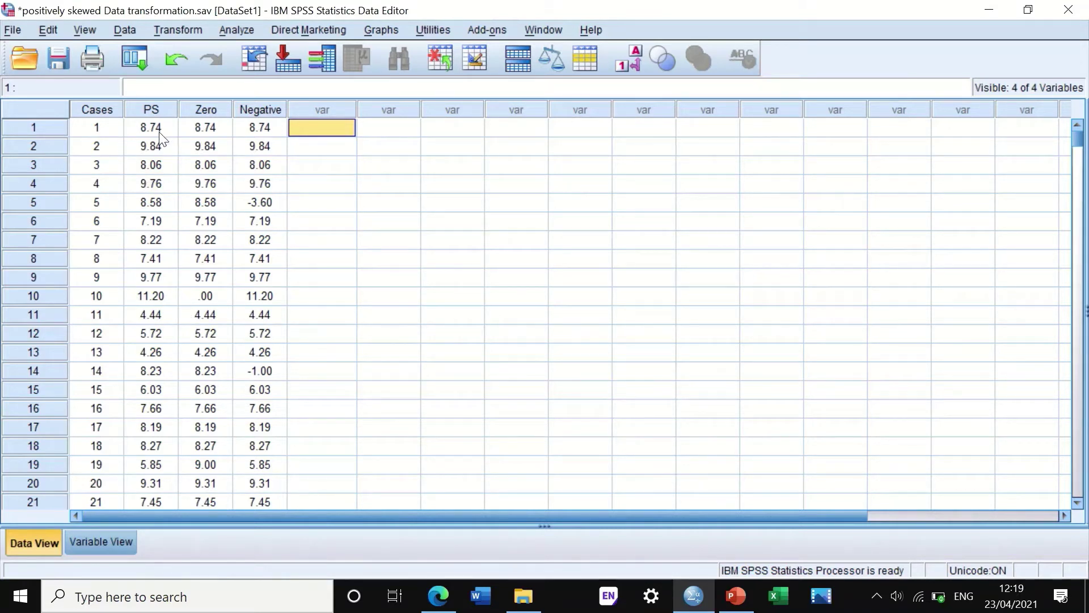
Set up a fresh Explore analysis with Positiveskewed [PS] as the dependent variable and descriptives at a 95% confidence interval.
{"action": "left_click", "coordinate": [368, 260]}
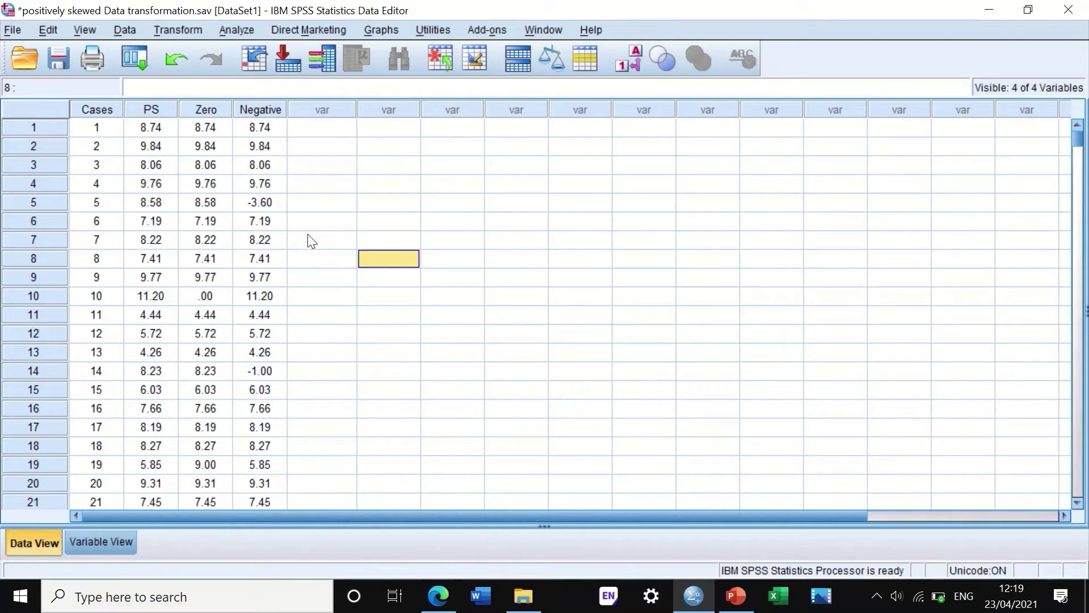
{"action": "left_click", "coordinate": [232, 25]}
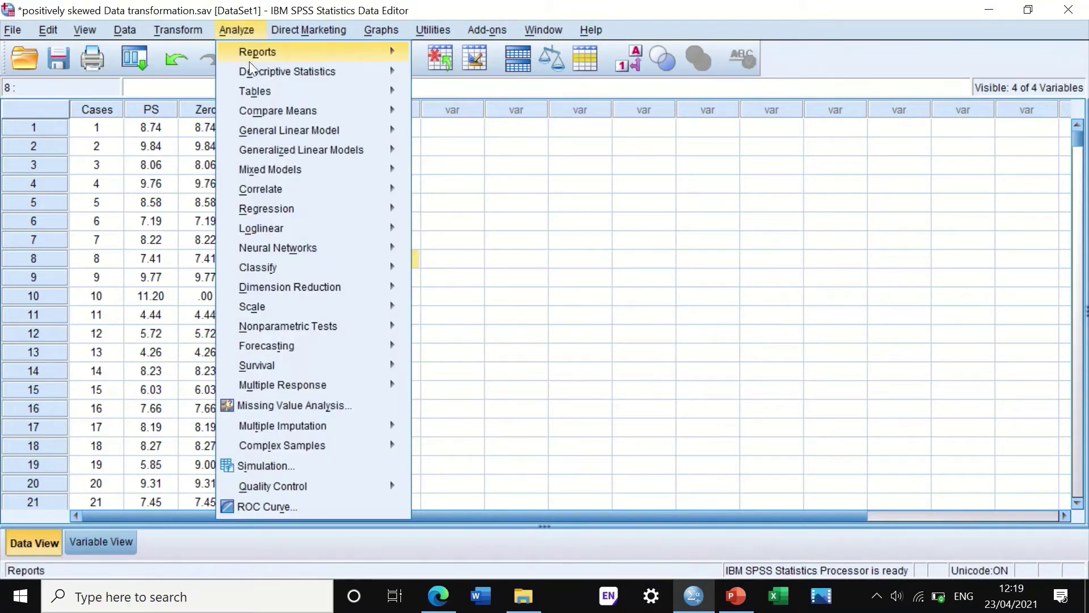
{"action": "mouse_move", "coordinate": [250, 67]}
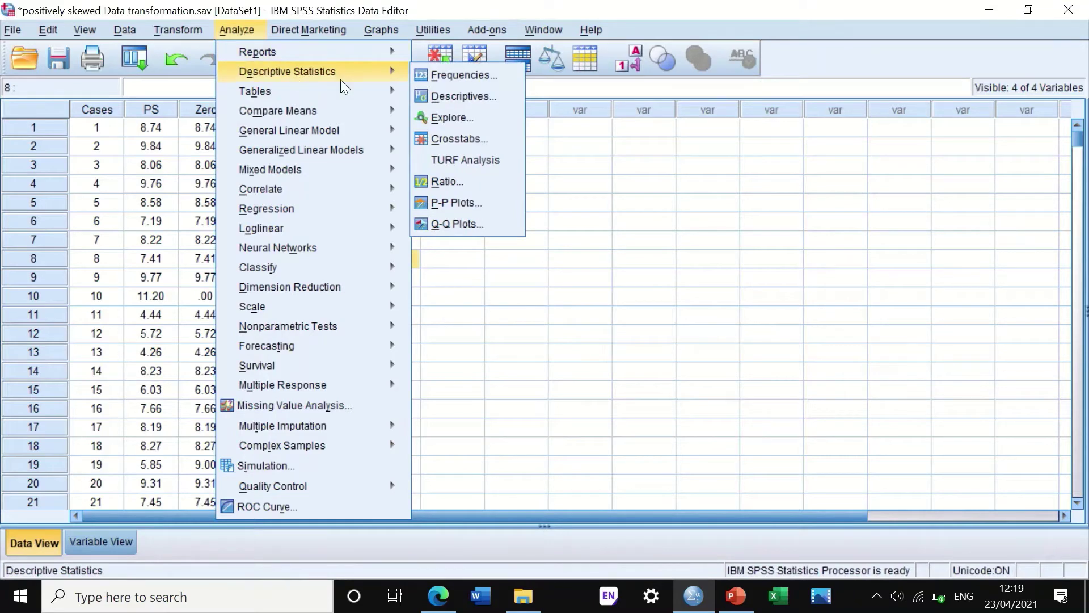
{"action": "left_click", "coordinate": [450, 117]}
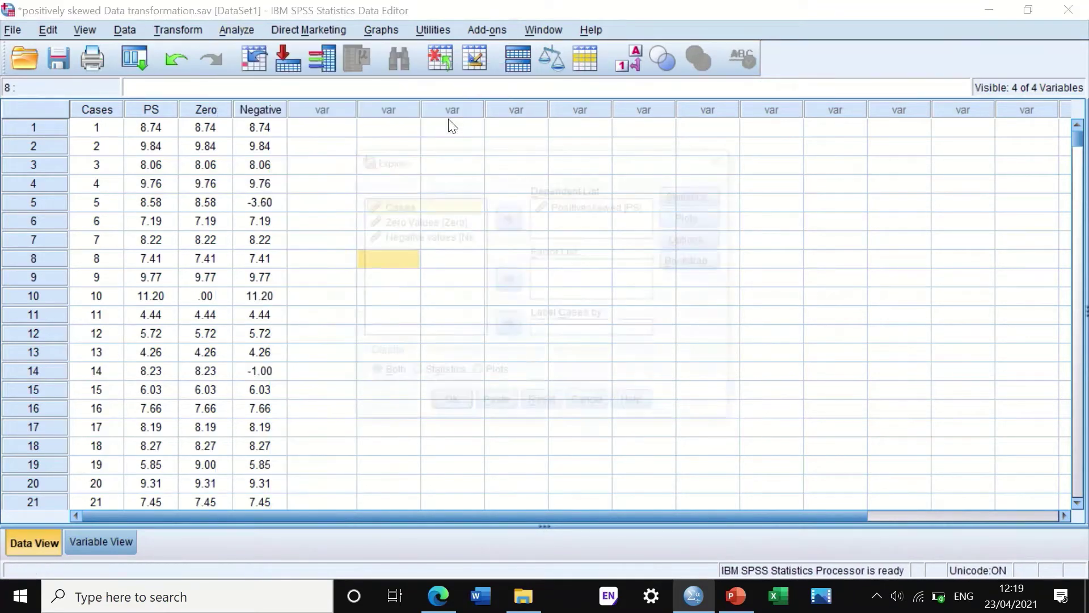
{"action": "left_click", "coordinate": [544, 403]}
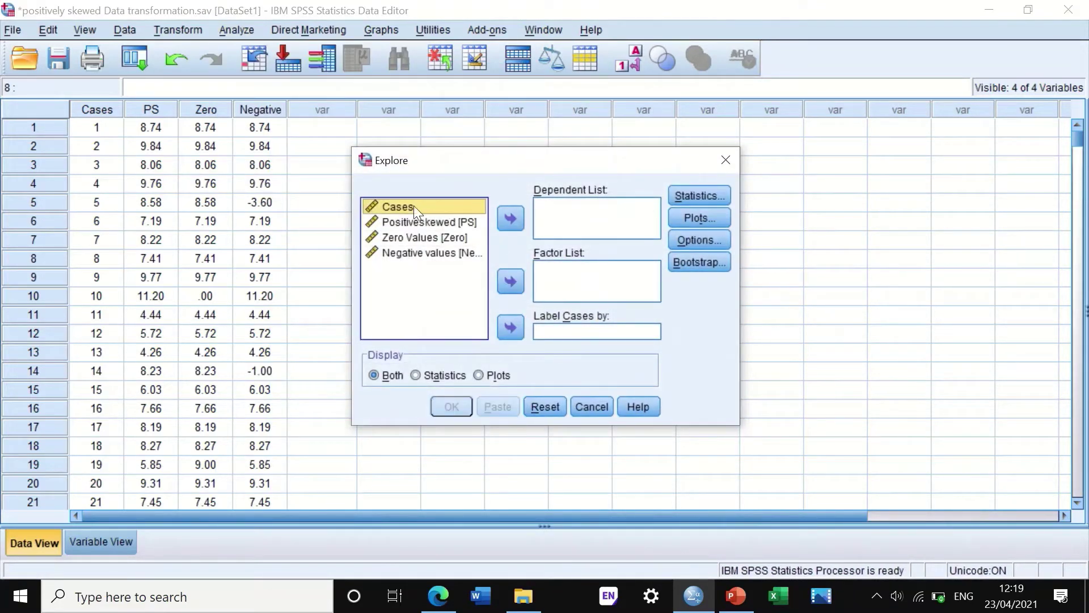
{"action": "left_click_drag", "start_coordinate": [425, 222], "coordinate": [550, 219]}
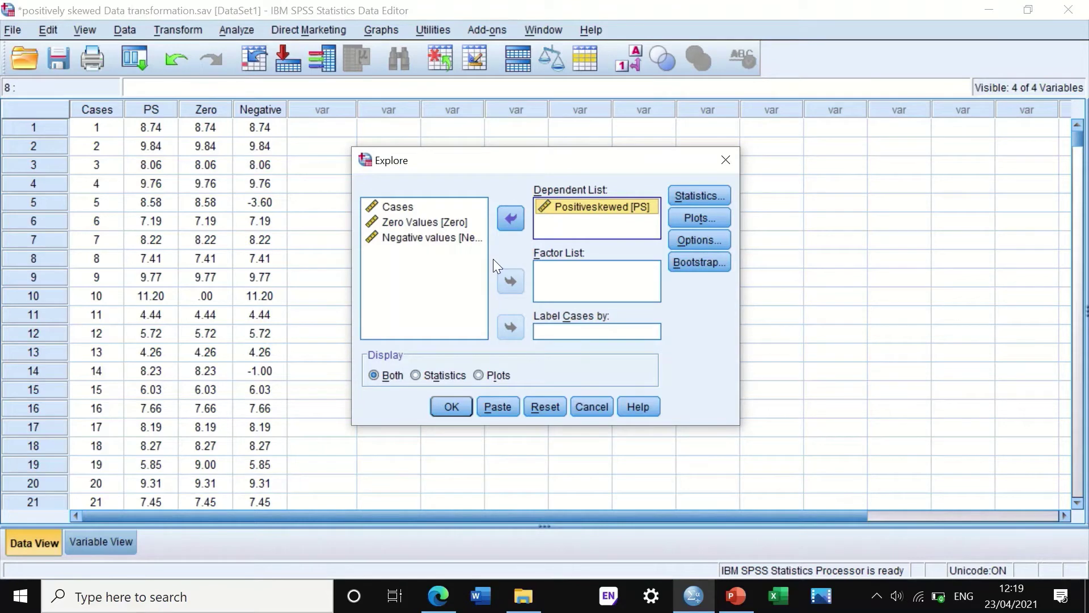
{"action": "left_click", "coordinate": [701, 195]}
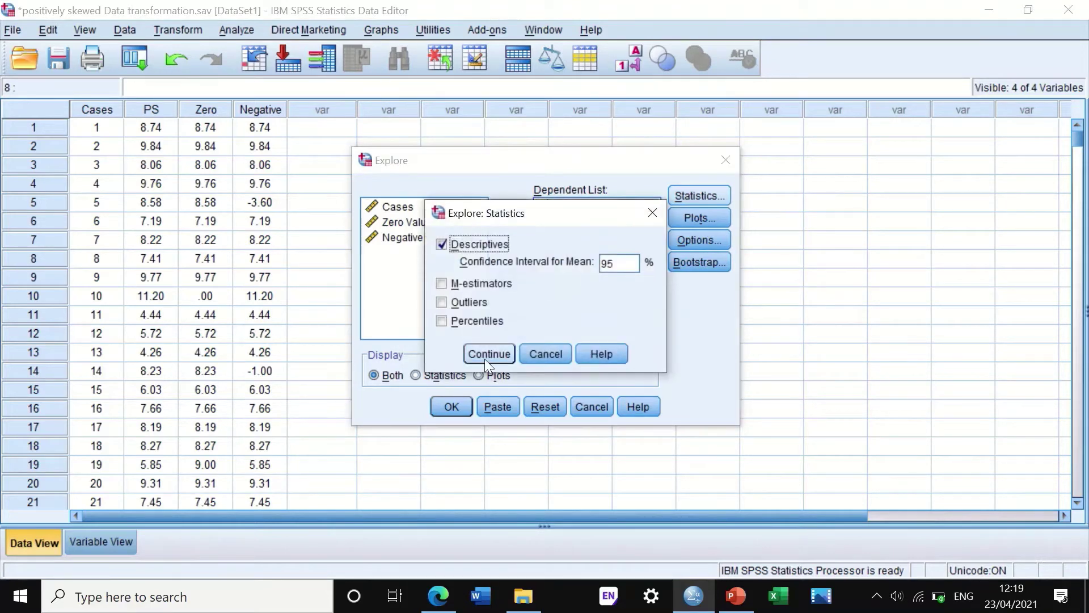
{"action": "left_click", "coordinate": [485, 354]}
Configure the Explore plots to include a histogram and normality plots with tests, without stem-and-leaf.
{"action": "left_click", "coordinate": [706, 222]}
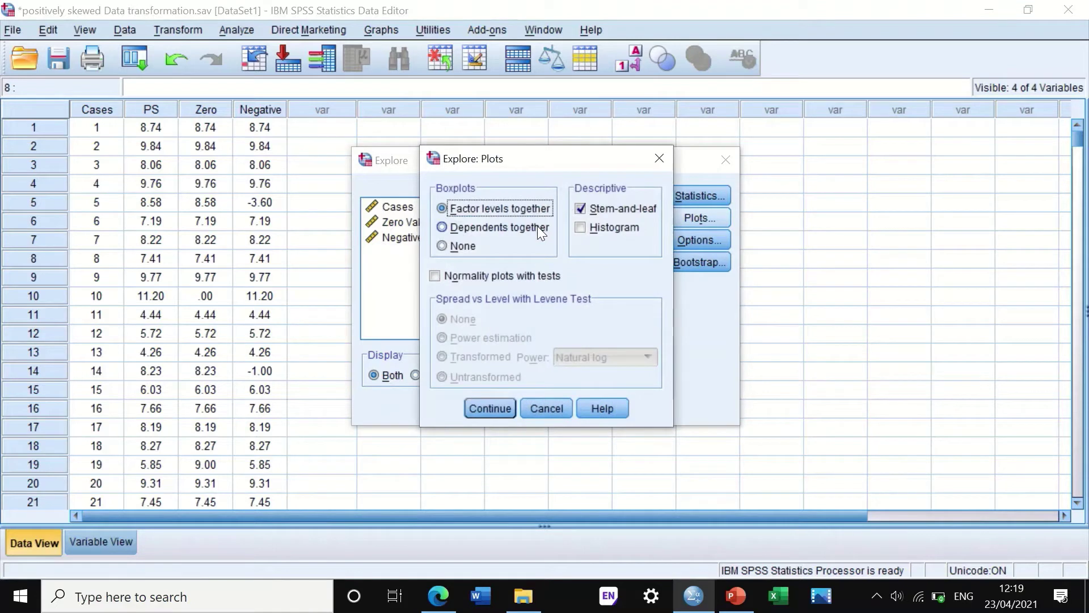
{"action": "left_click", "coordinate": [579, 208]}
{"action": "left_click", "coordinate": [578, 226]}
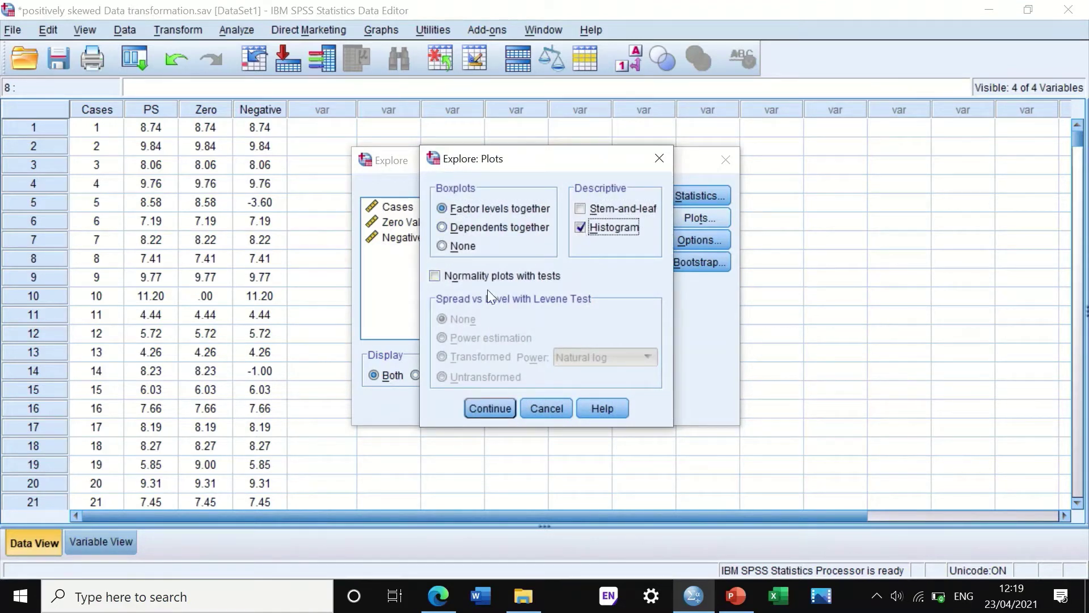
{"action": "left_click", "coordinate": [435, 276]}
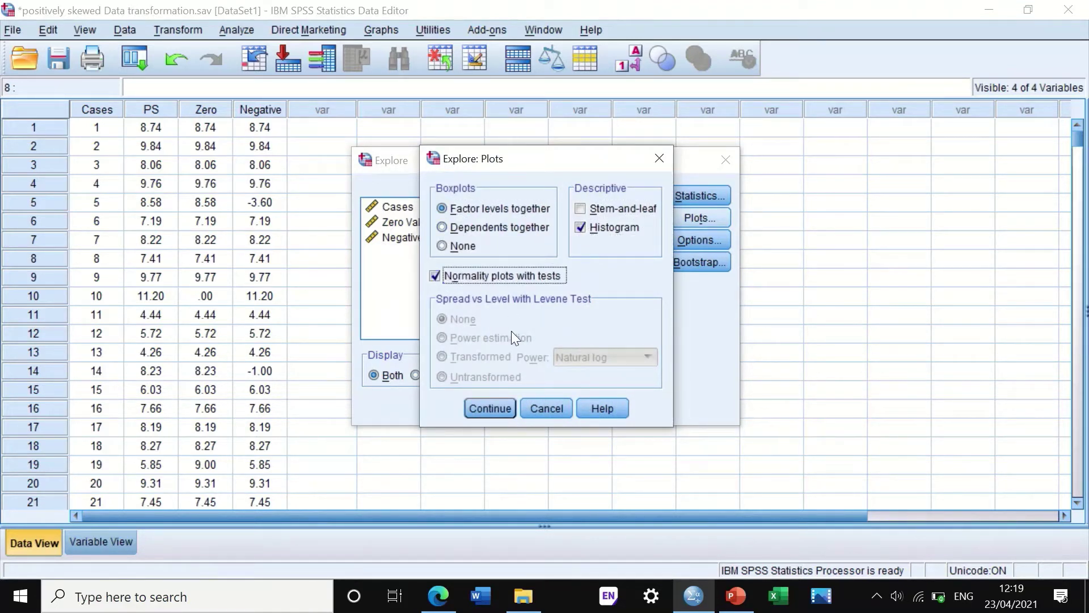
{"action": "left_click", "coordinate": [473, 407]}
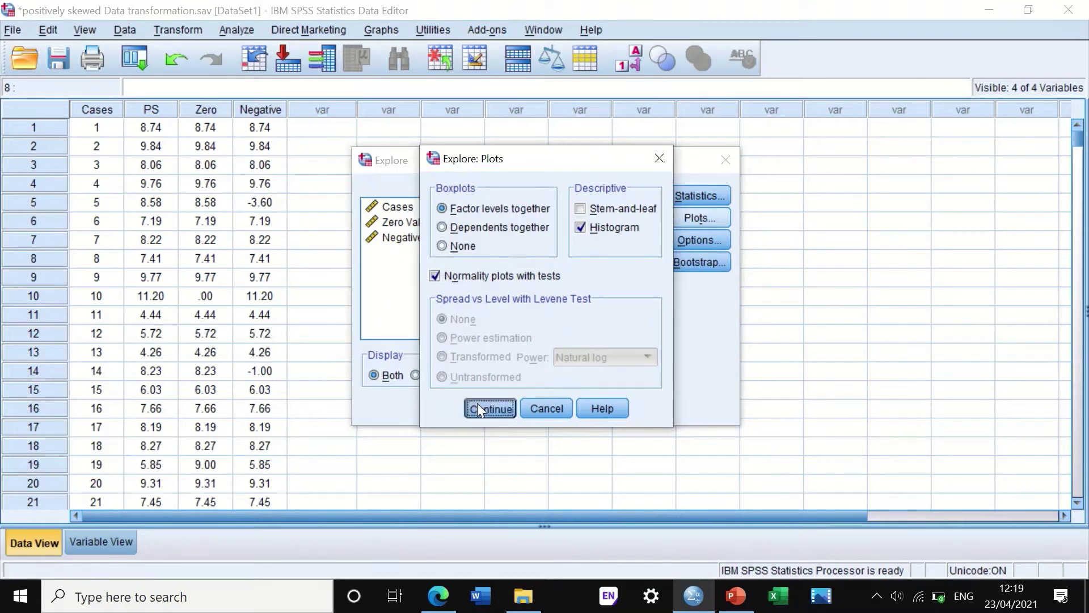
Keep missing values excluded listwise and run the Explore analysis.
{"action": "left_click", "coordinate": [696, 240]}
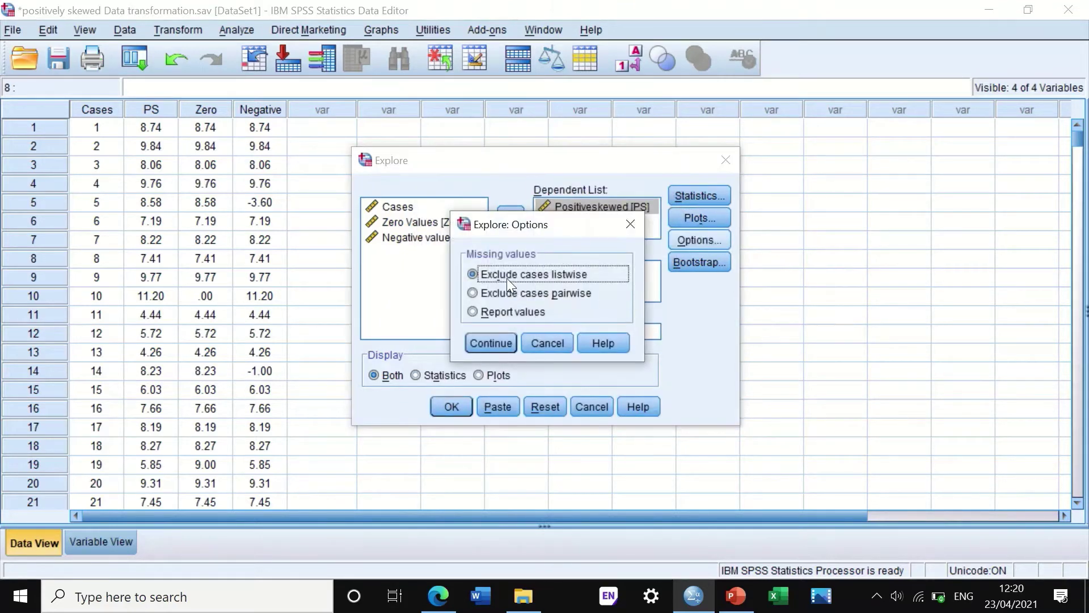
{"action": "left_click", "coordinate": [483, 340]}
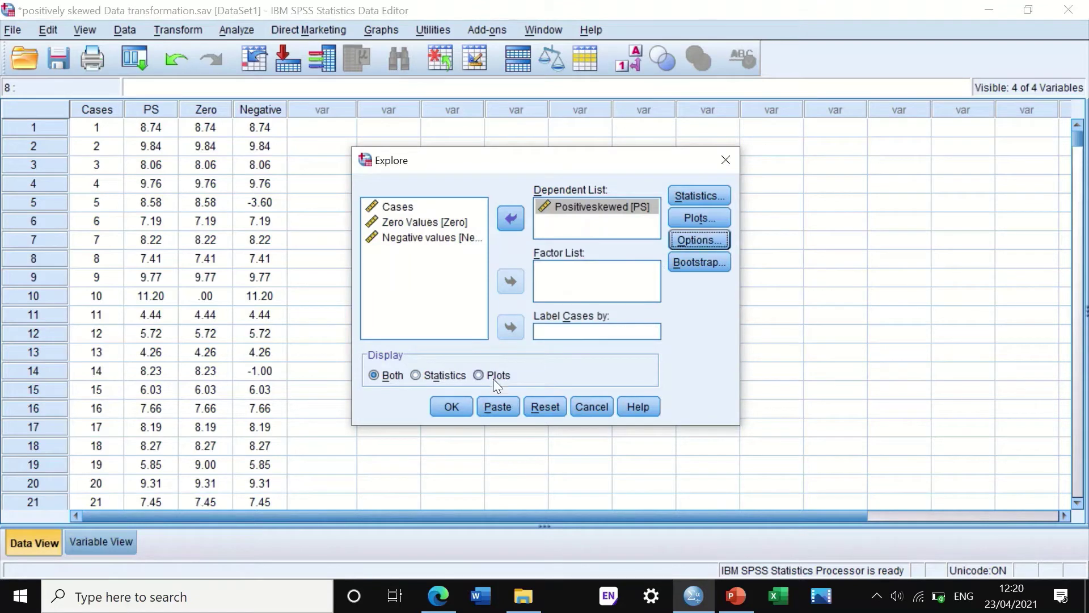
{"action": "left_click", "coordinate": [450, 407]}
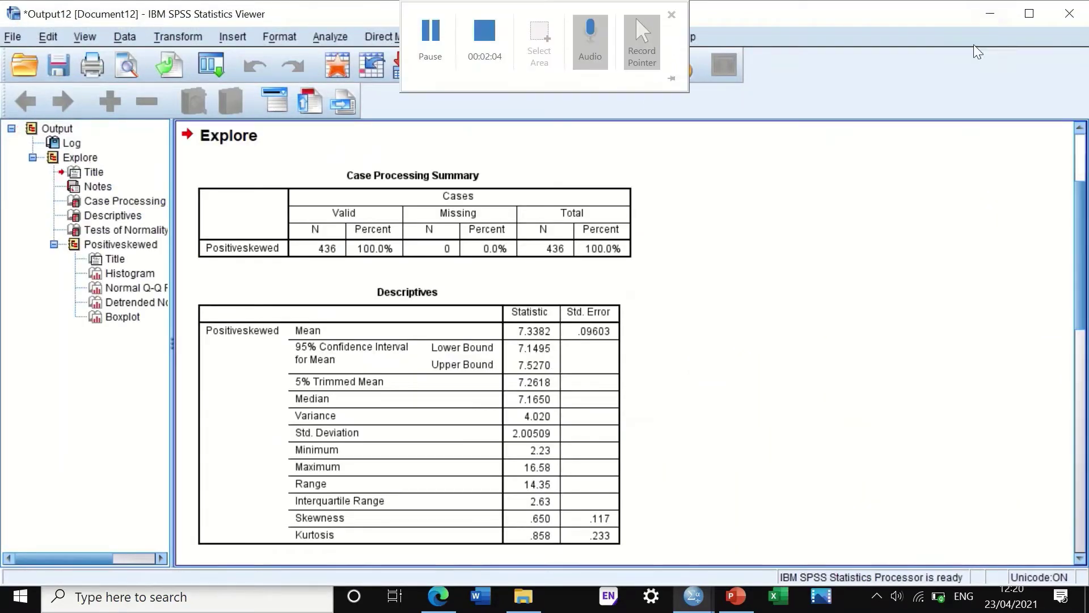
Examine the skewness, kurtosis, normality tests, histogram, Q-Q plots and boxplot for Positiveskewed, and return to the data editor.
{"action": "scroll", "coordinate": [750, 253], "scroll_direction": "down", "scroll_amount": 3}
{"action": "scroll", "coordinate": [750, 254], "scroll_direction": "up", "scroll_amount": 1}
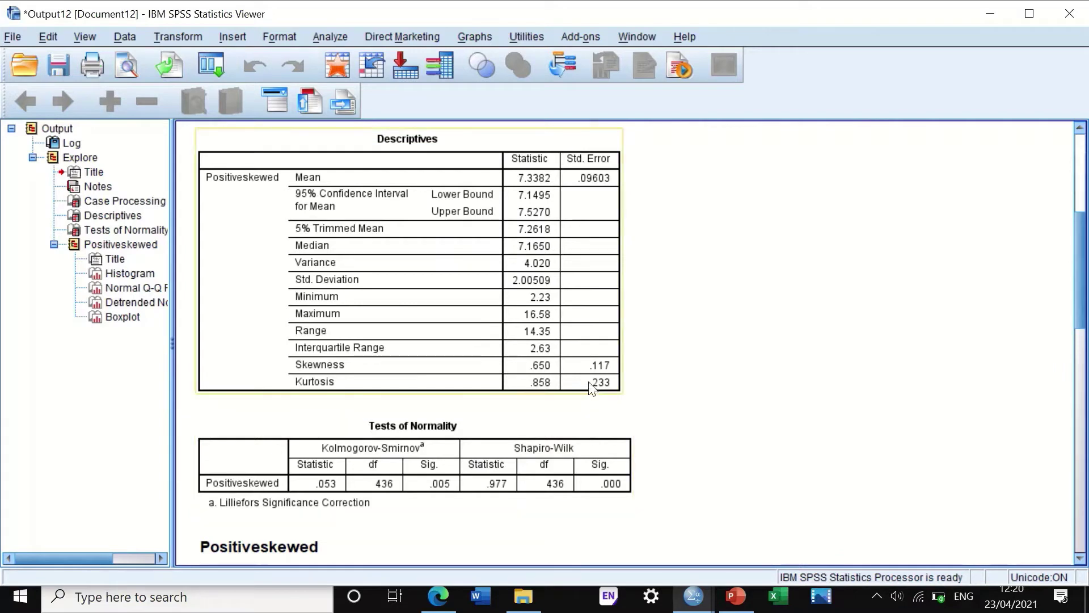
{"action": "scroll", "coordinate": [601, 397], "scroll_direction": "down", "scroll_amount": 3}
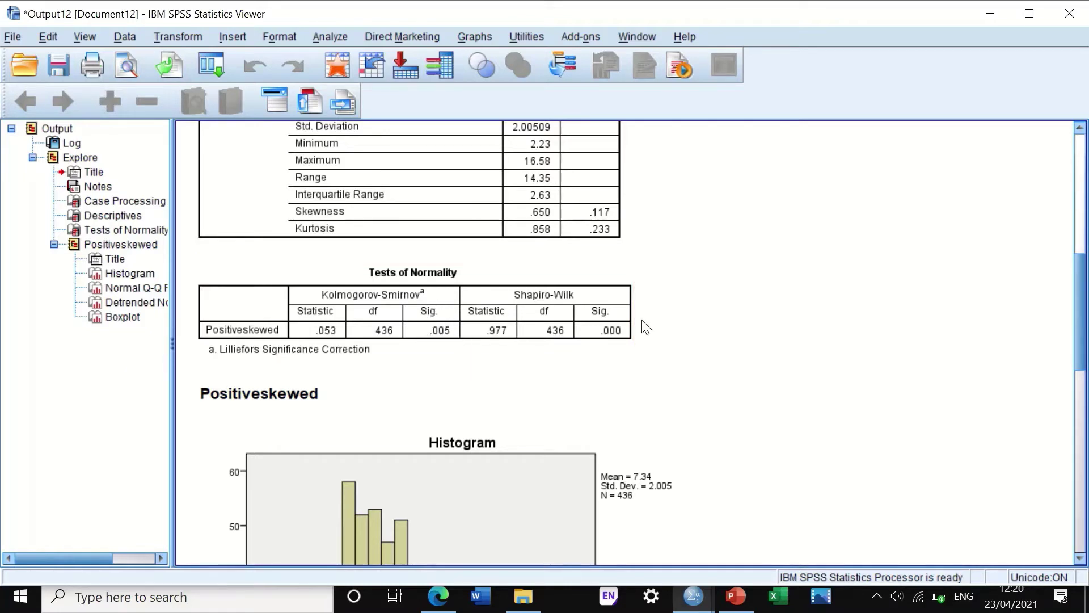
{"action": "scroll", "coordinate": [607, 338], "scroll_direction": "down", "scroll_amount": 3}
{"action": "scroll", "coordinate": [584, 335], "scroll_direction": "down", "scroll_amount": 3}
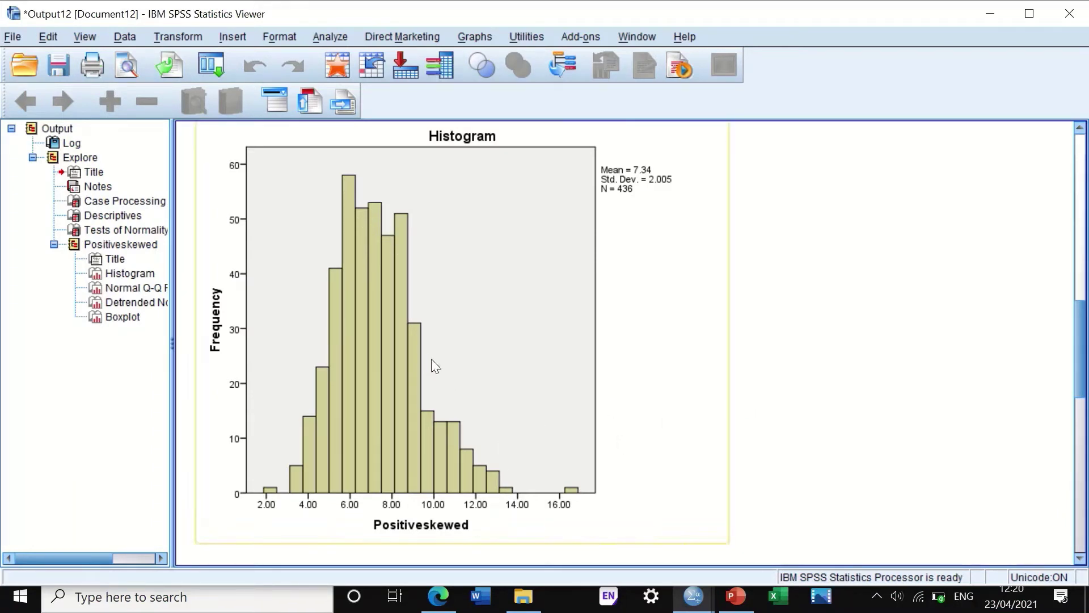
{"action": "scroll", "coordinate": [451, 363], "scroll_direction": "down", "scroll_amount": 12}
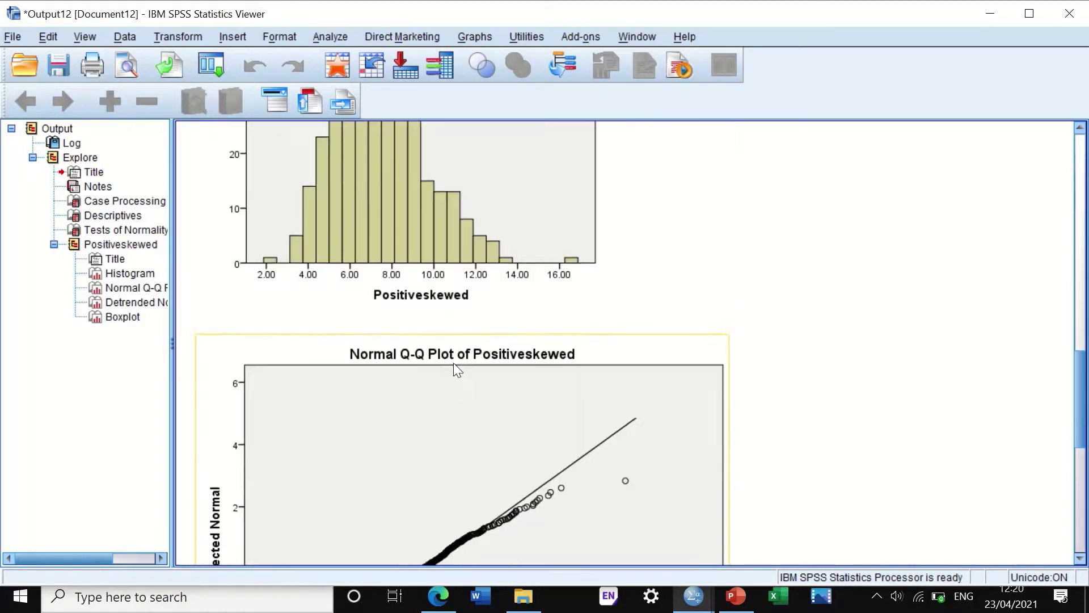
{"action": "scroll", "coordinate": [454, 360], "scroll_direction": "down", "scroll_amount": 3}
{"action": "scroll", "coordinate": [457, 363], "scroll_direction": "up", "scroll_amount": 3}
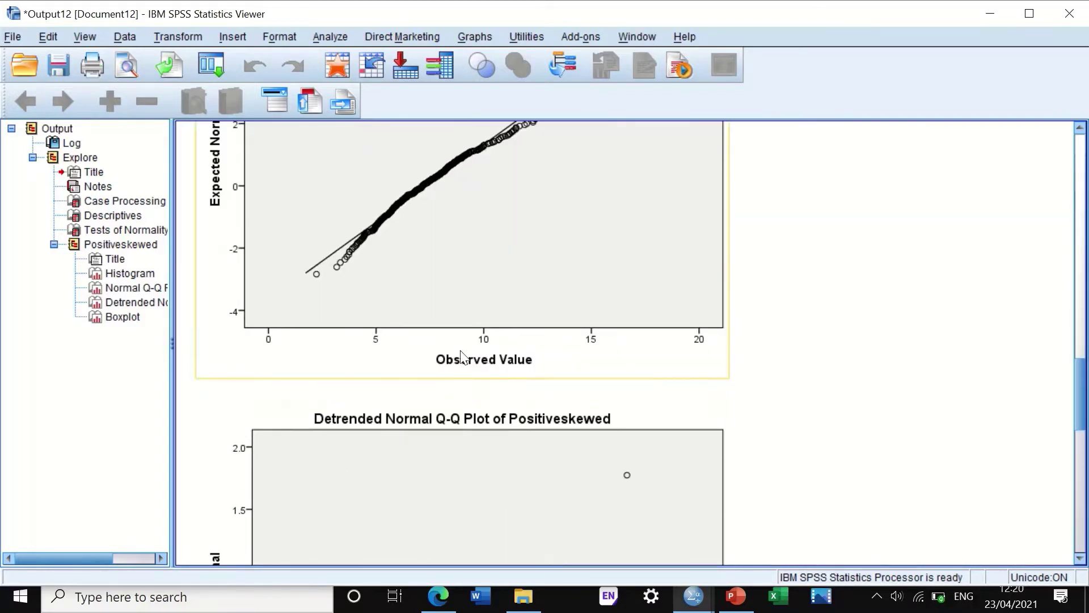
{"action": "scroll", "coordinate": [462, 357], "scroll_direction": "down", "scroll_amount": 3}
{"action": "scroll", "coordinate": [474, 354], "scroll_direction": "down", "scroll_amount": 10}
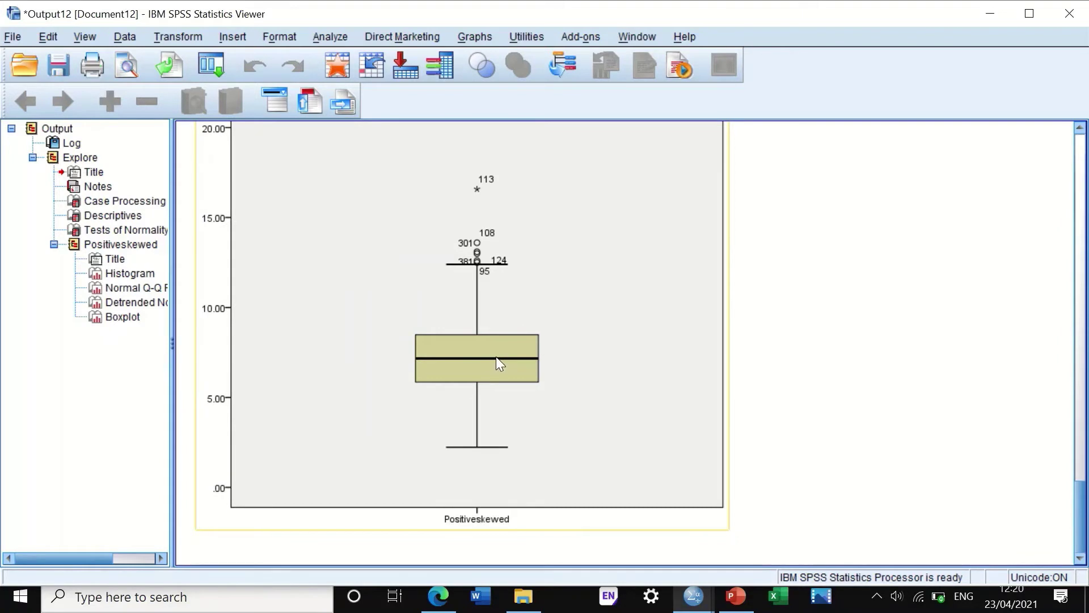
{"action": "scroll", "coordinate": [498, 352], "scroll_direction": "up", "scroll_amount": 20}
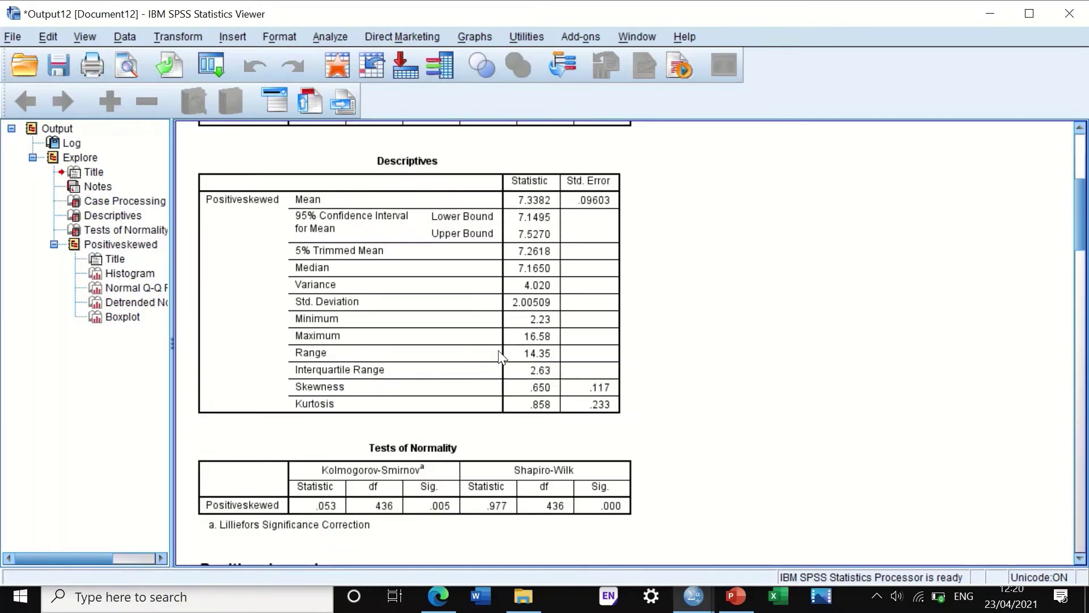
{"action": "scroll", "coordinate": [498, 349], "scroll_direction": "down", "scroll_amount": 4}
{"action": "scroll", "coordinate": [498, 352], "scroll_direction": "down", "scroll_amount": 4}
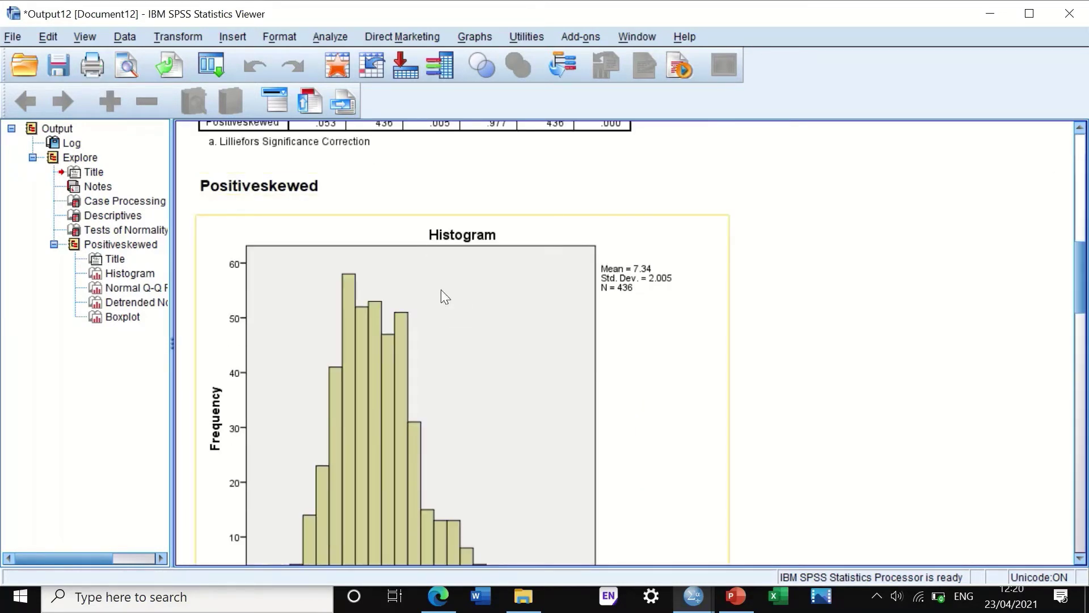
{"action": "scroll", "coordinate": [442, 297], "scroll_direction": "up", "scroll_amount": 2}
{"action": "left_click", "coordinate": [989, 13]}
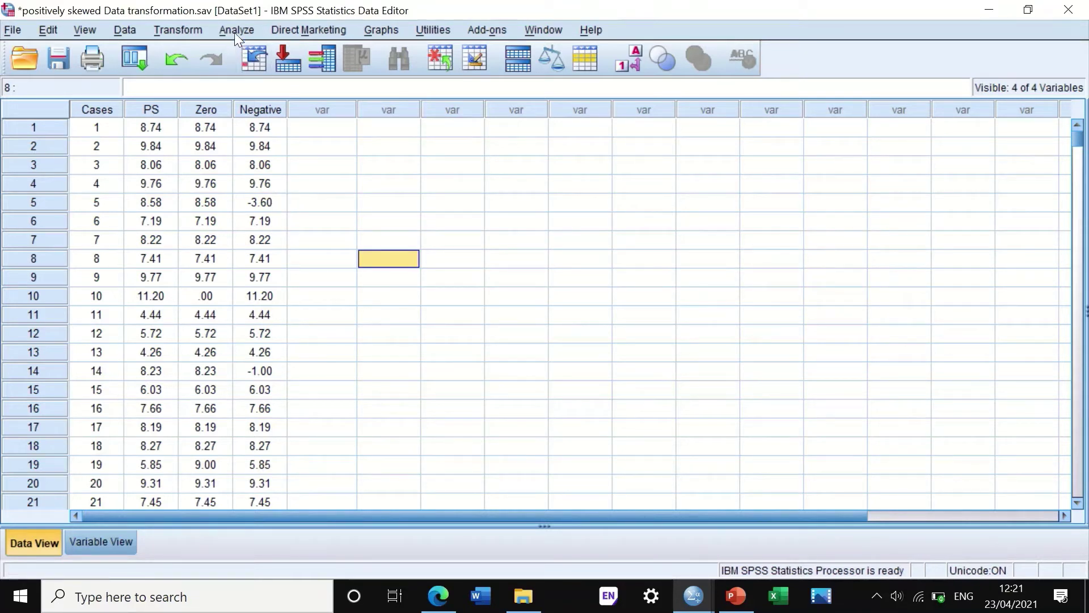
Start a cleared Compute Variable definition and name the target variable LOG10PS.
{"action": "left_click", "coordinate": [176, 32]}
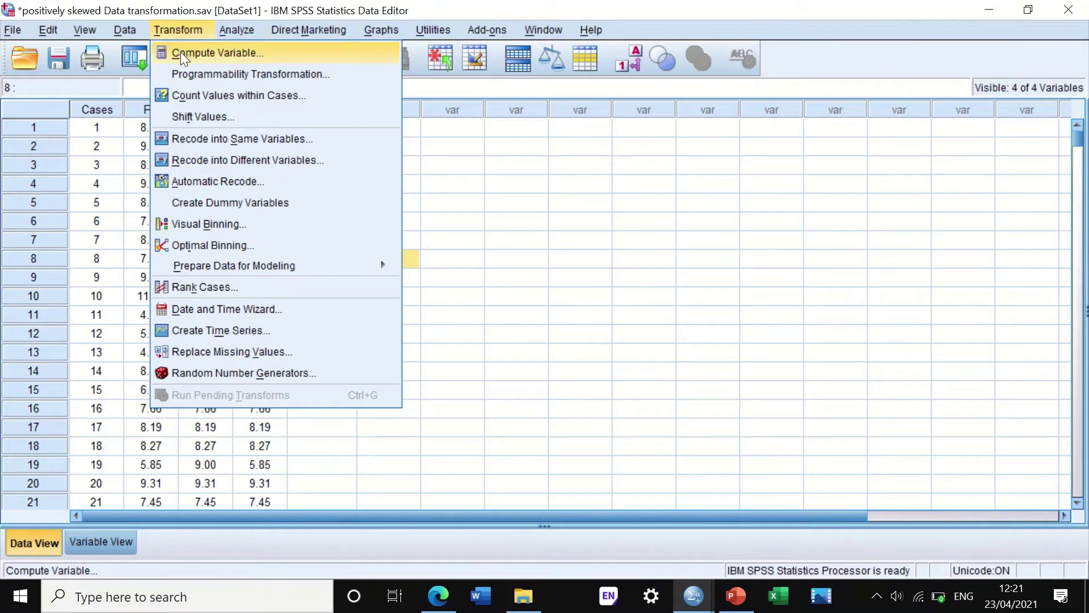
{"action": "left_click", "coordinate": [181, 52]}
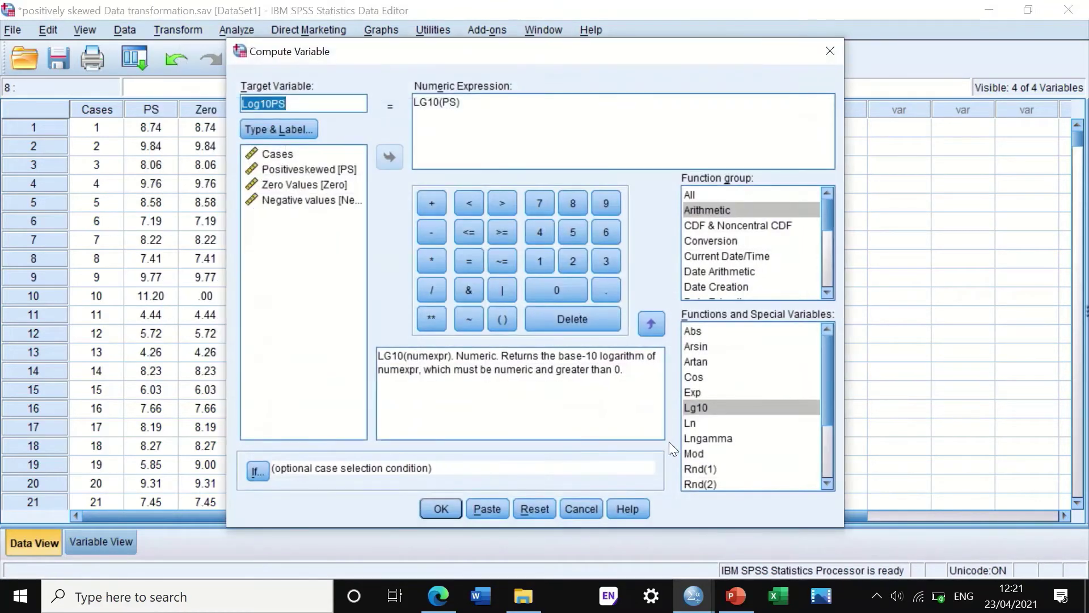
{"action": "left_click", "coordinate": [535, 509]}
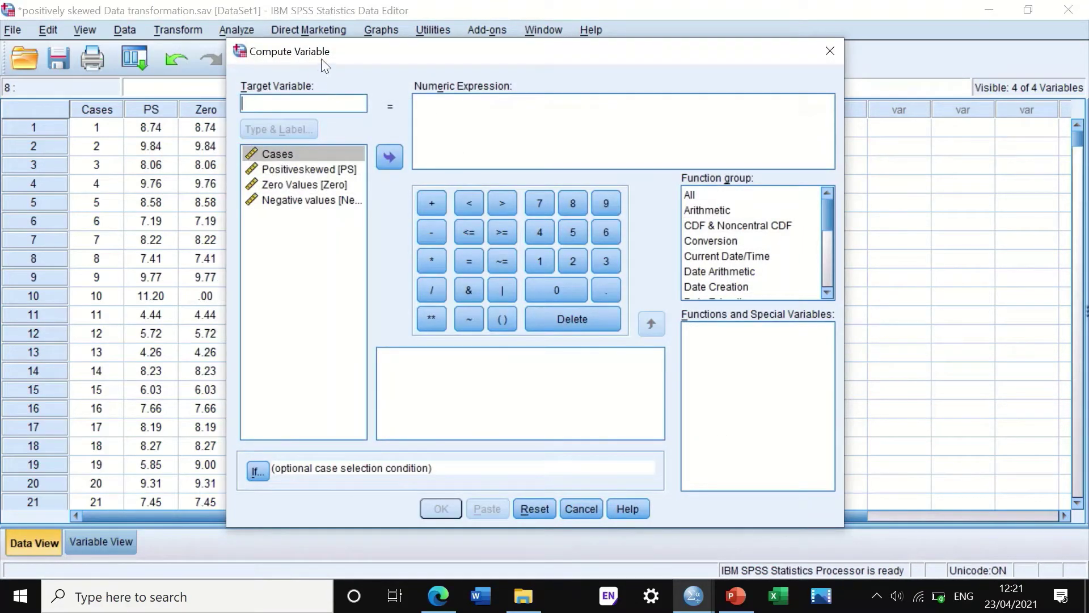
{"action": "left_click_drag", "start_coordinate": [321, 59], "coordinate": [518, 58]}
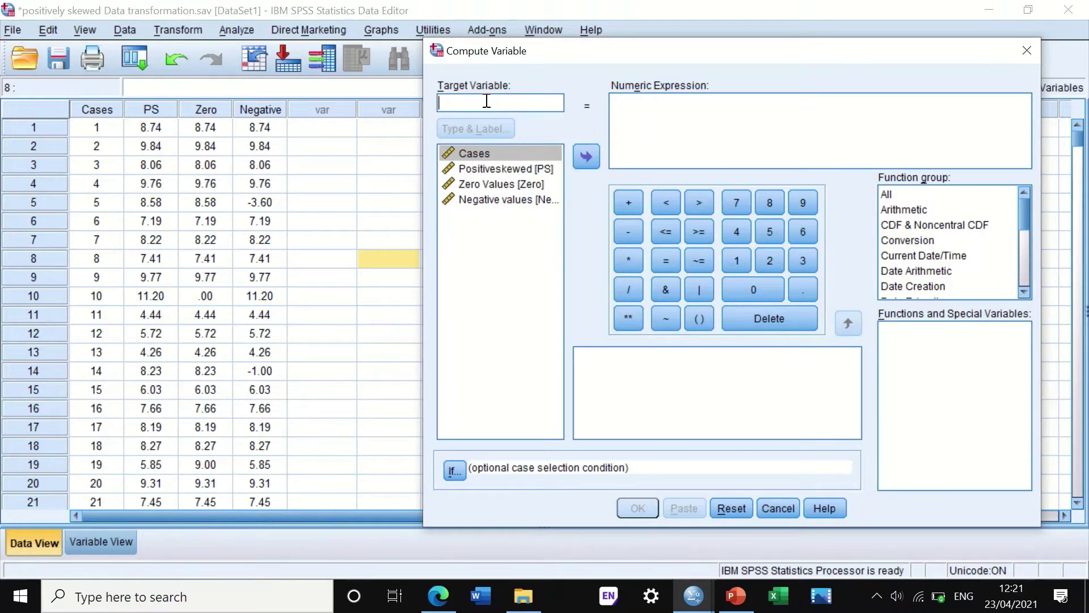
{"action": "type", "text": "LOG10"}
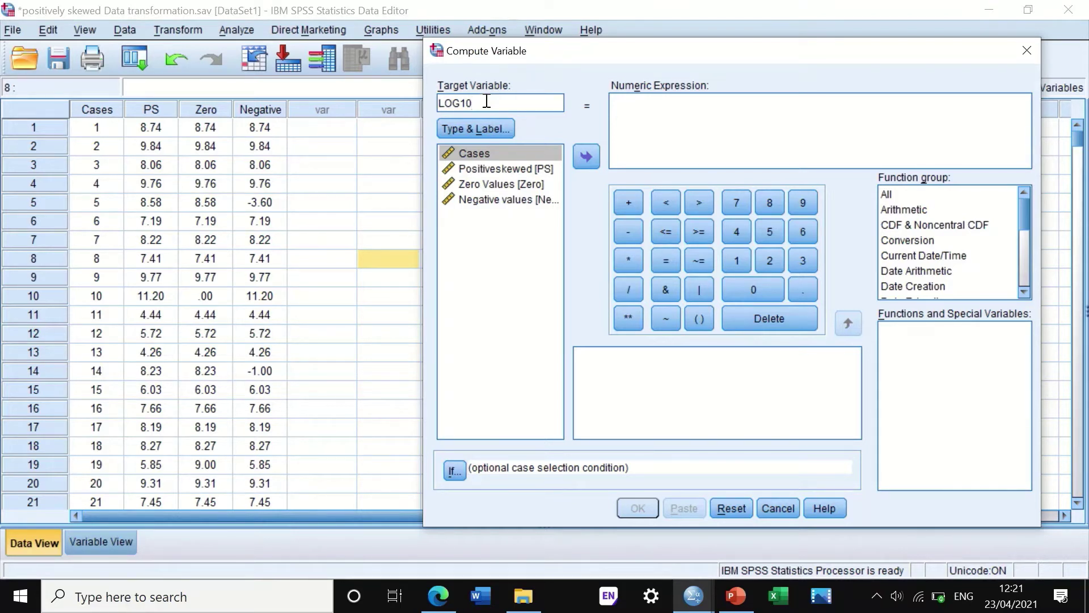
{"action": "type", "text": "S"}
Compute LOG10PS with the arithmetic expression LG10(PS) and return to the data editor.
{"action": "left_click_drag", "start_coordinate": [827, 61], "coordinate": [712, 51]}
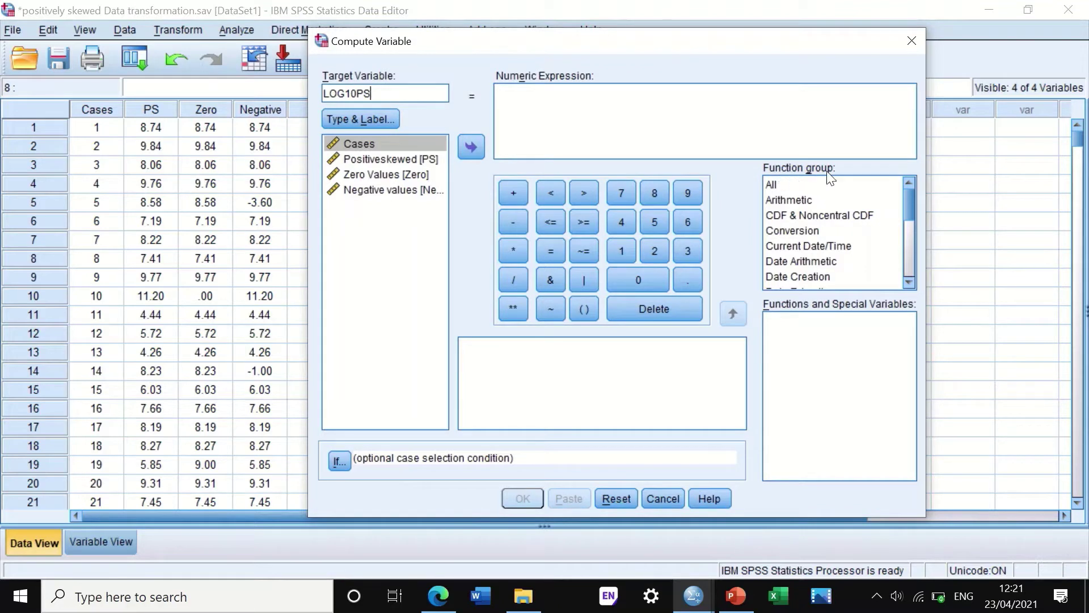
{"action": "left_click", "coordinate": [796, 203]}
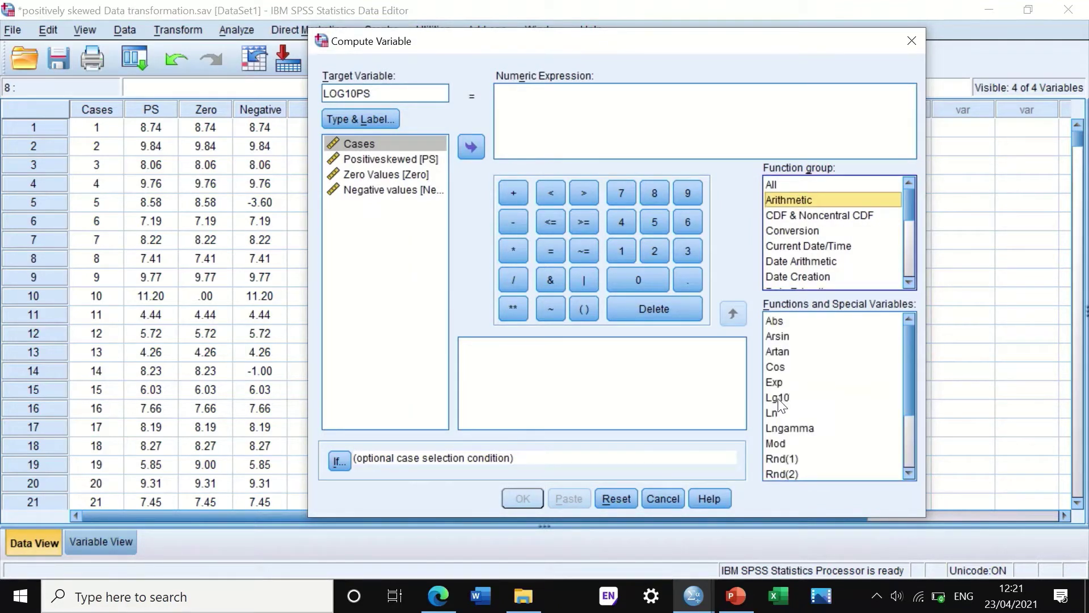
{"action": "left_click_drag", "start_coordinate": [794, 395], "coordinate": [510, 109]}
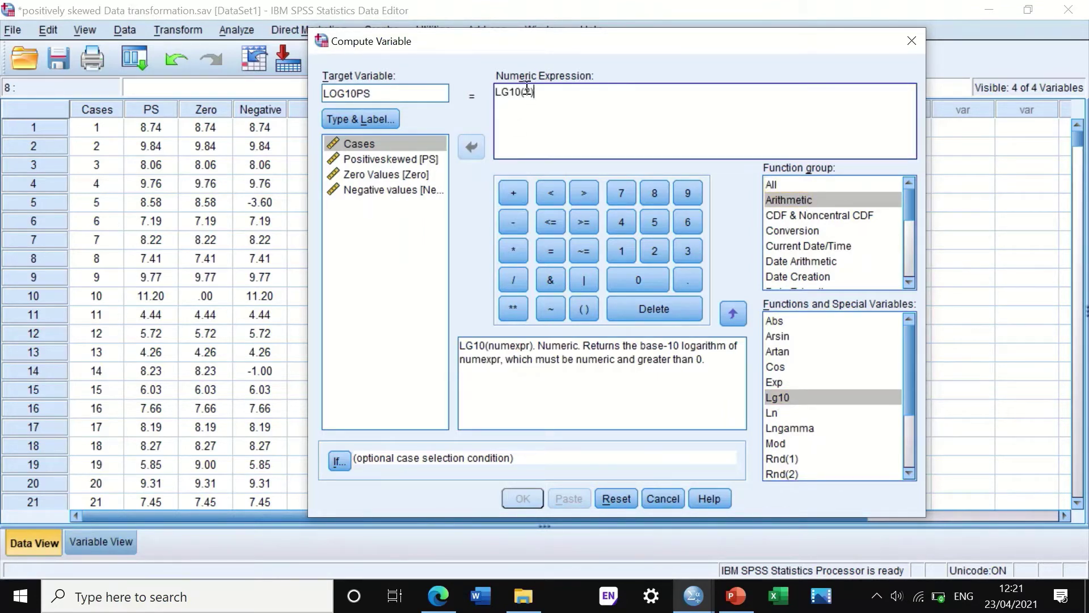
{"action": "left_click", "coordinate": [372, 160]}
{"action": "left_click_drag", "start_coordinate": [396, 165], "coordinate": [533, 98]}
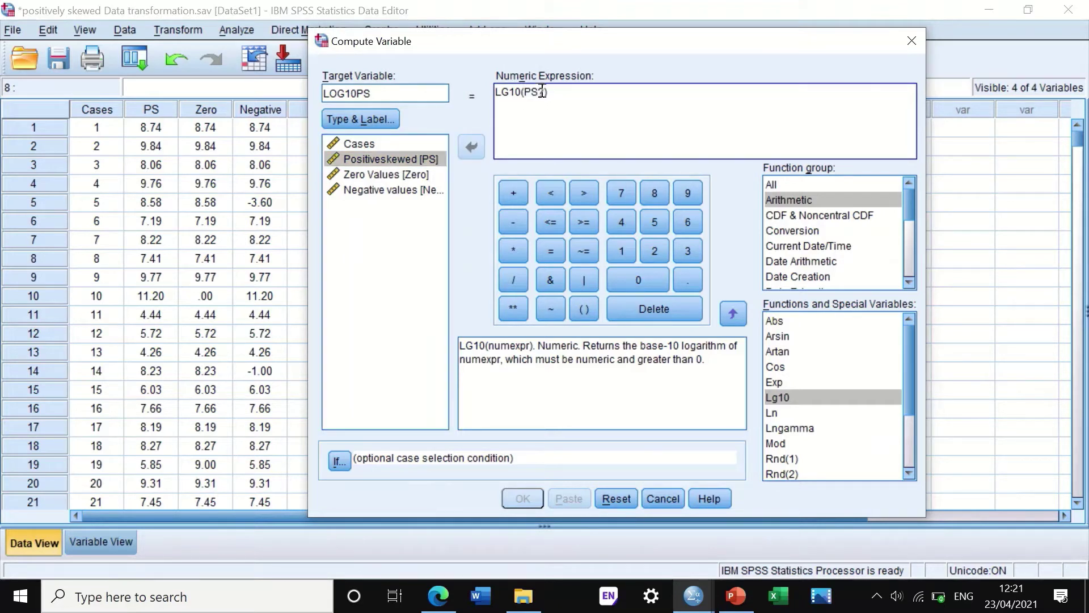
{"action": "key", "text": "Delete"}
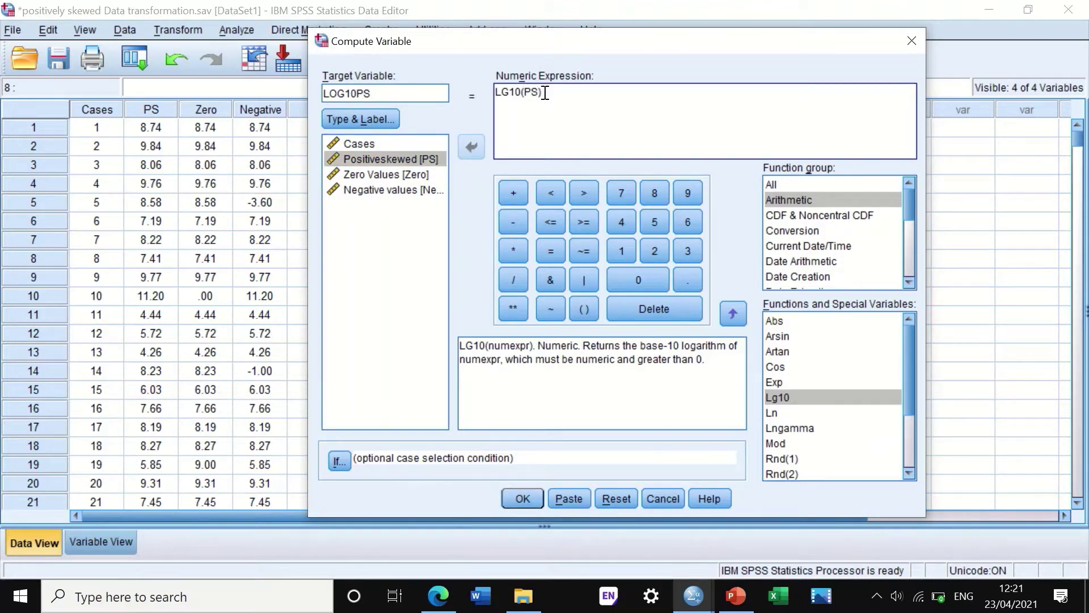
{"action": "left_click", "coordinate": [523, 498]}
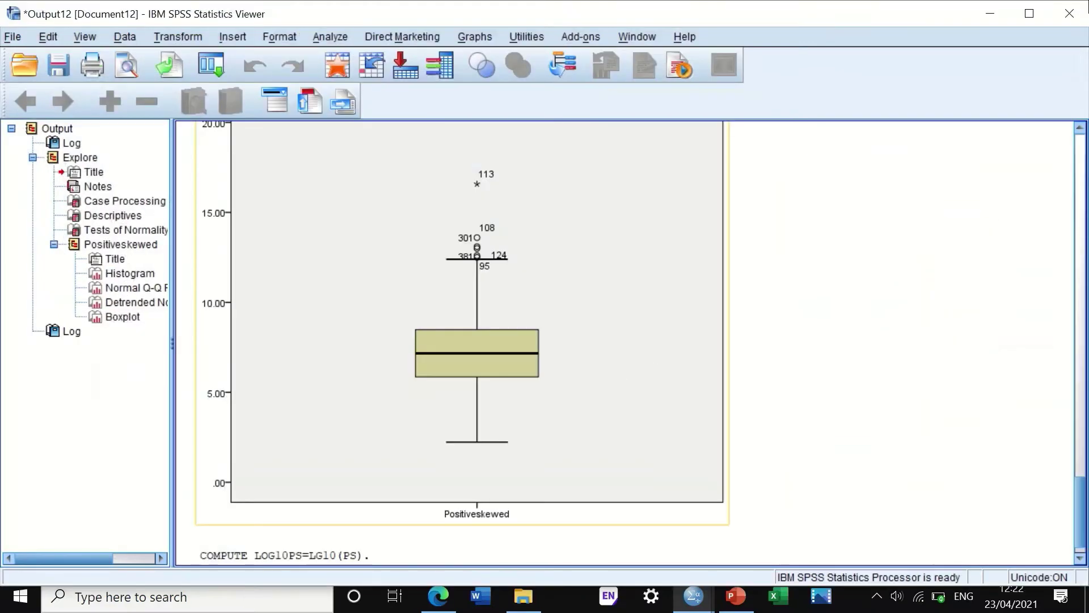
{"action": "left_click", "coordinate": [990, 13]}
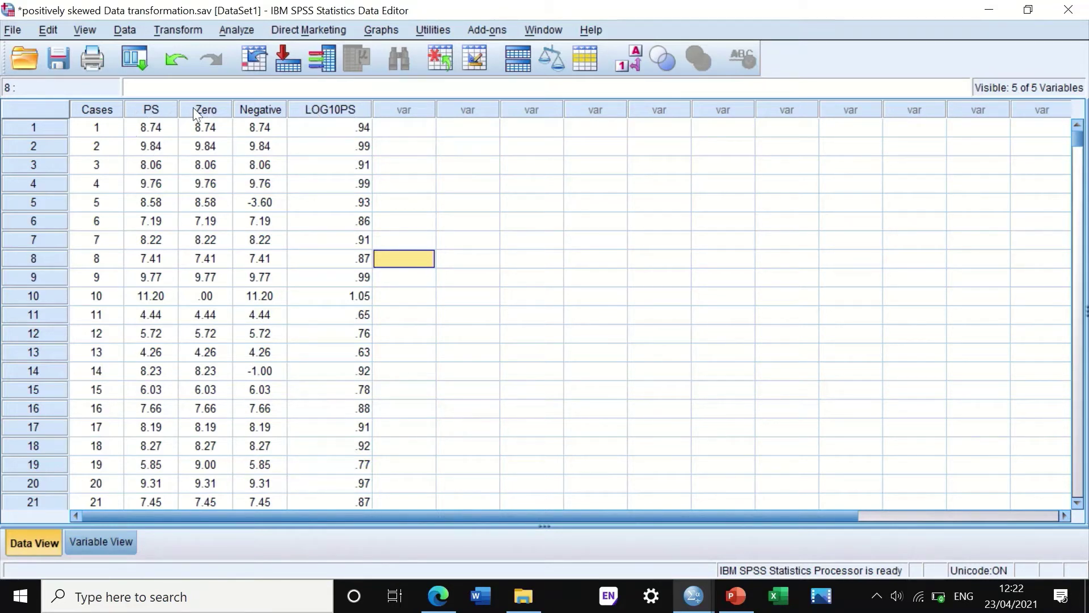
Add LOG10PS to the dependent variables alongside Positiveskewed and run the Explore analysis.
{"action": "left_click", "coordinate": [234, 27]}
{"action": "mouse_move", "coordinate": [261, 73]}
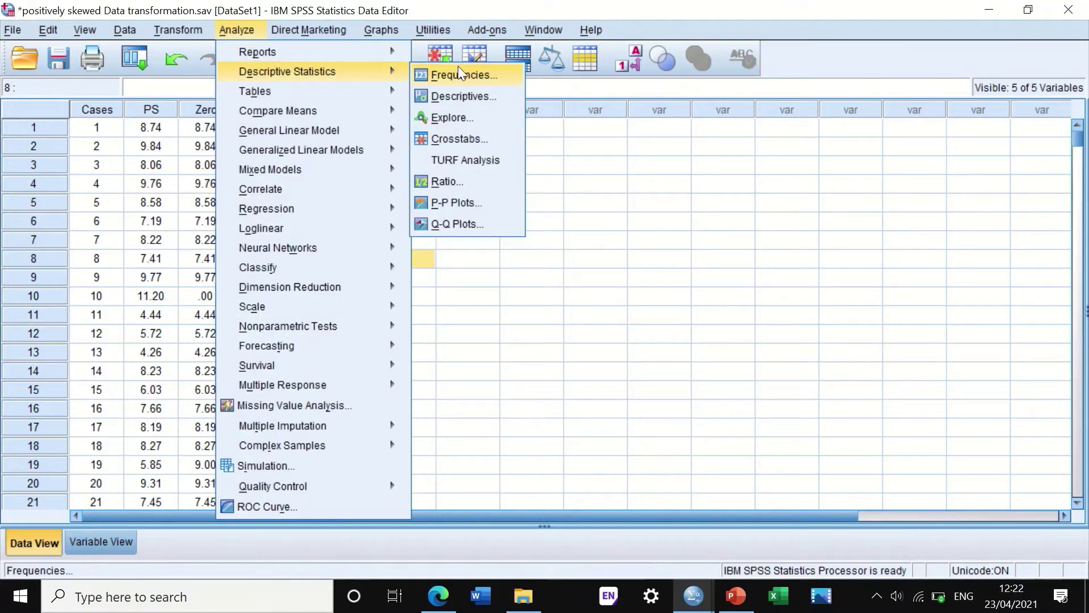
{"action": "left_click", "coordinate": [436, 117]}
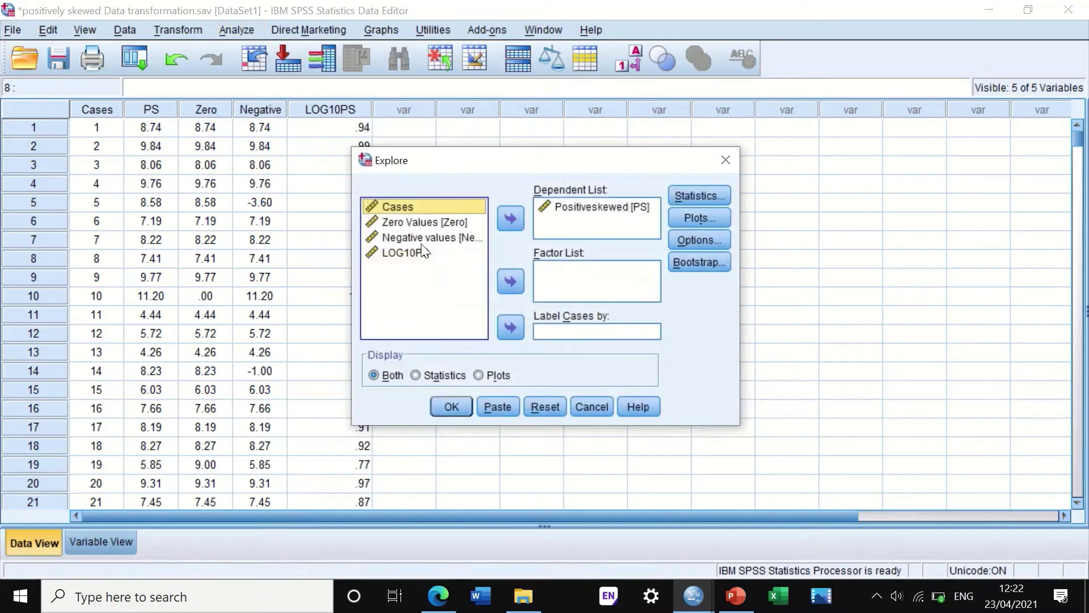
{"action": "left_click_drag", "start_coordinate": [391, 260], "coordinate": [557, 224]}
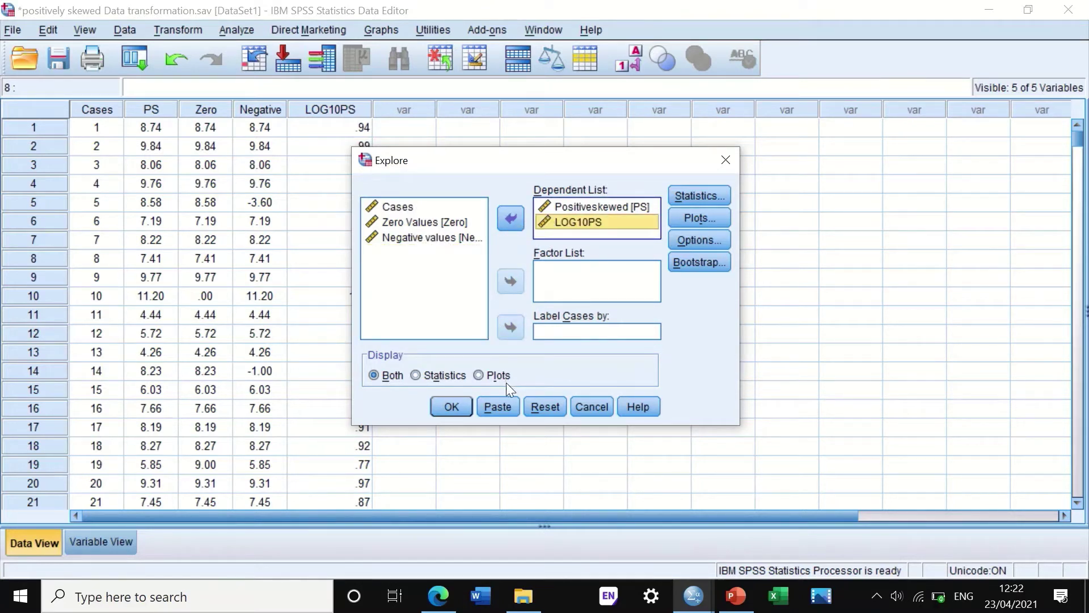
{"action": "left_click", "coordinate": [451, 406]}
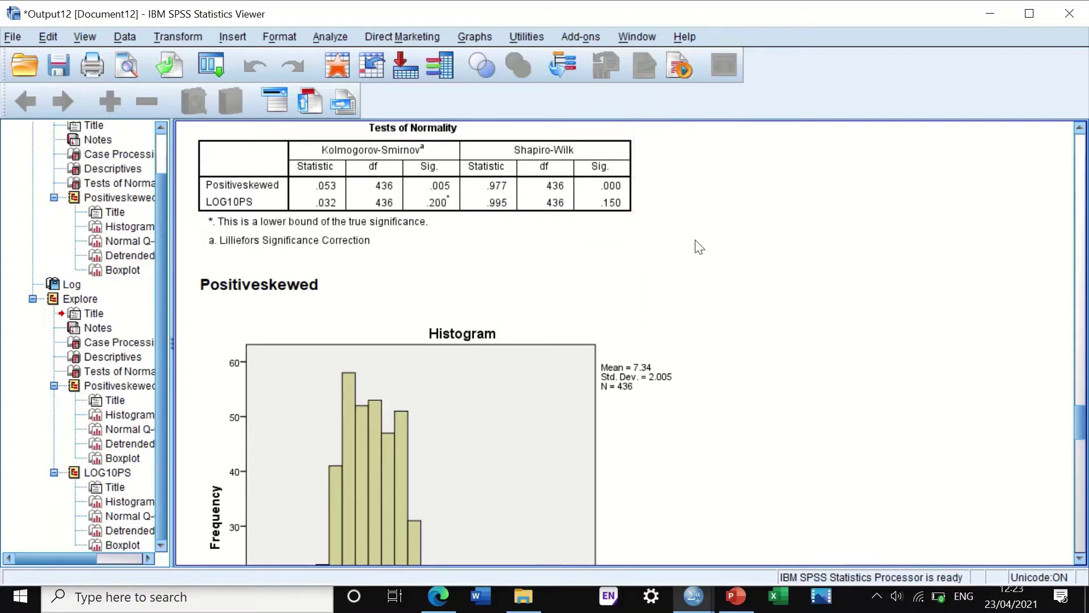
Compare the histograms and normal Q-Q plots of Positiveskewed and LOG10PS, and return to the data editor.
{"action": "scroll", "coordinate": [696, 248], "scroll_direction": "down", "scroll_amount": 3}
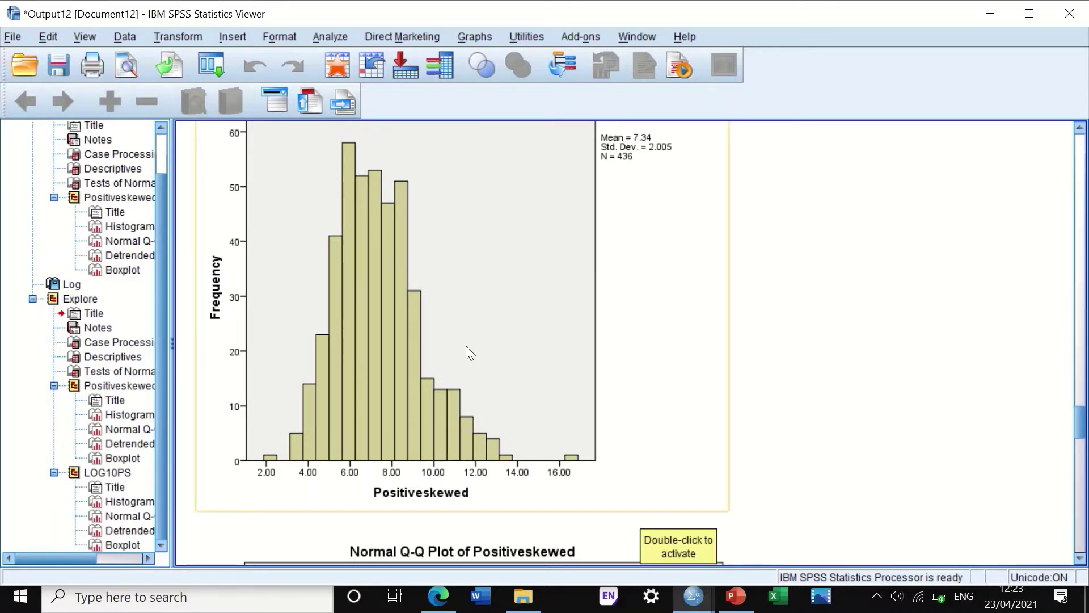
{"action": "scroll", "coordinate": [470, 353], "scroll_direction": "down", "scroll_amount": 3}
{"action": "scroll", "coordinate": [469, 339], "scroll_direction": "down", "scroll_amount": 20}
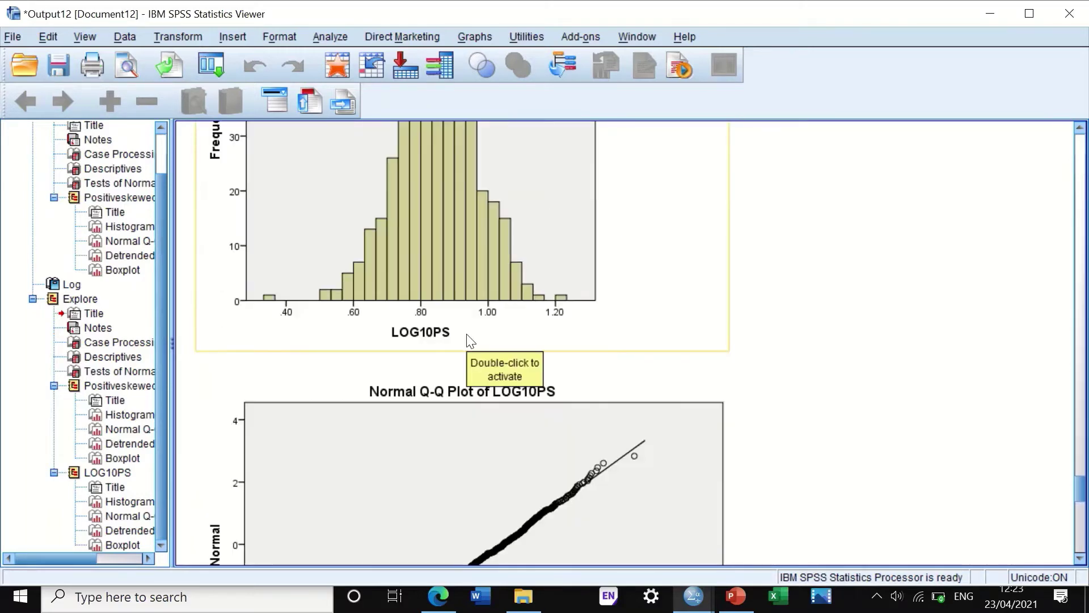
{"action": "scroll", "coordinate": [469, 329], "scroll_direction": "up", "scroll_amount": 4}
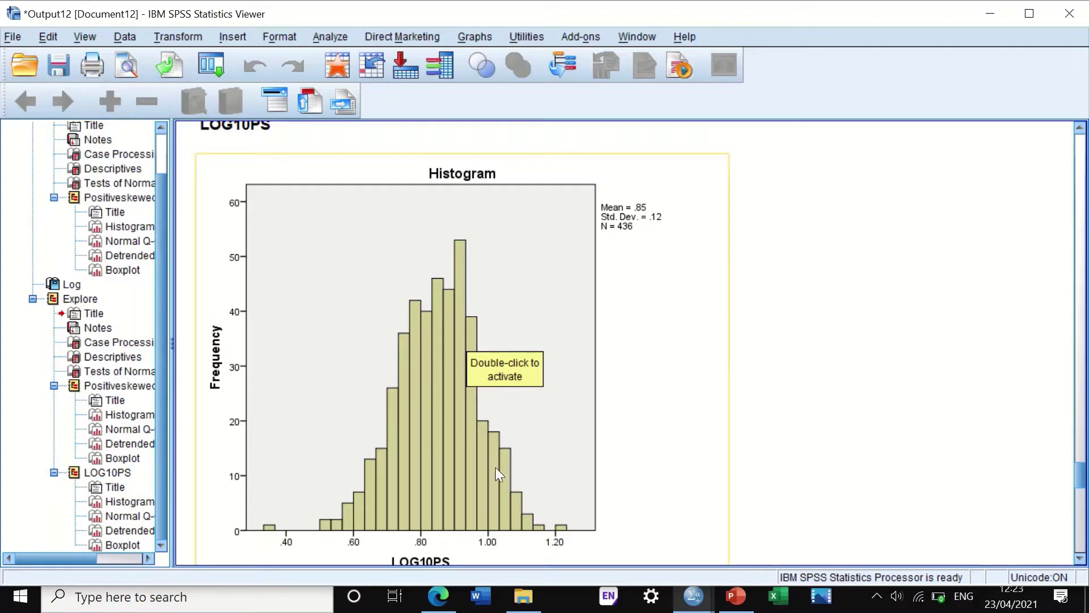
{"action": "scroll", "coordinate": [495, 468], "scroll_direction": "down", "scroll_amount": 6}
{"action": "scroll", "coordinate": [488, 457], "scroll_direction": "down", "scroll_amount": 5}
{"action": "scroll", "coordinate": [479, 437], "scroll_direction": "up", "scroll_amount": 5}
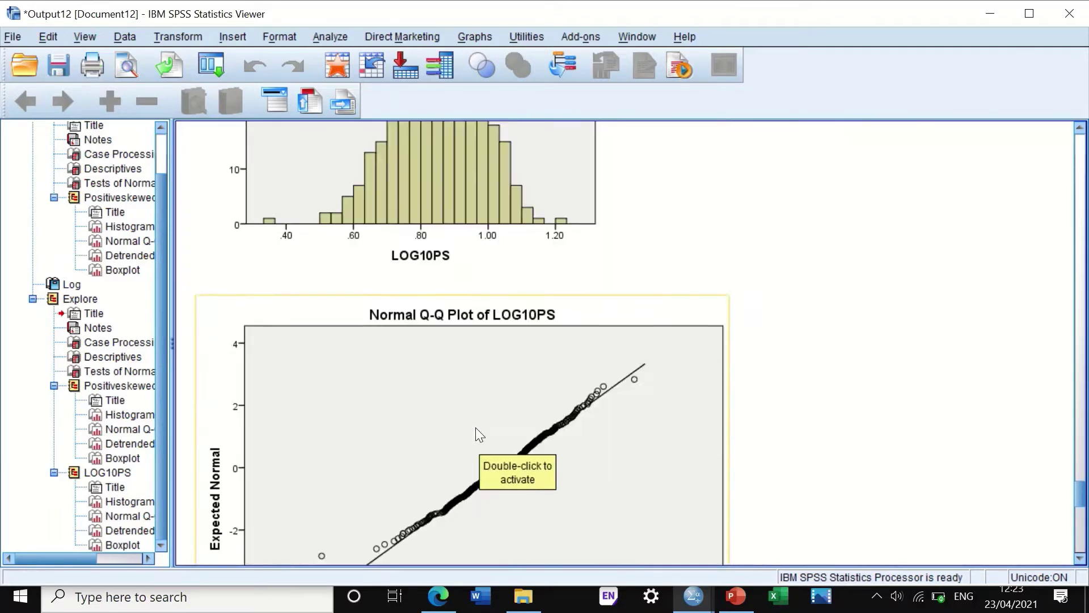
{"action": "scroll", "coordinate": [475, 427], "scroll_direction": "up", "scroll_amount": 5}
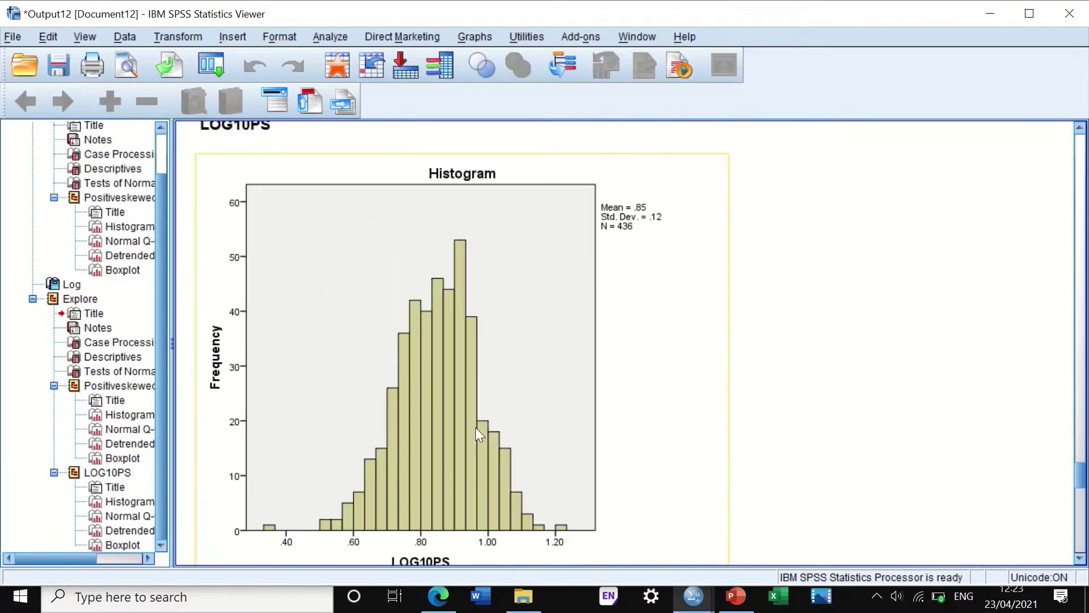
{"action": "left_click", "coordinate": [990, 14]}
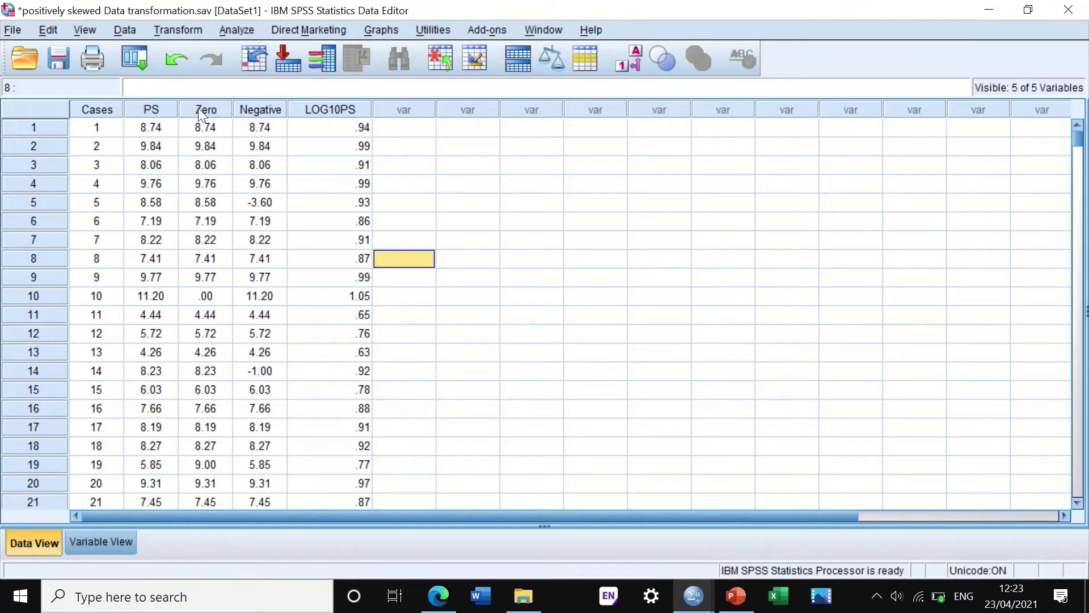
Start a new Compute Variable definition for the variable containing zeros and name the target variable LOG10Zero.
{"action": "left_click", "coordinate": [204, 296]}
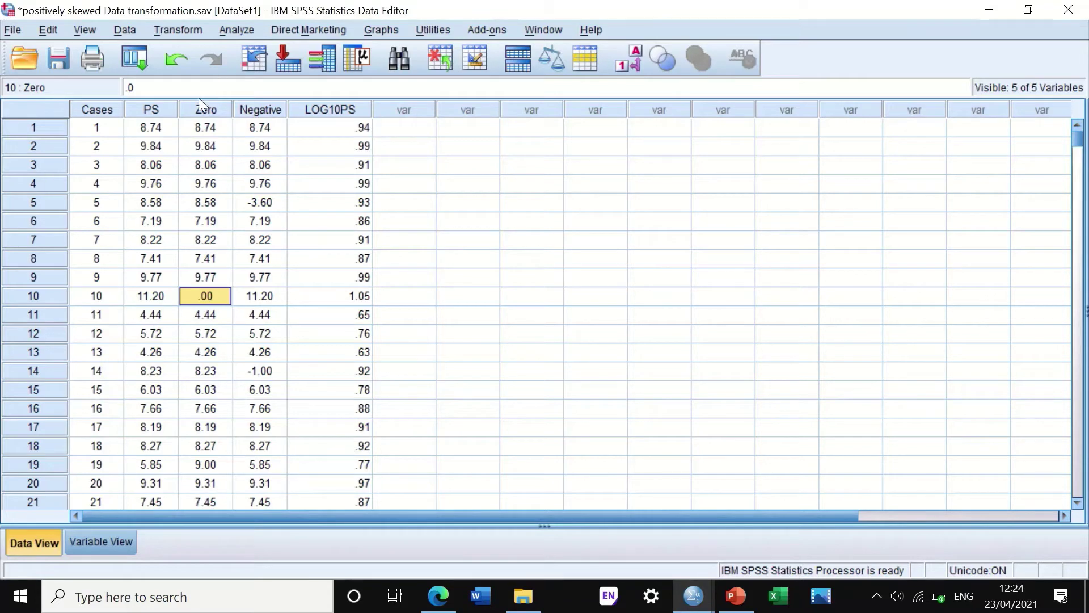
{"action": "left_click", "coordinate": [189, 30]}
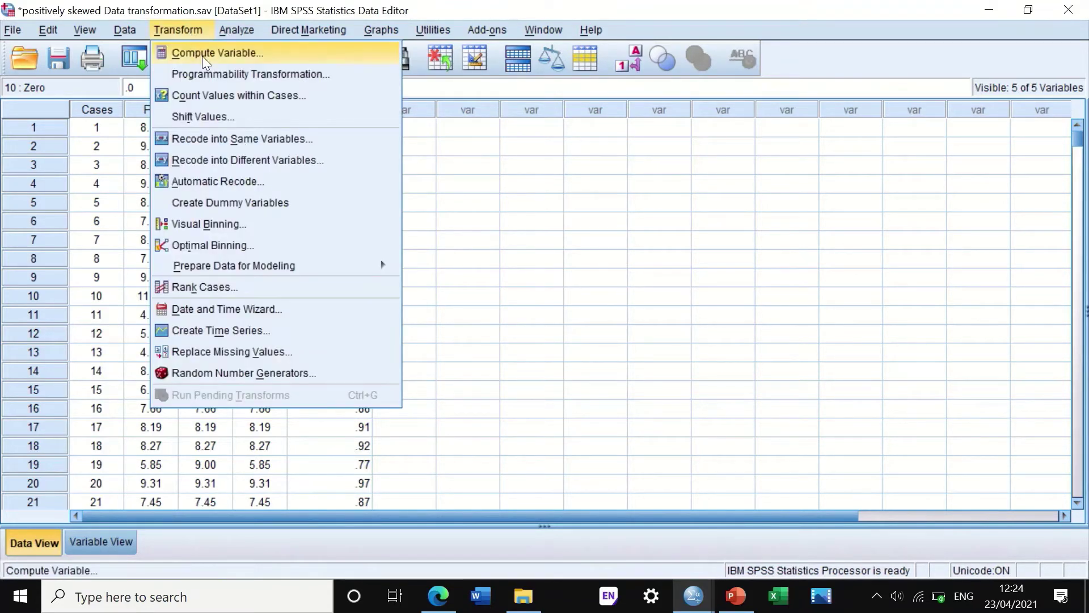
{"action": "left_click", "coordinate": [202, 55]}
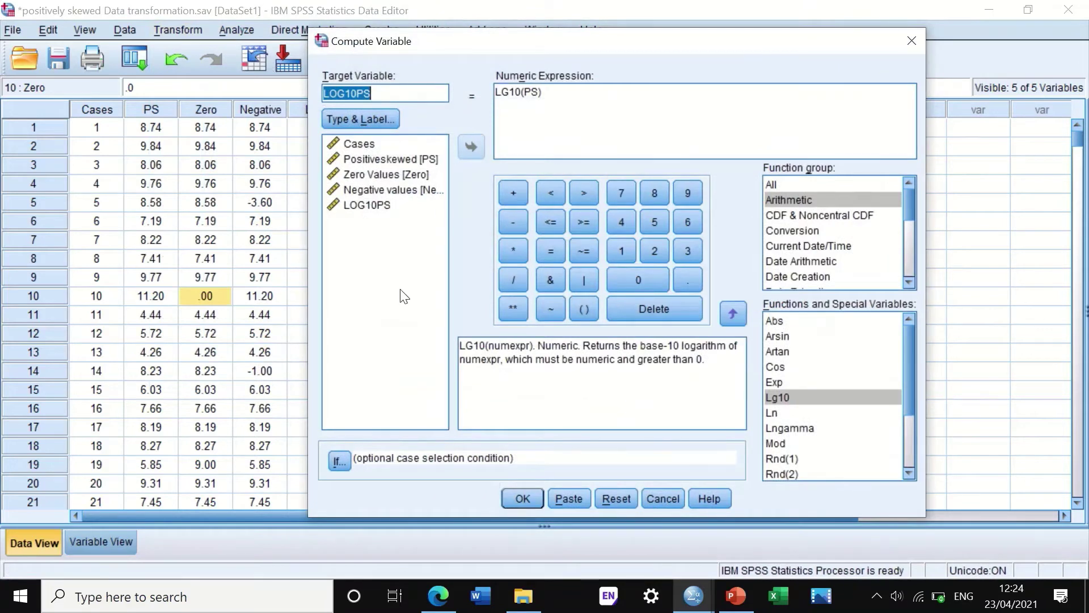
{"action": "left_click_drag", "start_coordinate": [425, 43], "coordinate": [561, 39]}
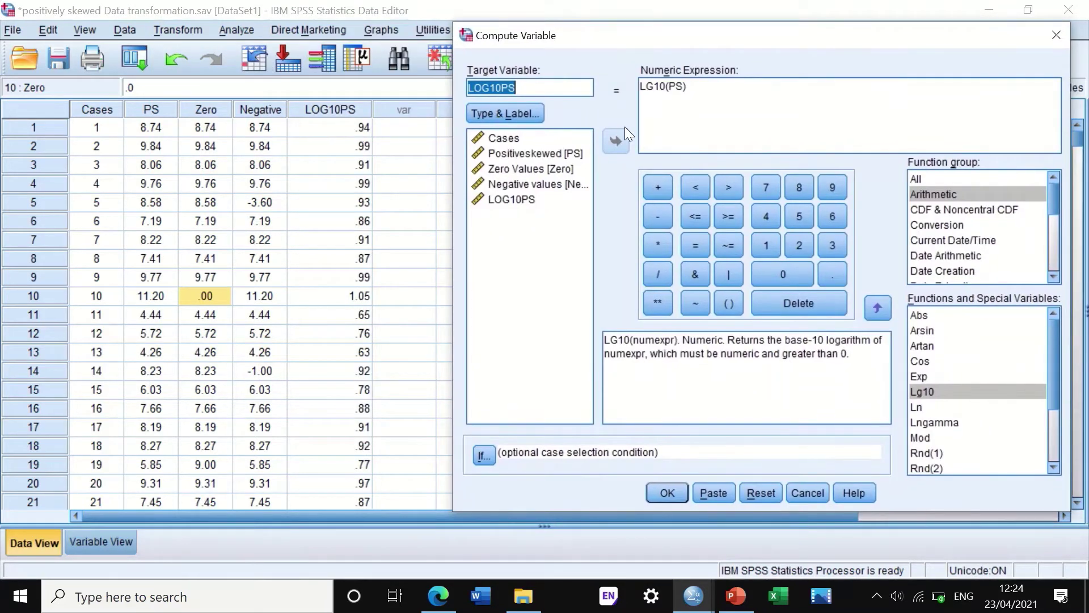
{"action": "left_click_drag", "start_coordinate": [550, 88], "coordinate": [466, 85]}
{"action": "key", "text": "BackSpace"}
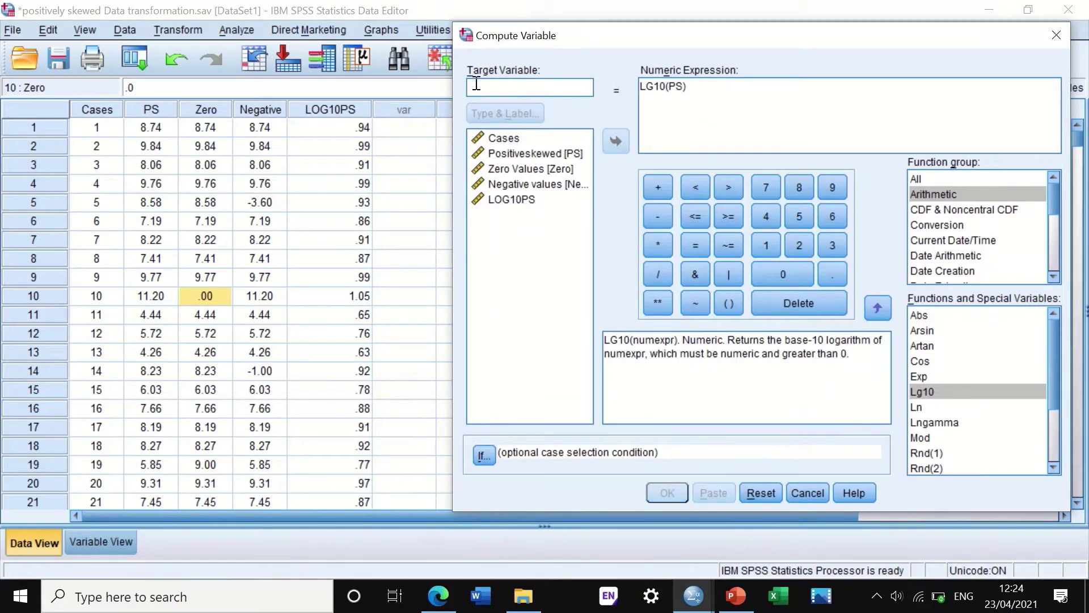
{"action": "type", "text": "LoG10"}
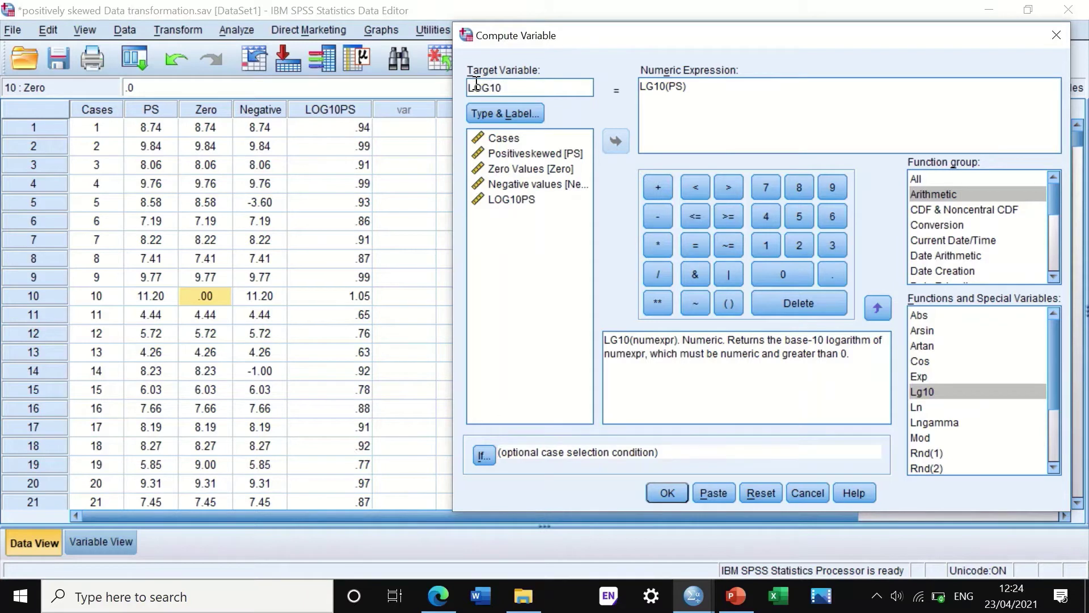
{"action": "type", "text": "SE"}
{"action": "type", "text": "r"}
{"action": "key", "text": "BackSpace"}
{"action": "key", "text": "BackSpace"}
{"action": "type", "text": "Zero"}
Replace the numeric expression with LG10(Zero + 1) and compute LOG10Zero.
{"action": "left_click_drag", "start_coordinate": [687, 86], "coordinate": [640, 86]}
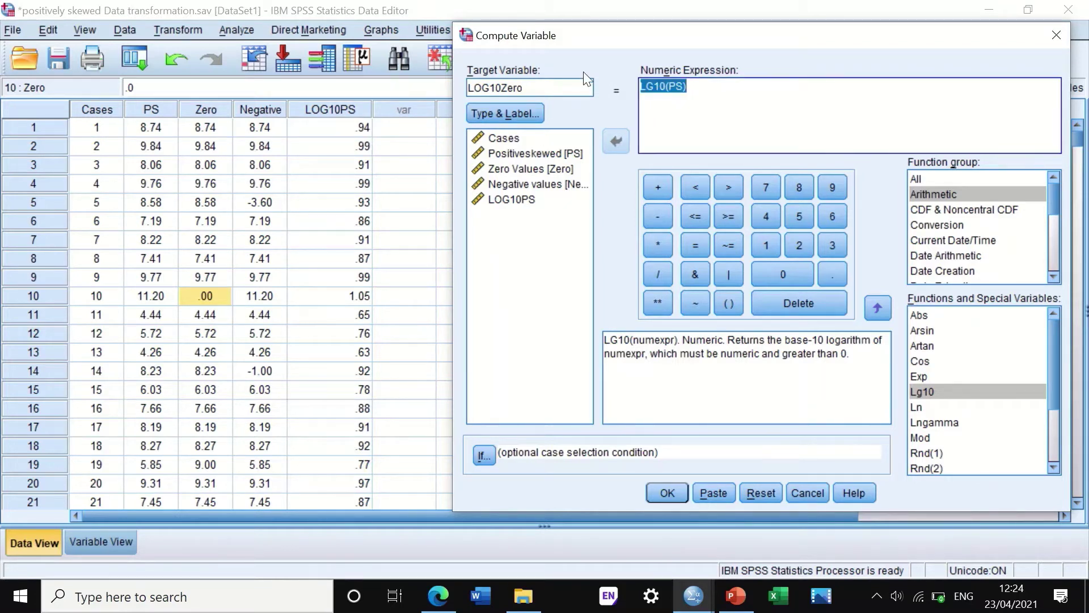
{"action": "key", "text": "Delete"}
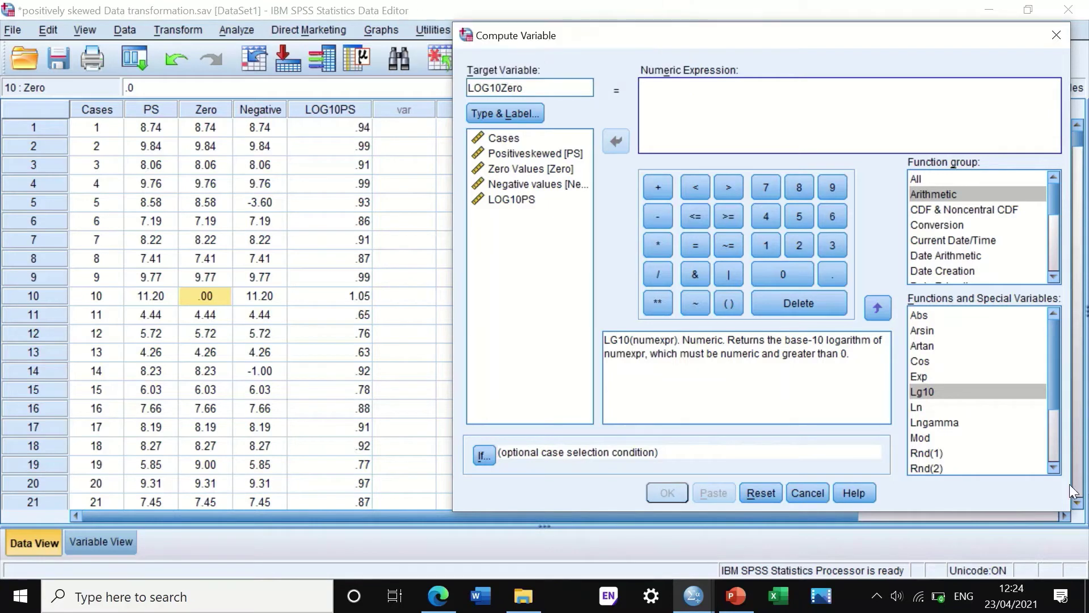
{"action": "double_click", "coordinate": [965, 390]}
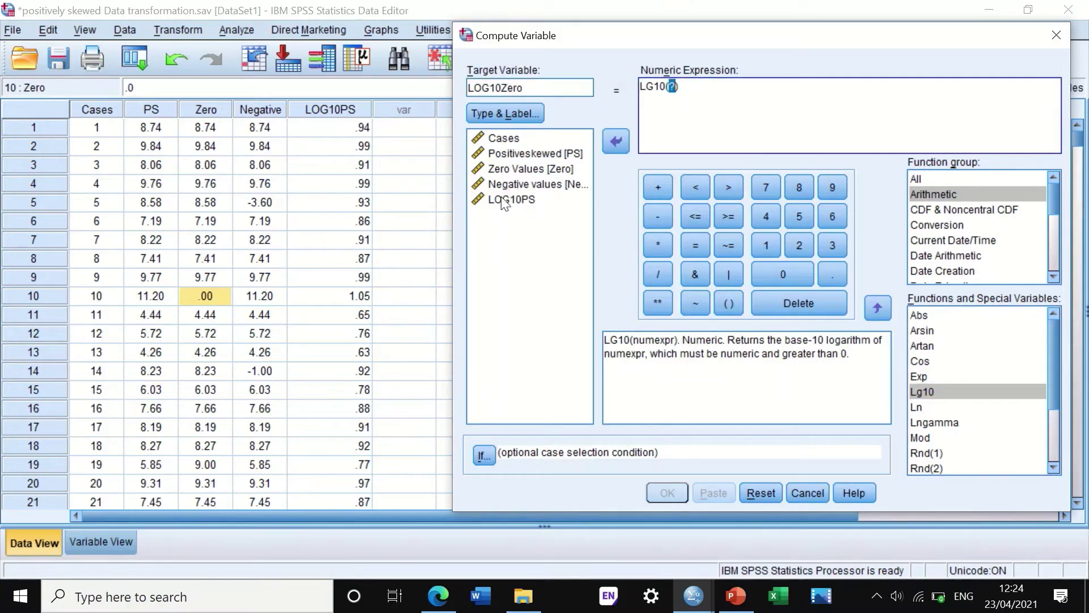
{"action": "left_click_drag", "start_coordinate": [505, 169], "coordinate": [680, 99]}
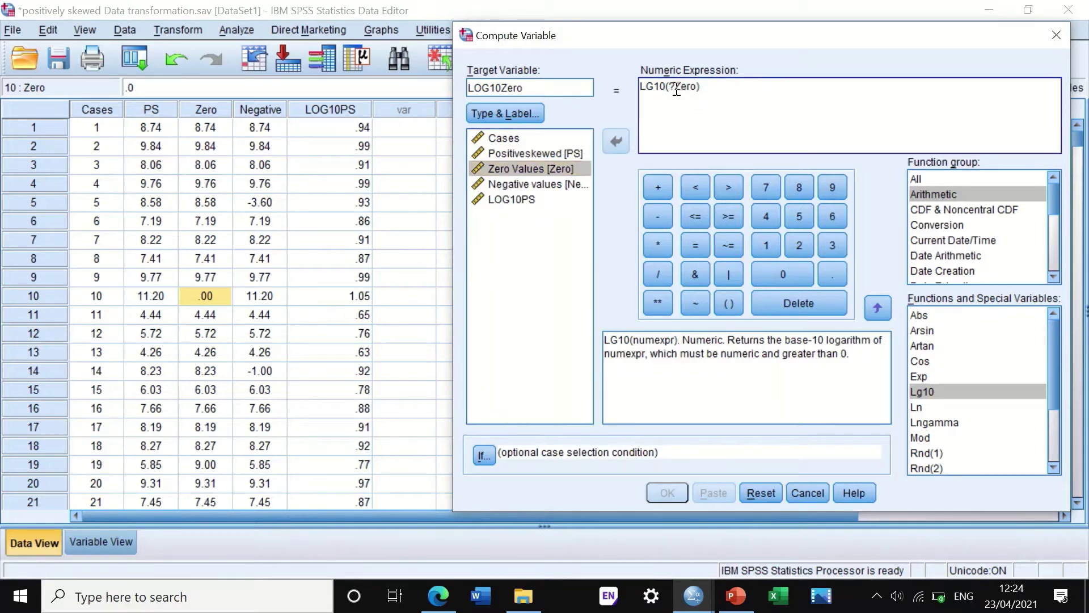
{"action": "left_click", "coordinate": [673, 87]}
{"action": "key", "text": "BackSpace"}
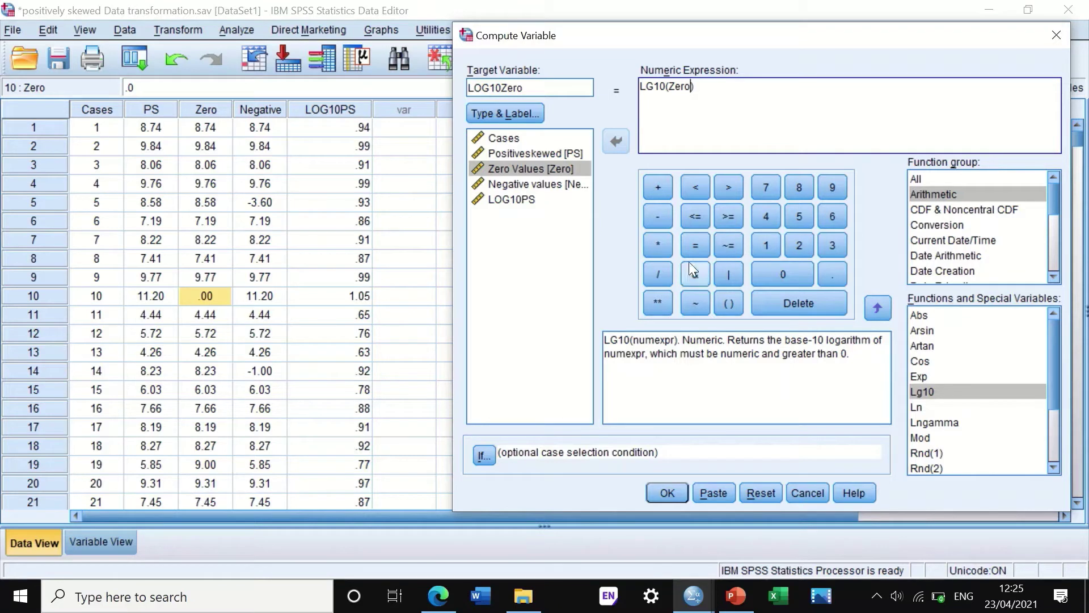
{"action": "left_click", "coordinate": [655, 190]}
{"action": "left_click", "coordinate": [764, 243]}
{"action": "left_click", "coordinate": [653, 495]}
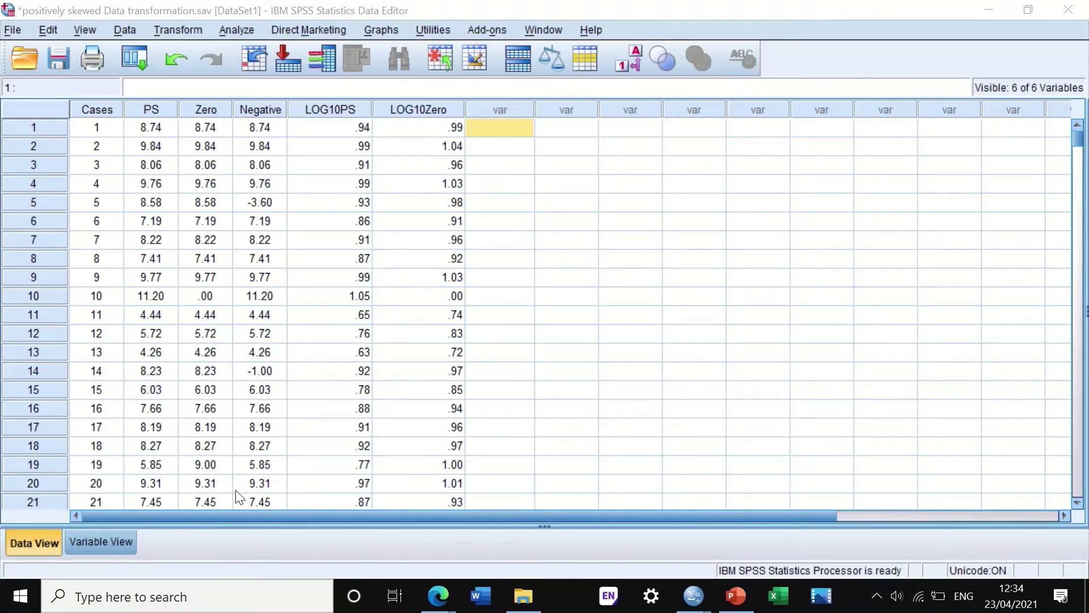
Start a cleared Compute Variable definition and name the target variable LOG10Negative.
{"action": "left_click", "coordinate": [179, 26]}
{"action": "left_click", "coordinate": [200, 57]}
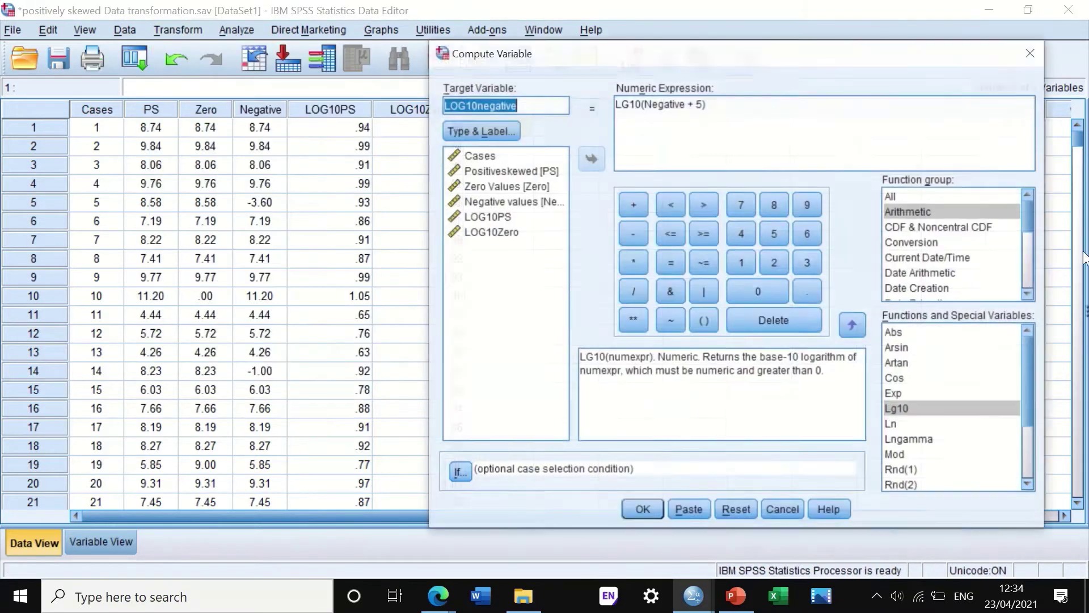
{"action": "left_click", "coordinate": [744, 507]}
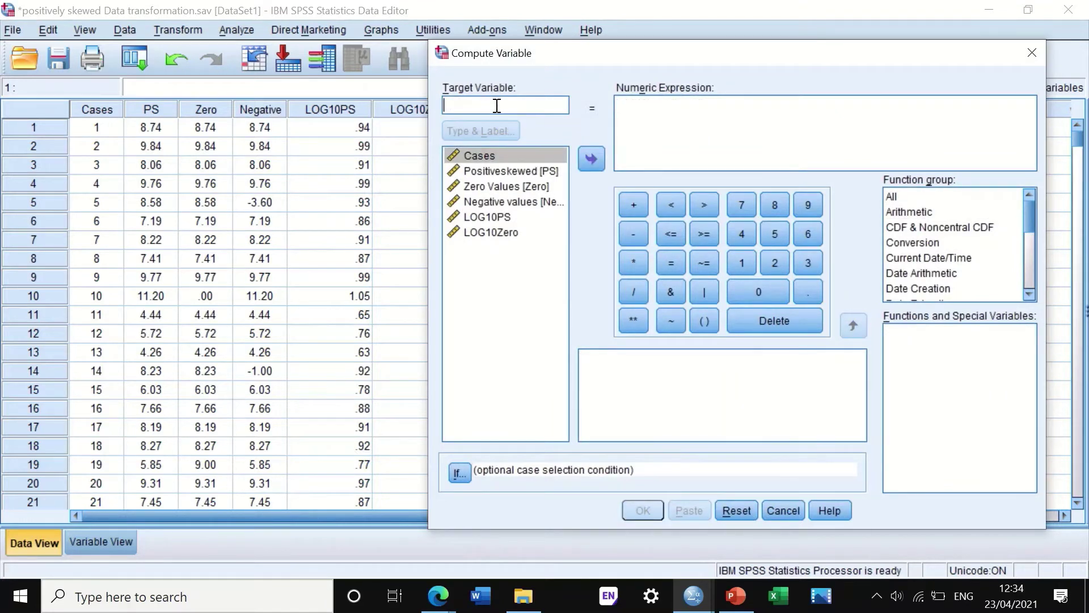
{"action": "type", "text": "L"}
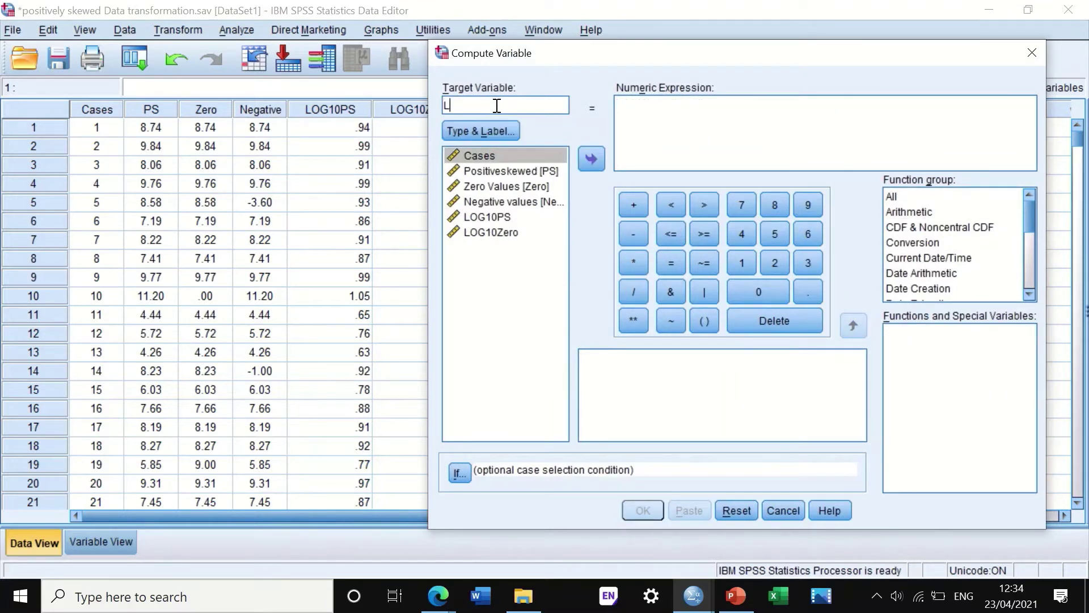
{"action": "type", "text": "OG10Negative"}
Compute LOG10Negative with the arithmetic expression LG10(Negative + 5) and return to the data editor.
{"action": "left_click", "coordinate": [911, 215]}
{"action": "left_click_drag", "start_coordinate": [895, 409], "coordinate": [661, 121]}
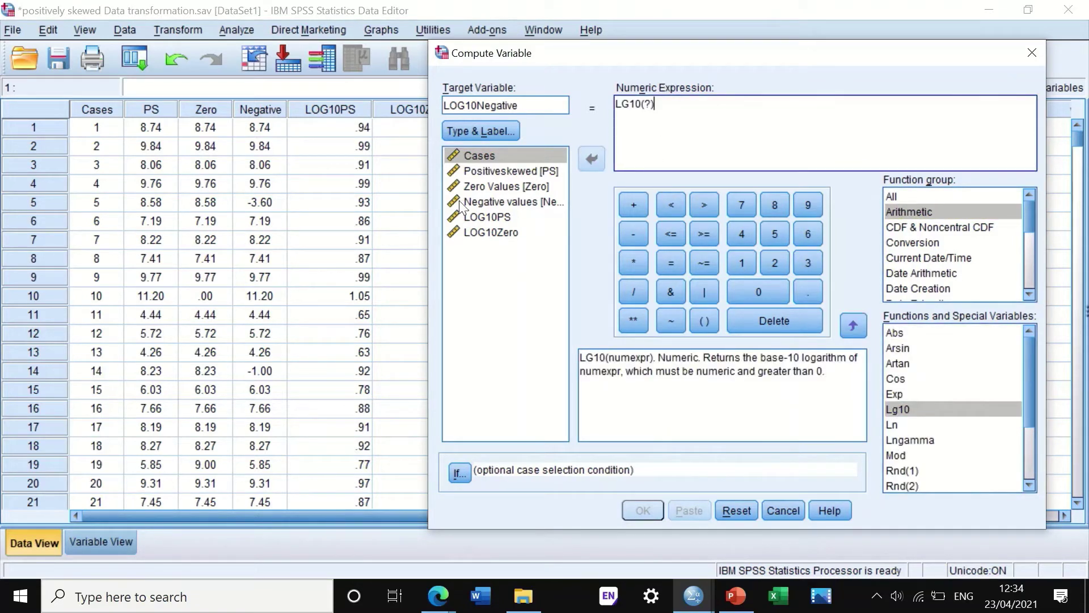
{"action": "left_click_drag", "start_coordinate": [466, 203], "coordinate": [672, 116]}
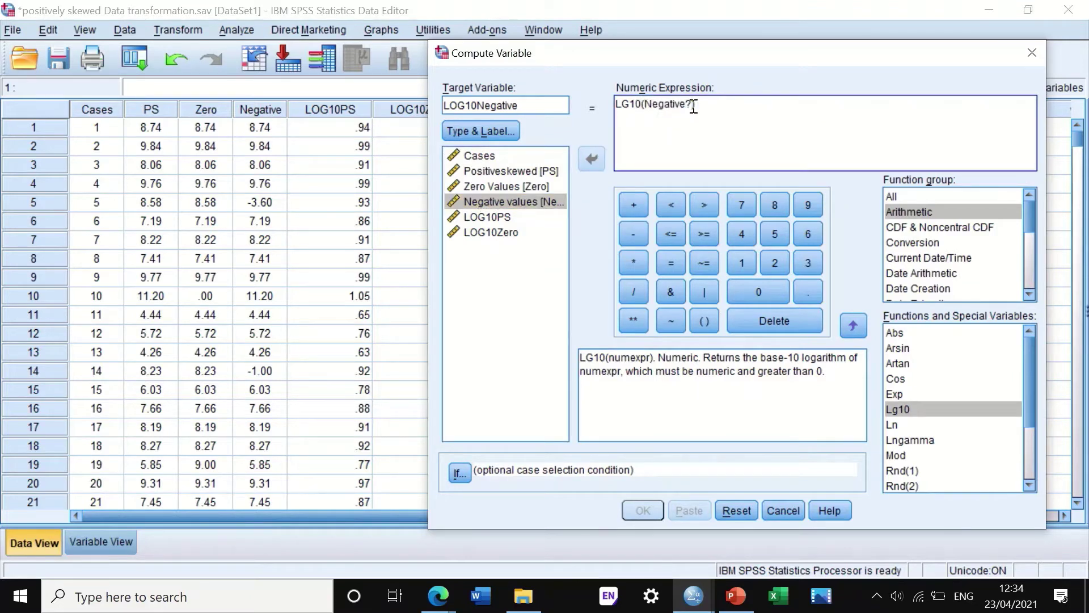
{"action": "left_click", "coordinate": [694, 107]}
{"action": "key", "text": "BackSpace"}
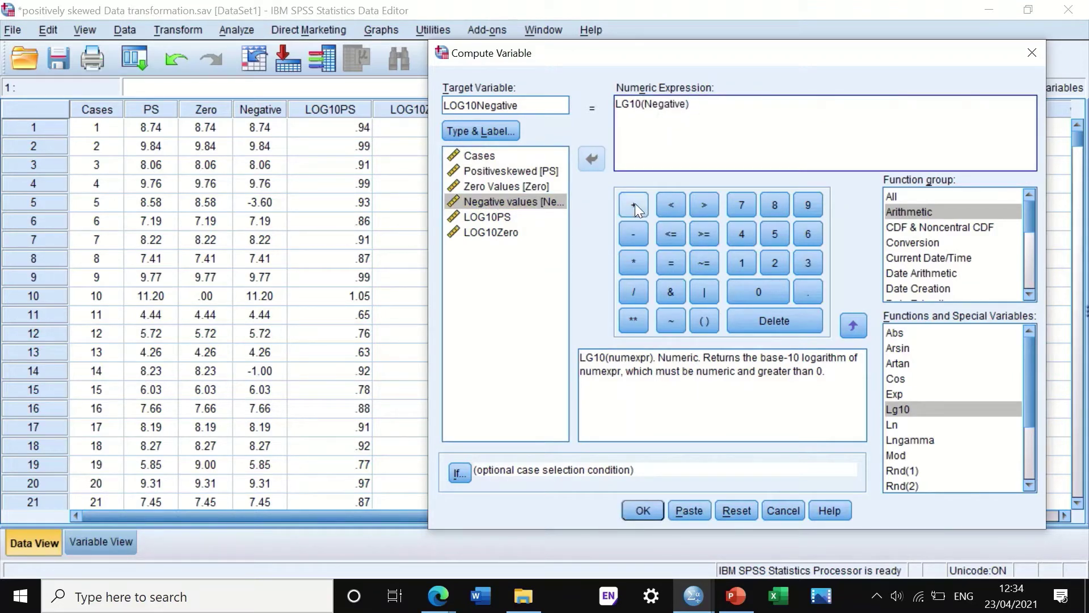
{"action": "left_click", "coordinate": [634, 204]}
{"action": "left_click", "coordinate": [774, 234]}
{"action": "left_click", "coordinate": [642, 510]}
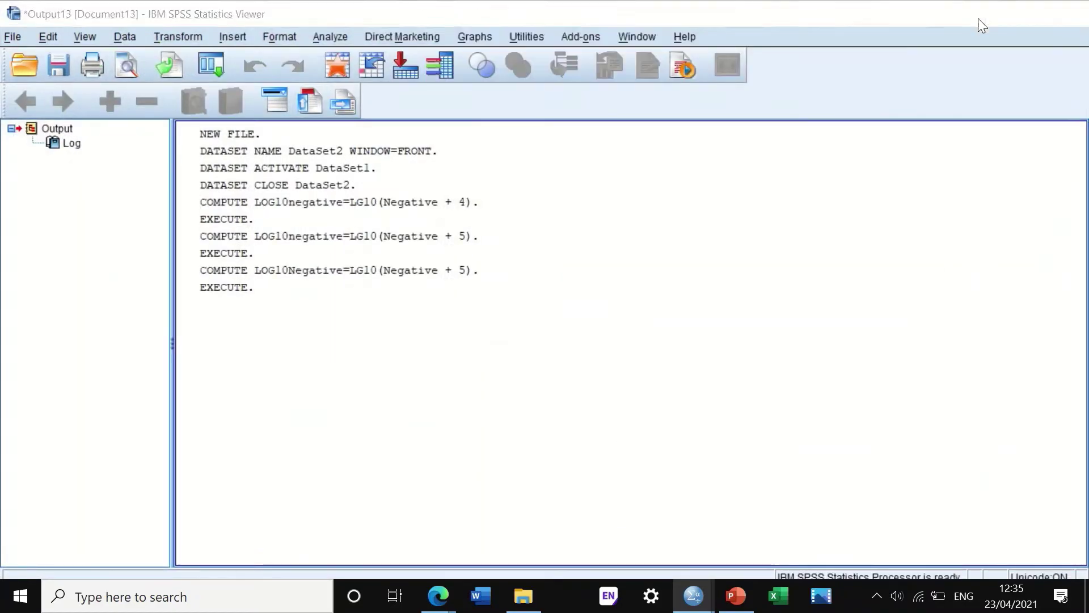
{"action": "left_click", "coordinate": [984, 21]}
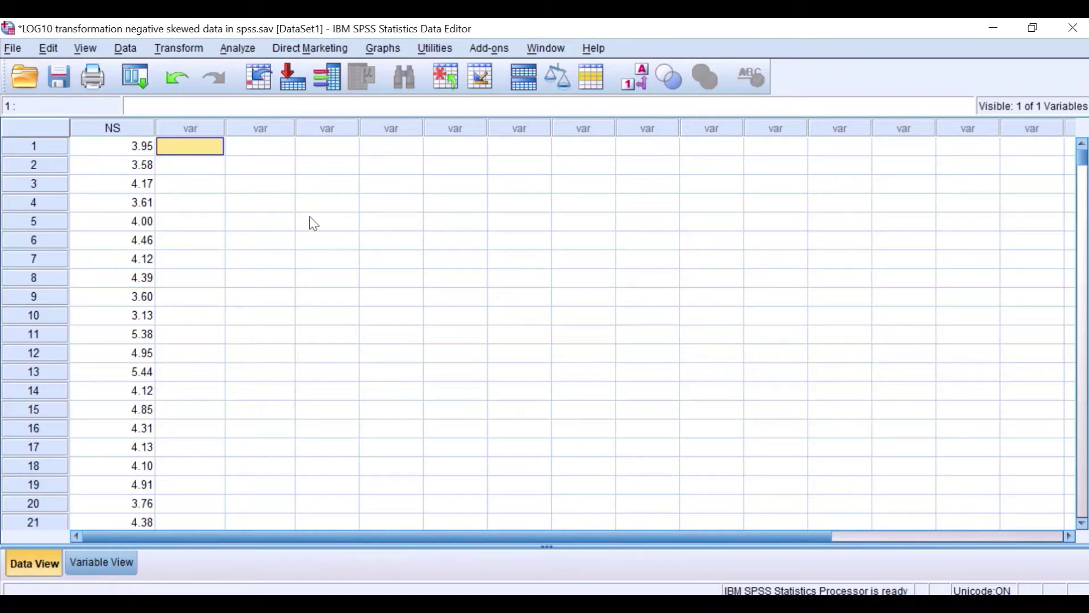
Start a cleared Explore analysis in the negatively skewed dataset with NS as the dependent variable.
{"action": "left_click", "coordinate": [239, 50]}
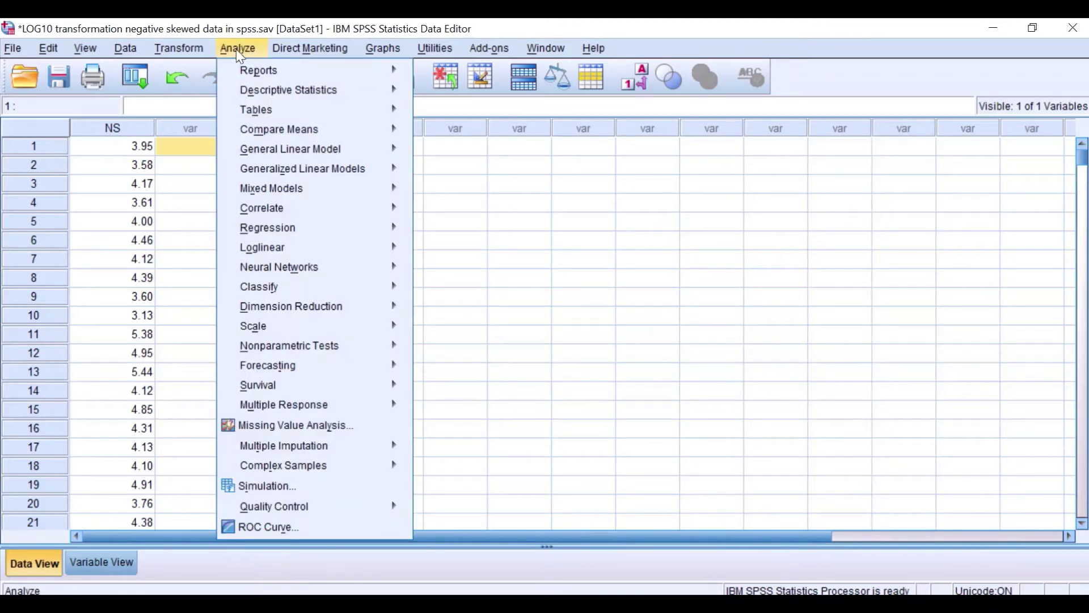
{"action": "mouse_move", "coordinate": [262, 90]}
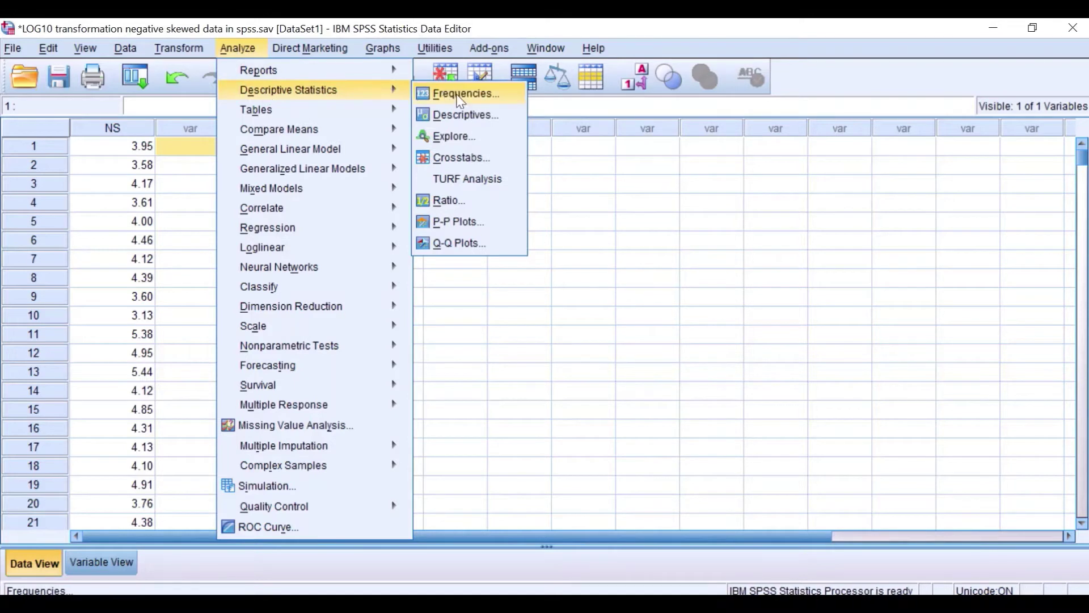
{"action": "left_click", "coordinate": [454, 136]}
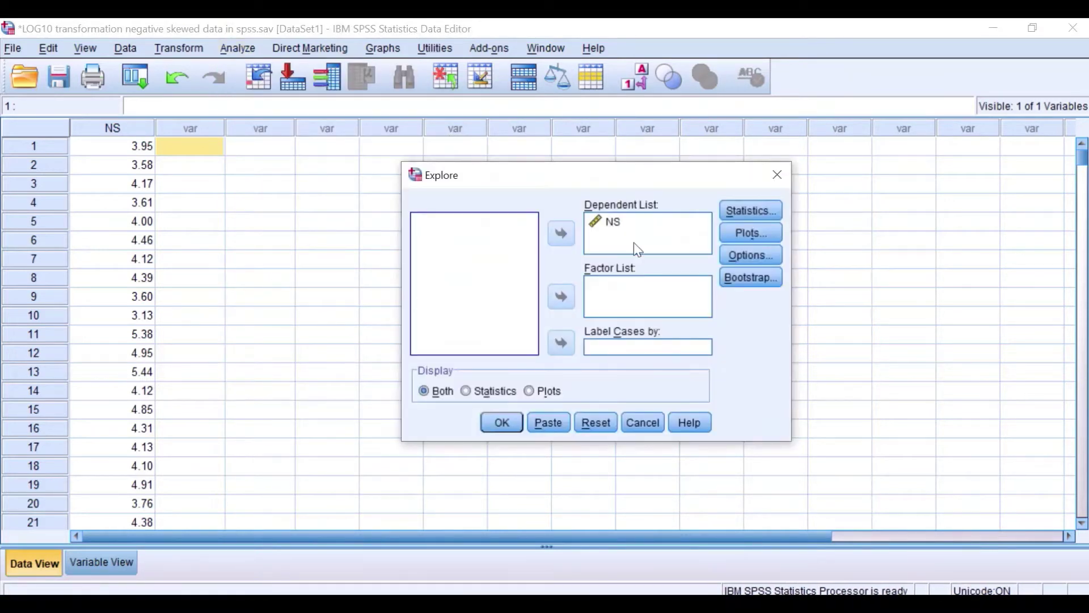
{"action": "left_click", "coordinate": [602, 421]}
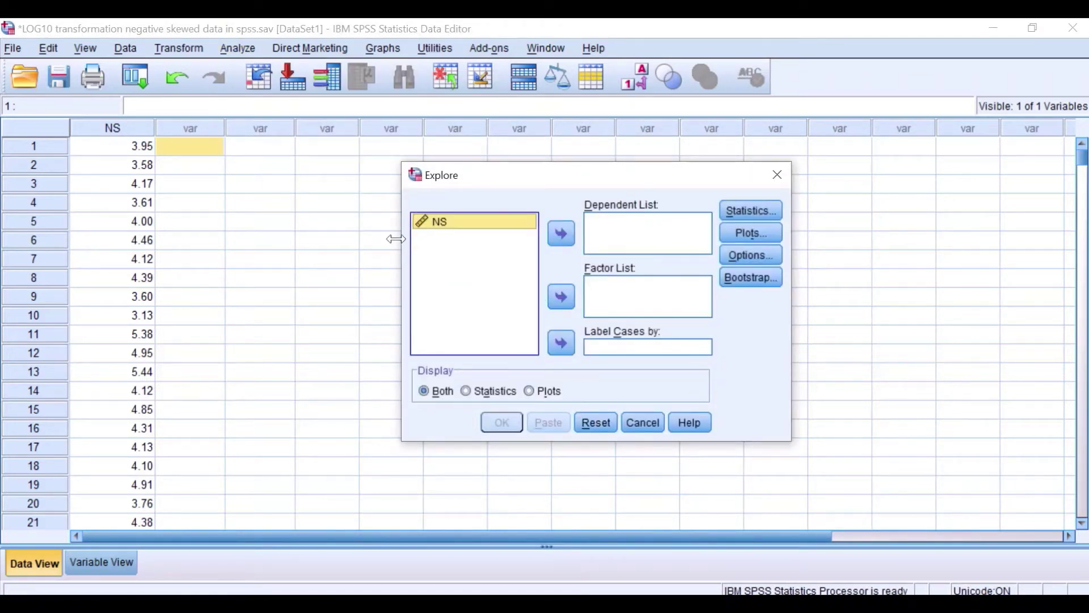
{"action": "left_click", "coordinate": [560, 239]}
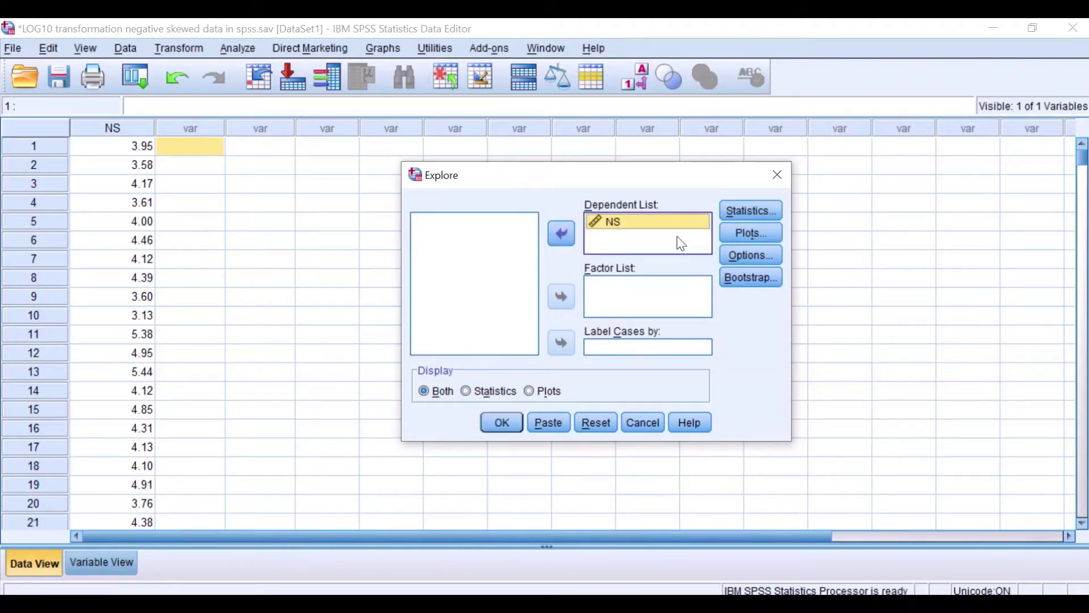
Replace the stem-and-leaf plot with a histogram, add normality plots with tests, and run the Explore analysis for NS.
{"action": "left_click", "coordinate": [748, 232]}
{"action": "left_click", "coordinate": [605, 229]}
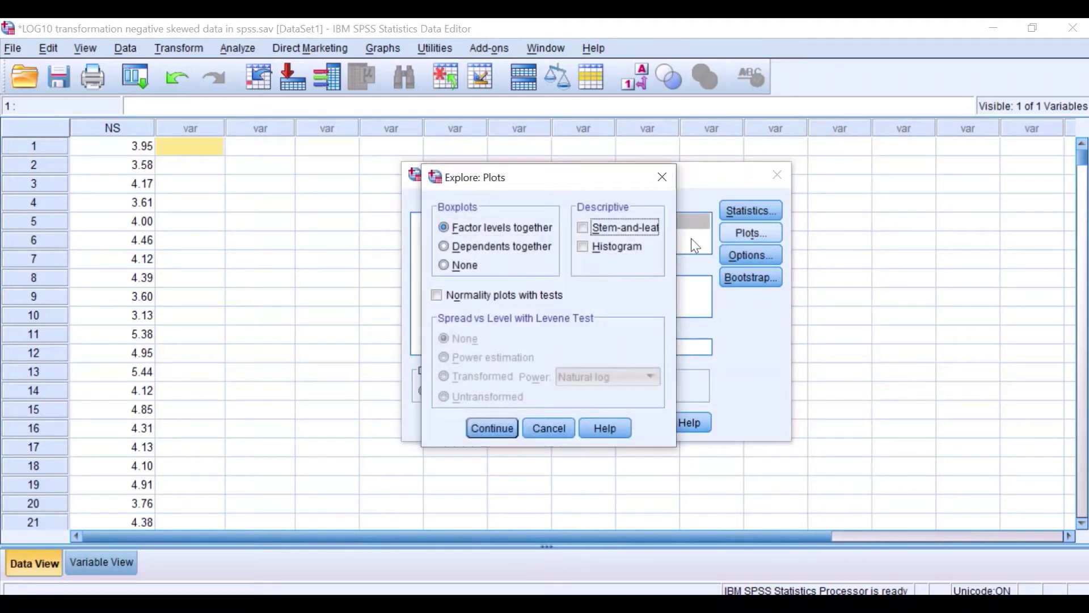
{"action": "left_click", "coordinate": [583, 247]}
{"action": "left_click", "coordinate": [437, 296]}
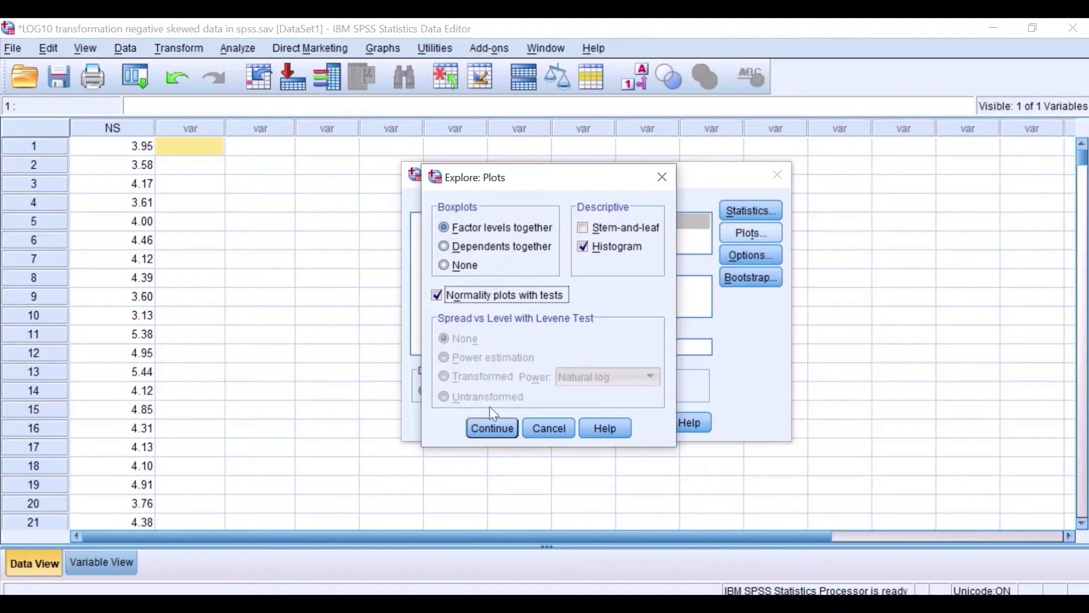
{"action": "left_click", "coordinate": [499, 431]}
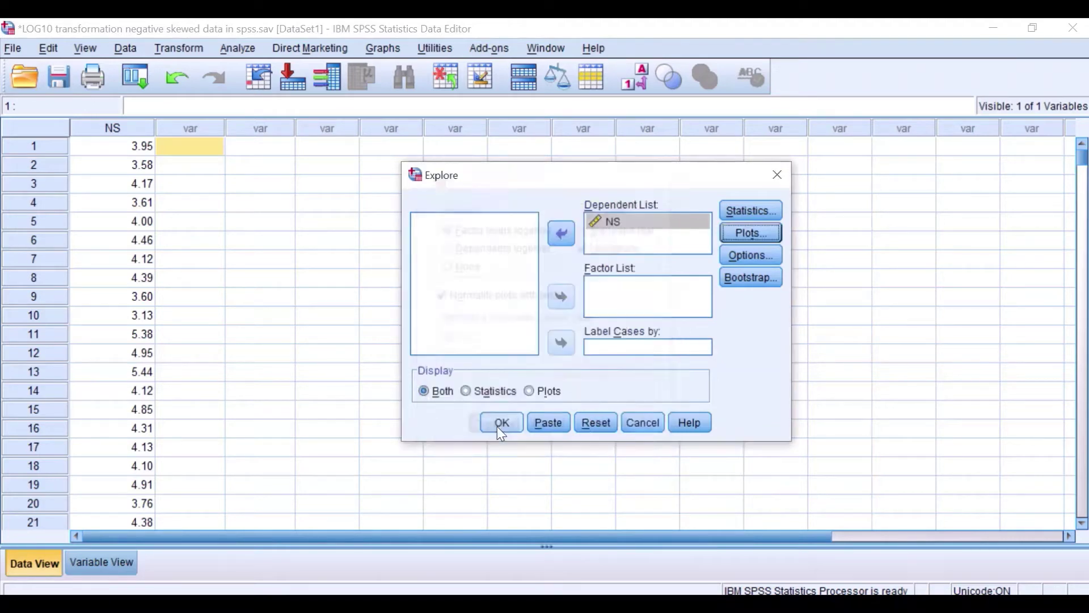
{"action": "left_click", "coordinate": [500, 424]}
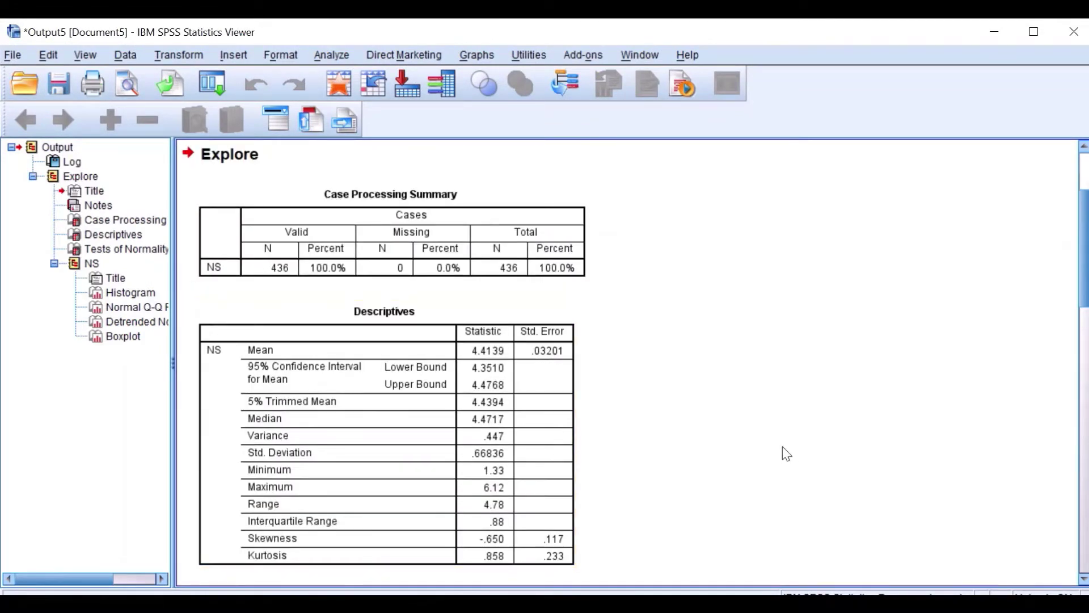
Examine the NS output: skewness, kurtosis, normality tests, histogram and Q-Q plot, and the maximum value in the Descriptives table.
{"action": "scroll", "coordinate": [675, 402], "scroll_direction": "down", "scroll_amount": 3}
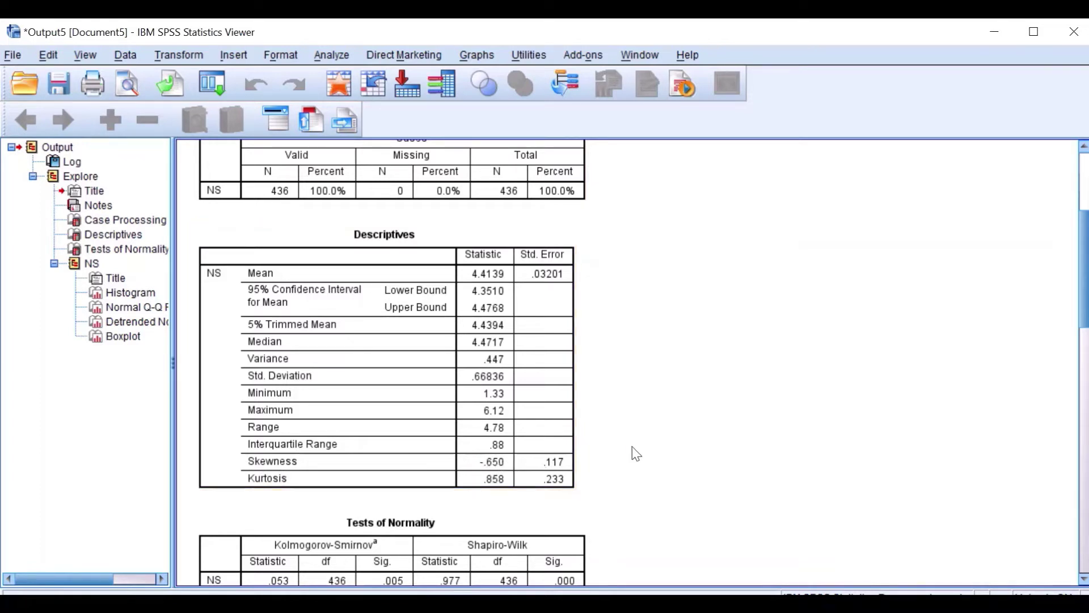
{"action": "scroll", "coordinate": [647, 425], "scroll_direction": "down", "scroll_amount": 3}
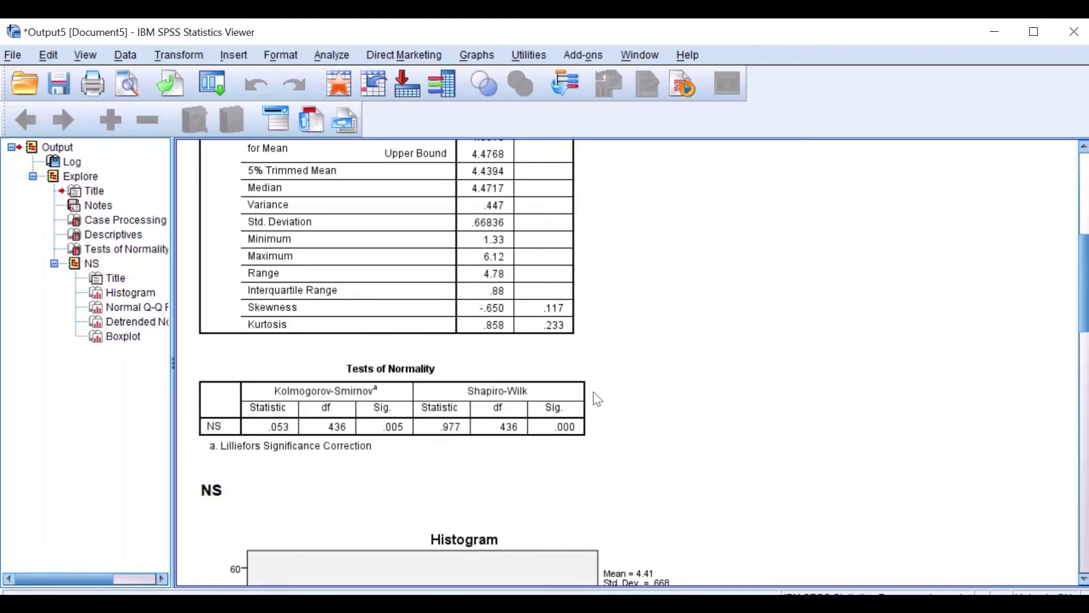
{"action": "scroll", "coordinate": [595, 398], "scroll_direction": "up", "scroll_amount": 5}
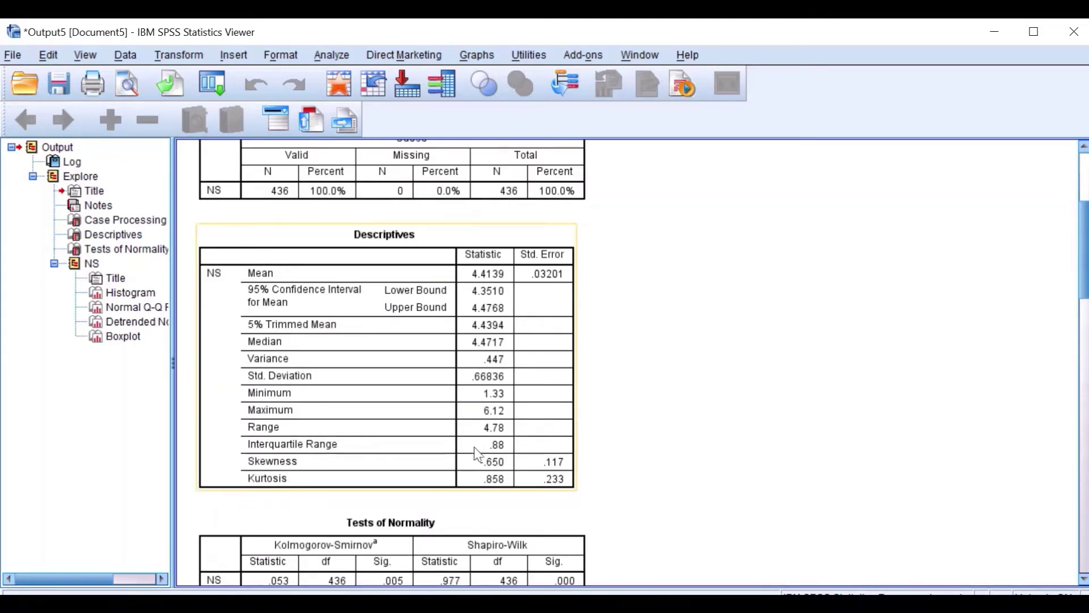
{"action": "scroll", "coordinate": [515, 437], "scroll_direction": "down", "scroll_amount": 3}
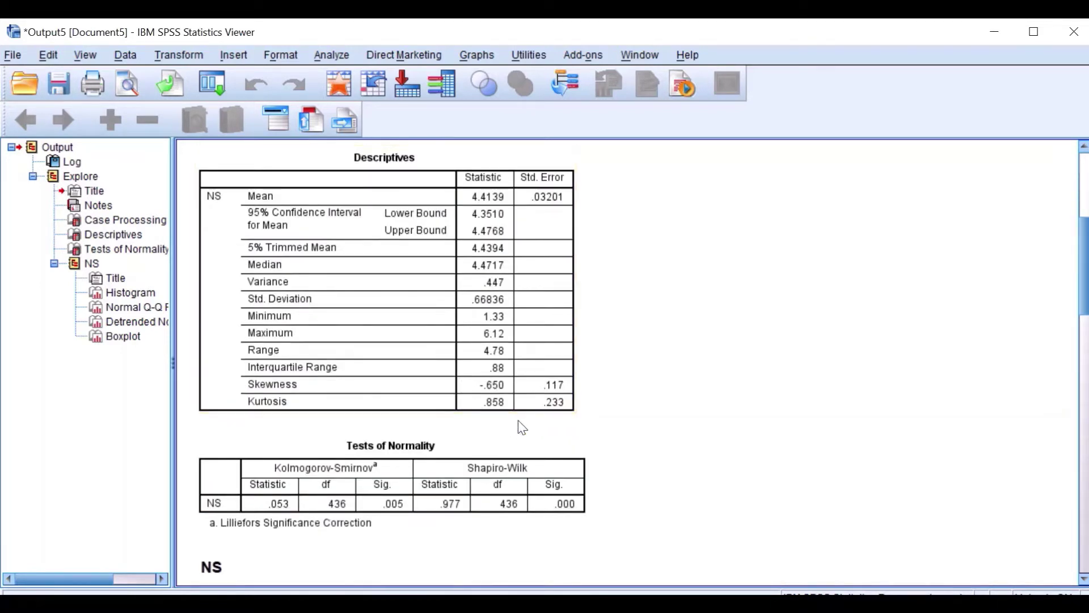
{"action": "scroll", "coordinate": [537, 406], "scroll_direction": "down", "scroll_amount": 10}
{"action": "scroll", "coordinate": [530, 419], "scroll_direction": "down", "scroll_amount": 6}
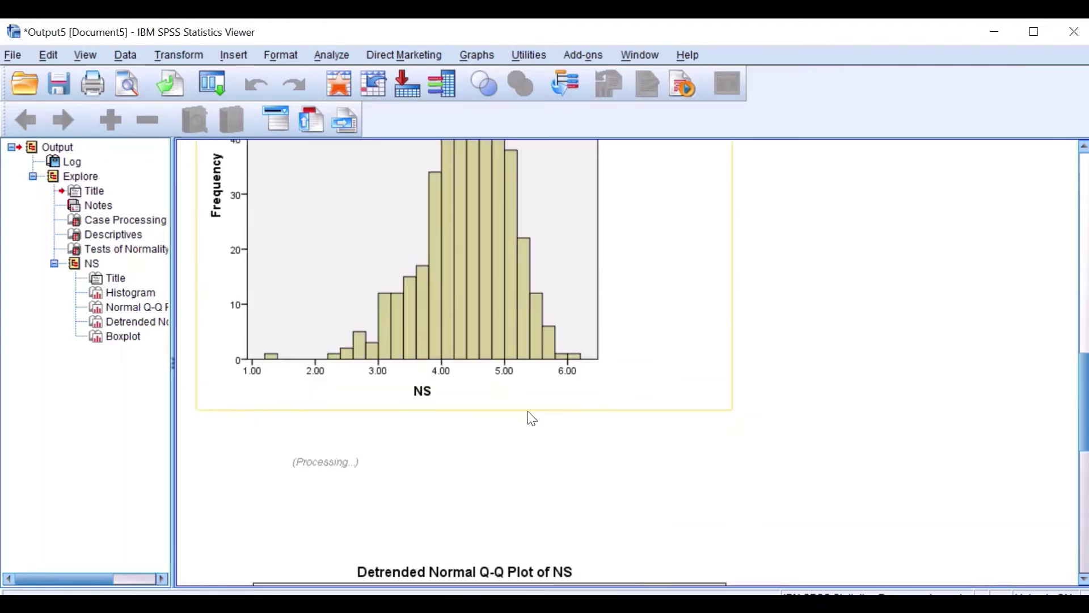
{"action": "scroll", "coordinate": [510, 322], "scroll_direction": "up", "scroll_amount": 3}
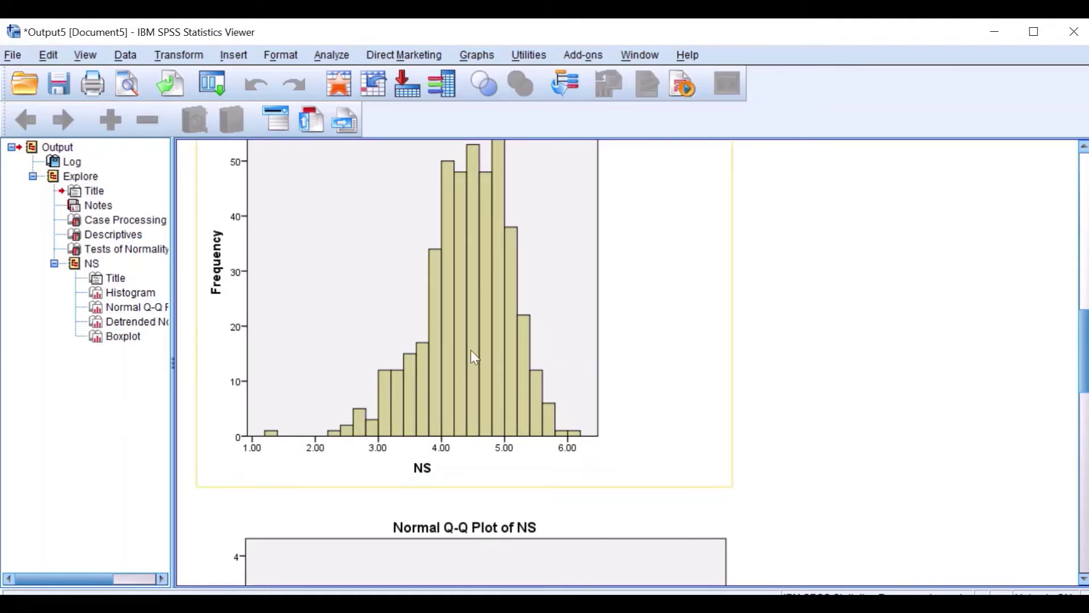
{"action": "scroll", "coordinate": [470, 350], "scroll_direction": "down", "scroll_amount": 3}
{"action": "scroll", "coordinate": [477, 352], "scroll_direction": "down", "scroll_amount": 6}
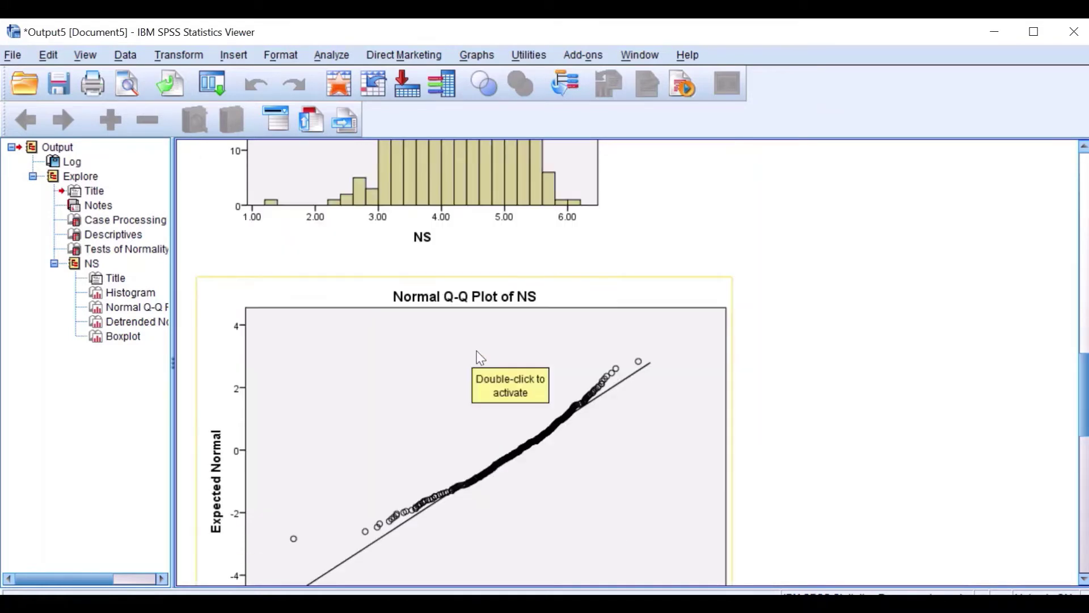
{"action": "scroll", "coordinate": [488, 369], "scroll_direction": "up", "scroll_amount": 3}
{"action": "scroll", "coordinate": [631, 368], "scroll_direction": "down", "scroll_amount": 2}
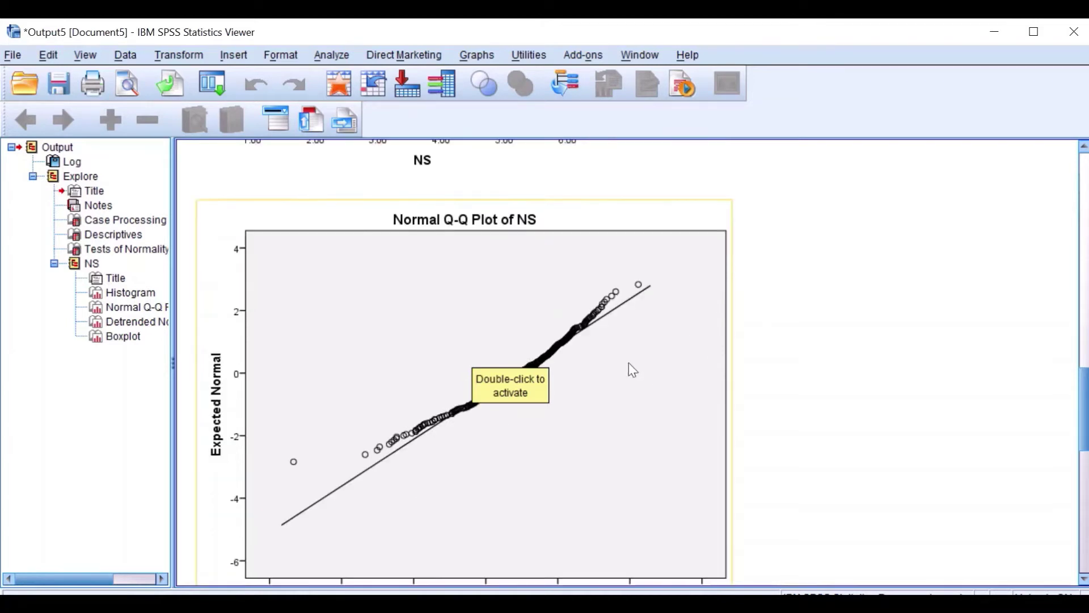
{"action": "scroll", "coordinate": [631, 369], "scroll_direction": "up", "scroll_amount": 5}
{"action": "scroll", "coordinate": [629, 367], "scroll_direction": "up", "scroll_amount": 10}
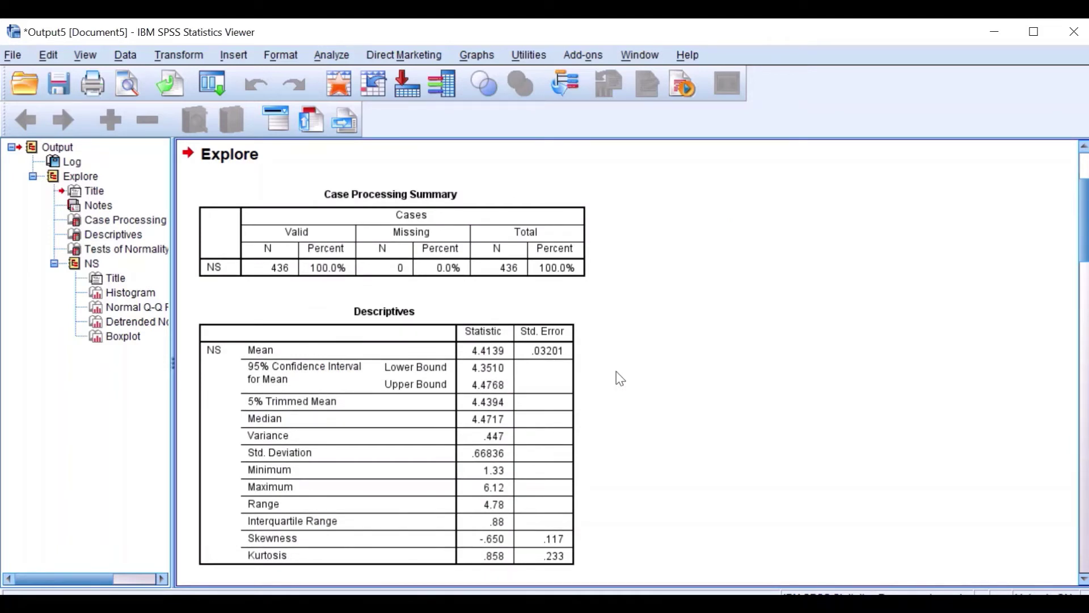
{"action": "left_click", "coordinate": [571, 429]}
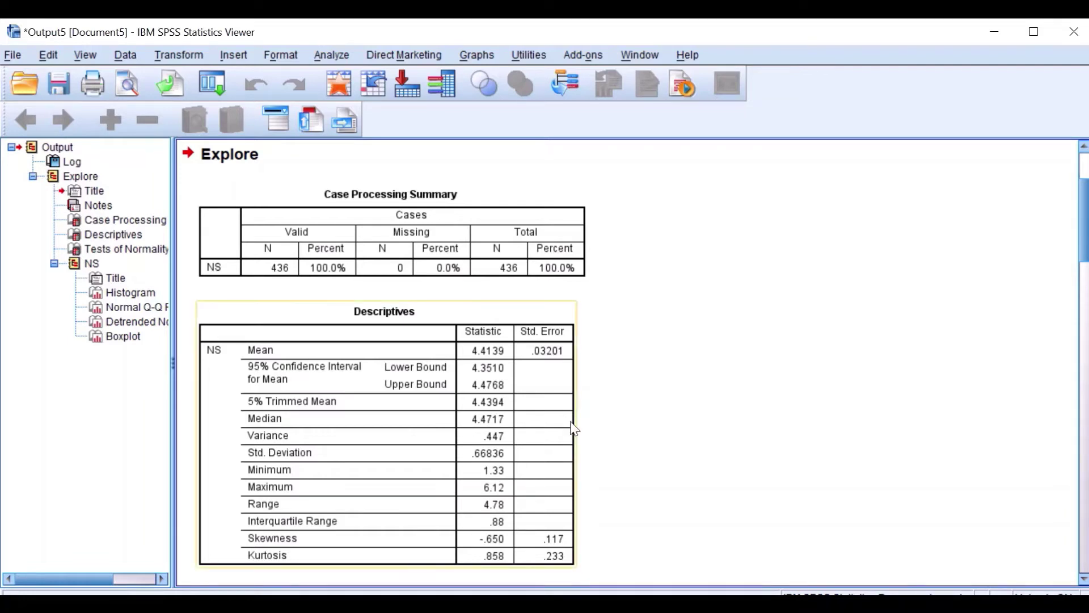
{"action": "scroll", "coordinate": [556, 515], "scroll_direction": "down", "scroll_amount": 3}
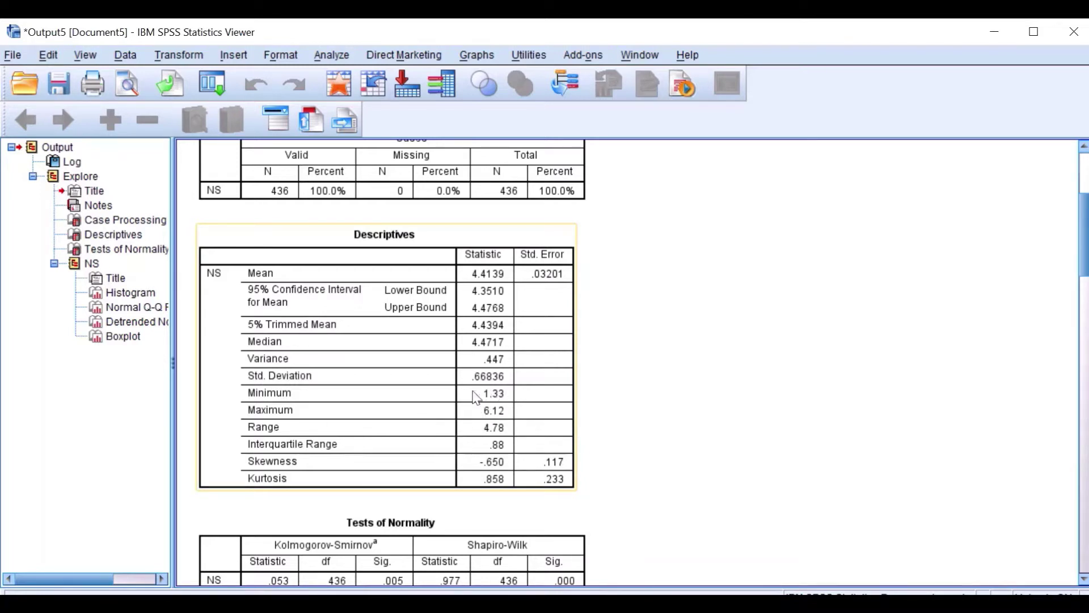
Return to the data editor and start a cleared Compute Variable definition with the target variable Datareflection.
{"action": "left_click", "coordinate": [992, 33]}
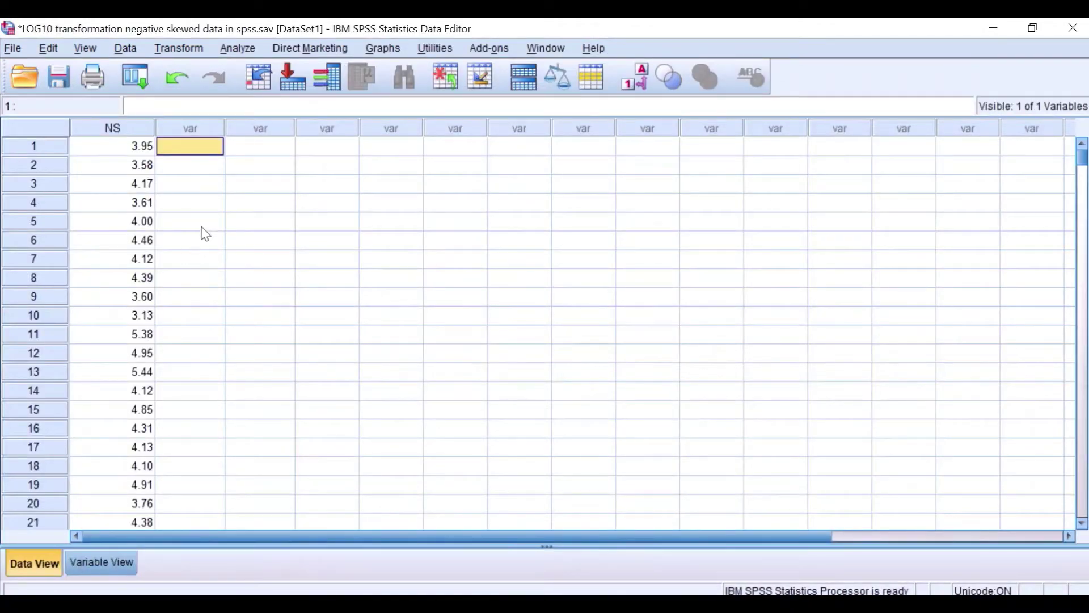
{"action": "left_click", "coordinate": [182, 52]}
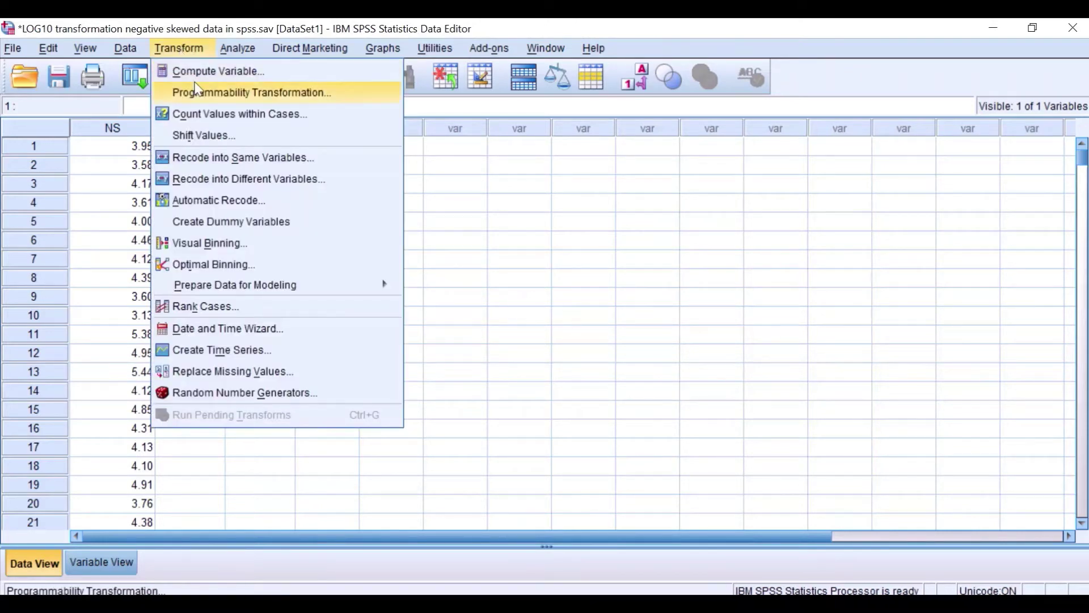
{"action": "left_click", "coordinate": [198, 76]}
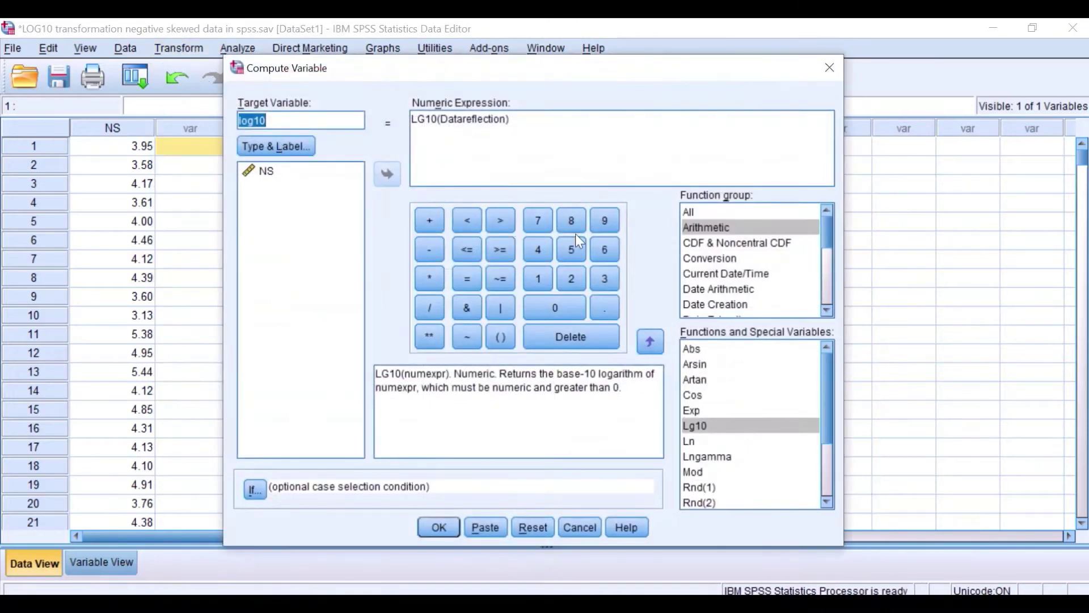
{"action": "left_click", "coordinate": [533, 527]}
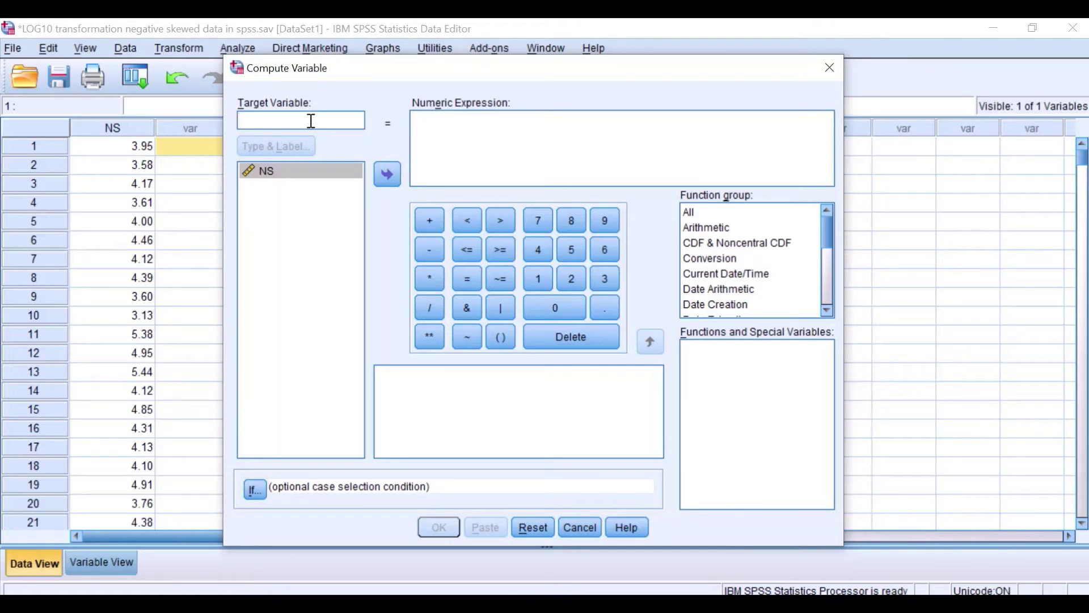
{"action": "type", "text": "Datar"}
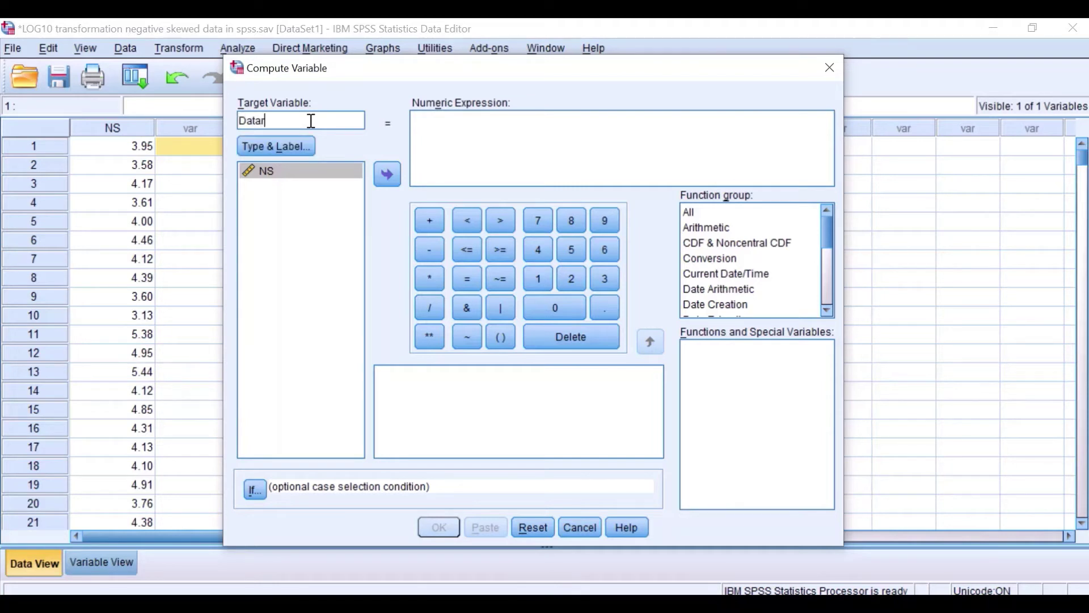
{"action": "type", "text": "eflection"}
Compute Datareflection with the numeric expression 6.12 + 1 - NS and close the output viewer.
{"action": "left_click", "coordinate": [443, 133]}
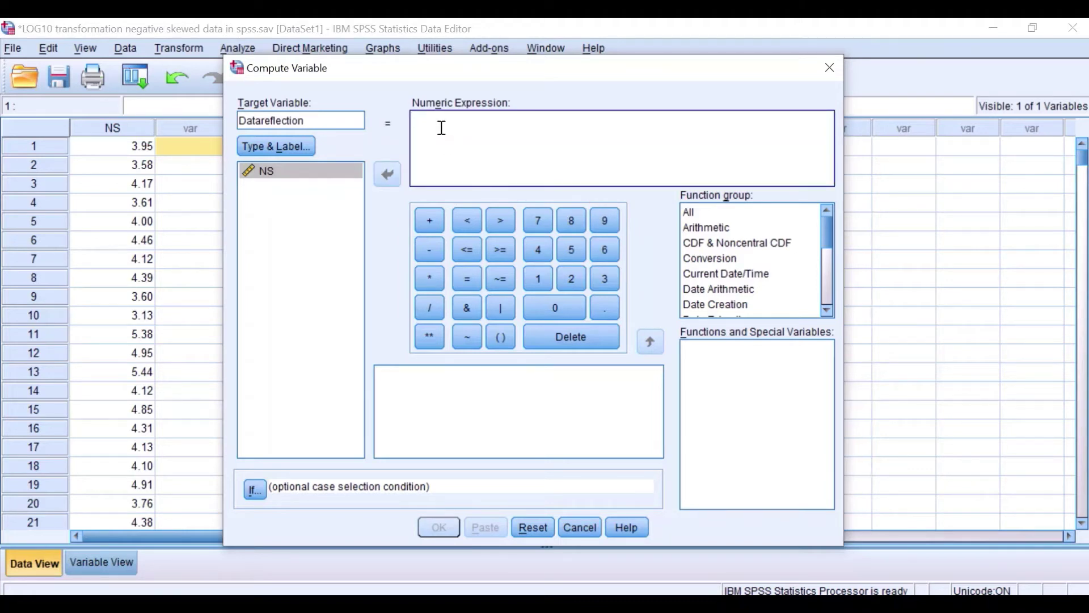
{"action": "type", "text": "6.12 +"}
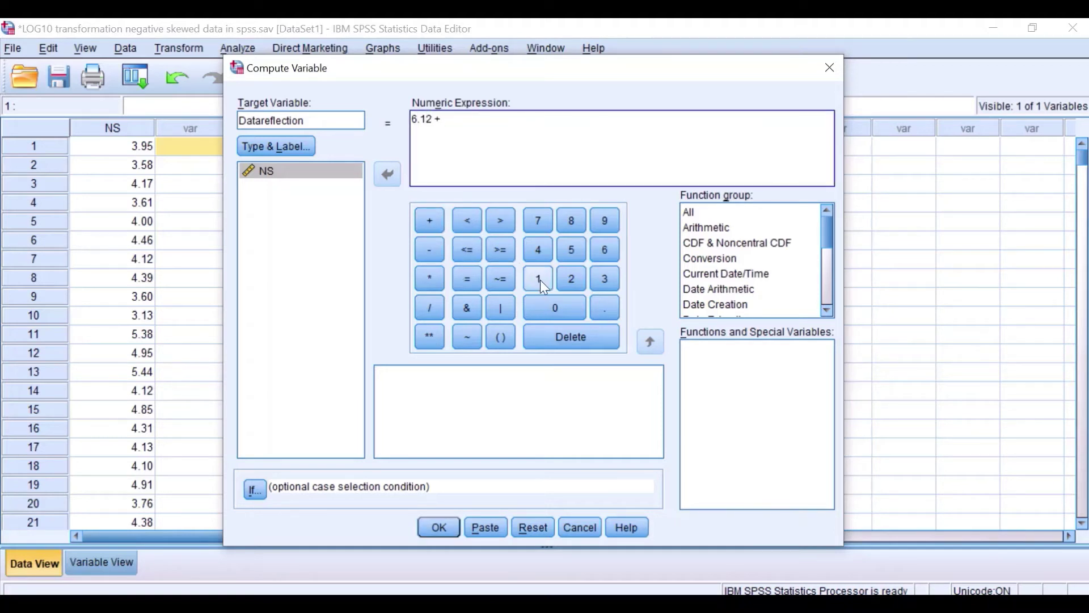
{"action": "left_click", "coordinate": [539, 279]}
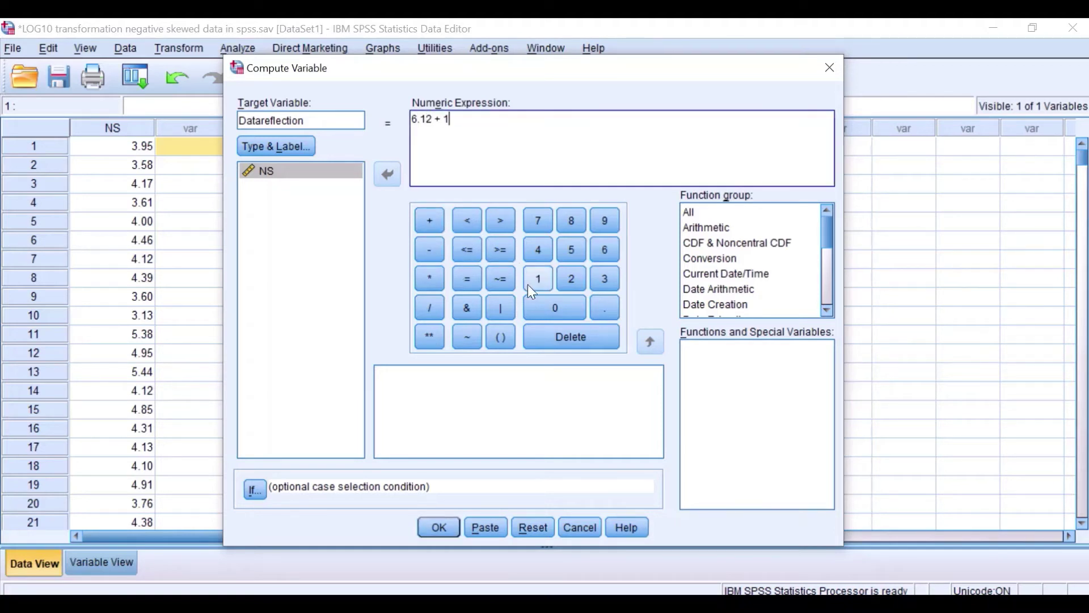
{"action": "left_click", "coordinate": [426, 250]}
{"action": "left_click", "coordinate": [270, 172]}
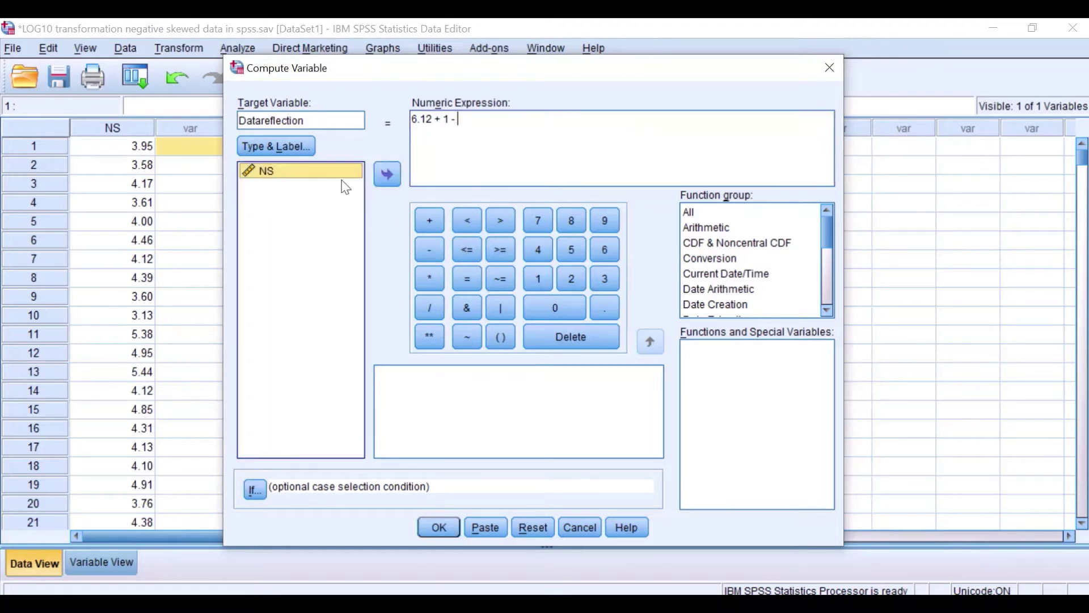
{"action": "left_click", "coordinate": [386, 173]}
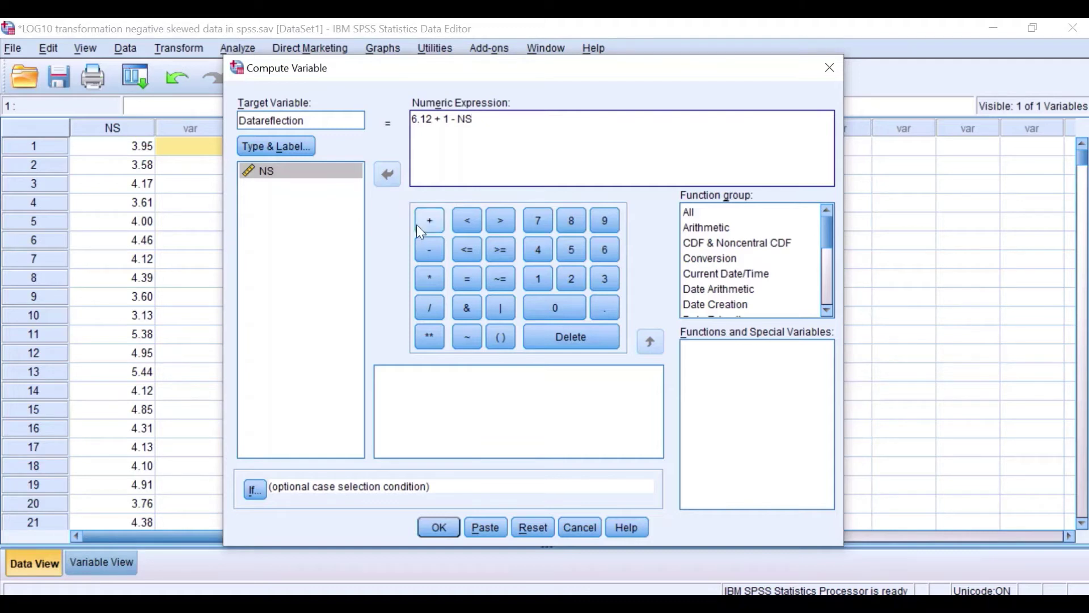
{"action": "left_click", "coordinate": [439, 527]}
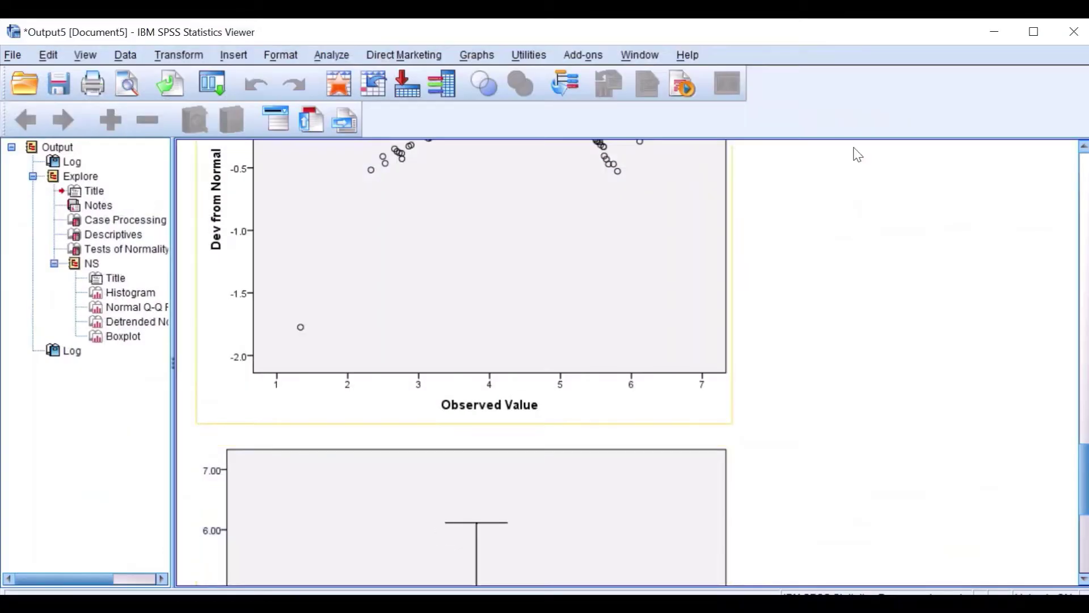
{"action": "left_click", "coordinate": [1075, 33]}
{"action": "left_click", "coordinate": [539, 344]}
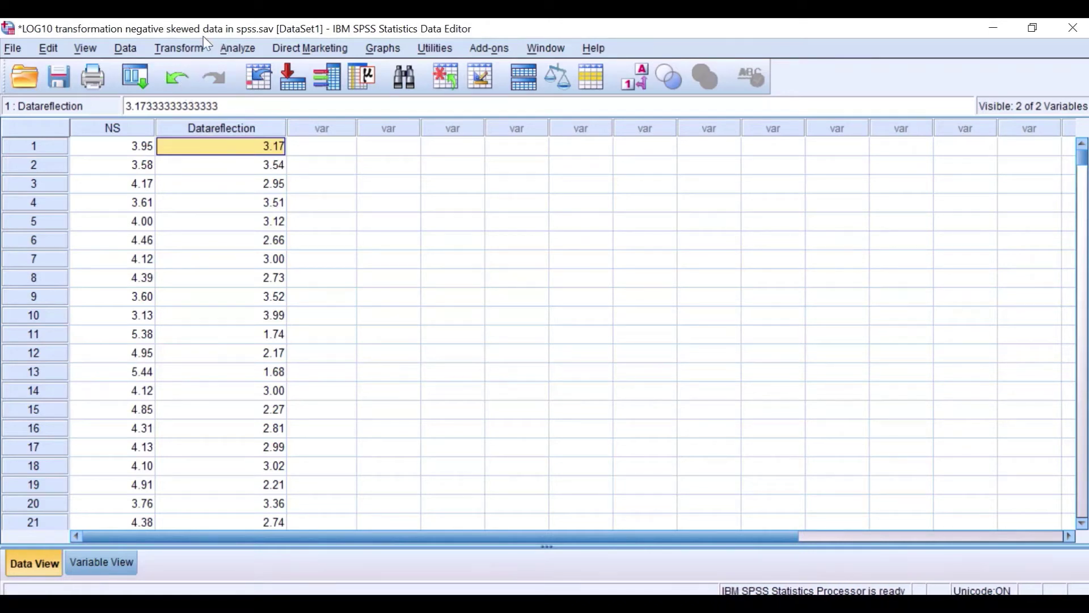
Start a cleared Explore analysis with NS and Datareflection as the dependent variables.
{"action": "left_click", "coordinate": [238, 50]}
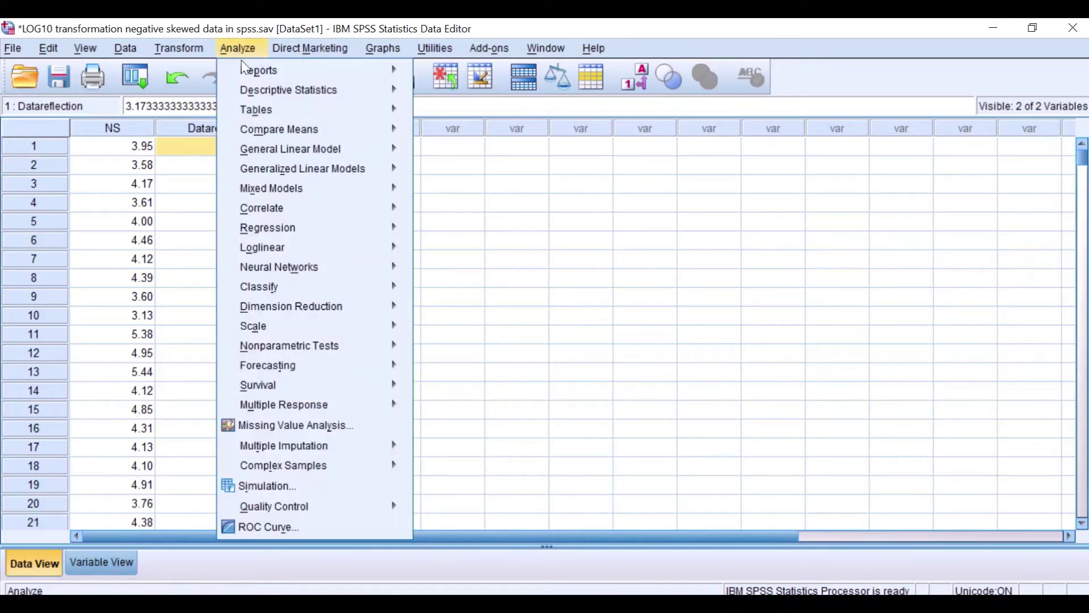
{"action": "mouse_move", "coordinate": [362, 88]}
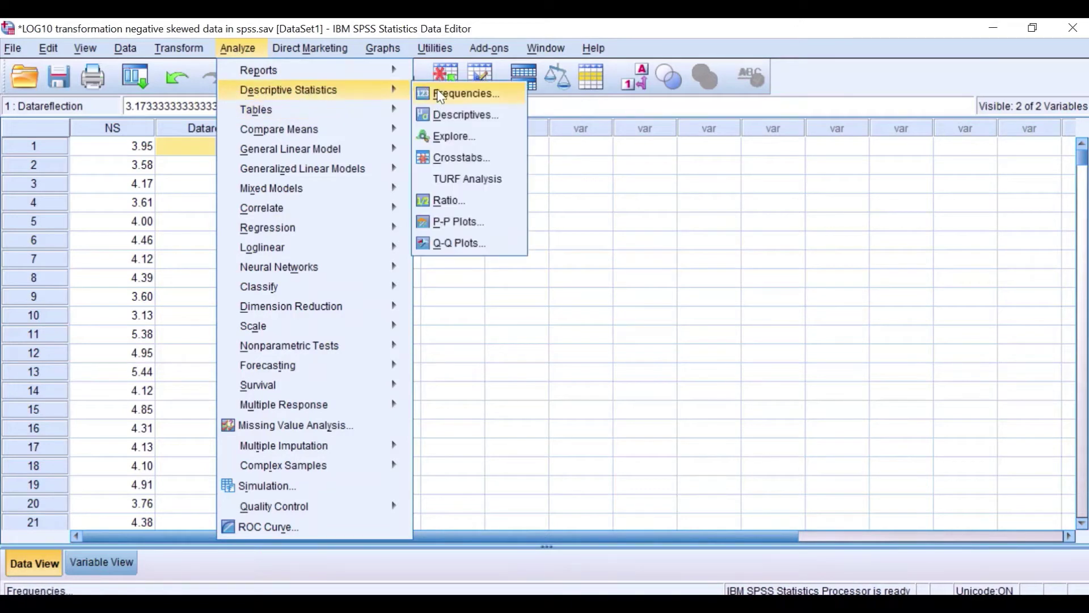
{"action": "left_click", "coordinate": [461, 139]}
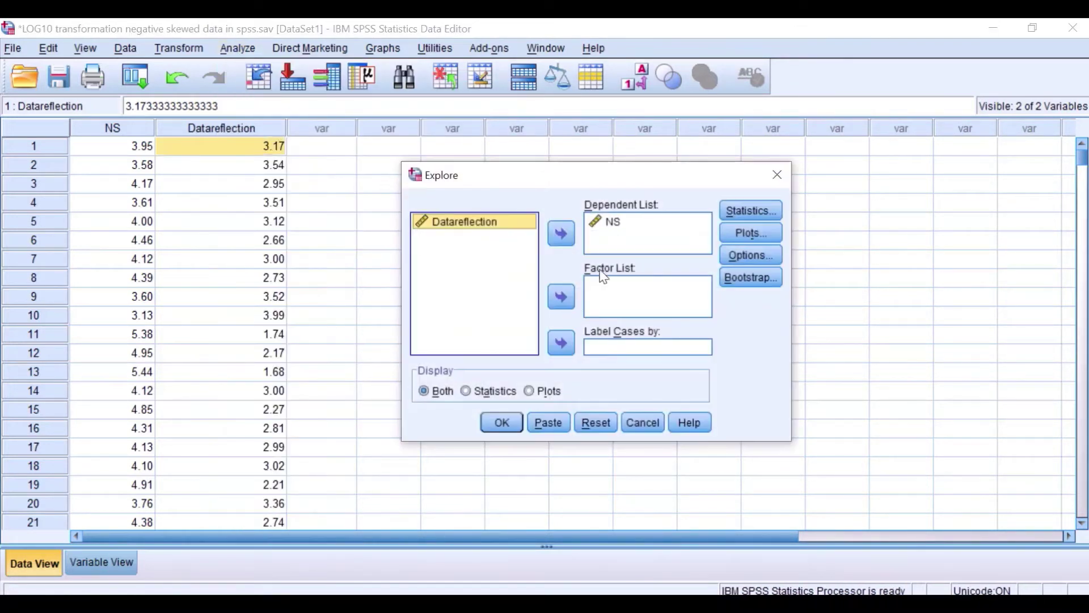
{"action": "left_click", "coordinate": [596, 423]}
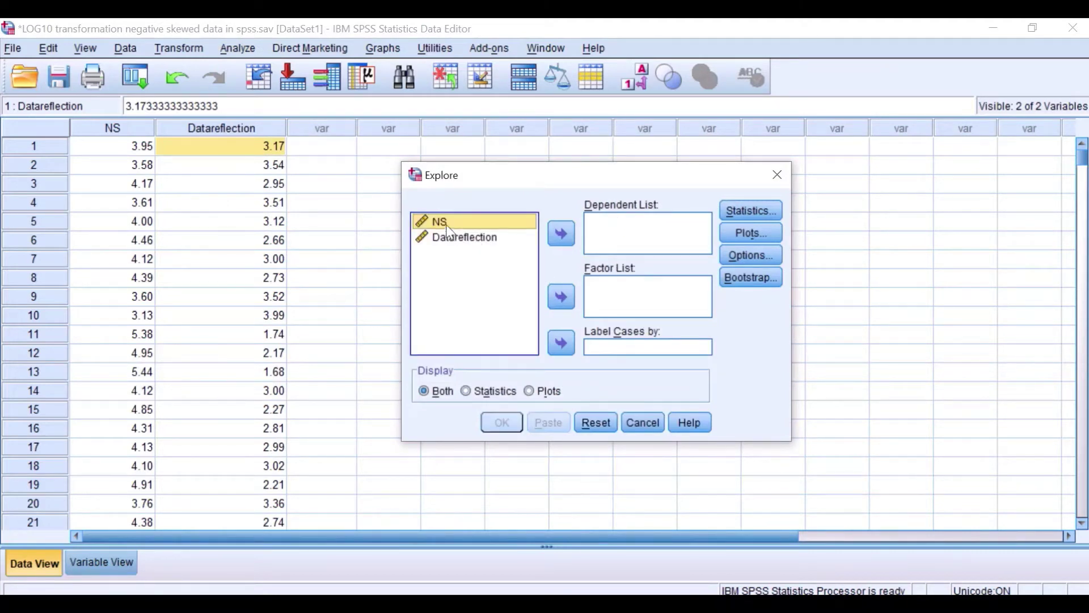
{"action": "left_click_drag", "start_coordinate": [465, 222], "coordinate": [604, 227]}
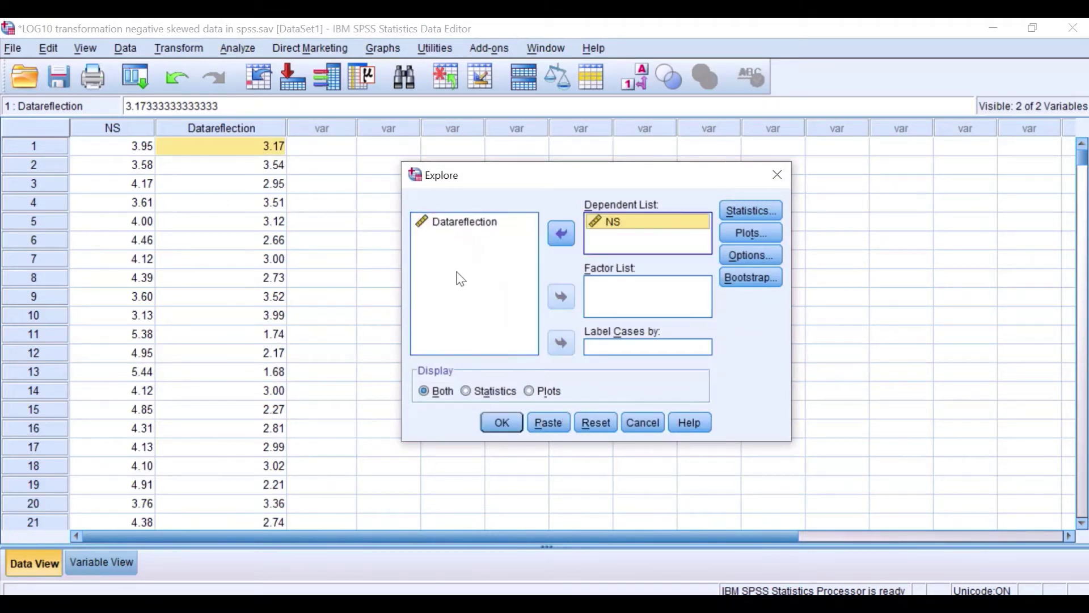
{"action": "left_click_drag", "start_coordinate": [454, 230], "coordinate": [608, 237]}
Set the Explore plots to a histogram instead of stem-and-leaf, plus normality plots with tests, and run the analysis.
{"action": "left_click", "coordinate": [734, 234]}
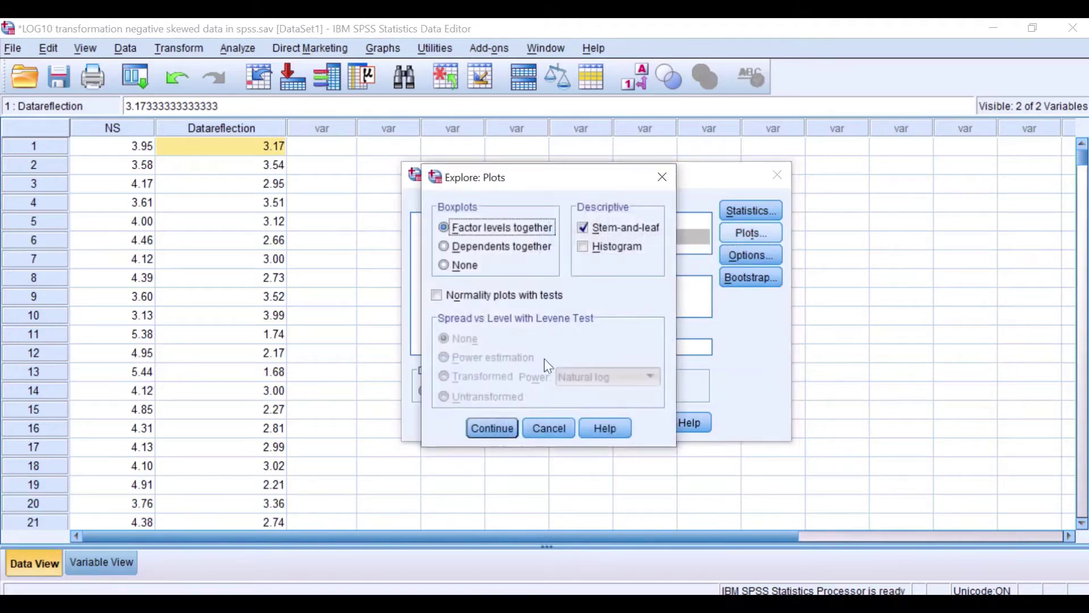
{"action": "left_click", "coordinate": [596, 232]}
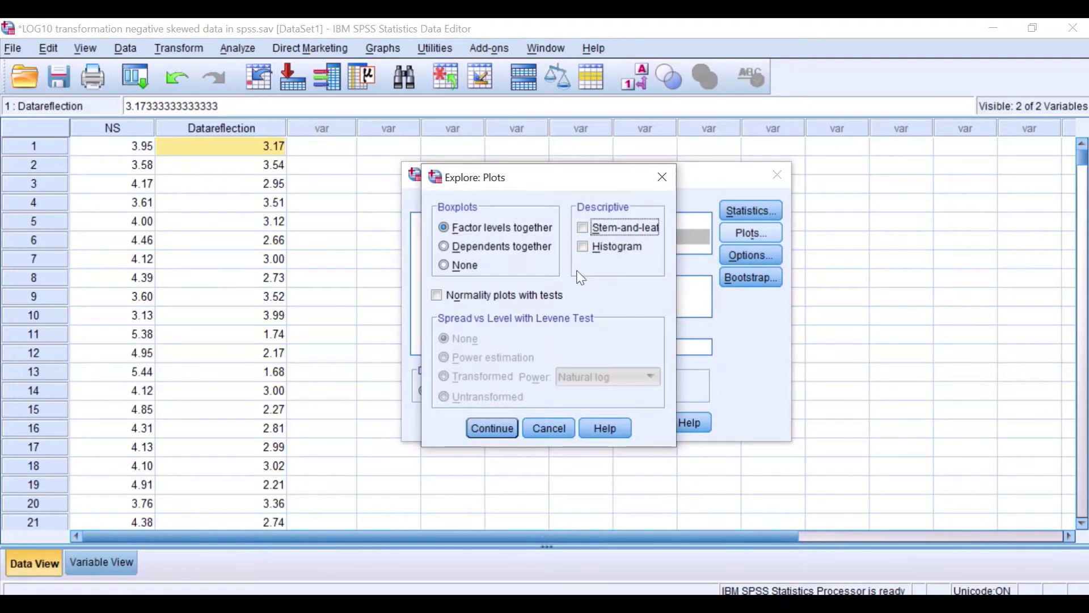
{"action": "left_click", "coordinate": [584, 247]}
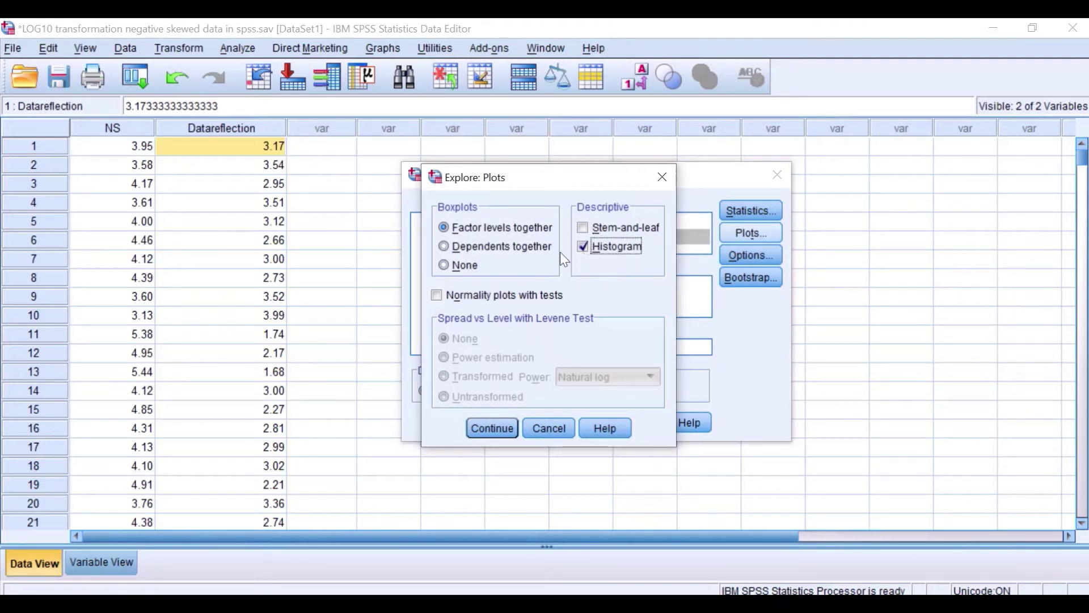
{"action": "left_click", "coordinate": [436, 296]}
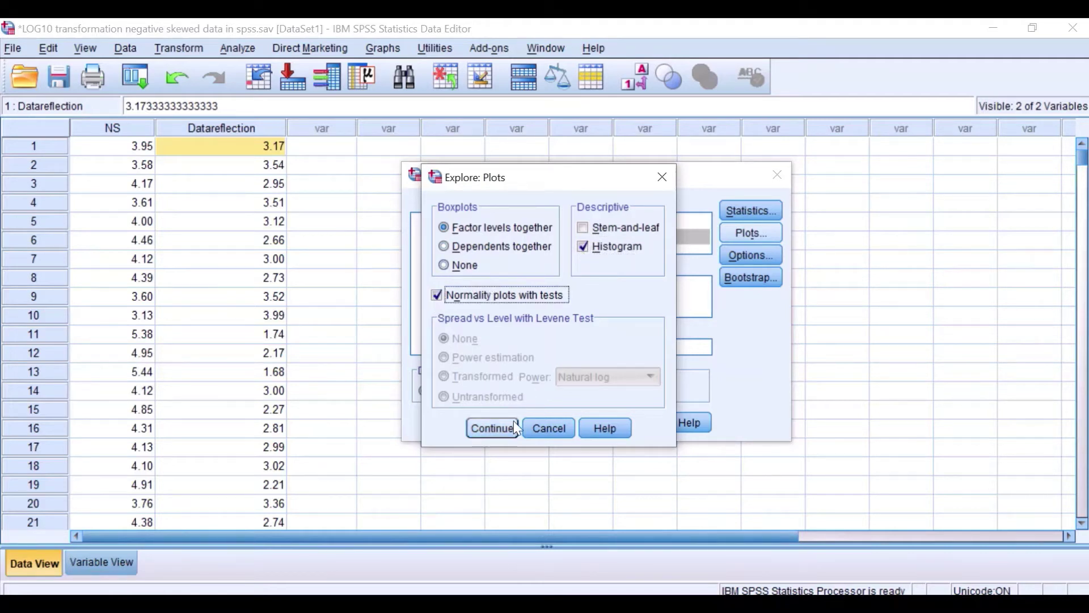
{"action": "left_click", "coordinate": [492, 429]}
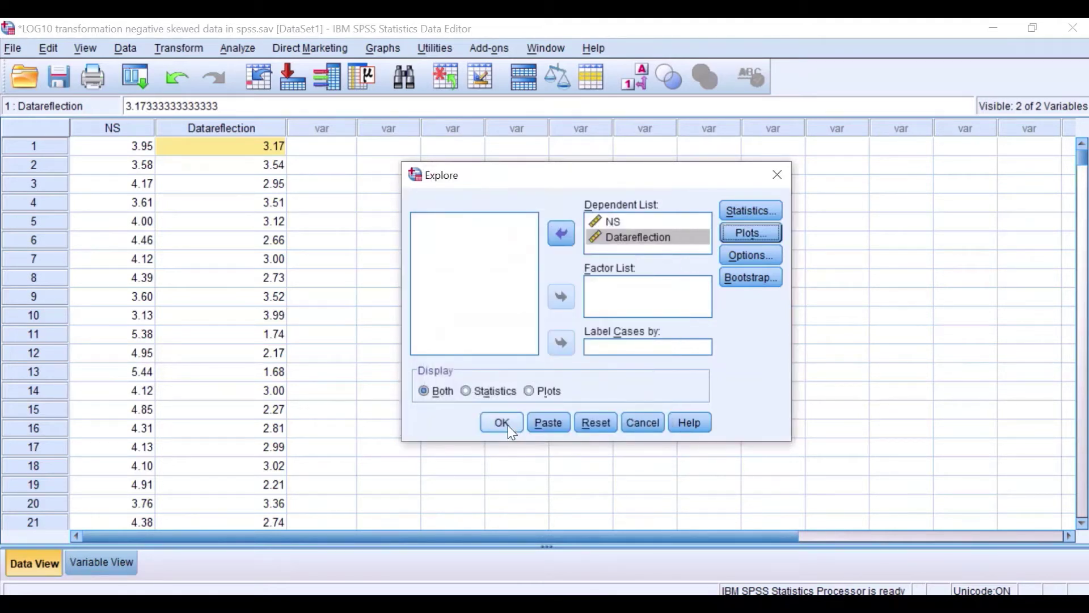
{"action": "left_click", "coordinate": [502, 424]}
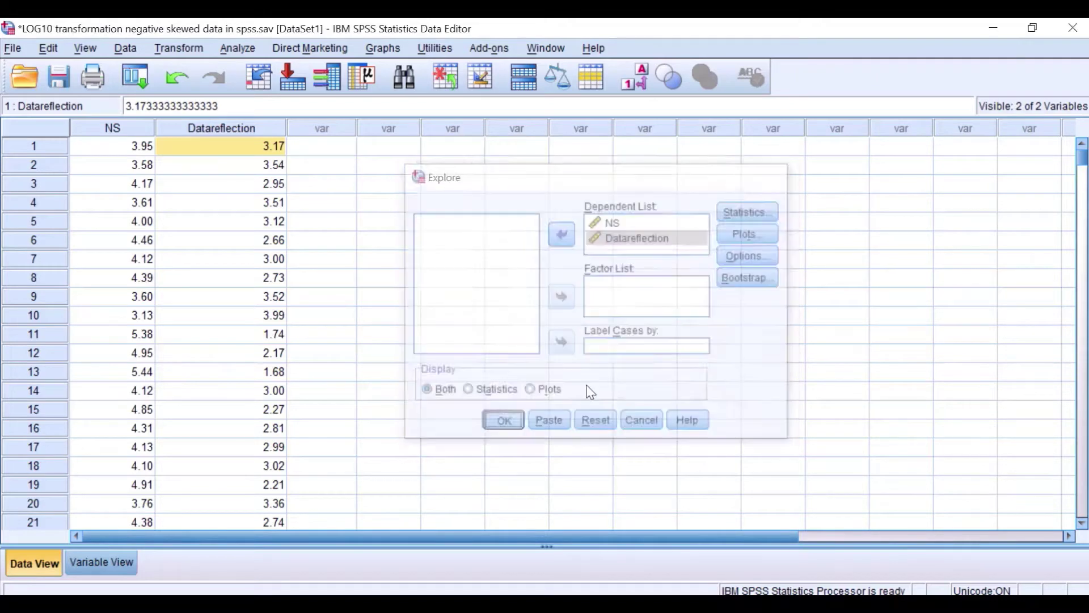
Compare the descriptive statistics and the Tests of Normality results of NS and Datareflection in the output.
{"action": "scroll", "coordinate": [618, 321], "scroll_direction": "down", "scroll_amount": 6}
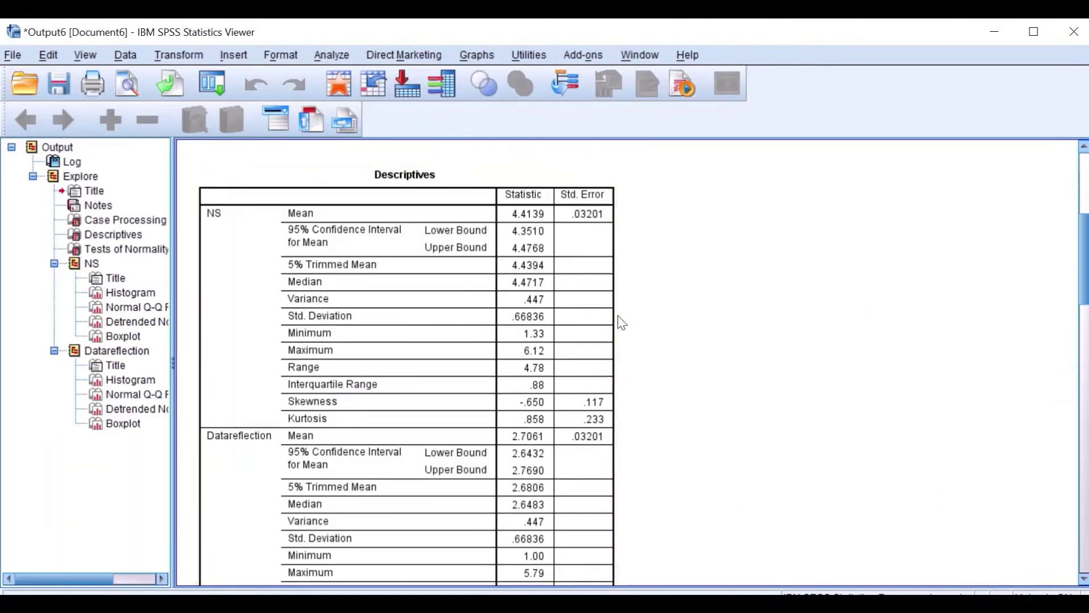
{"action": "scroll", "coordinate": [618, 321], "scroll_direction": "up", "scroll_amount": 3}
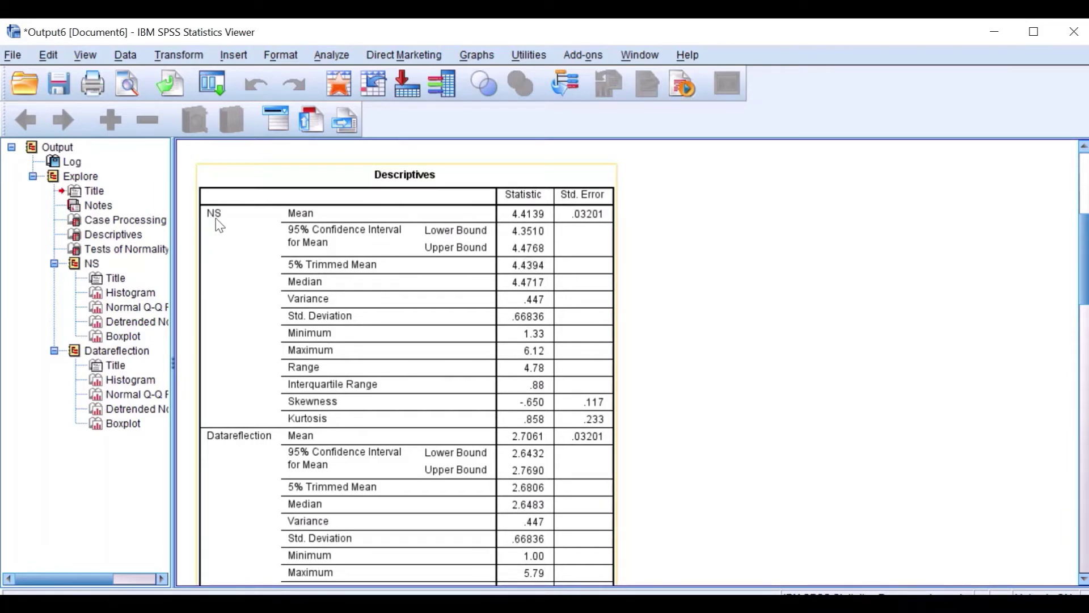
{"action": "scroll", "coordinate": [258, 345], "scroll_direction": "down", "scroll_amount": 3}
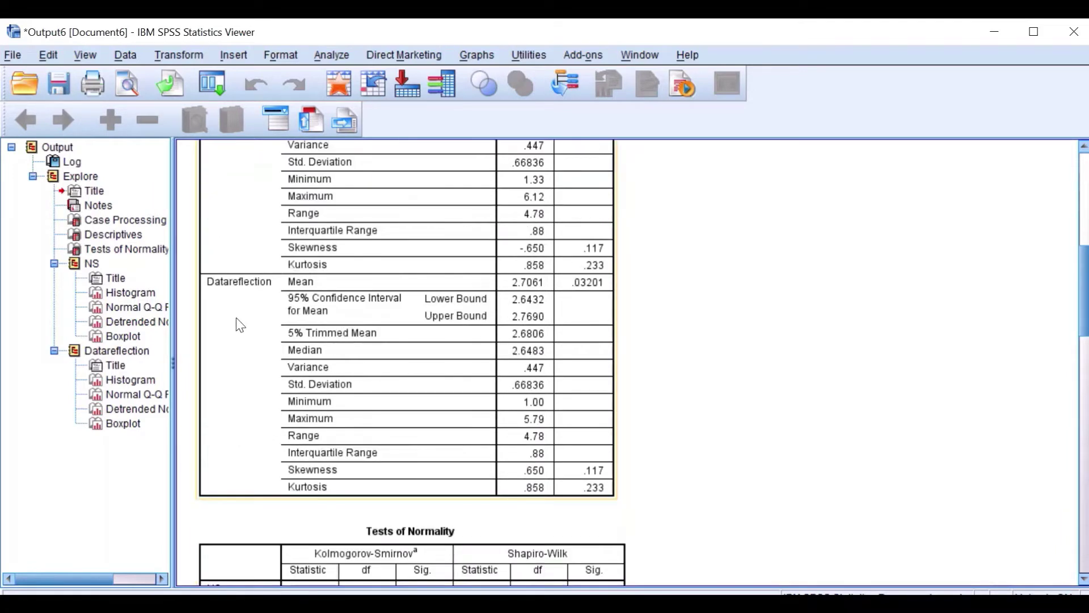
{"action": "scroll", "coordinate": [236, 318], "scroll_direction": "up", "scroll_amount": 3}
{"action": "scroll", "coordinate": [386, 329], "scroll_direction": "down", "scroll_amount": 2}
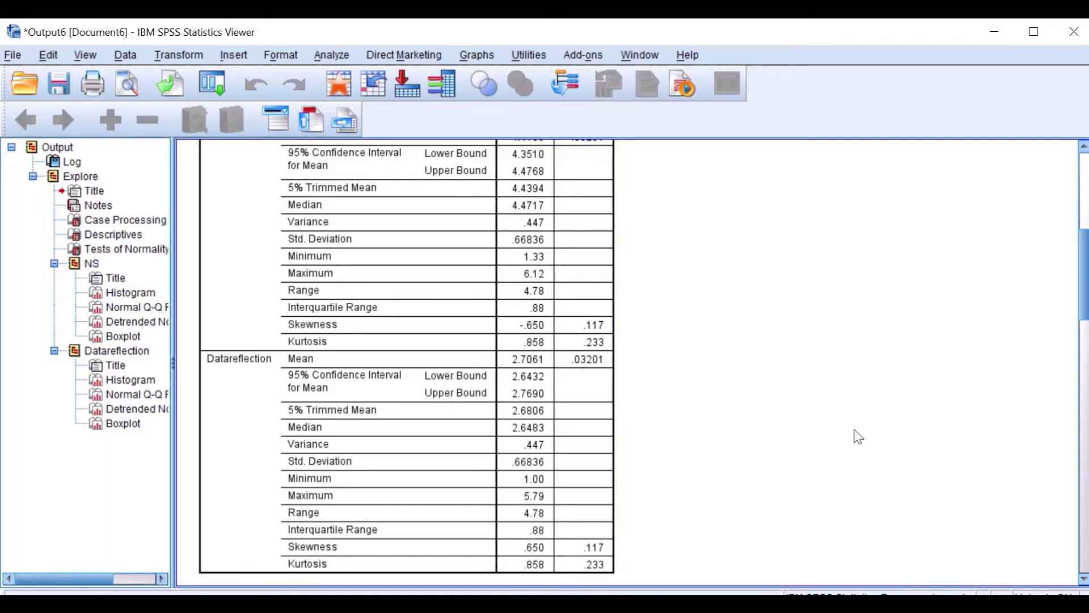
{"action": "scroll", "coordinate": [773, 416], "scroll_direction": "down", "scroll_amount": 2}
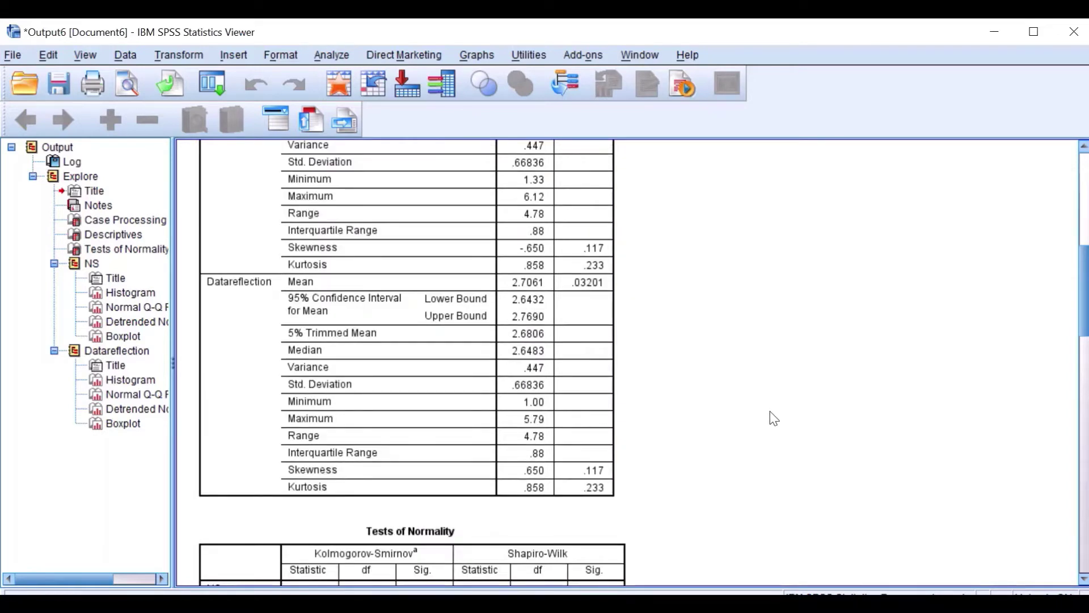
{"action": "scroll", "coordinate": [773, 418], "scroll_direction": "down", "scroll_amount": 8}
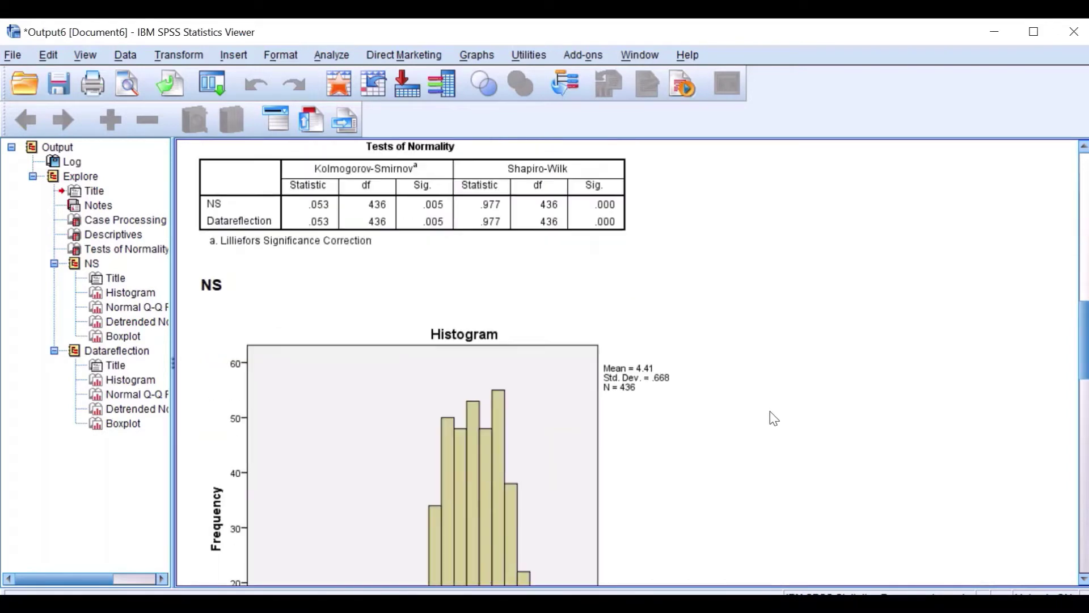
{"action": "scroll", "coordinate": [773, 418], "scroll_direction": "up", "scroll_amount": 3}
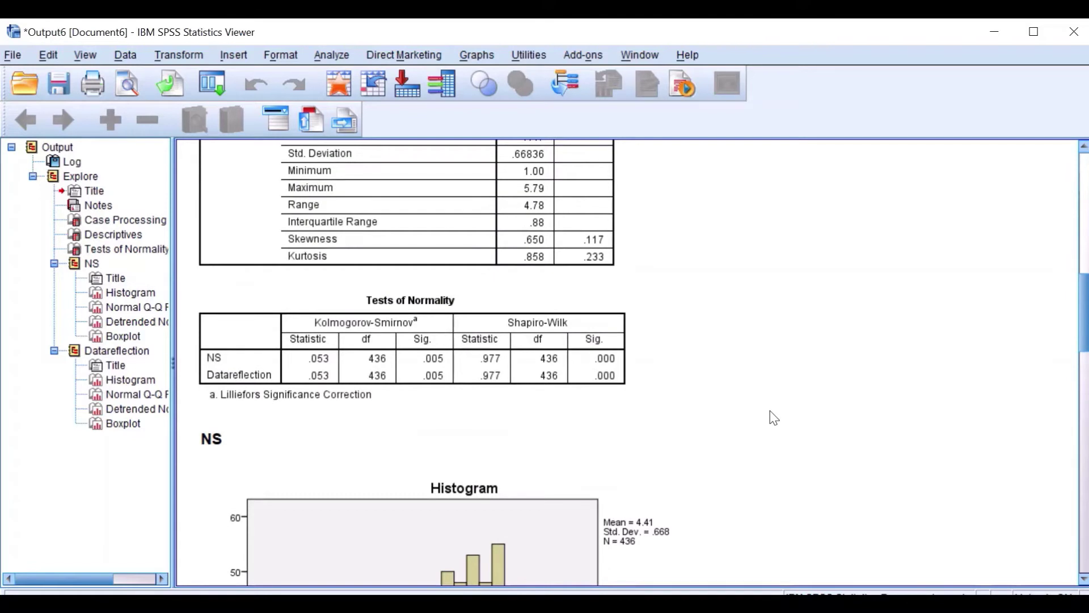
{"action": "scroll", "coordinate": [773, 418], "scroll_direction": "down", "scroll_amount": 2}
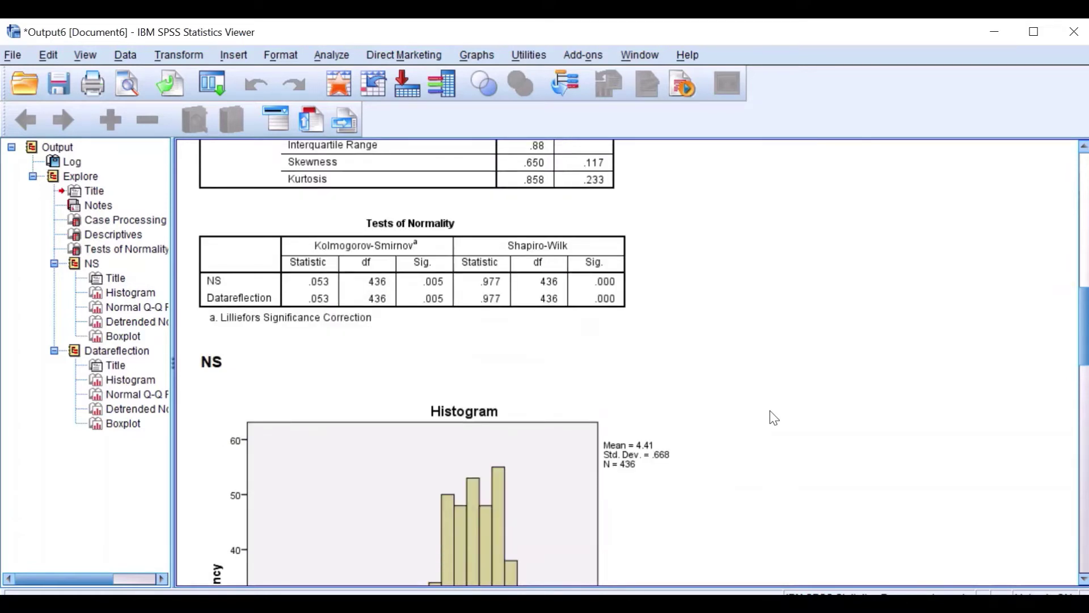
Examine the histograms, Q-Q plots and boxplots of NS and Datareflection.
{"action": "scroll", "coordinate": [773, 418], "scroll_direction": "down", "scroll_amount": 14}
{"action": "scroll", "coordinate": [773, 418], "scroll_direction": "up", "scroll_amount": 6}
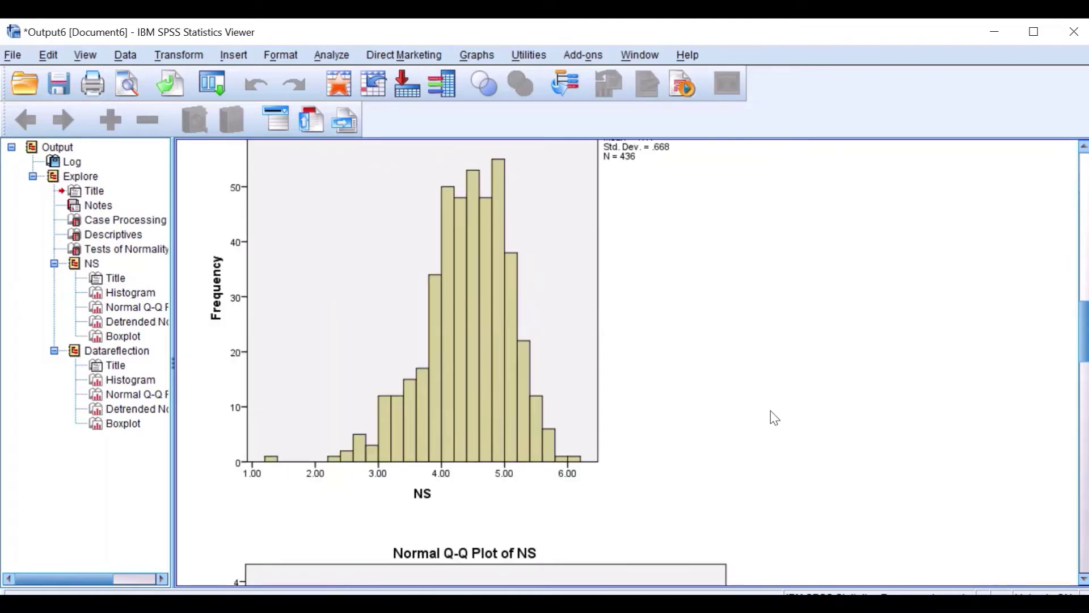
{"action": "scroll", "coordinate": [775, 419], "scroll_direction": "down", "scroll_amount": 2}
{"action": "scroll", "coordinate": [772, 417], "scroll_direction": "up", "scroll_amount": 10}
{"action": "scroll", "coordinate": [755, 418], "scroll_direction": "down", "scroll_amount": 6}
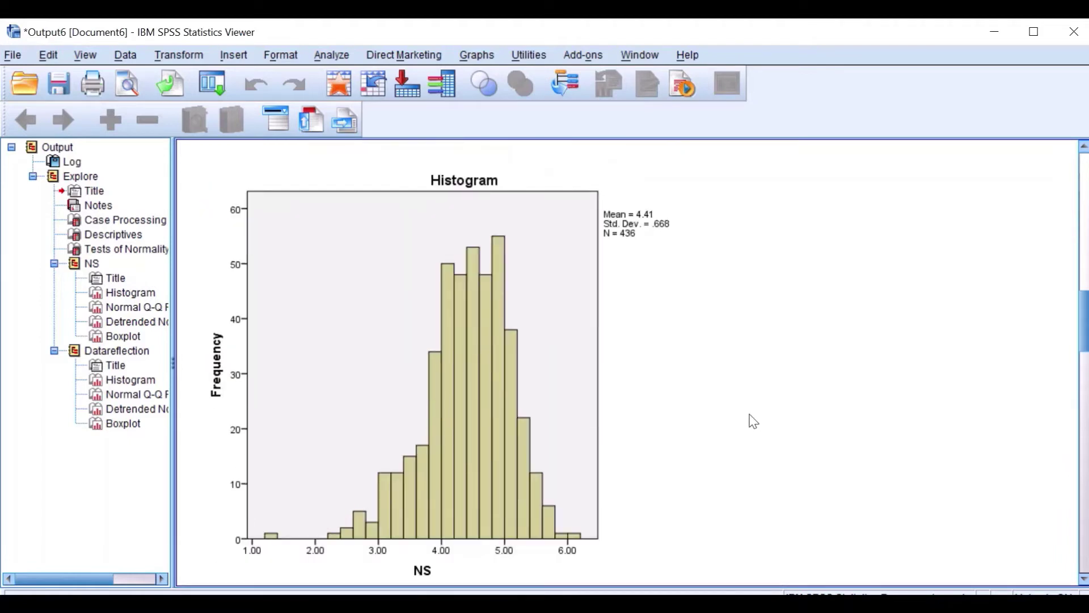
{"action": "scroll", "coordinate": [755, 422], "scroll_direction": "down", "scroll_amount": 20}
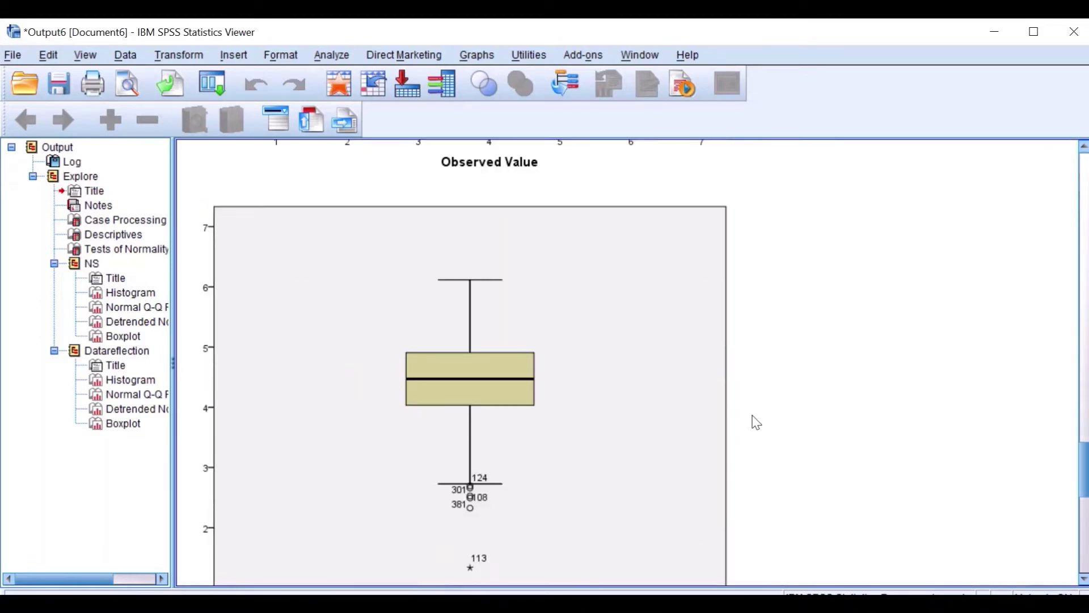
{"action": "scroll", "coordinate": [756, 422], "scroll_direction": "down", "scroll_amount": 15}
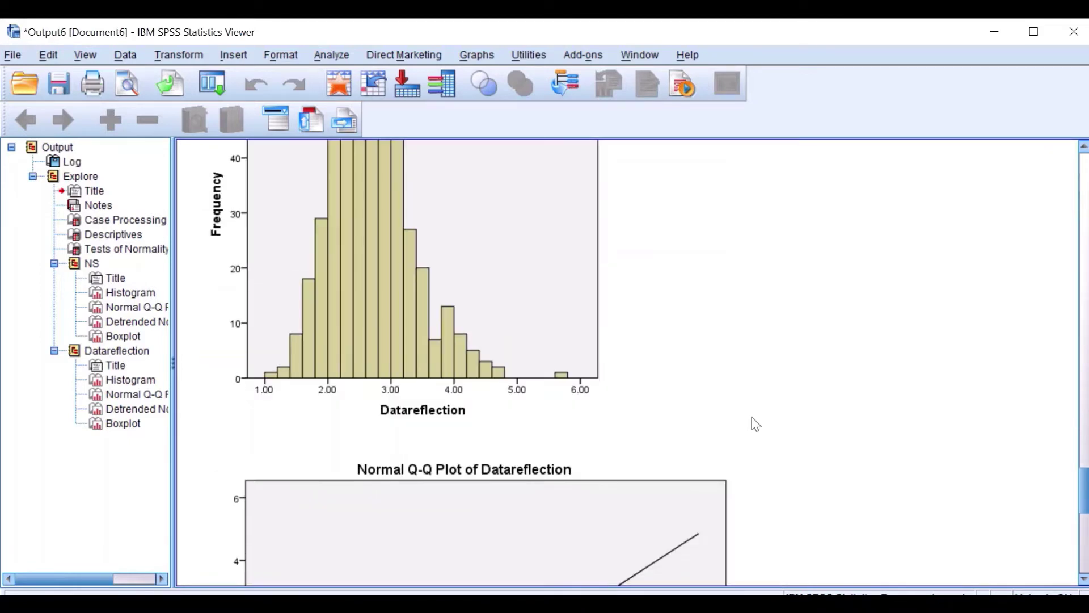
{"action": "left_click", "coordinate": [238, 370]}
{"action": "key", "text": "Down"}
{"action": "key", "text": "Down"}
{"action": "key", "text": "Down"}
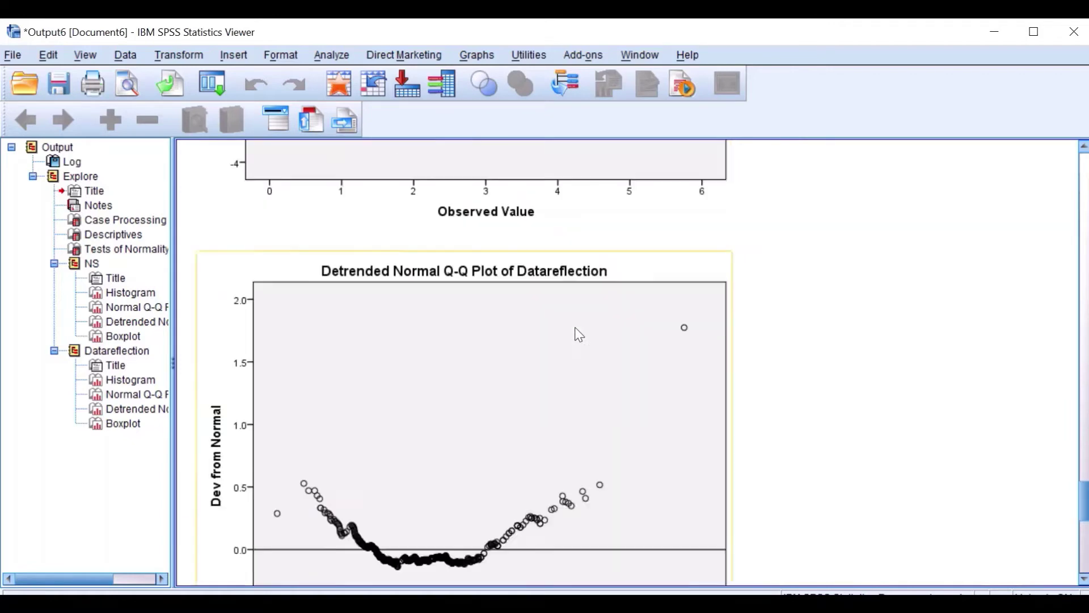
Go back up to the Descriptives table and compare the skewness and kurtosis of NS and Datareflection.
{"action": "key", "text": "Up"}
{"action": "key", "text": "Up"}
{"action": "key", "text": "Up"}
{"action": "key", "text": "Up"}
{"action": "key", "text": "Up"}
{"action": "key", "text": "Up"}
{"action": "key", "text": "Up"}
{"action": "key", "text": "Up"}
{"action": "key", "text": "Up"}
{"action": "key", "text": "Up"}
{"action": "key", "text": "Up"}
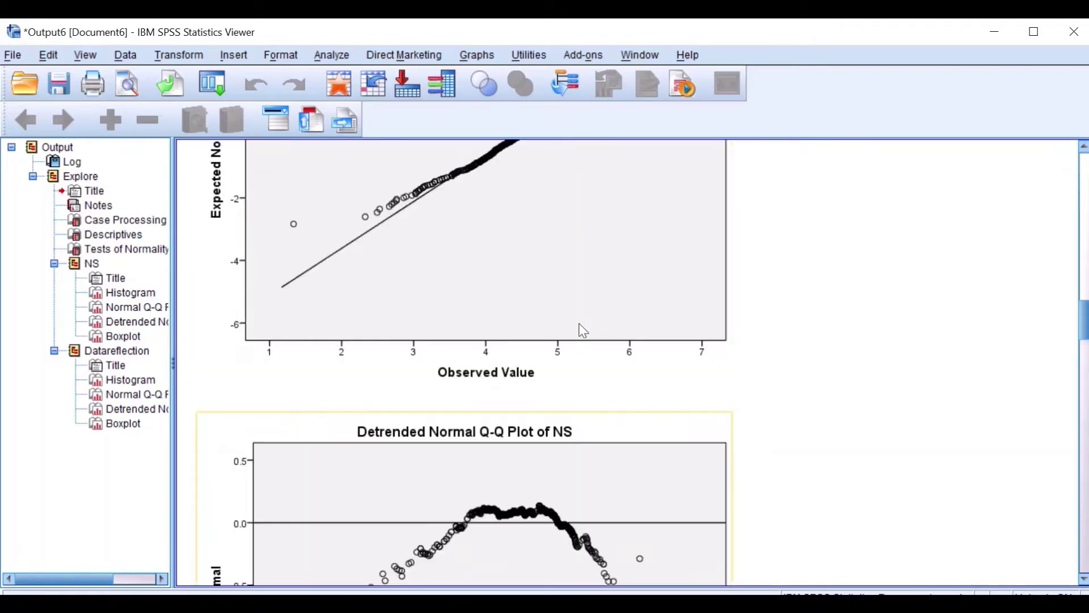
{"action": "scroll", "coordinate": [584, 335], "scroll_direction": "up", "scroll_amount": 3}
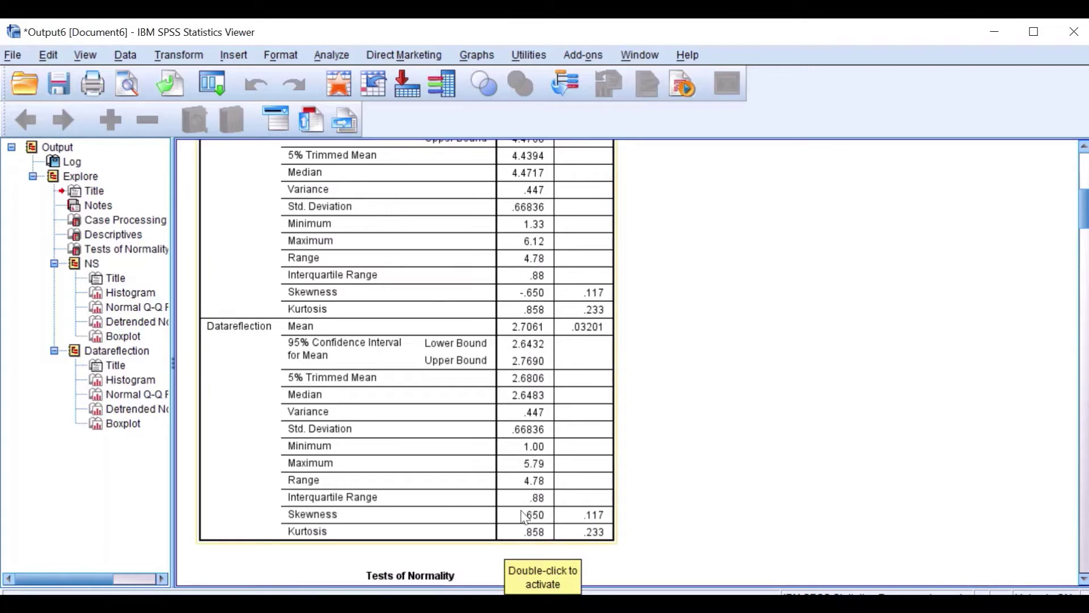
{"action": "scroll", "coordinate": [554, 395], "scroll_direction": "up", "scroll_amount": 3}
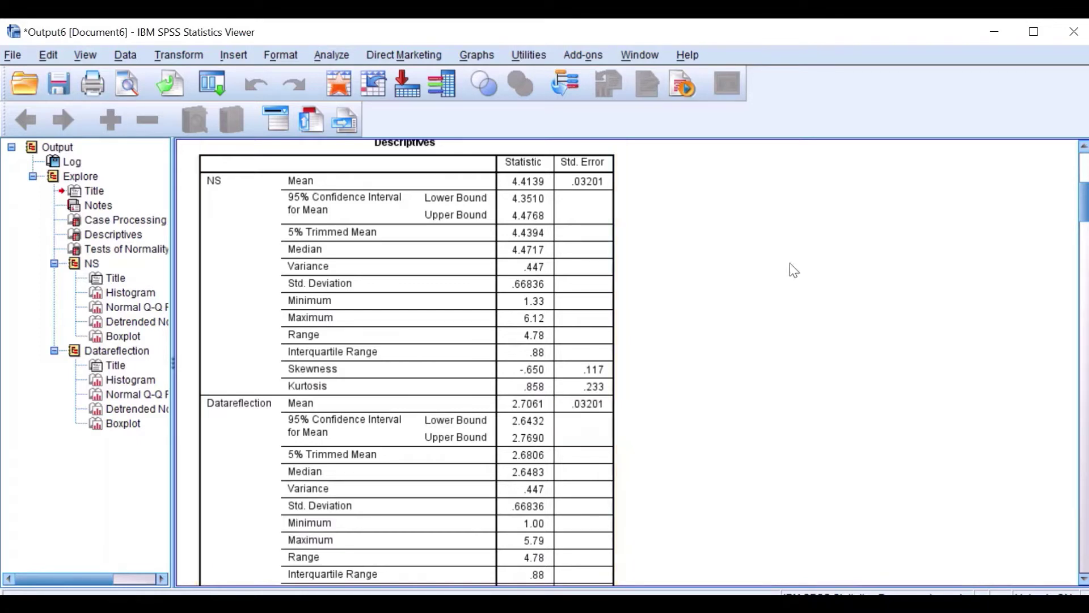
Return to the data editor and start a cleared Compute Variable definition with the target variable log10.
{"action": "left_click", "coordinate": [998, 32]}
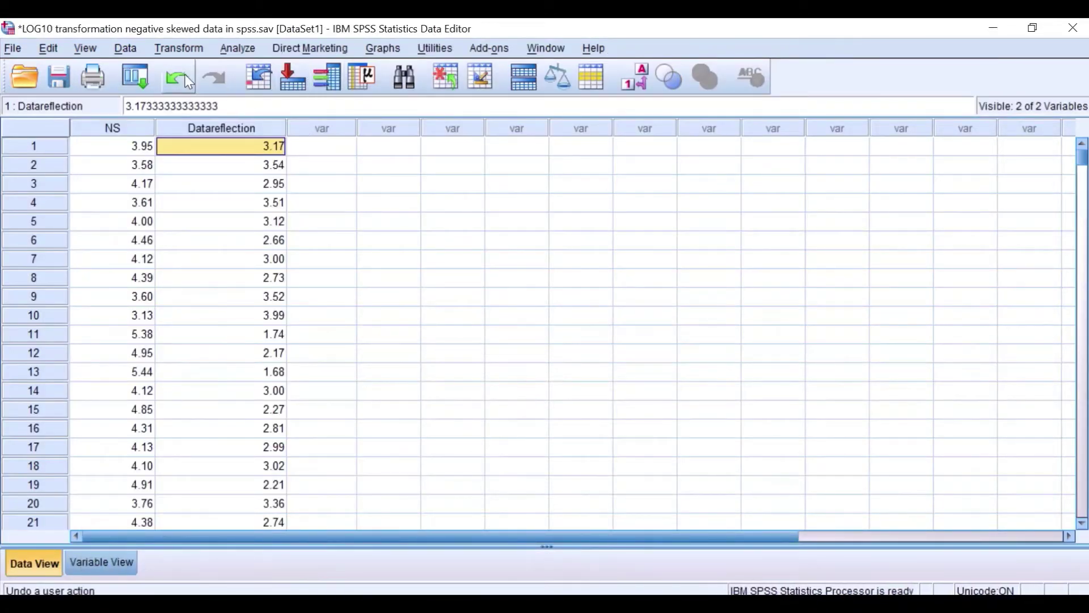
{"action": "left_click", "coordinate": [186, 50]}
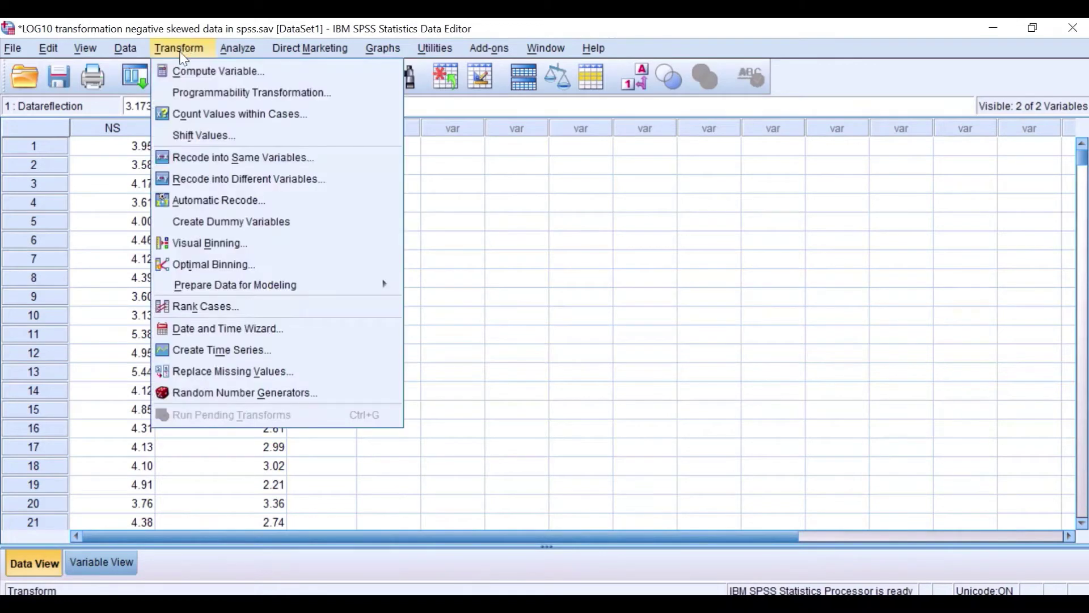
{"action": "left_click", "coordinate": [173, 68]}
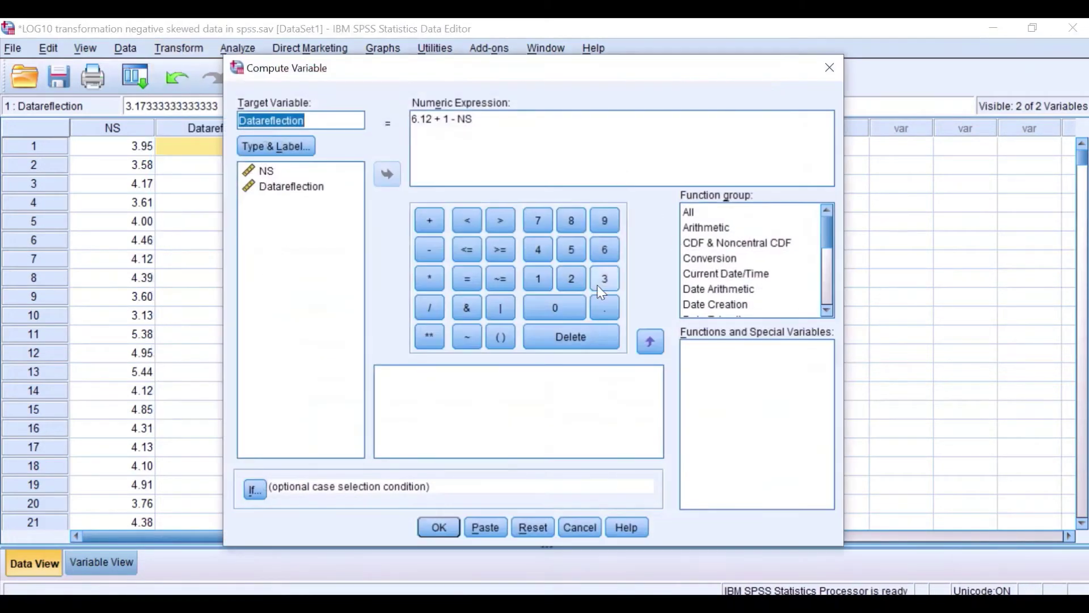
{"action": "left_click", "coordinate": [533, 527]}
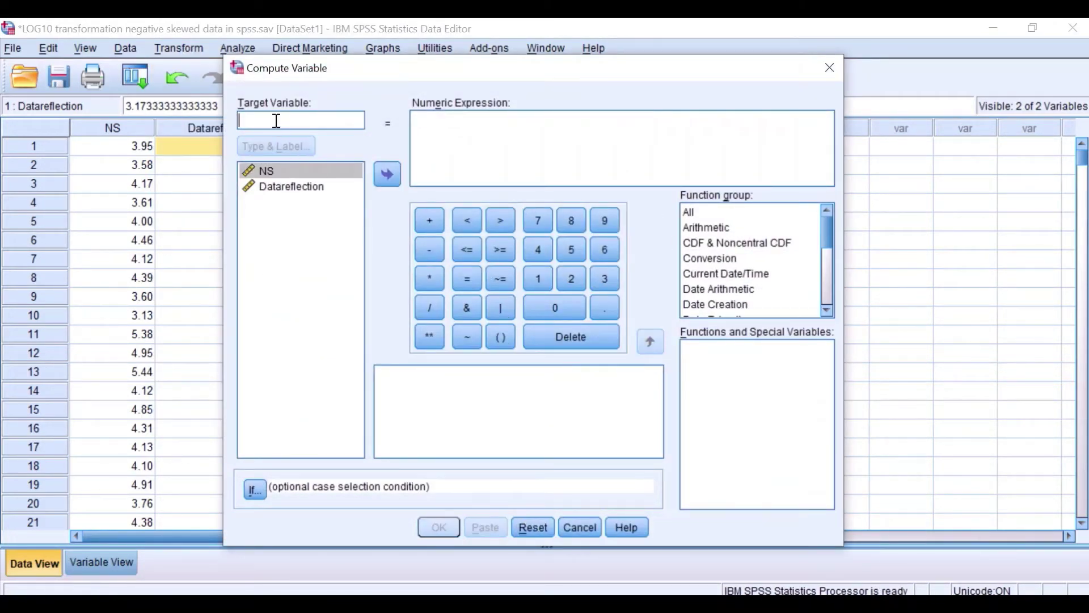
{"action": "type", "text": "log10"}
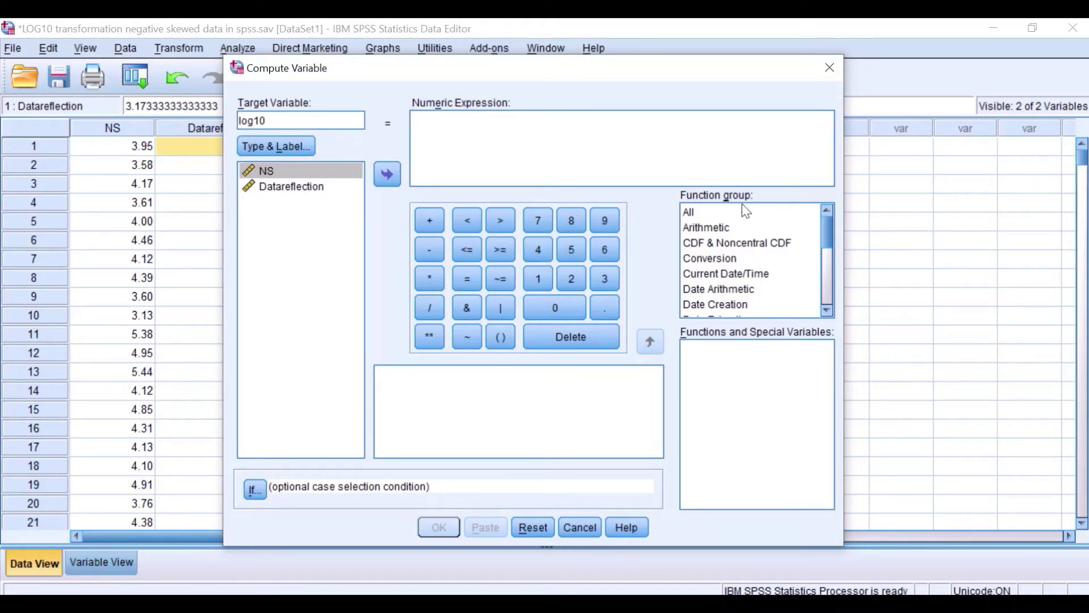
Compute log10 with the arithmetic function expression LG10(Datareflection) and close the output viewer.
{"action": "left_click", "coordinate": [725, 228]}
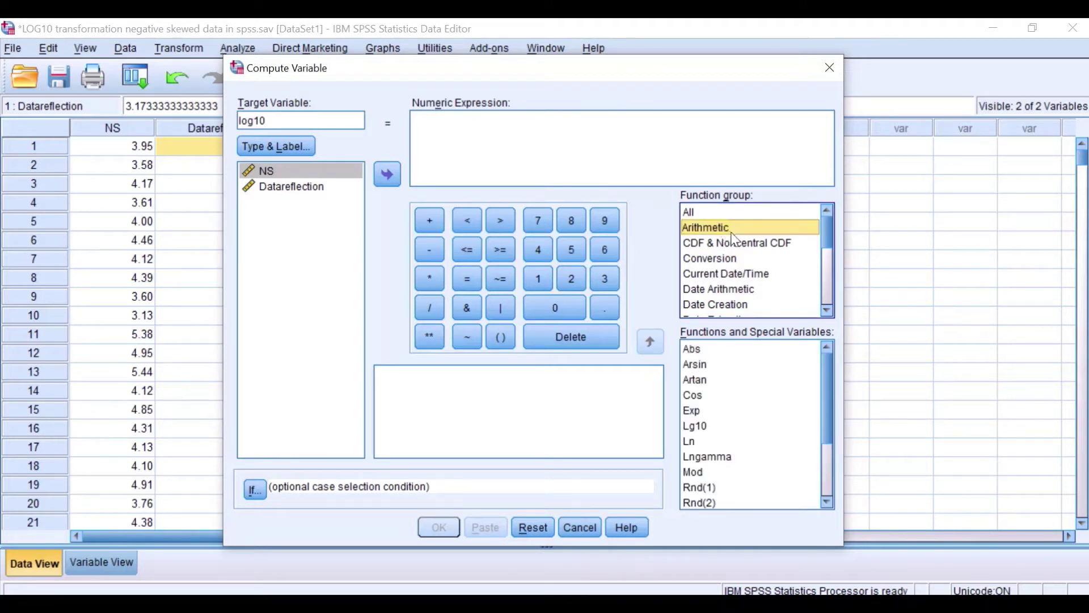
{"action": "scroll", "coordinate": [737, 421], "scroll_direction": "down", "scroll_amount": 1}
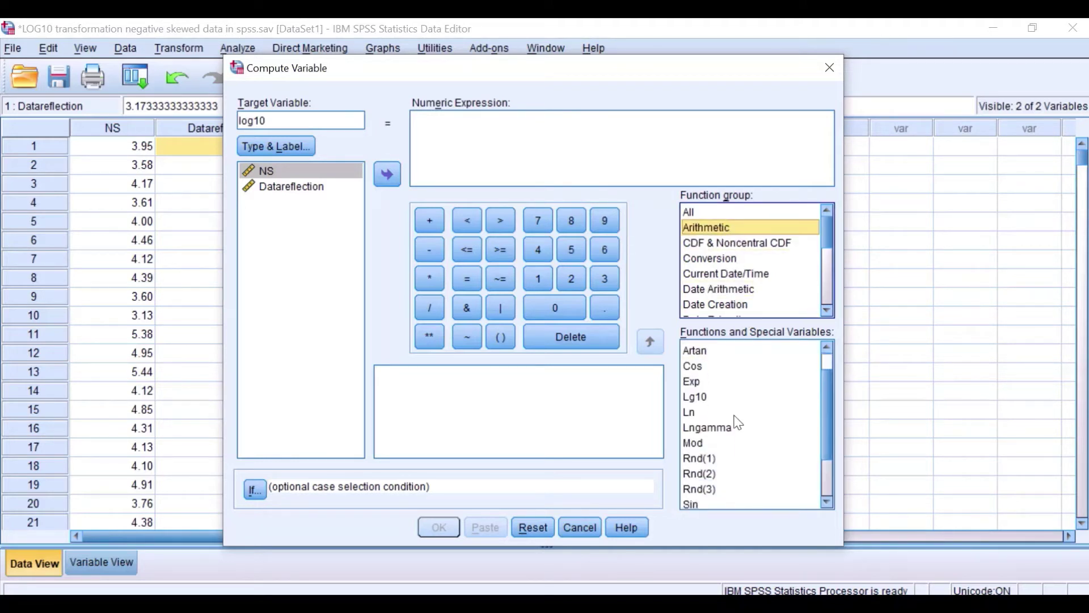
{"action": "left_click", "coordinate": [709, 397]}
{"action": "left_click", "coordinate": [651, 340]}
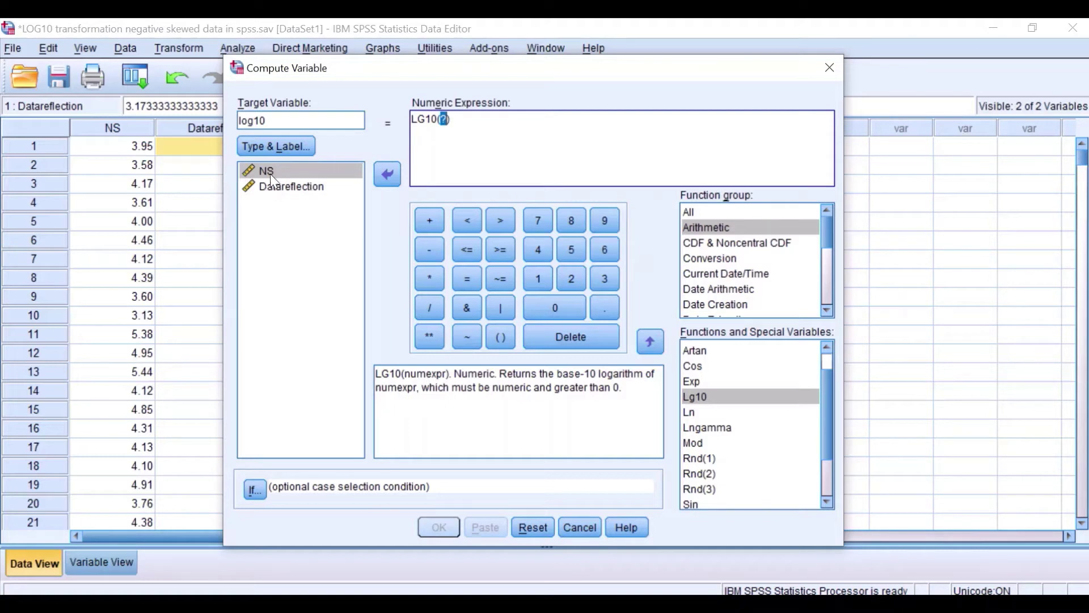
{"action": "left_click_drag", "start_coordinate": [275, 186], "coordinate": [452, 127]}
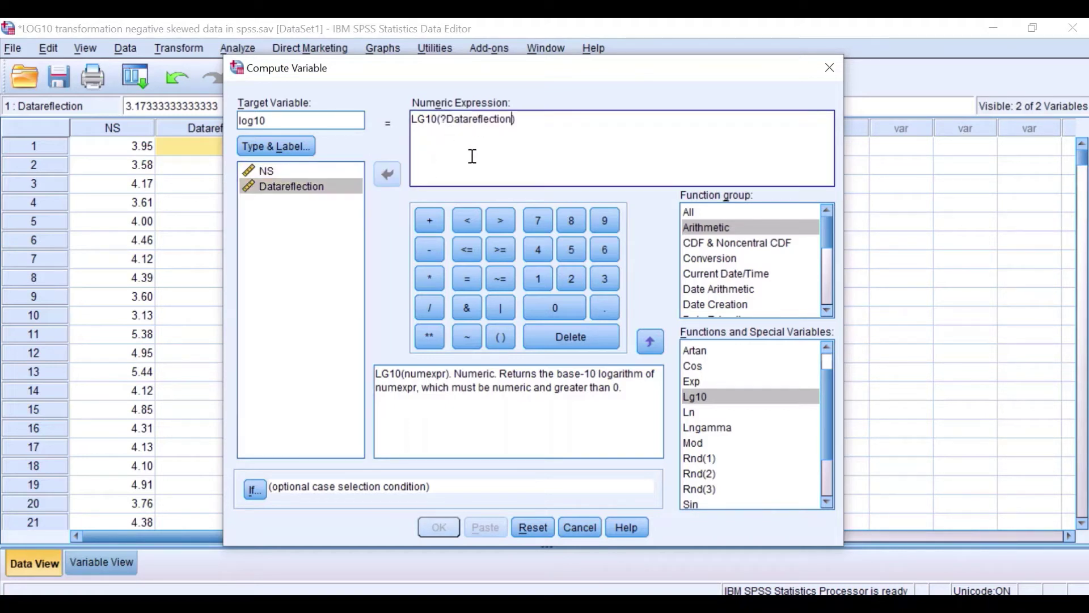
{"action": "left_click", "coordinate": [452, 118]}
{"action": "key", "text": "BackSpace"}
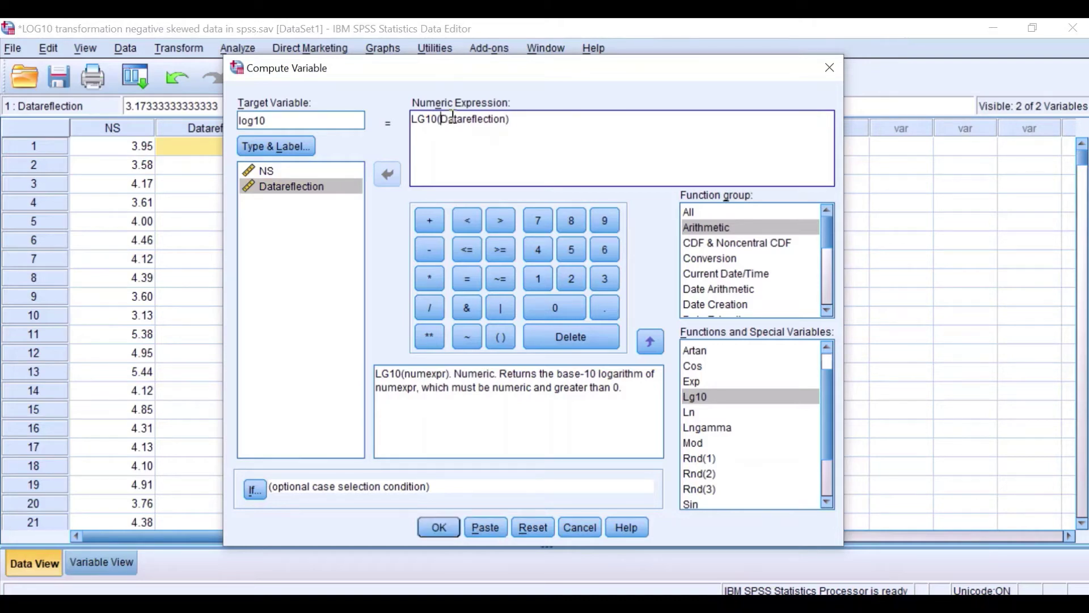
{"action": "left_click", "coordinate": [432, 523]}
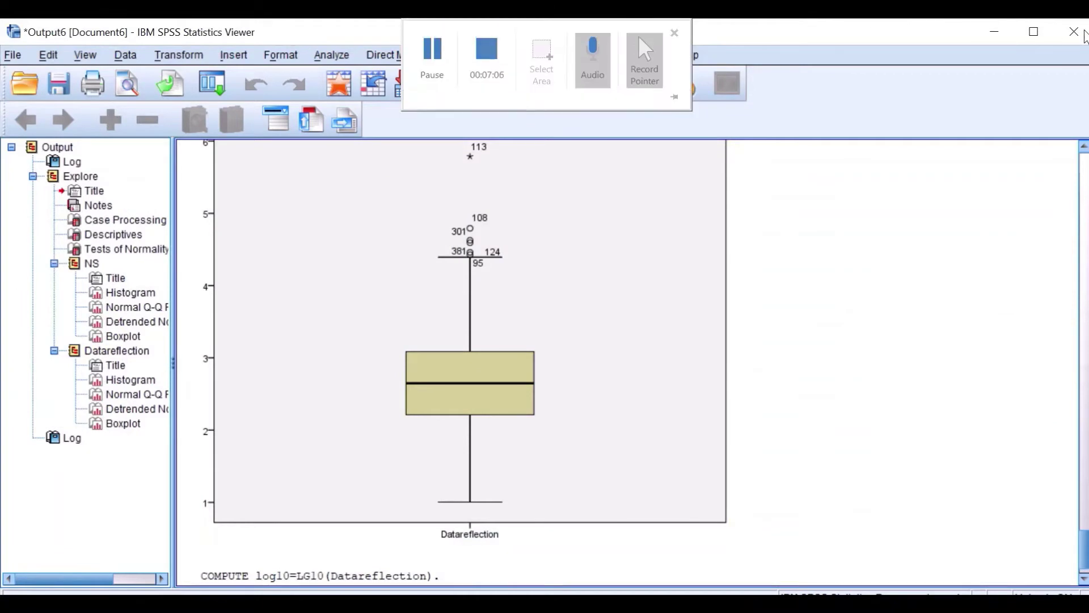
{"action": "left_click", "coordinate": [1084, 36]}
{"action": "left_click", "coordinate": [559, 343]}
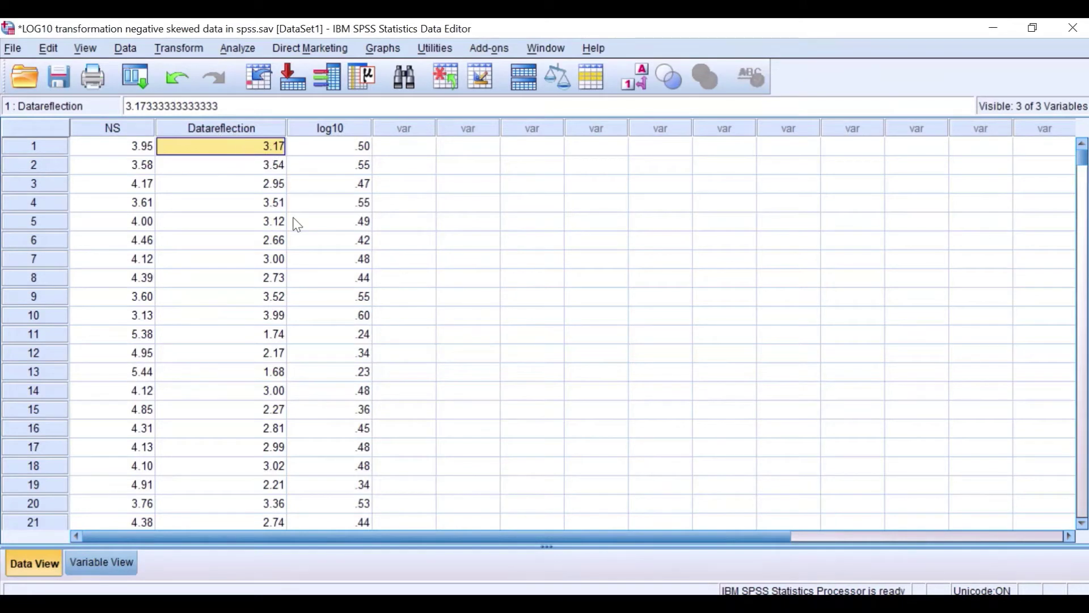
Rerun the Explore analysis with log10 added to the dependent variables NS and Datareflection, keeping the histogram and normality plots with tests.
{"action": "left_click", "coordinate": [135, 76]}
{"action": "left_click", "coordinate": [141, 130]}
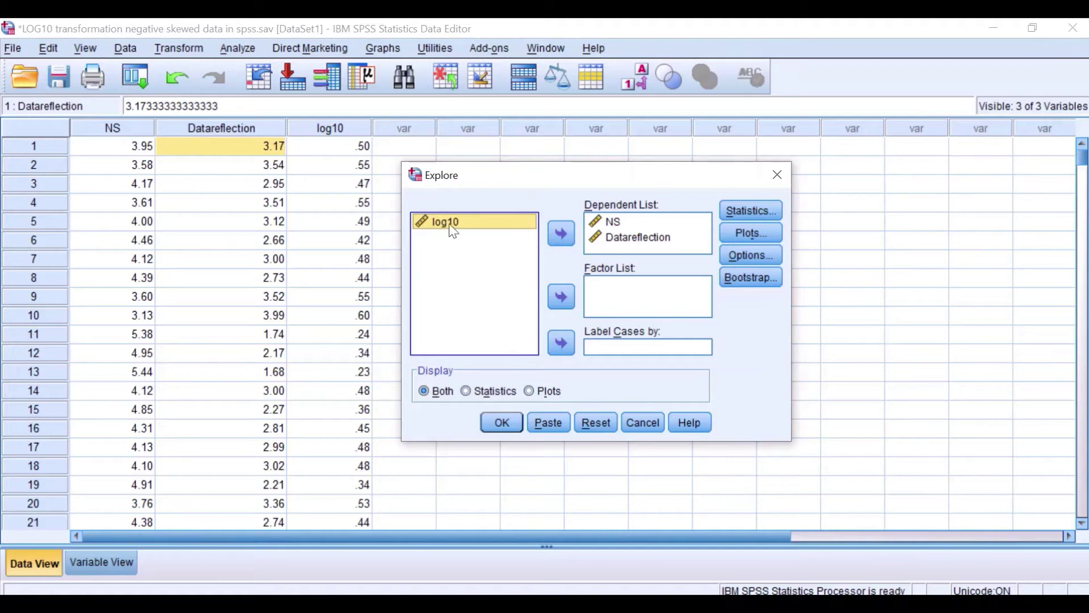
{"action": "left_click_drag", "start_coordinate": [451, 224], "coordinate": [603, 263]}
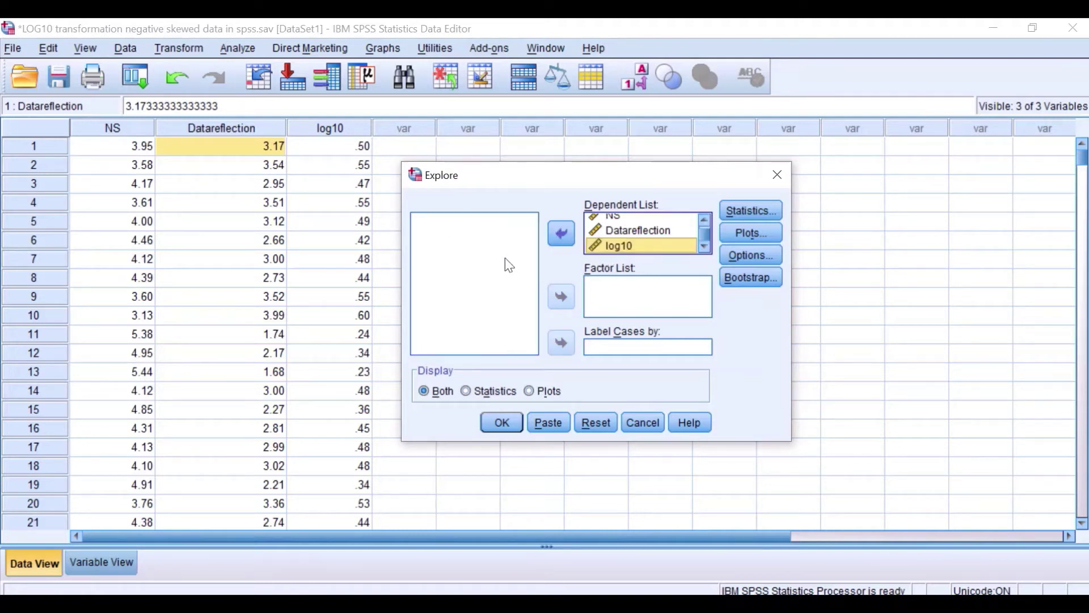
{"action": "left_click", "coordinate": [751, 233]}
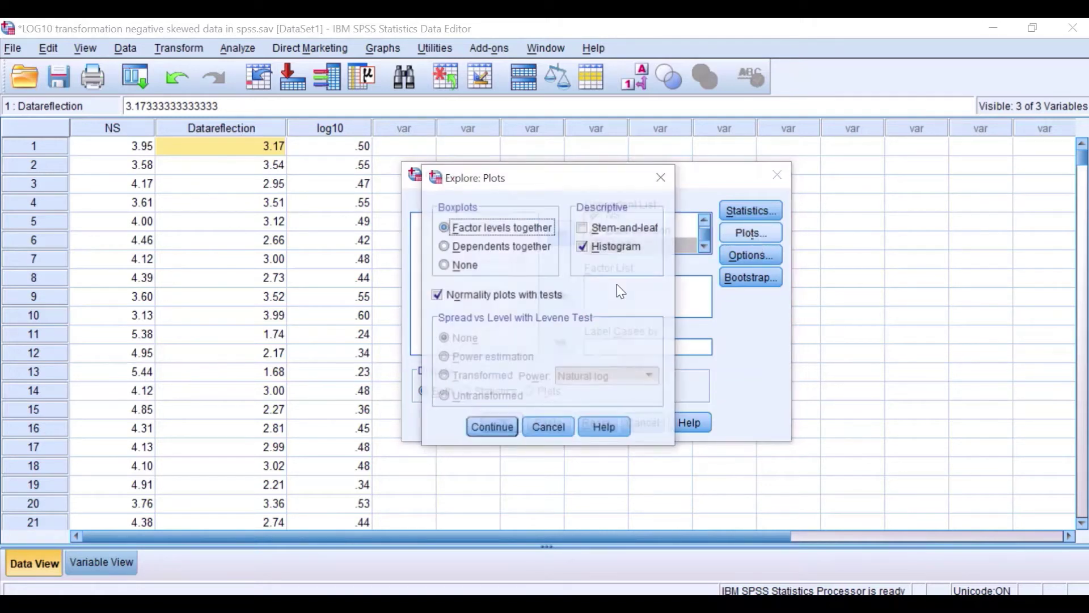
{"action": "left_click", "coordinate": [481, 425]}
{"action": "left_click", "coordinate": [494, 419]}
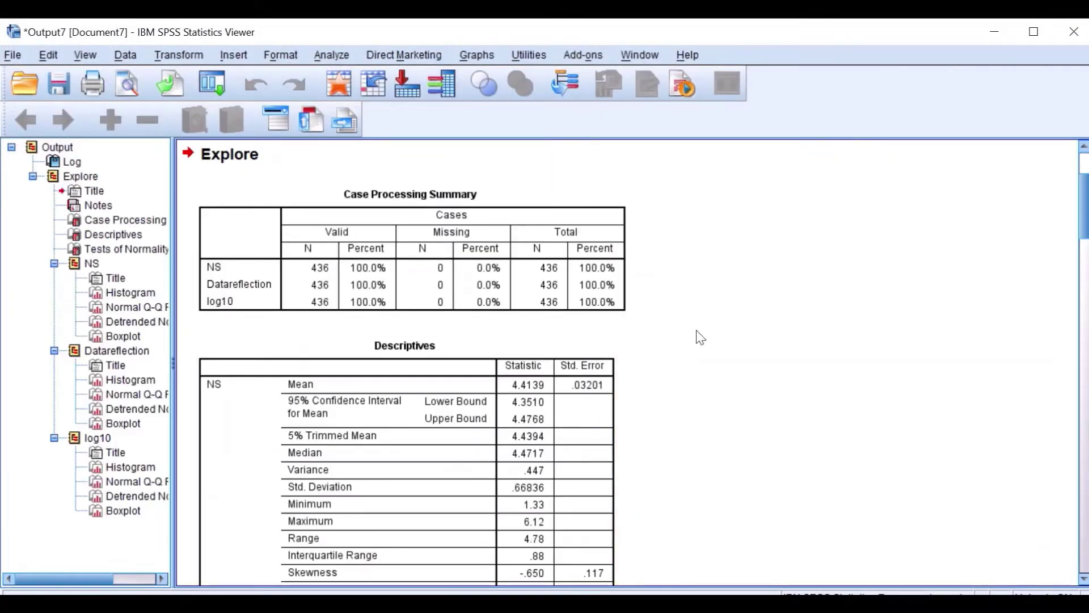
Compare the skewness, kurtosis and Tests of Normality results of NS, Datareflection and log10 in the Explore output.
{"action": "scroll", "coordinate": [699, 338], "scroll_direction": "down", "scroll_amount": 3}
{"action": "scroll", "coordinate": [699, 337], "scroll_direction": "down", "scroll_amount": 3}
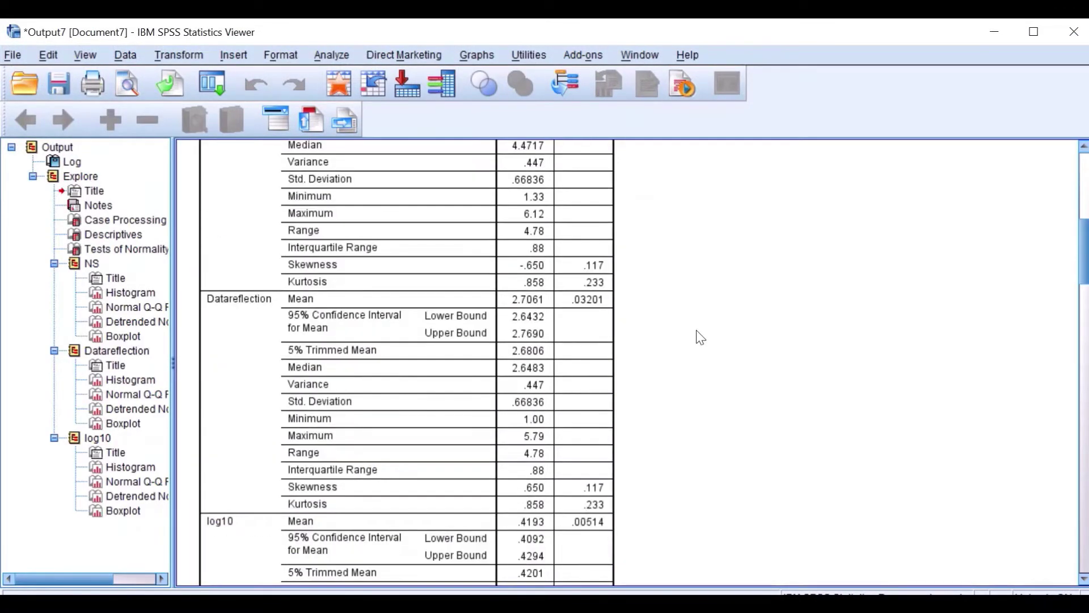
{"action": "scroll", "coordinate": [699, 337], "scroll_direction": "up", "scroll_amount": 2}
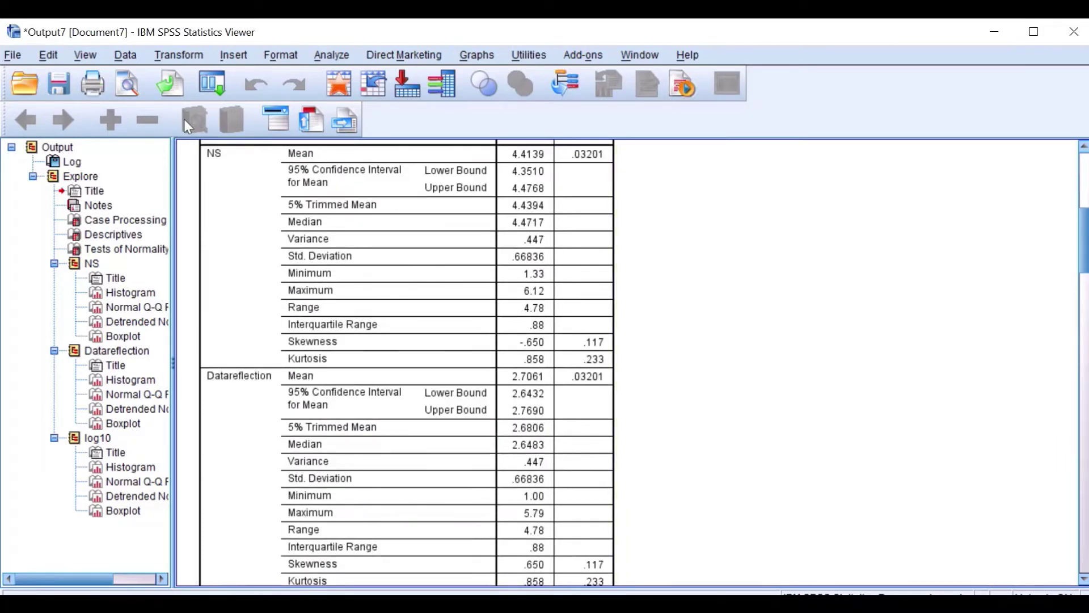
{"action": "scroll", "coordinate": [368, 268], "scroll_direction": "down", "scroll_amount": 4}
{"action": "scroll", "coordinate": [368, 268], "scroll_direction": "down", "scroll_amount": 2}
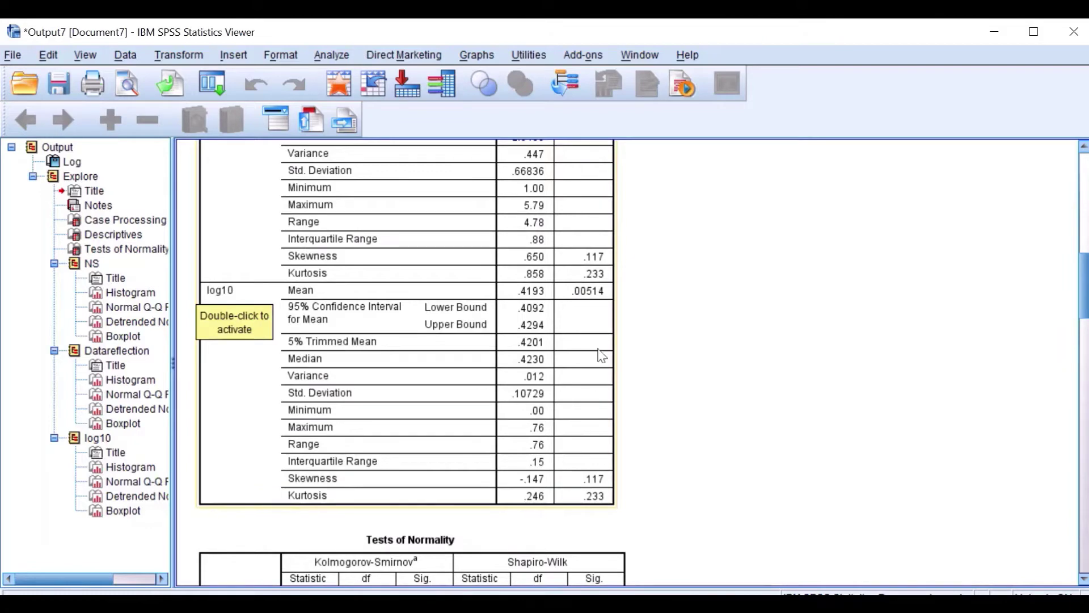
{"action": "scroll", "coordinate": [599, 348], "scroll_direction": "up", "scroll_amount": 5}
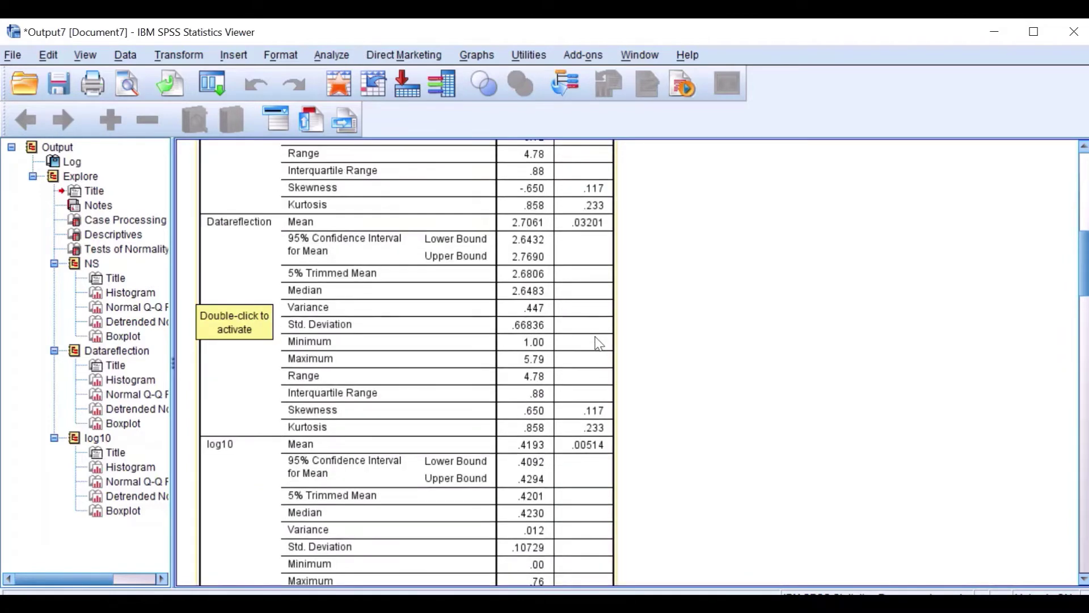
{"action": "scroll", "coordinate": [274, 271], "scroll_direction": "up", "scroll_amount": 1}
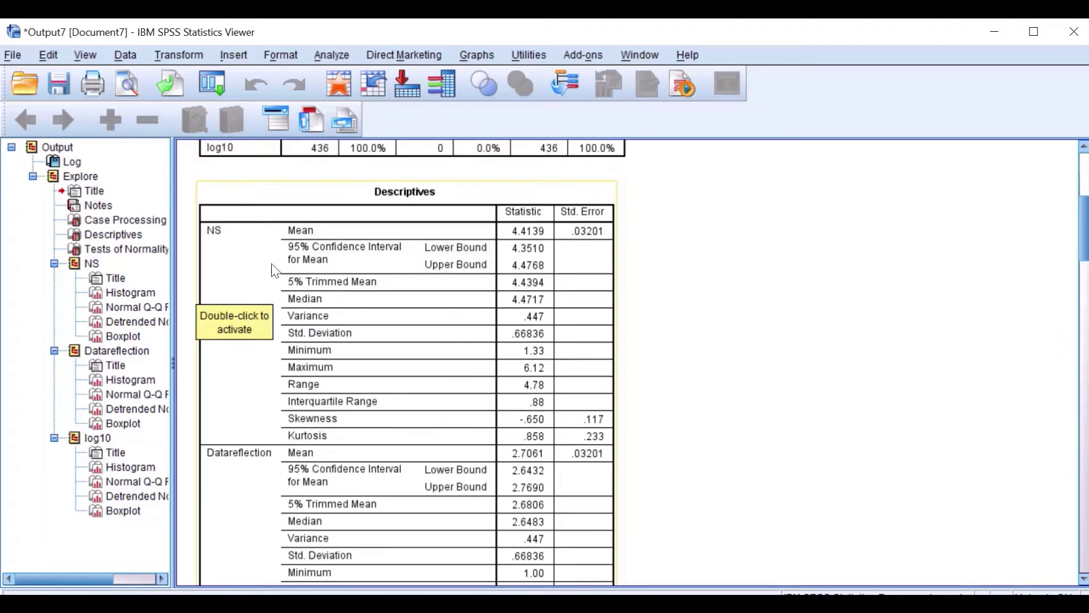
{"action": "scroll", "coordinate": [373, 294], "scroll_direction": "down", "scroll_amount": 2}
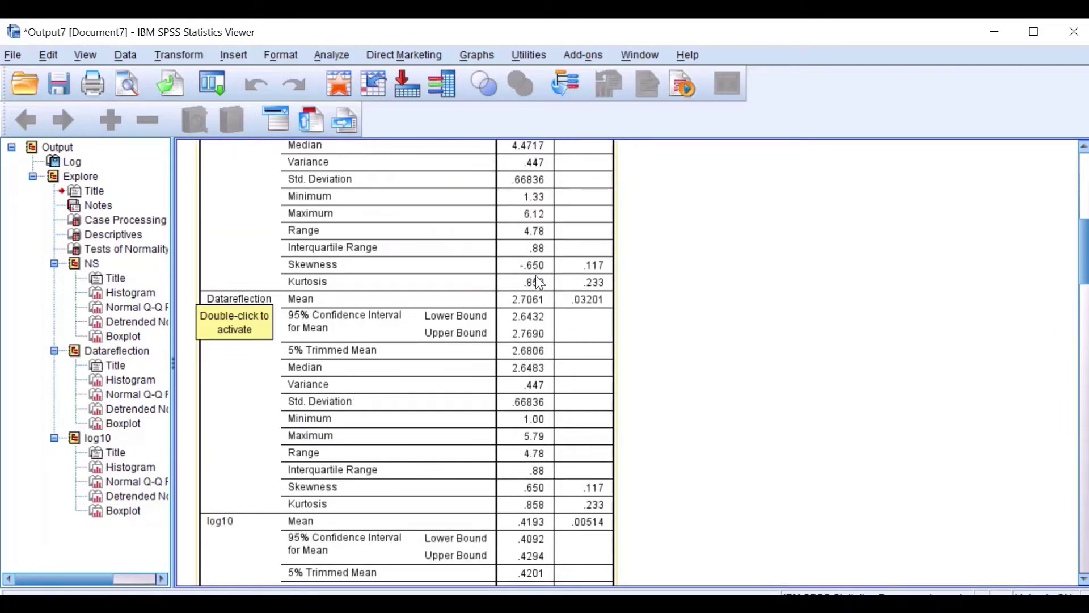
{"action": "scroll", "coordinate": [539, 284], "scroll_direction": "down", "scroll_amount": 2}
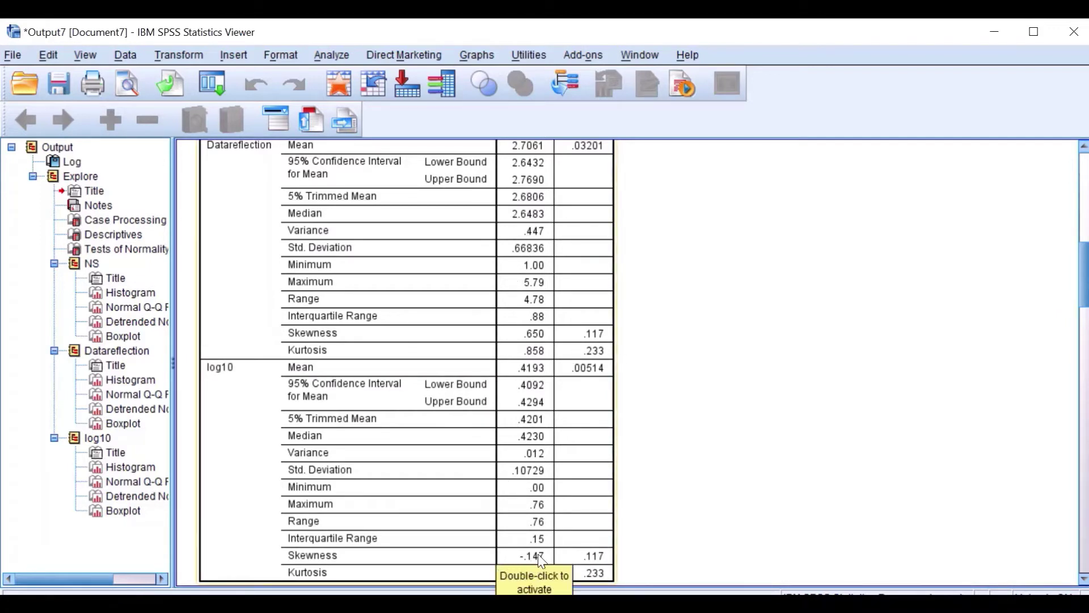
{"action": "scroll", "coordinate": [559, 395], "scroll_direction": "down", "scroll_amount": 5}
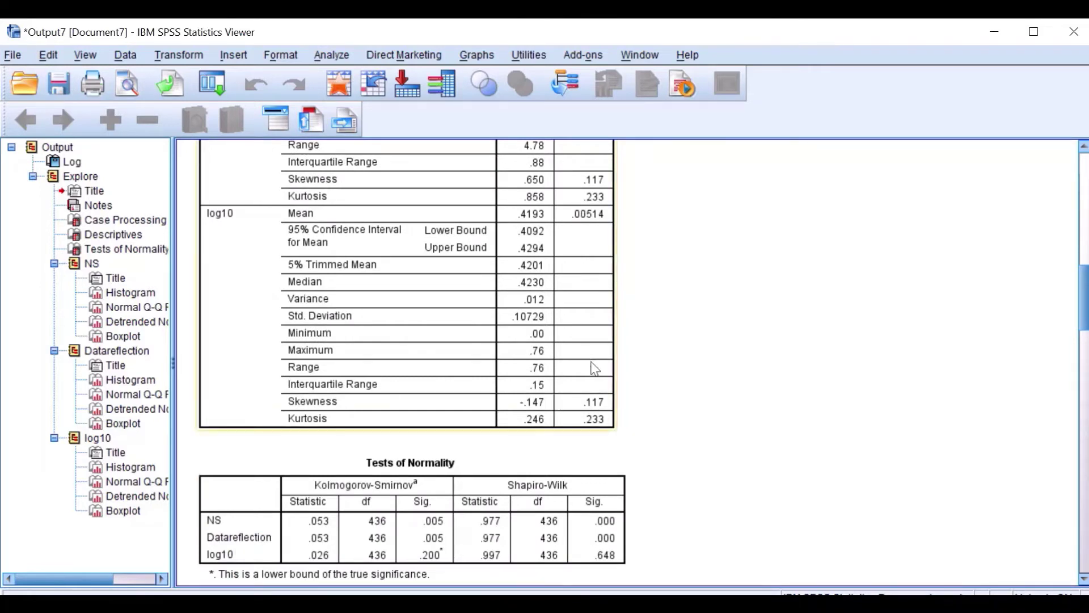
{"action": "scroll", "coordinate": [593, 368], "scroll_direction": "down", "scroll_amount": 3}
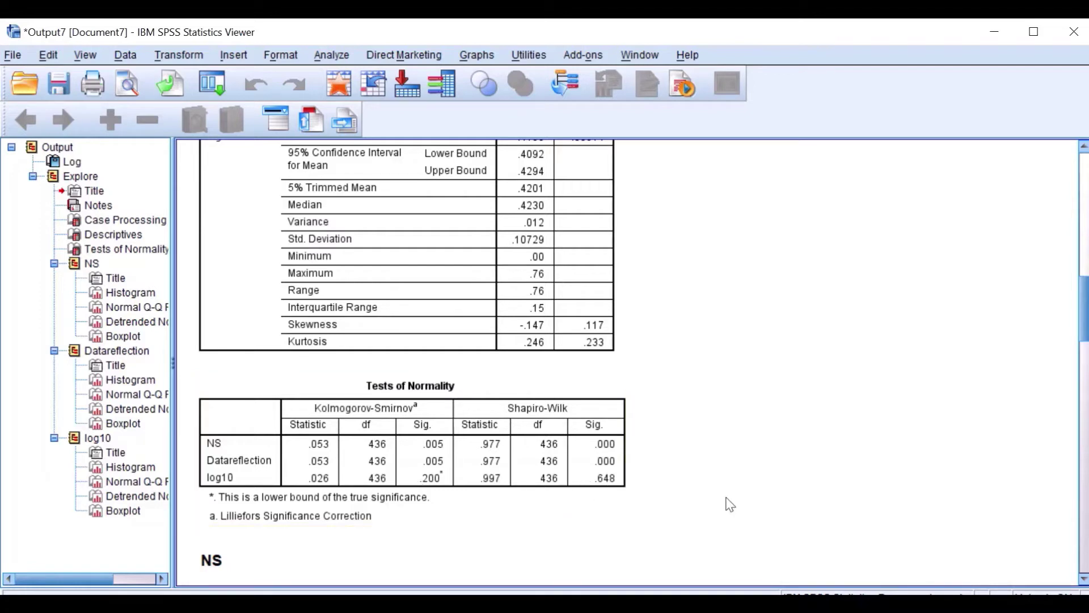
{"action": "scroll", "coordinate": [662, 402], "scroll_direction": "down", "scroll_amount": 3}
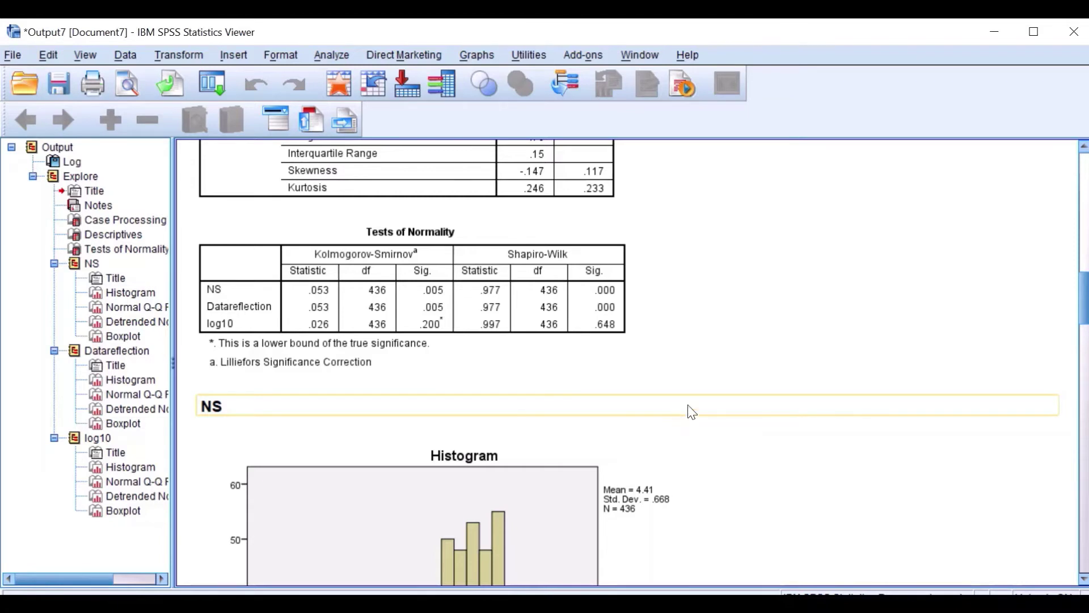
Examine the histograms and boxplots of NS, Datareflection and log10, plus the normal Q-Q plot of log10.
{"action": "scroll", "coordinate": [686, 379], "scroll_direction": "down", "scroll_amount": 6}
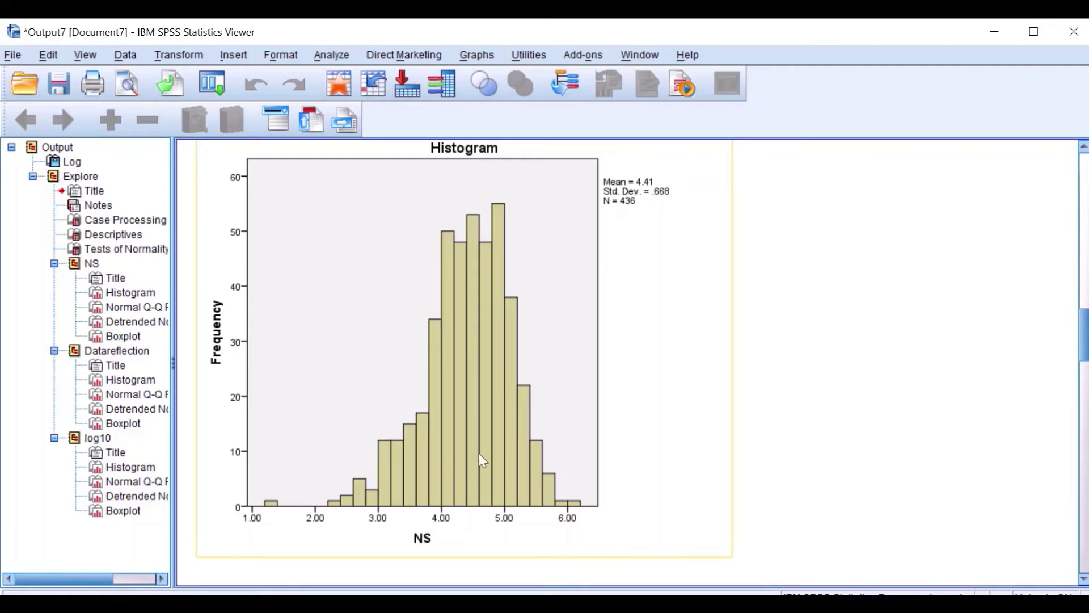
{"action": "scroll", "coordinate": [479, 455], "scroll_direction": "down", "scroll_amount": 20}
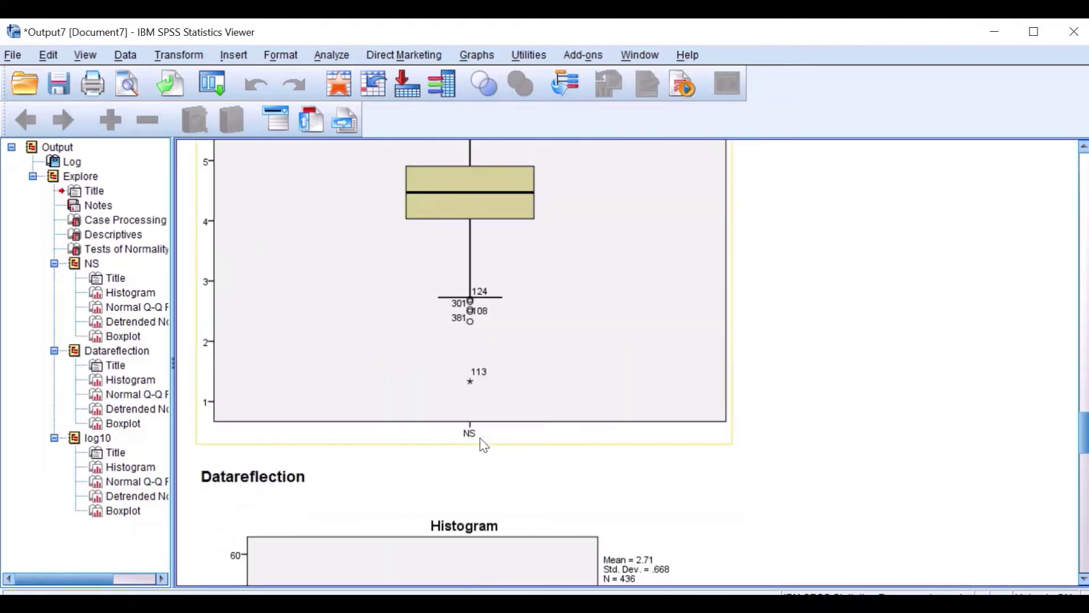
{"action": "scroll", "coordinate": [480, 439], "scroll_direction": "down", "scroll_amount": 10}
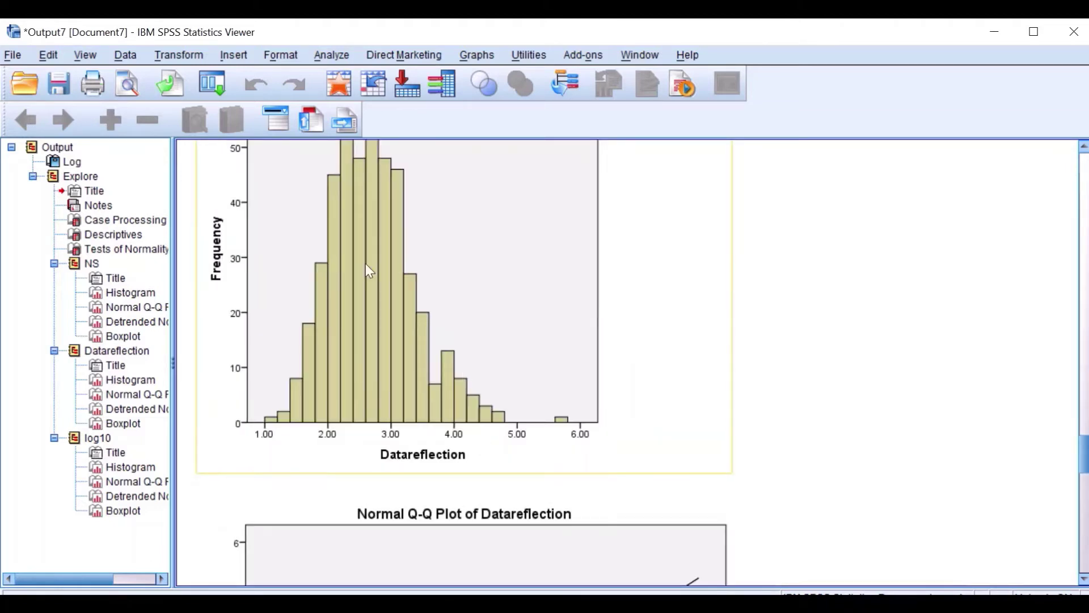
{"action": "scroll", "coordinate": [370, 272], "scroll_direction": "down", "scroll_amount": 20}
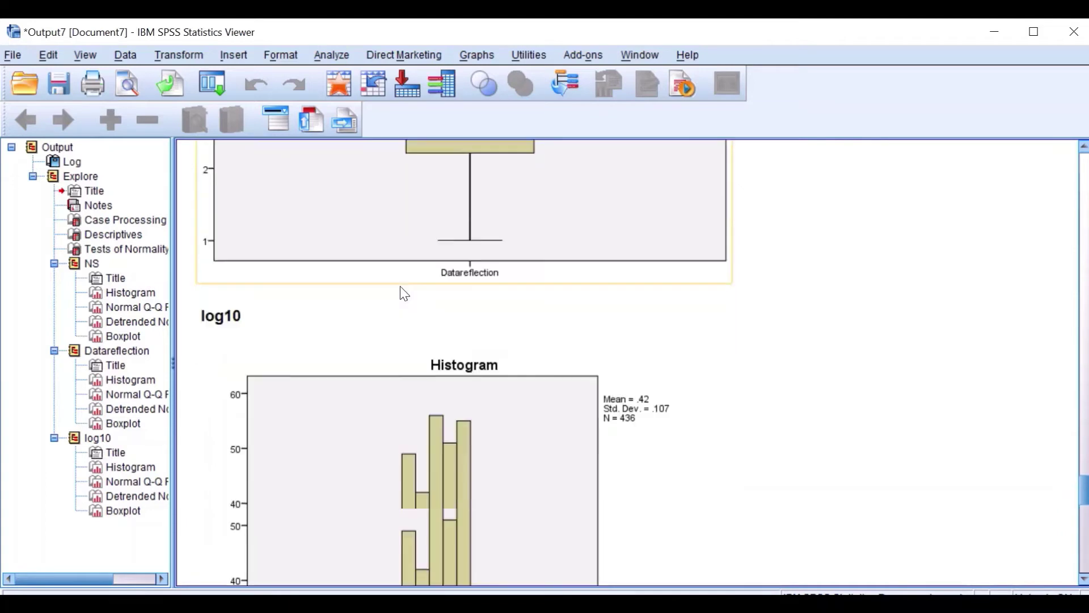
{"action": "scroll", "coordinate": [461, 311], "scroll_direction": "down", "scroll_amount": 10}
{"action": "scroll", "coordinate": [478, 314], "scroll_direction": "up", "scroll_amount": 5}
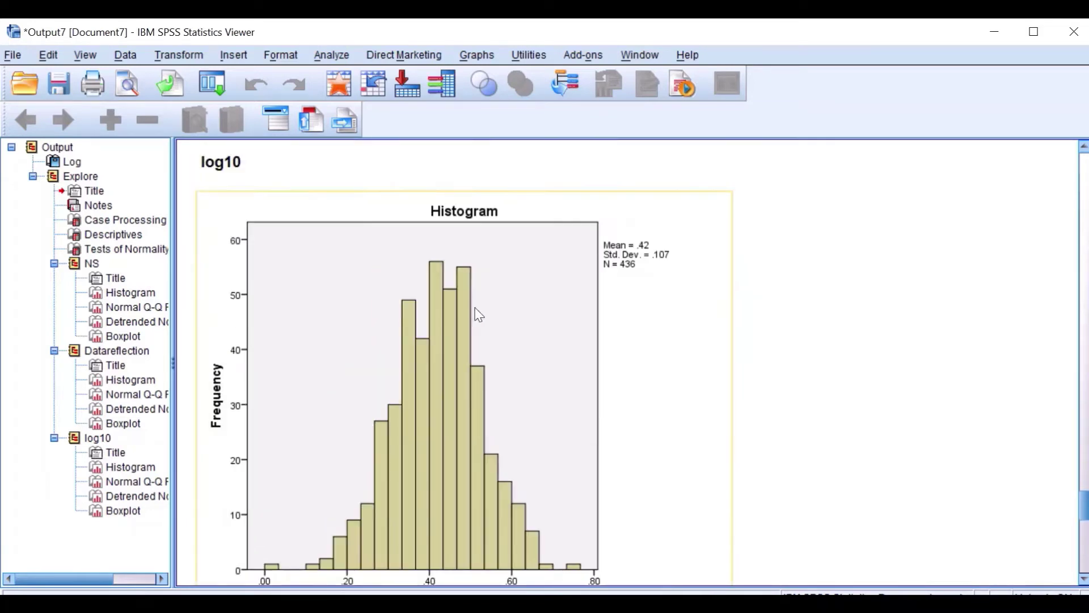
{"action": "scroll", "coordinate": [462, 499], "scroll_direction": "down", "scroll_amount": 3}
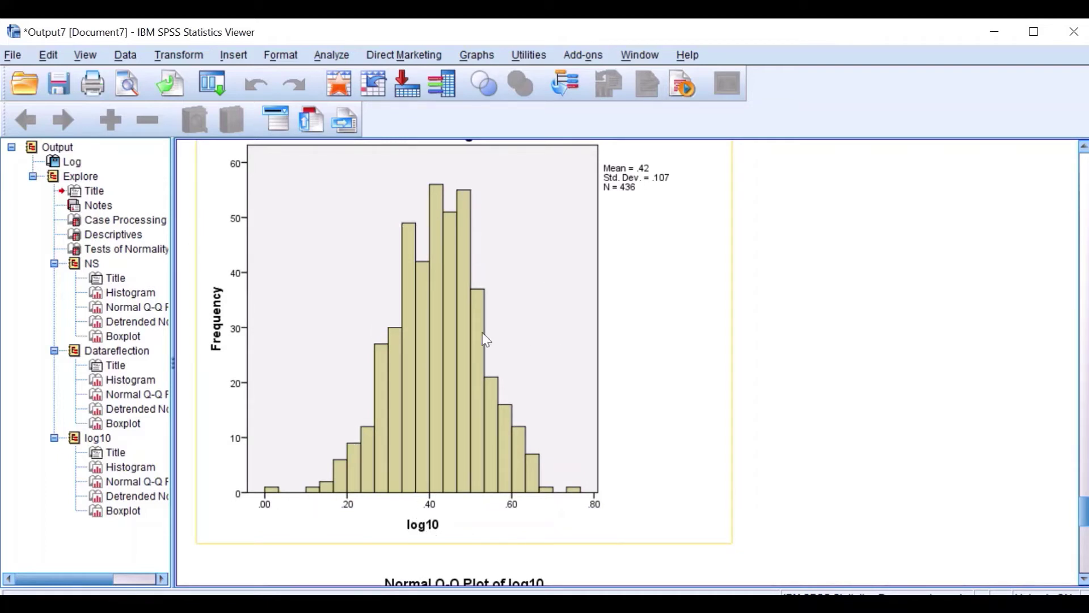
{"action": "scroll", "coordinate": [505, 306], "scroll_direction": "down", "scroll_amount": 5}
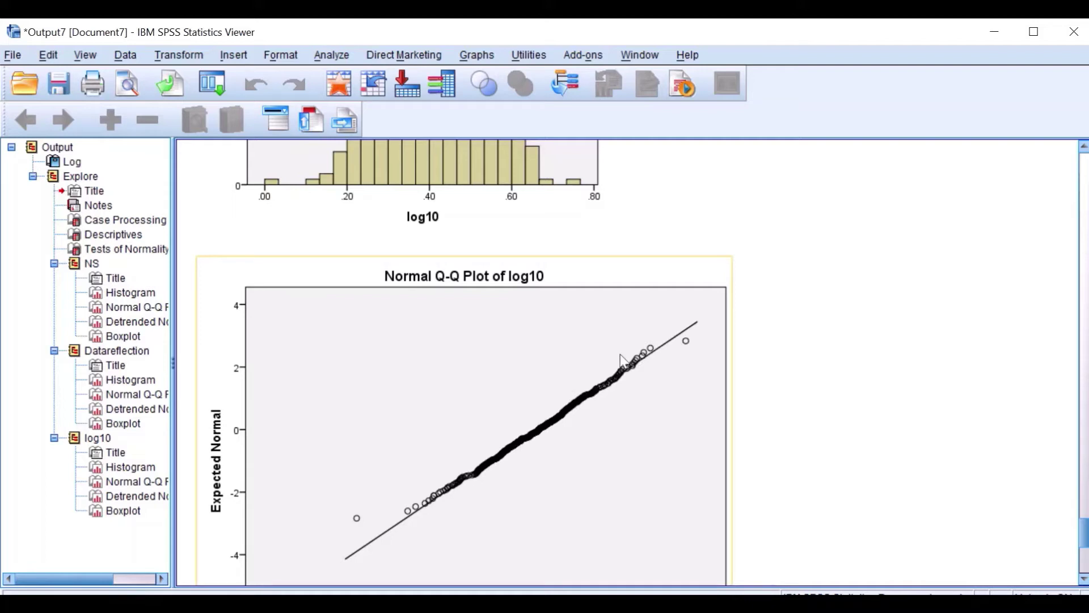
{"action": "scroll", "coordinate": [547, 434], "scroll_direction": "down", "scroll_amount": 3}
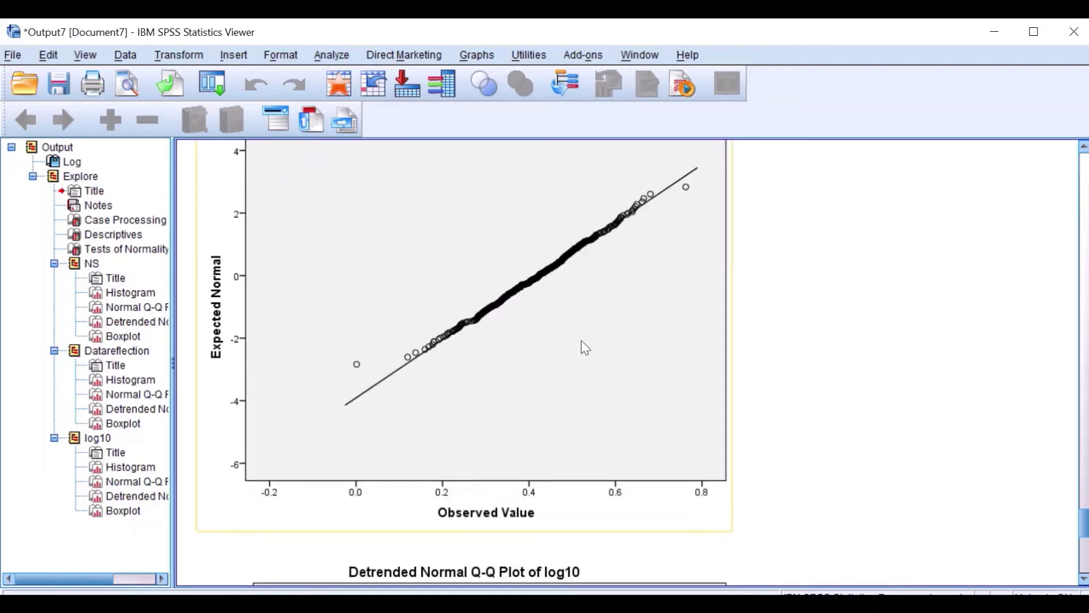
{"action": "scroll", "coordinate": [627, 289], "scroll_direction": "down", "scroll_amount": 15}
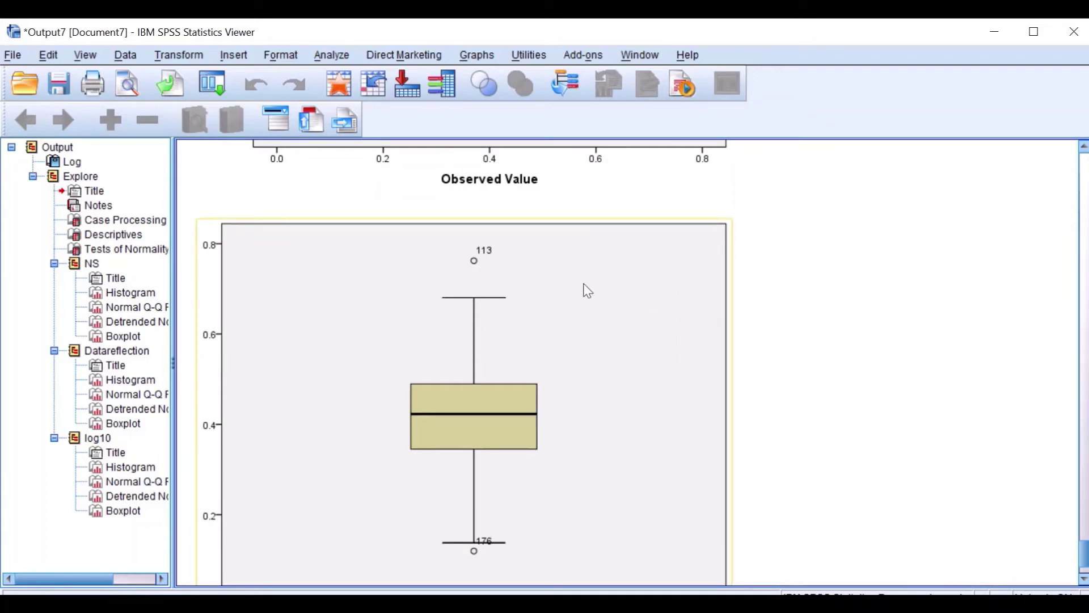
{"action": "scroll", "coordinate": [516, 416], "scroll_direction": "up", "scroll_amount": 20}
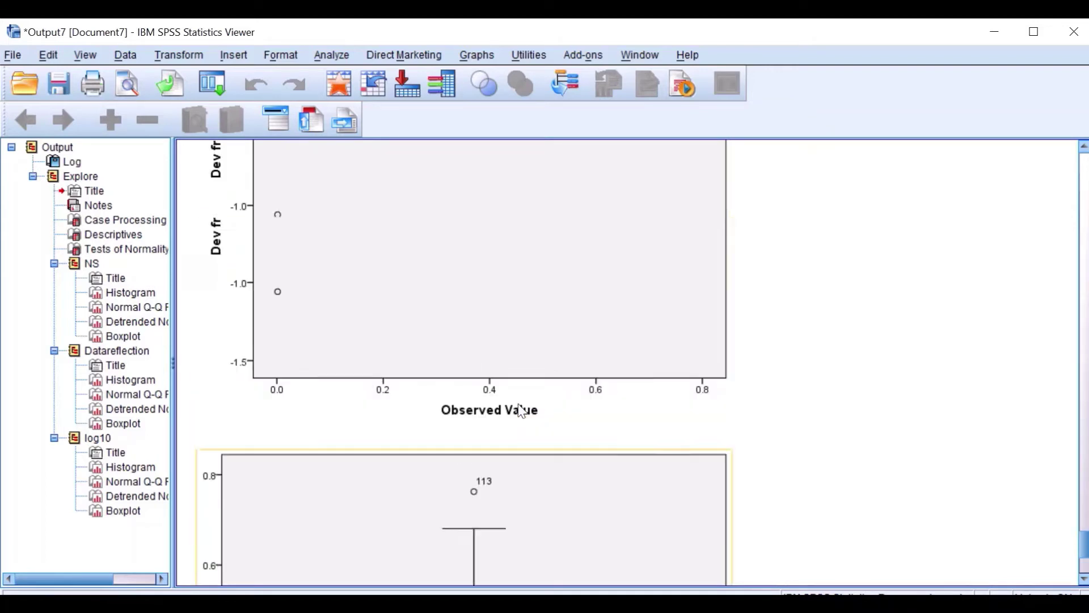
Close the output viewer and start a cleared Compute Variable definition with the target variable log10direct.
{"action": "left_click", "coordinate": [1073, 31]}
{"action": "left_click", "coordinate": [546, 345]}
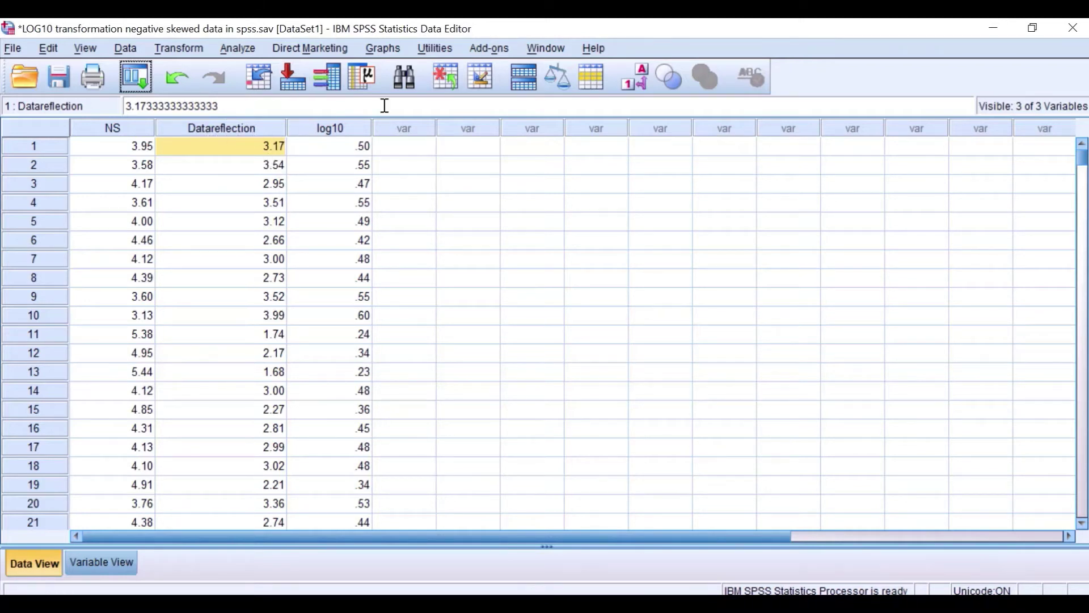
{"action": "left_click", "coordinate": [180, 51]}
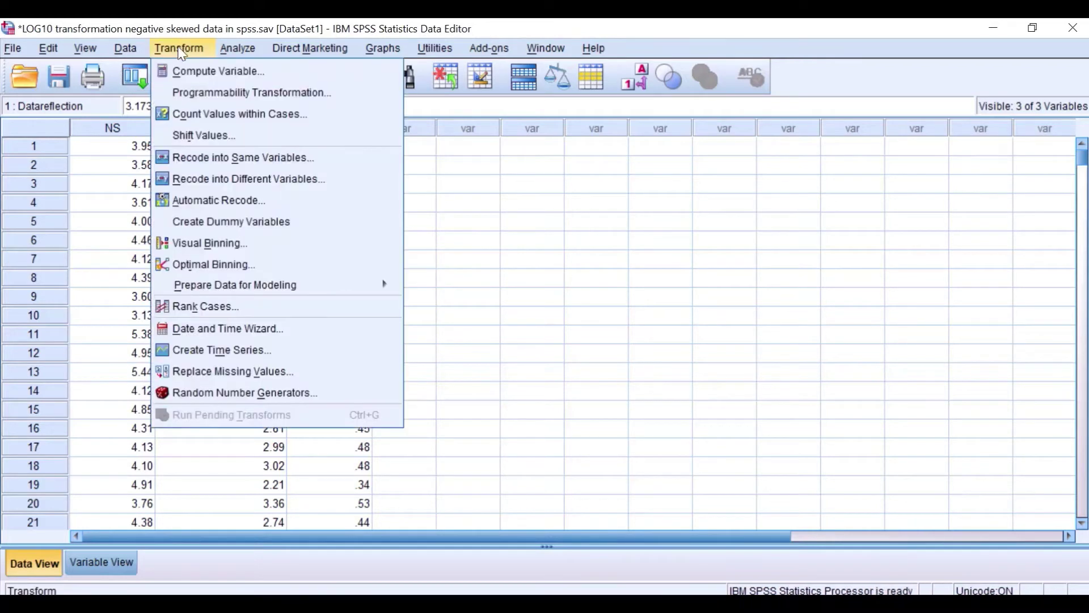
{"action": "left_click", "coordinate": [189, 77]}
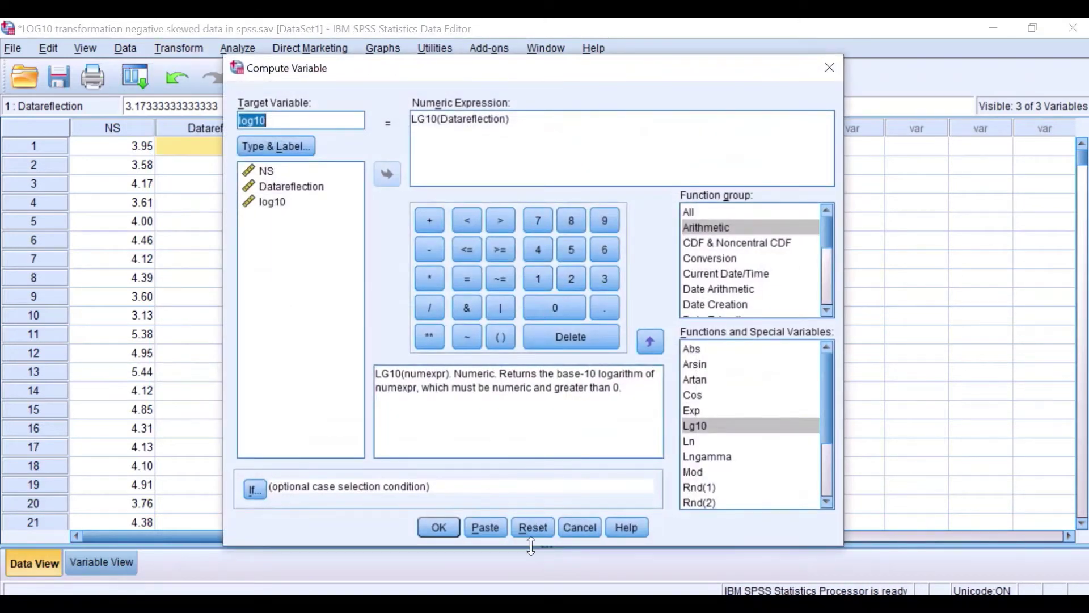
{"action": "left_click", "coordinate": [523, 528]}
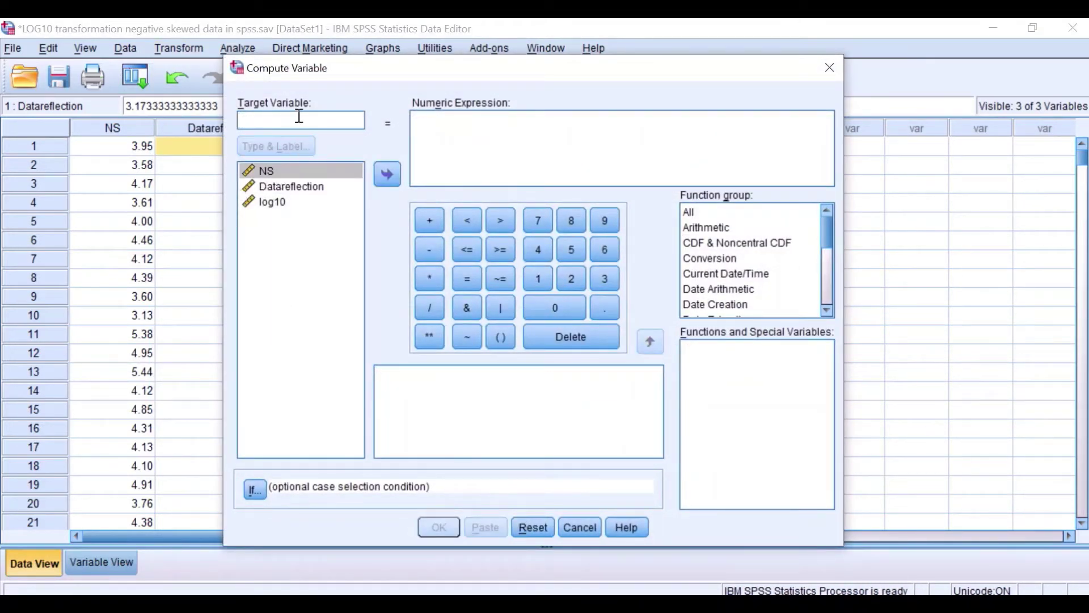
{"action": "type", "text": "log1"}
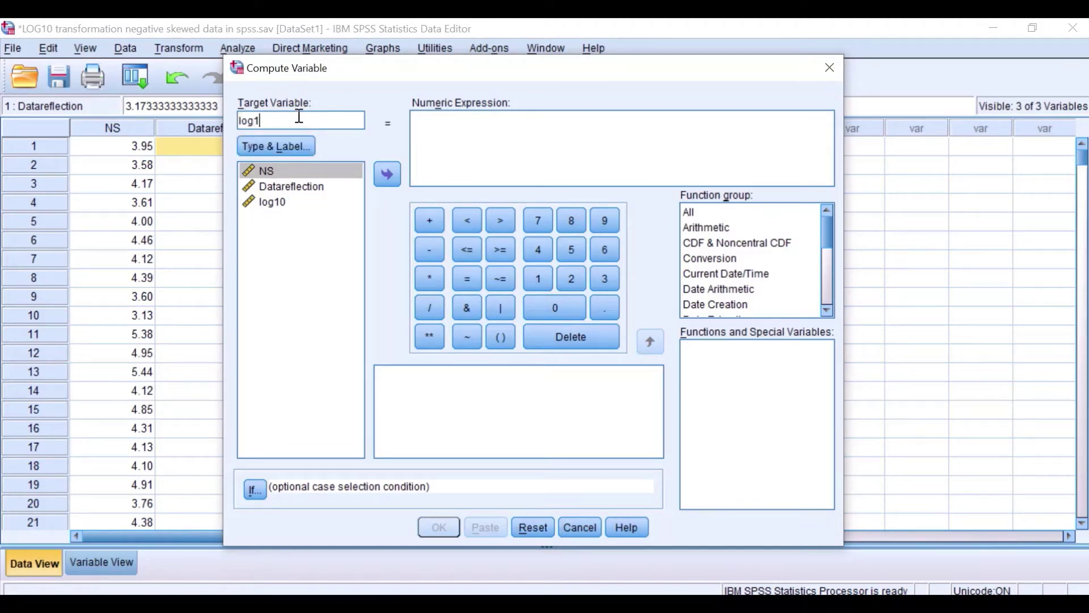
{"action": "type", "text": "rect"}
Insert the arithmetic function Lg10 into the numeric expression and move the dialog aside to uncover the NS and Datareflection data columns.
{"action": "left_click", "coordinate": [726, 230]}
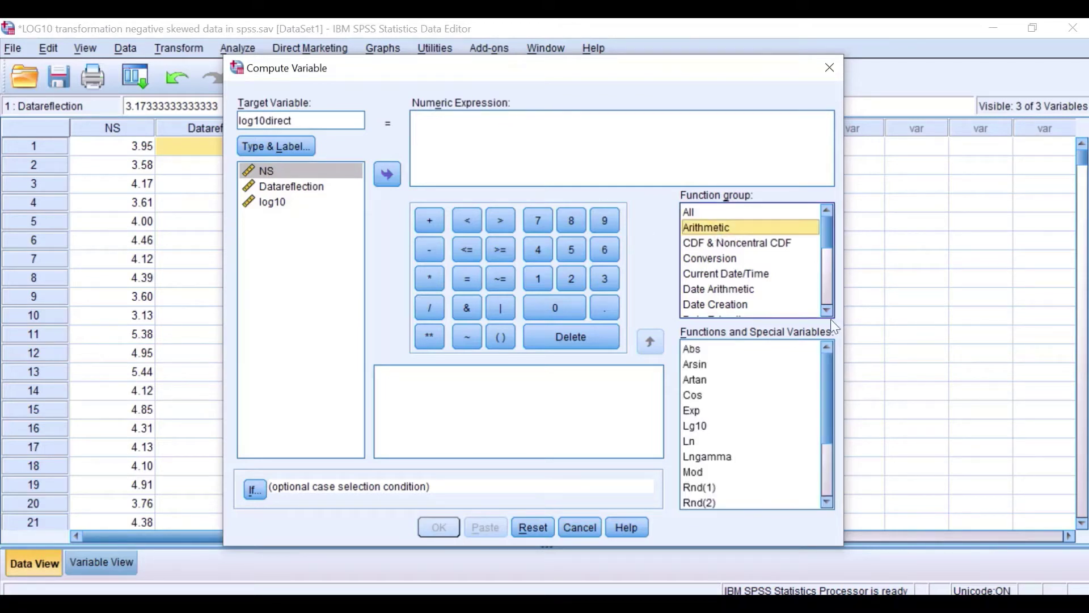
{"action": "left_click", "coordinate": [701, 429]}
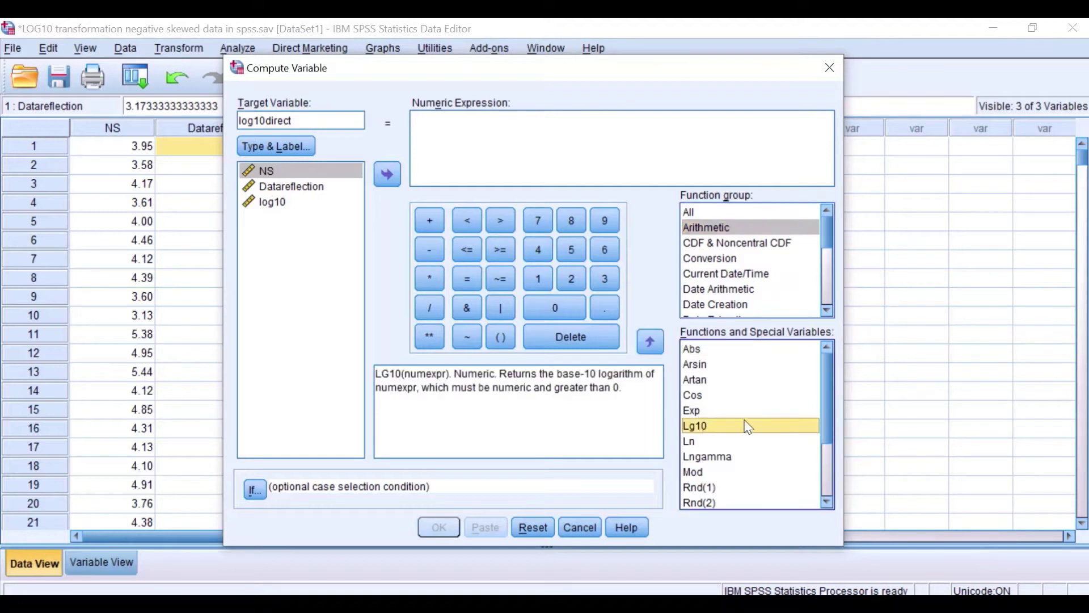
{"action": "left_click_drag", "start_coordinate": [747, 426], "coordinate": [434, 138]}
{"action": "left_click_drag", "start_coordinate": [396, 66], "coordinate": [494, 88]}
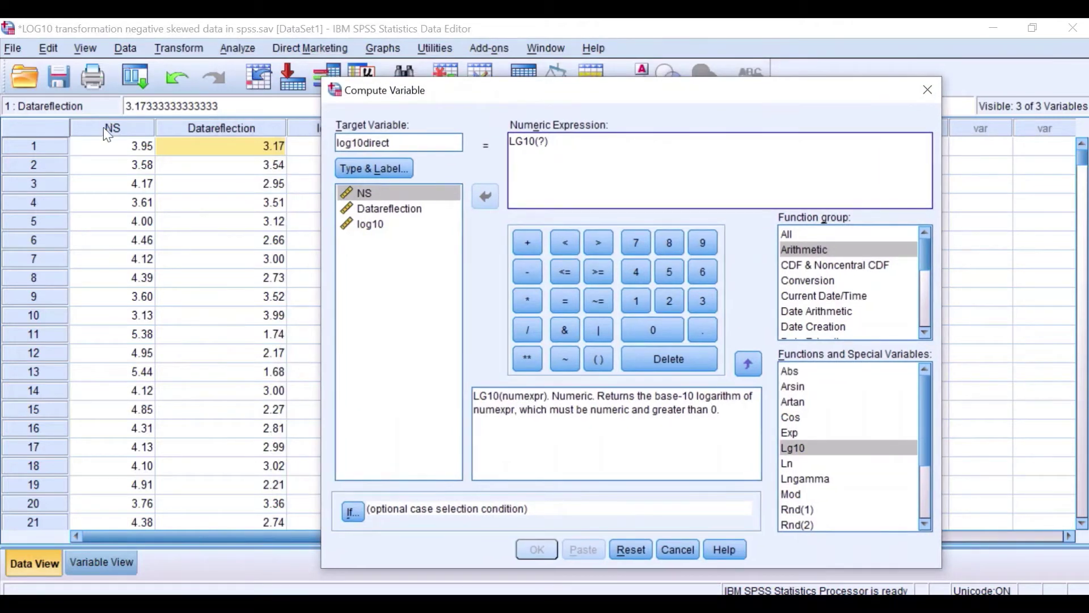
Replace the placeholder inside the LG10 function with the sum 6.12 + 1.
{"action": "double_click", "coordinate": [541, 141]}
{"action": "key", "text": "Delete"}
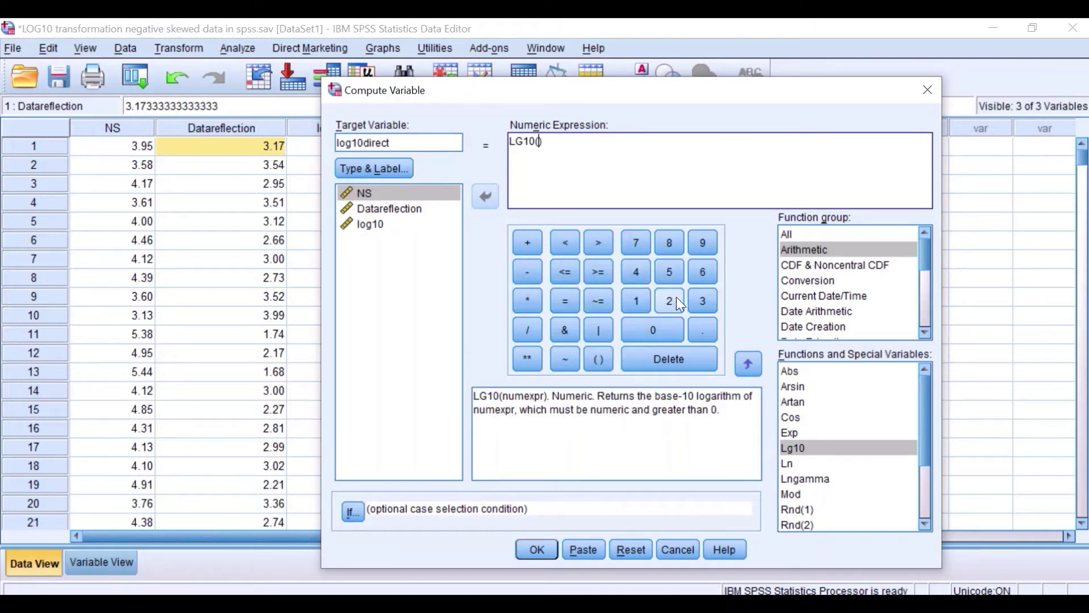
{"action": "left_click", "coordinate": [702, 272]}
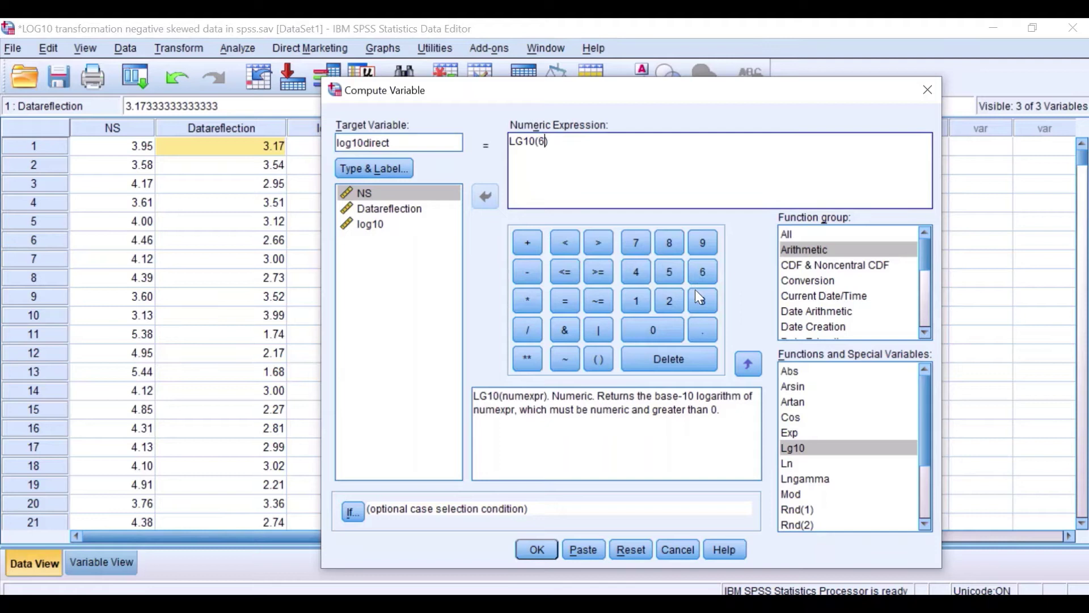
{"action": "left_click", "coordinate": [702, 334]}
{"action": "left_click", "coordinate": [636, 296]}
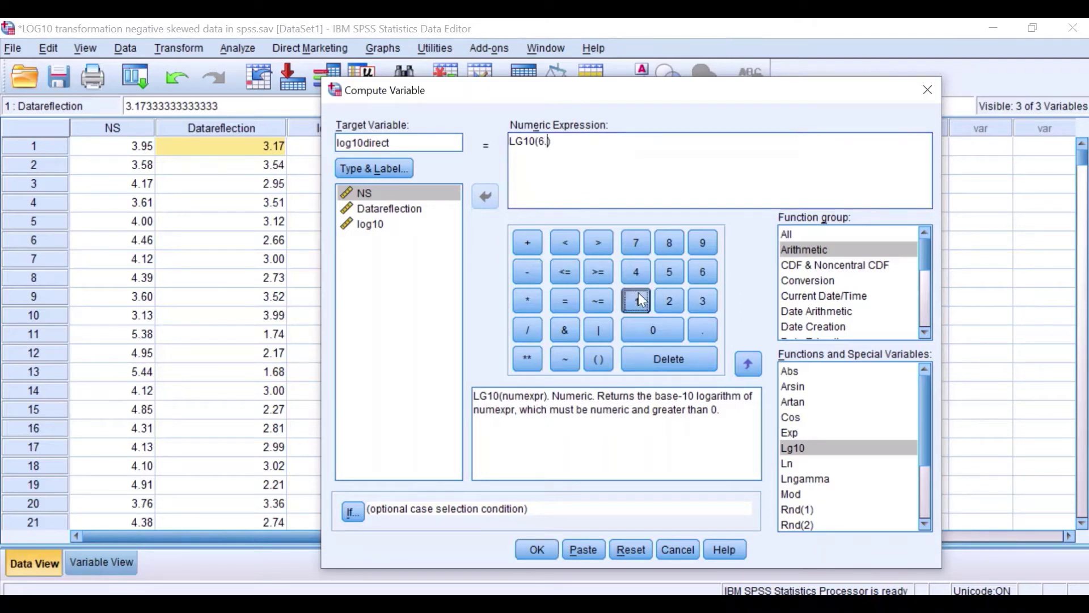
{"action": "left_click", "coordinate": [671, 302]}
{"action": "left_click", "coordinate": [524, 244]}
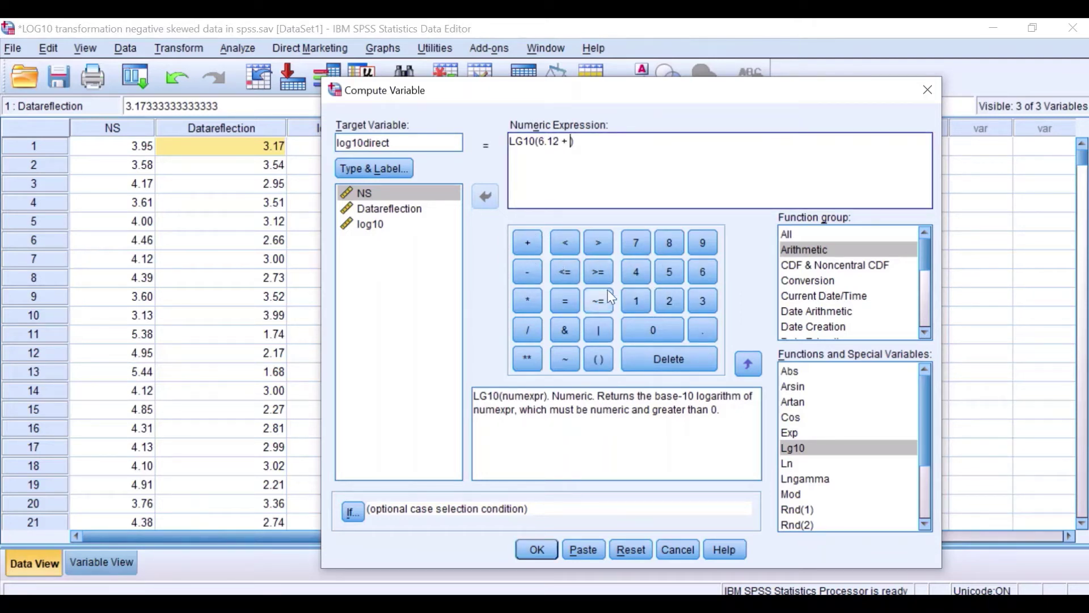
{"action": "left_click", "coordinate": [637, 300]}
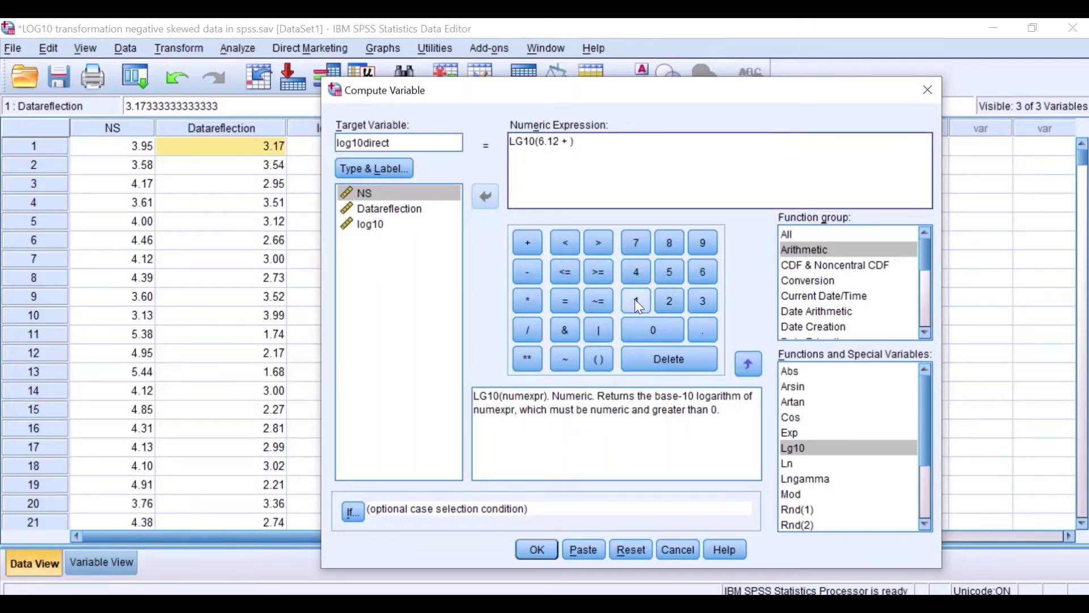
Subtract NS inside the LG10 expression, run the computation and minimize the output viewer to return to the data.
{"action": "left_click", "coordinate": [524, 269]}
{"action": "left_click", "coordinate": [363, 193]}
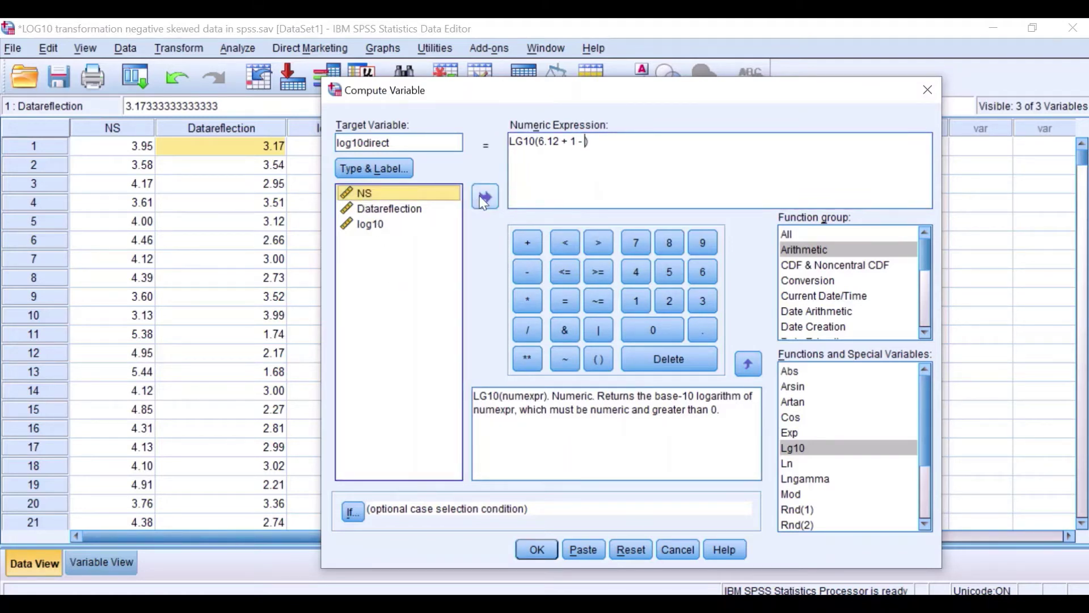
{"action": "left_click", "coordinate": [483, 198]}
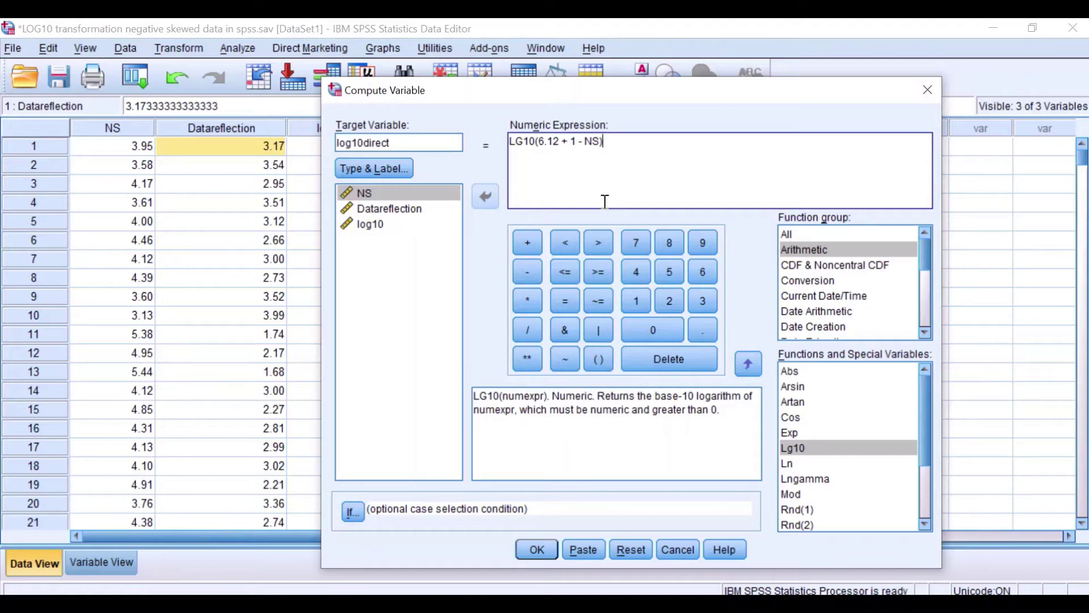
{"action": "left_click", "coordinate": [536, 549]}
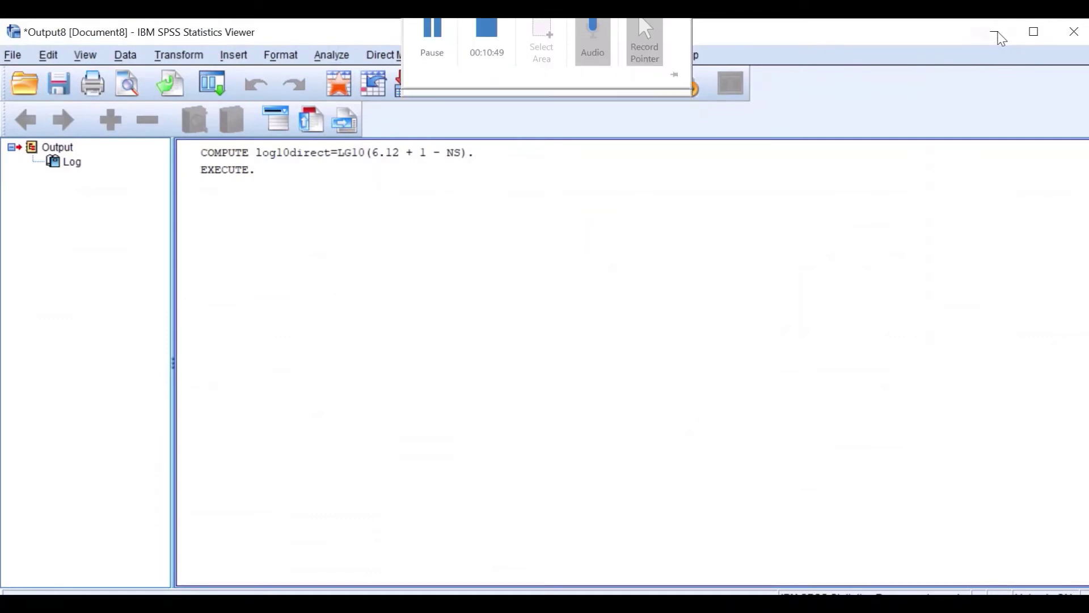
{"action": "left_click", "coordinate": [995, 32]}
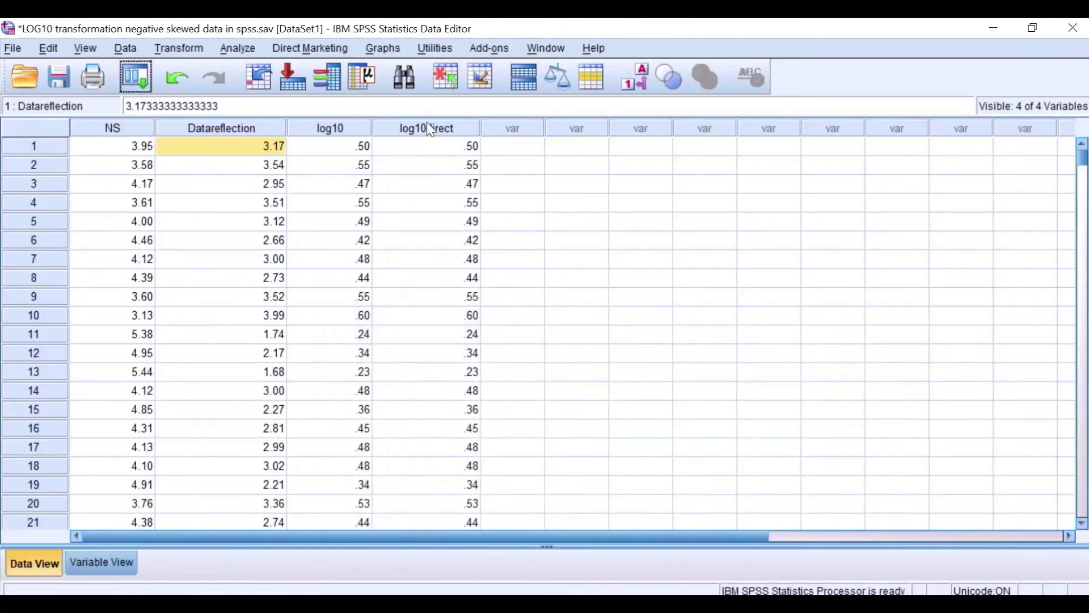
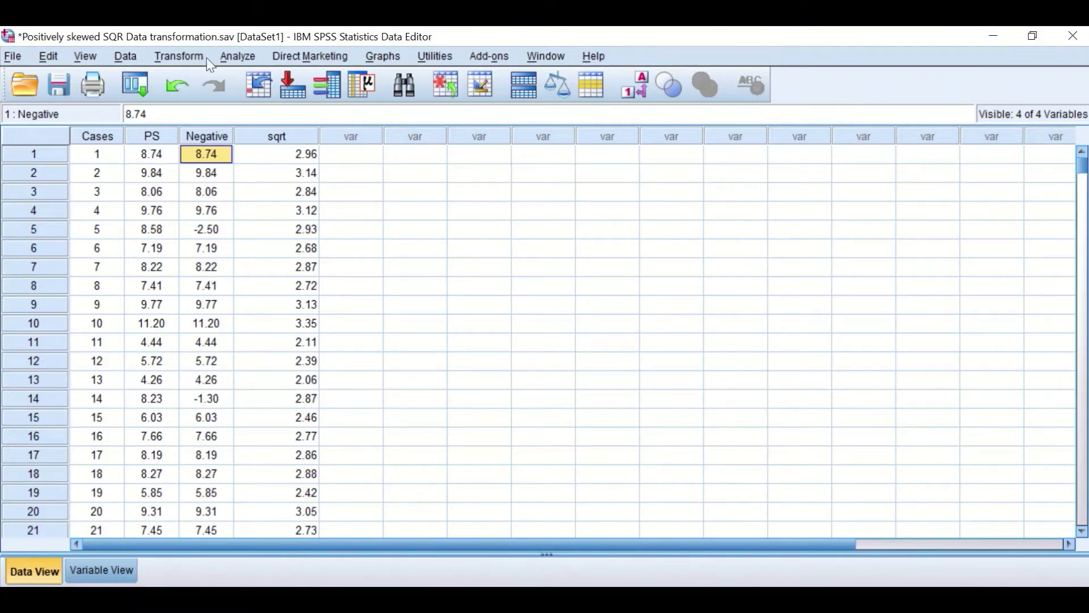
Start a cleared Explore analysis with Positiveskewed [PS] as the only dependent variable.
{"action": "left_click", "coordinate": [244, 55]}
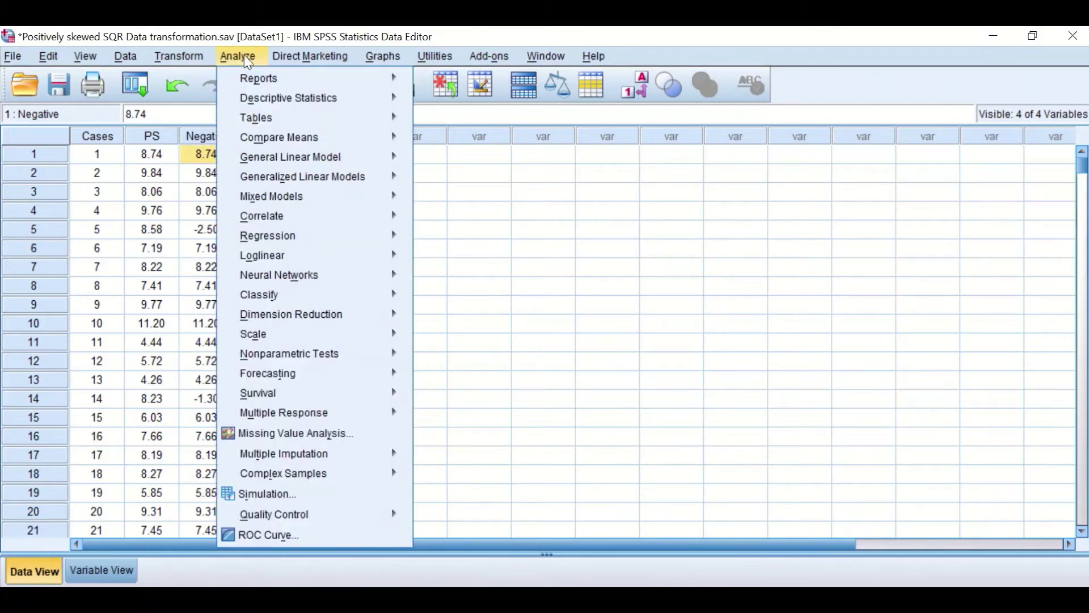
{"action": "mouse_move", "coordinate": [269, 99]}
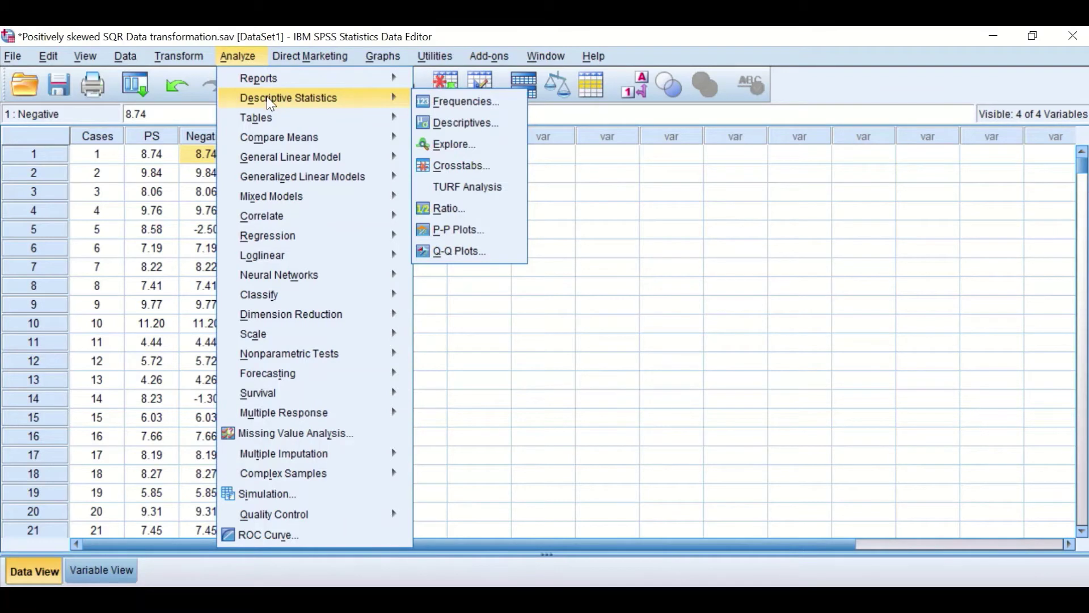
{"action": "left_click", "coordinate": [452, 144]}
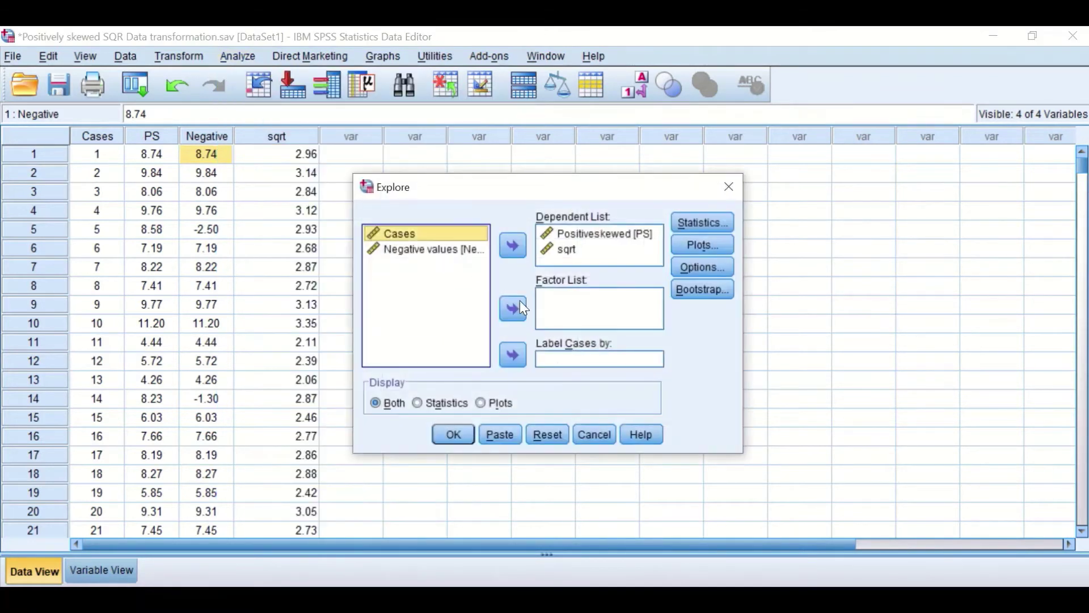
{"action": "left_click", "coordinate": [559, 429]}
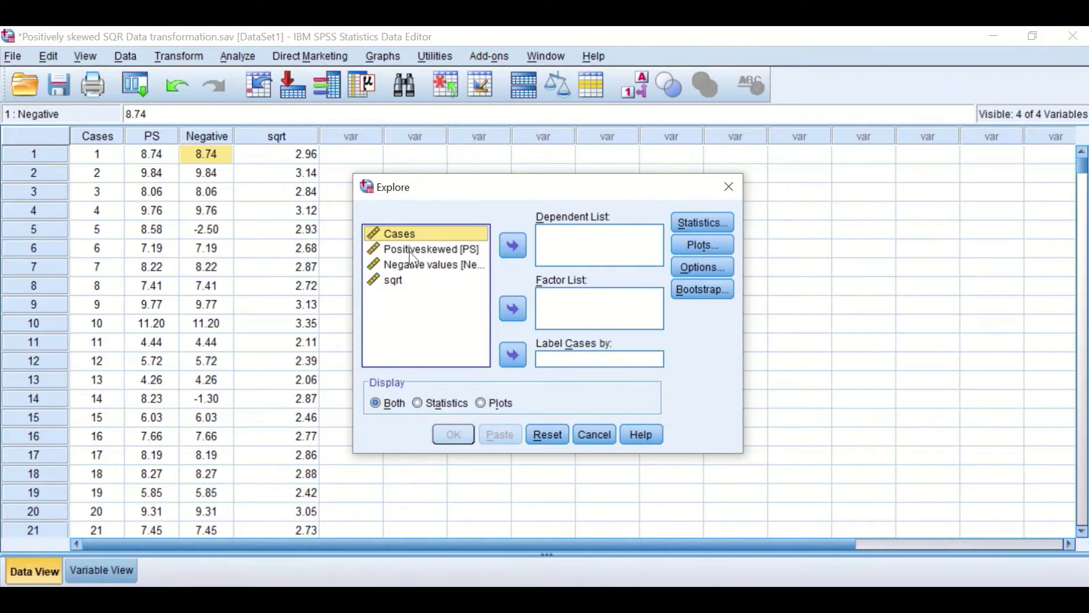
{"action": "left_click_drag", "start_coordinate": [410, 250], "coordinate": [553, 241]}
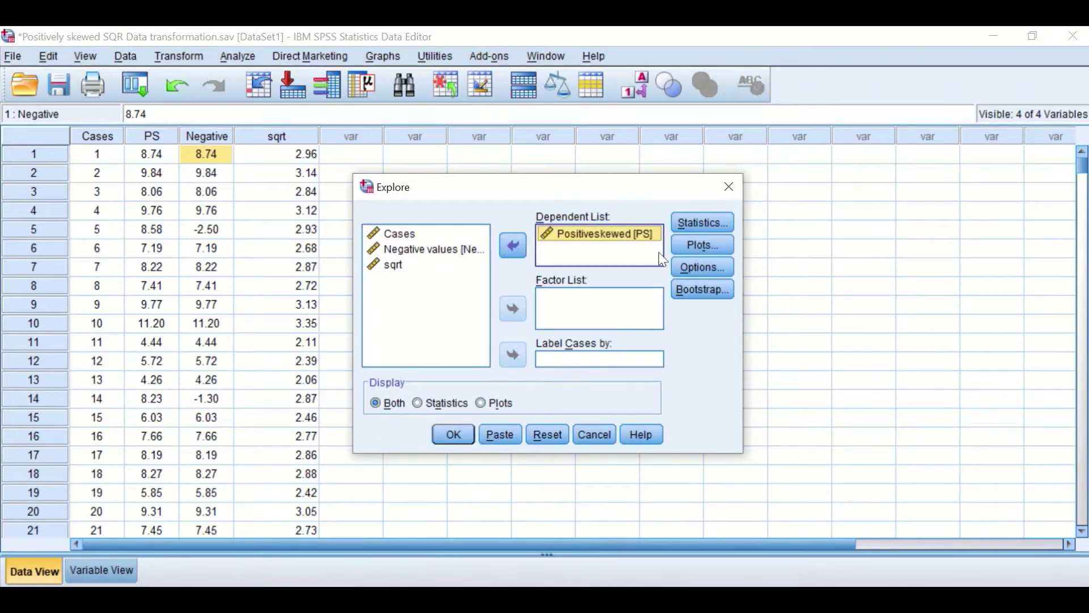
Set the Explore plots to a histogram instead of stem-and-leaf, and include normality plots with tests.
{"action": "left_click", "coordinate": [701, 244]}
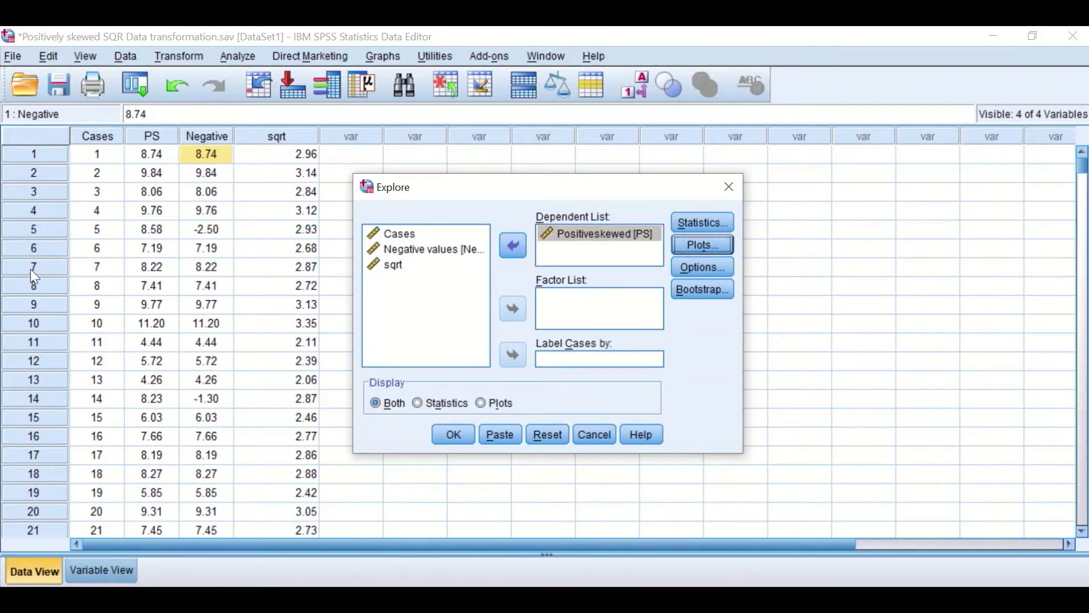
{"action": "left_click", "coordinate": [702, 245]}
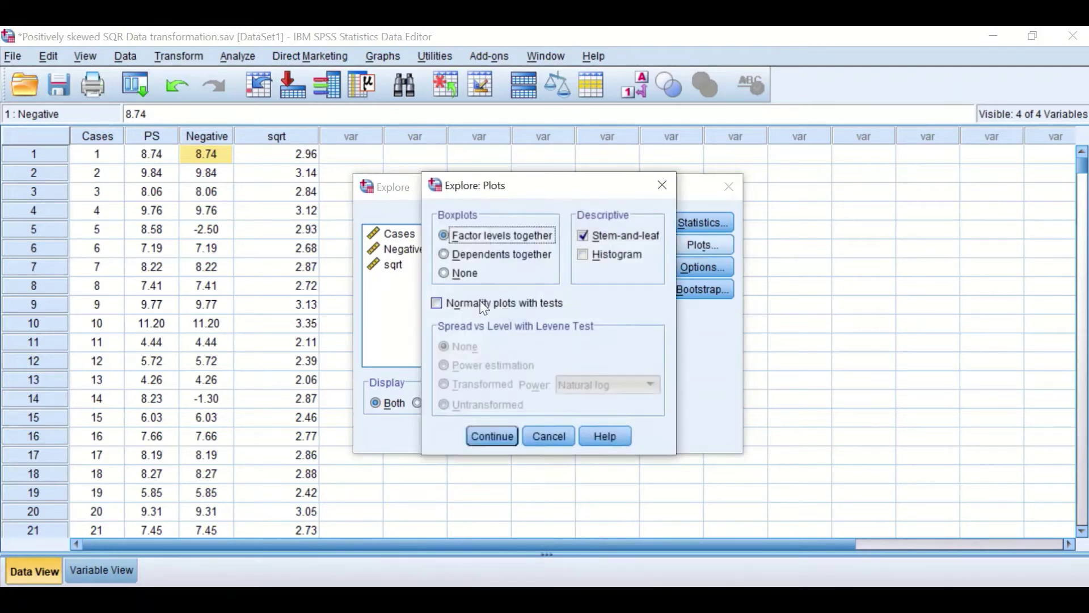
{"action": "left_click", "coordinate": [584, 236]}
{"action": "left_click", "coordinate": [580, 254]}
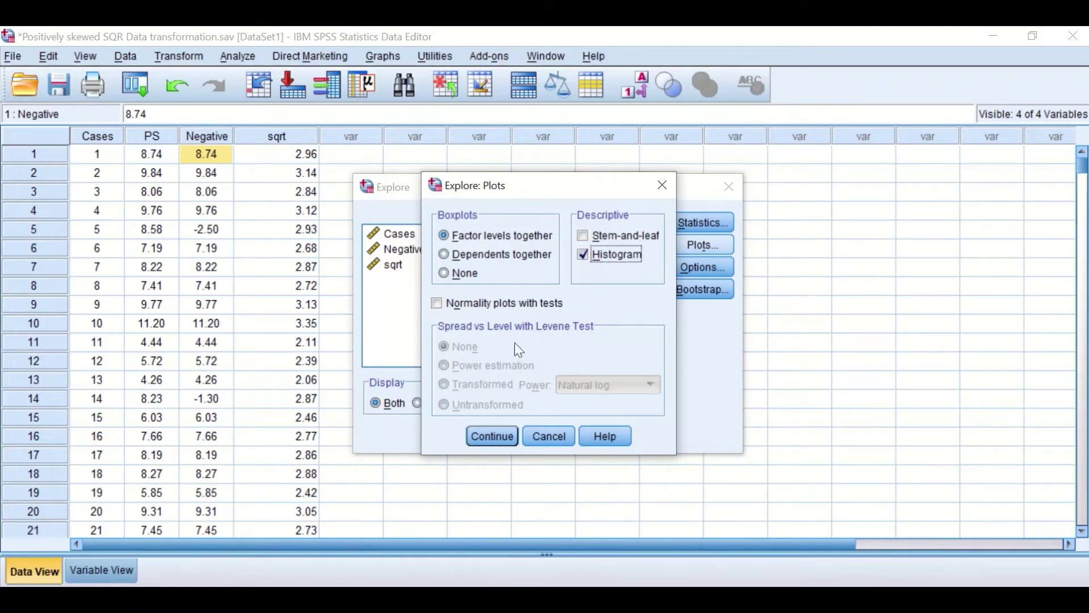
{"action": "left_click", "coordinate": [437, 303]}
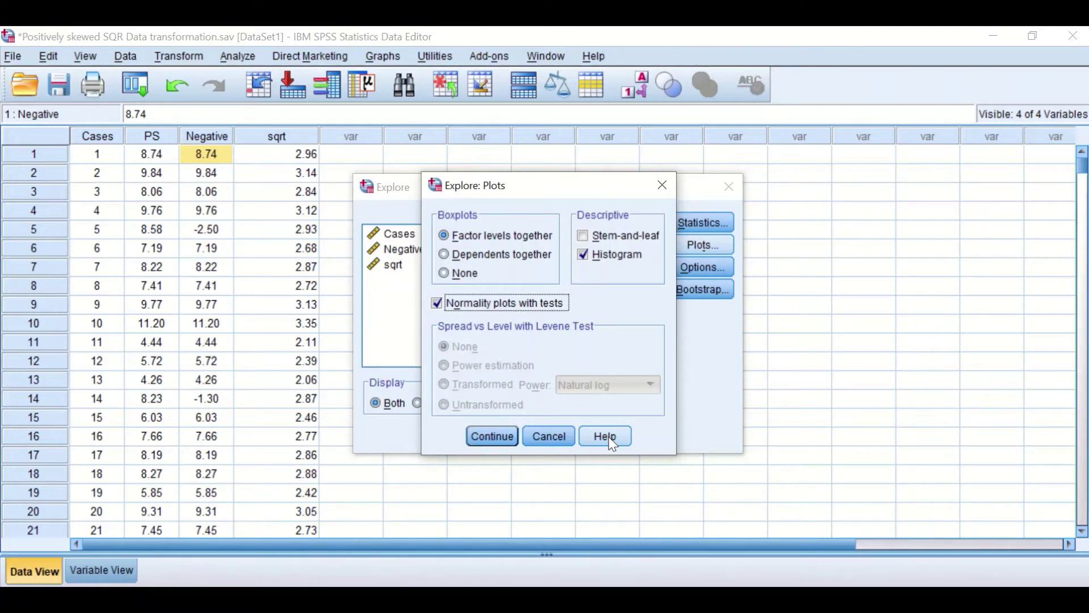
{"action": "left_click", "coordinate": [493, 436]}
Keep missing values excluded listwise and run the Explore analysis.
{"action": "left_click", "coordinate": [688, 265]}
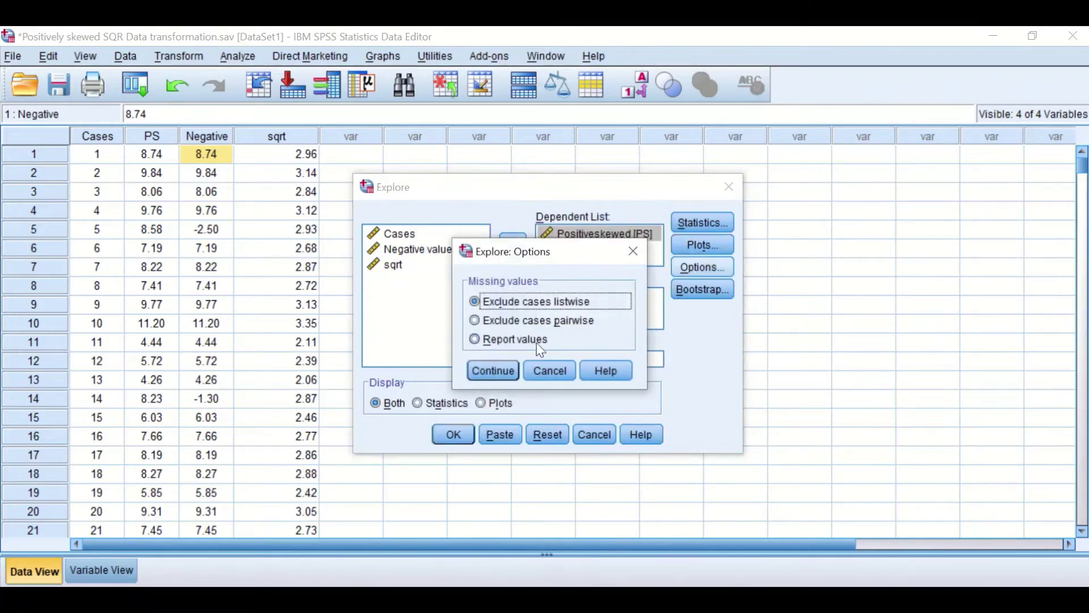
{"action": "left_click", "coordinate": [495, 367]}
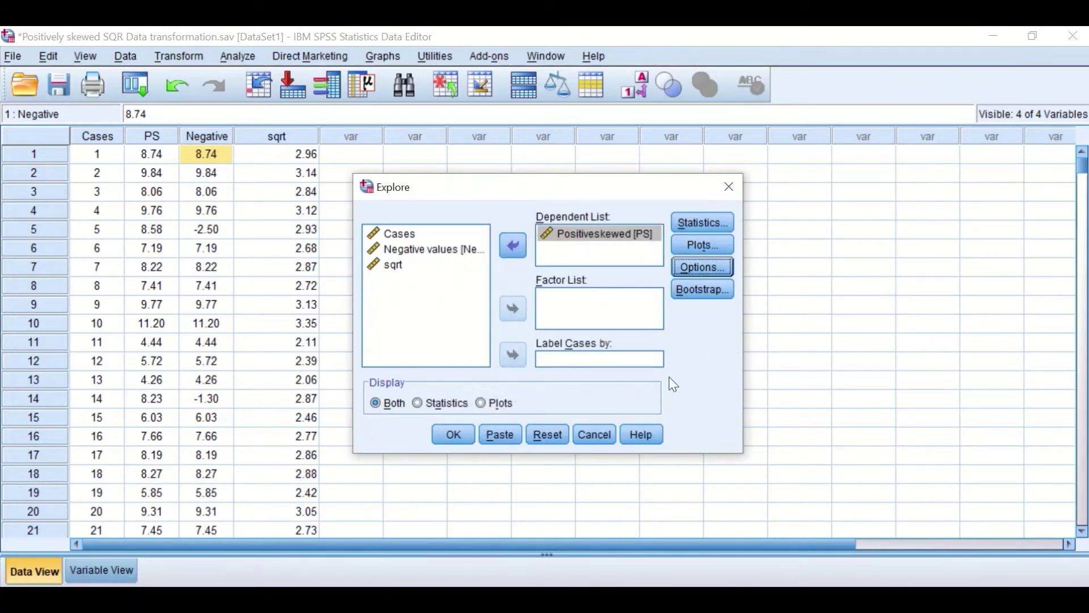
{"action": "left_click", "coordinate": [460, 439]}
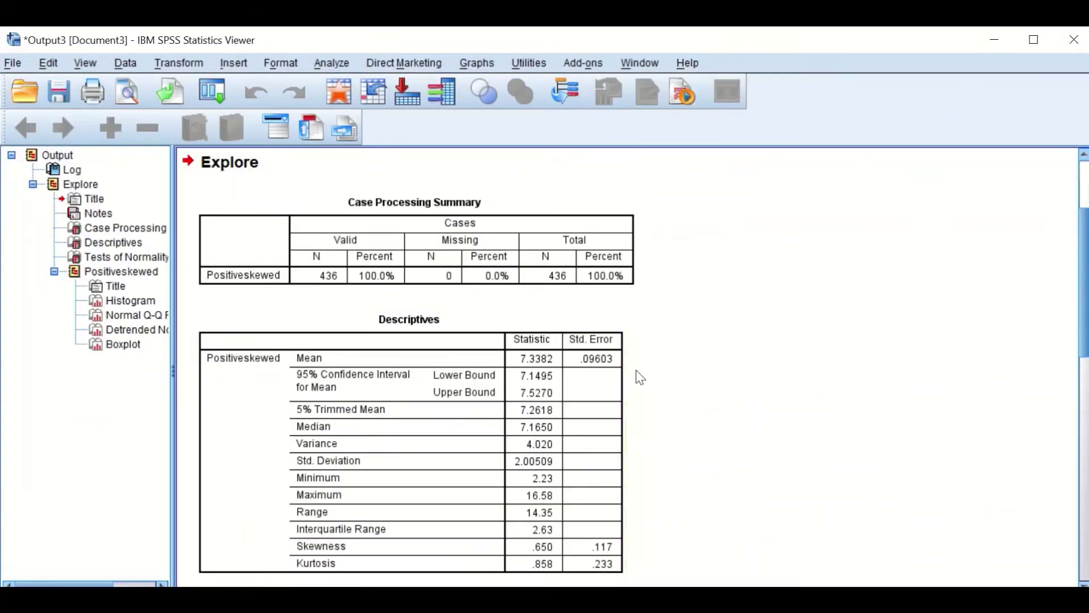
Examine the skewness, kurtosis, Tests of Normality and histogram of Positiveskewed in the Explore output.
{"action": "scroll", "coordinate": [705, 323], "scroll_direction": "down", "scroll_amount": 3}
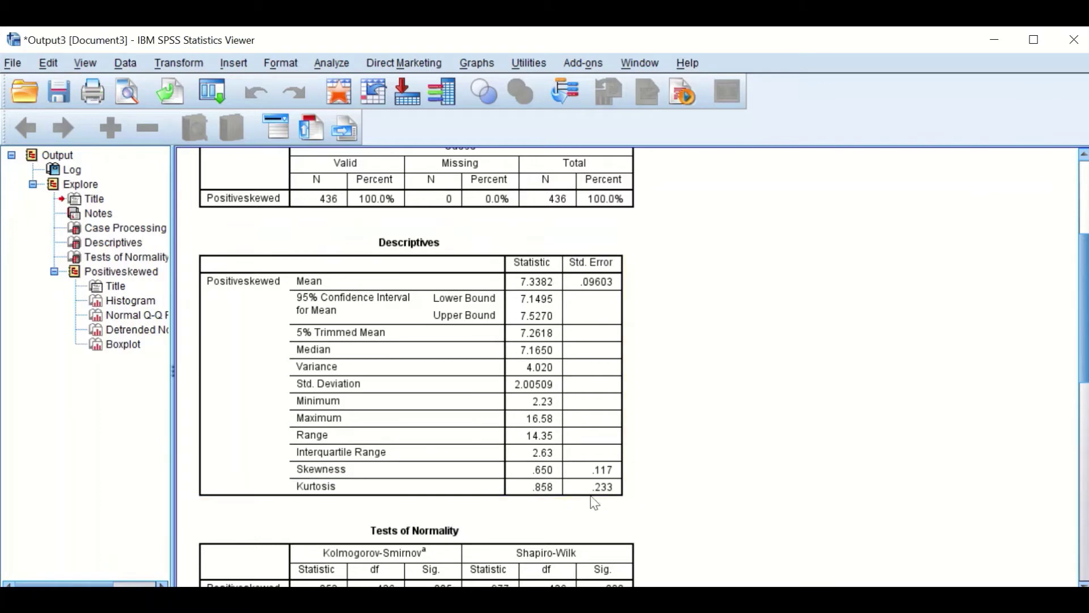
{"action": "scroll", "coordinate": [633, 441], "scroll_direction": "down", "scroll_amount": 3}
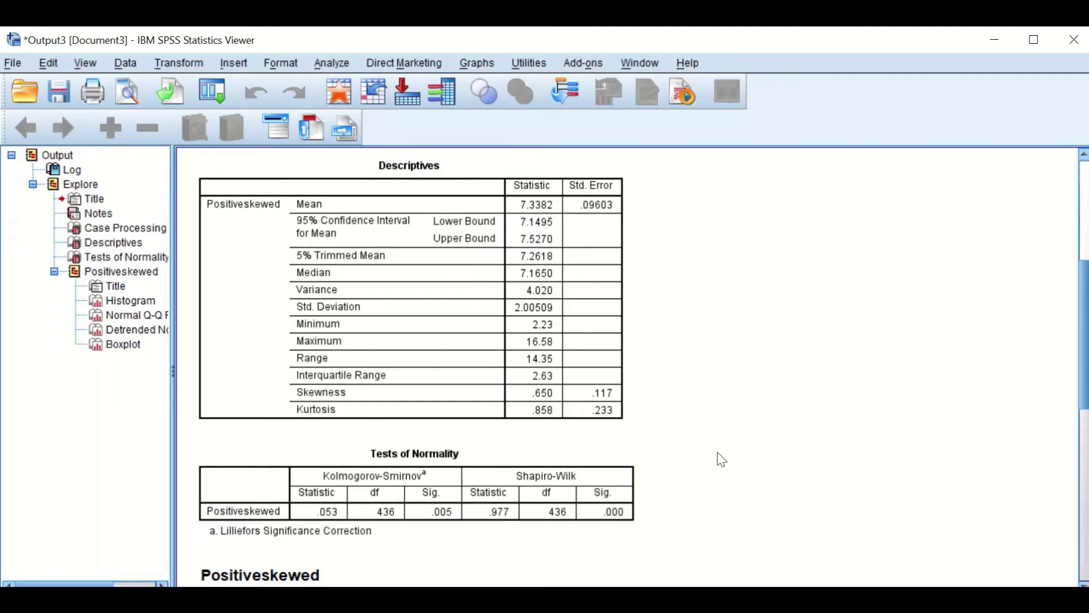
{"action": "scroll", "coordinate": [718, 460], "scroll_direction": "down", "scroll_amount": 10}
{"action": "scroll", "coordinate": [725, 460], "scroll_direction": "down", "scroll_amount": 3}
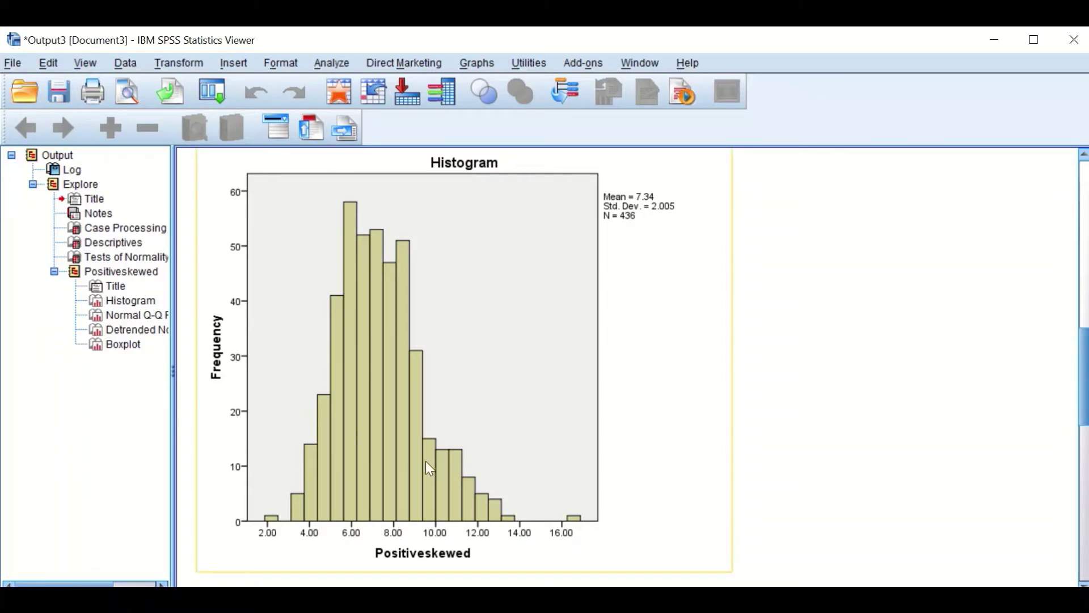
{"action": "scroll", "coordinate": [521, 443], "scroll_direction": "down", "scroll_amount": 3}
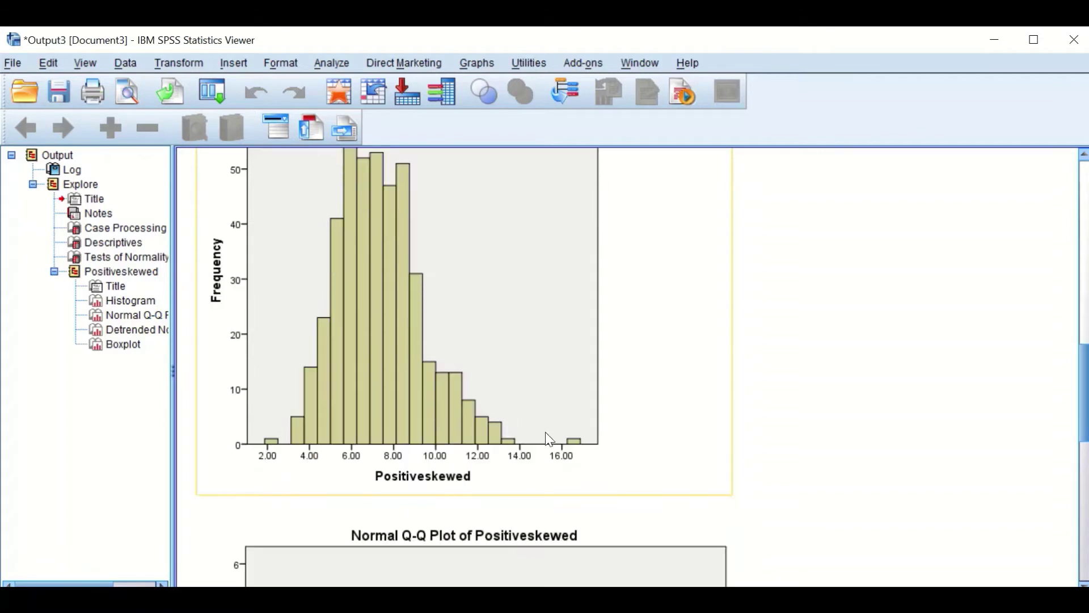
{"action": "scroll", "coordinate": [702, 312], "scroll_direction": "up", "scroll_amount": 10}
{"action": "left_click", "coordinate": [658, 437]}
{"action": "scroll", "coordinate": [626, 434], "scroll_direction": "down", "scroll_amount": 2}
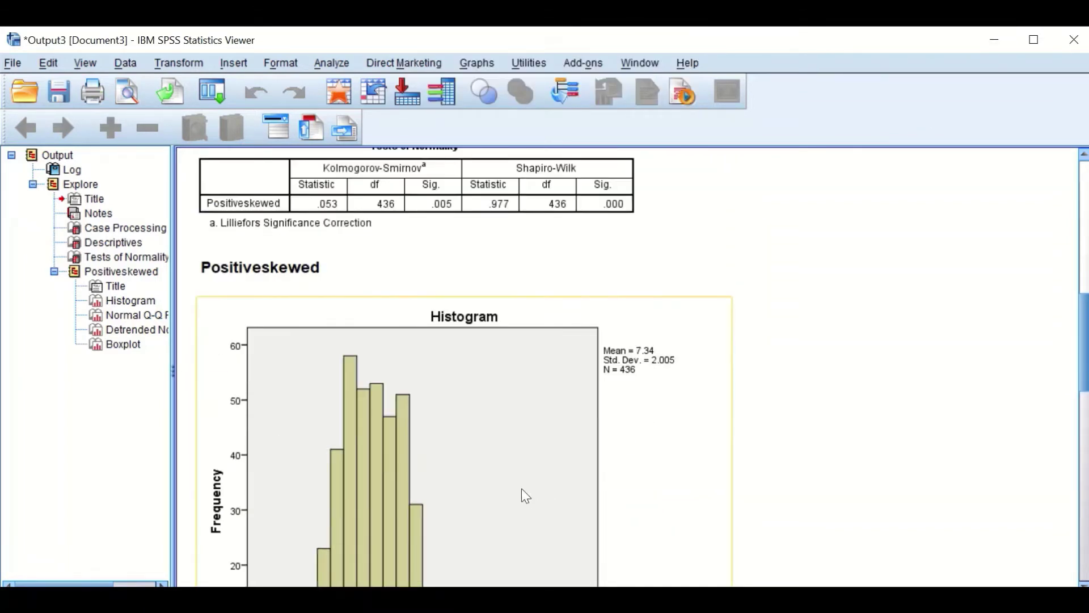
{"action": "scroll", "coordinate": [576, 489], "scroll_direction": "down", "scroll_amount": 4}
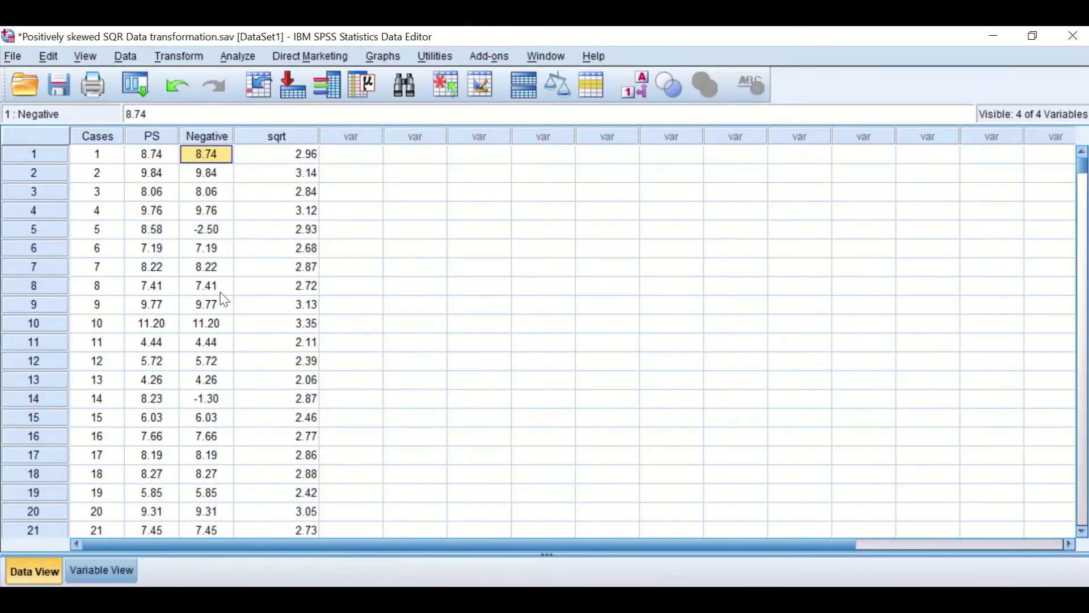
Delete the existing sqrt variable from the data and start a cleared Compute Variable definition.
{"action": "left_click", "coordinate": [291, 137]}
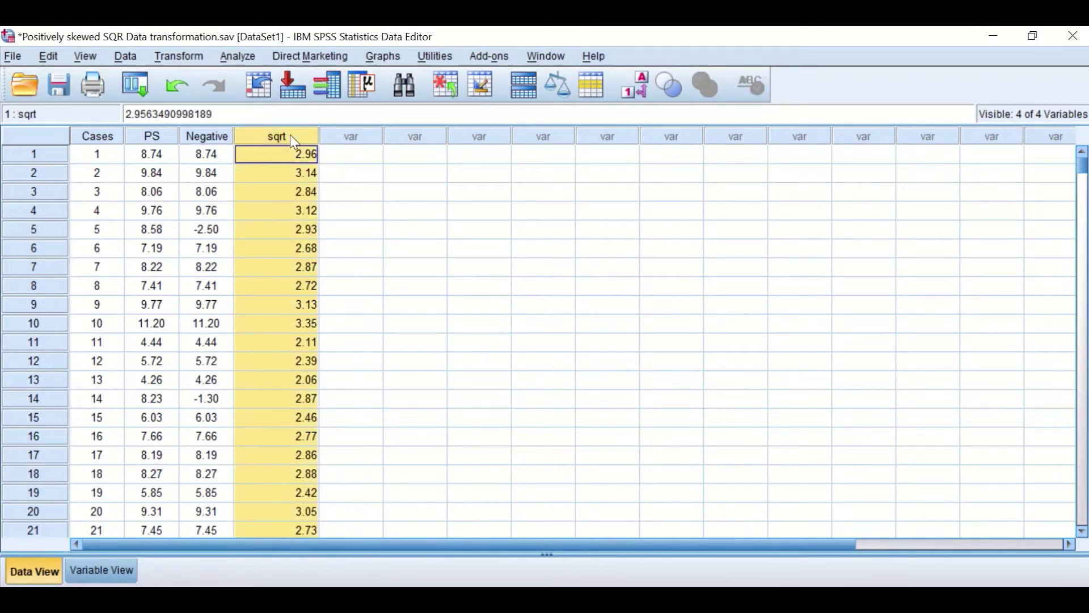
{"action": "key", "text": "Delete"}
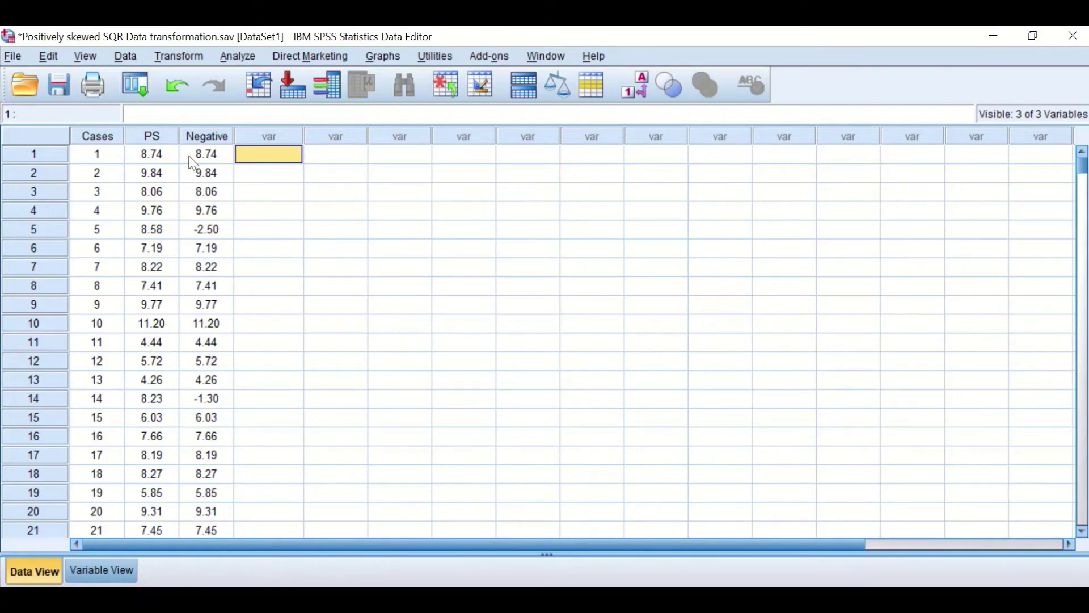
{"action": "left_click", "coordinate": [179, 56]}
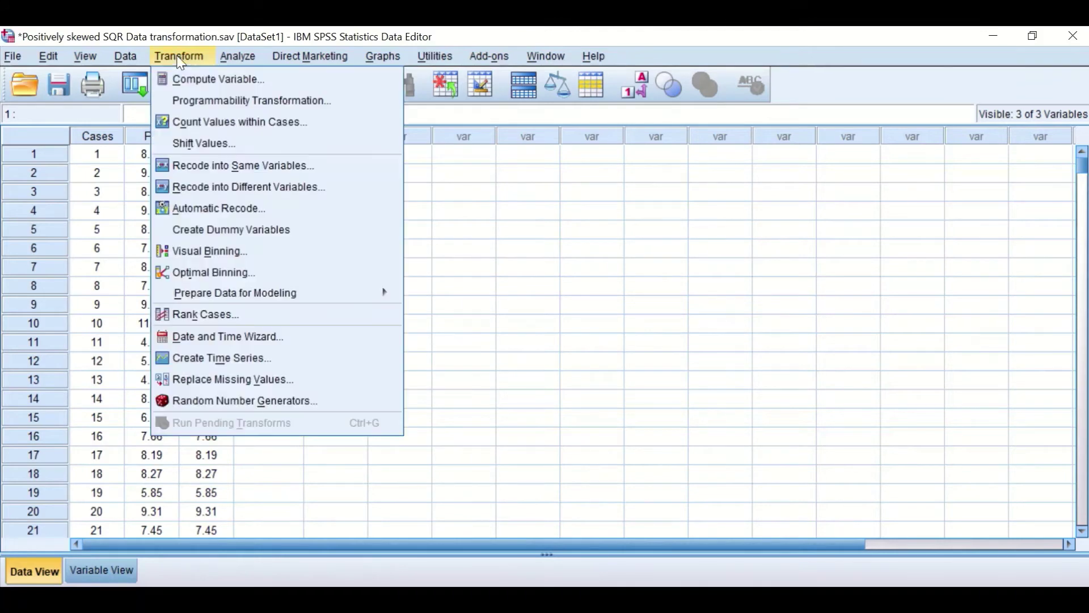
{"action": "left_click", "coordinate": [191, 79]}
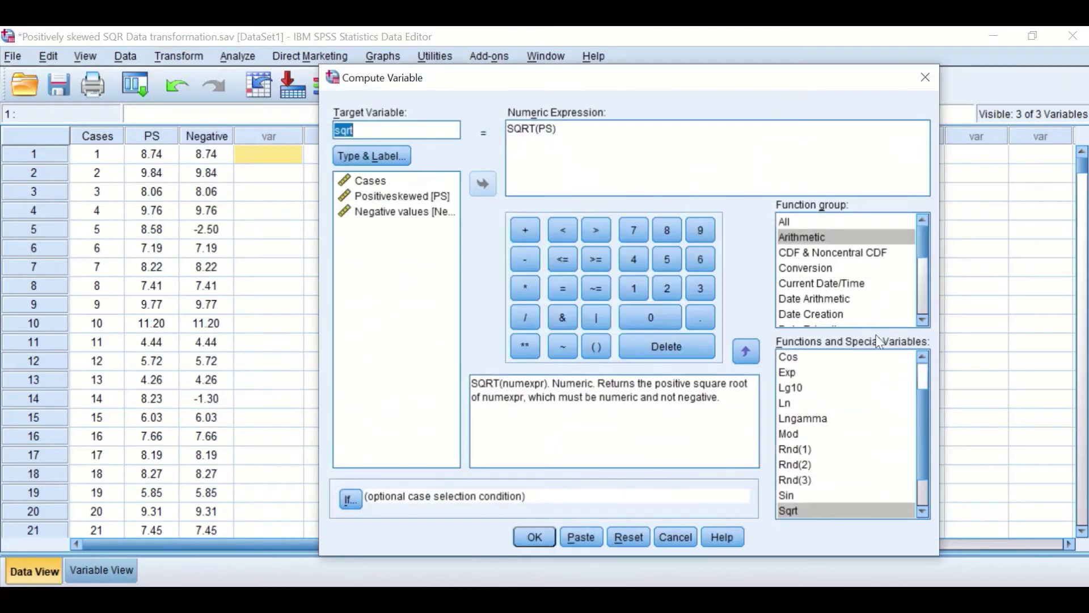
{"action": "left_click", "coordinate": [636, 536]}
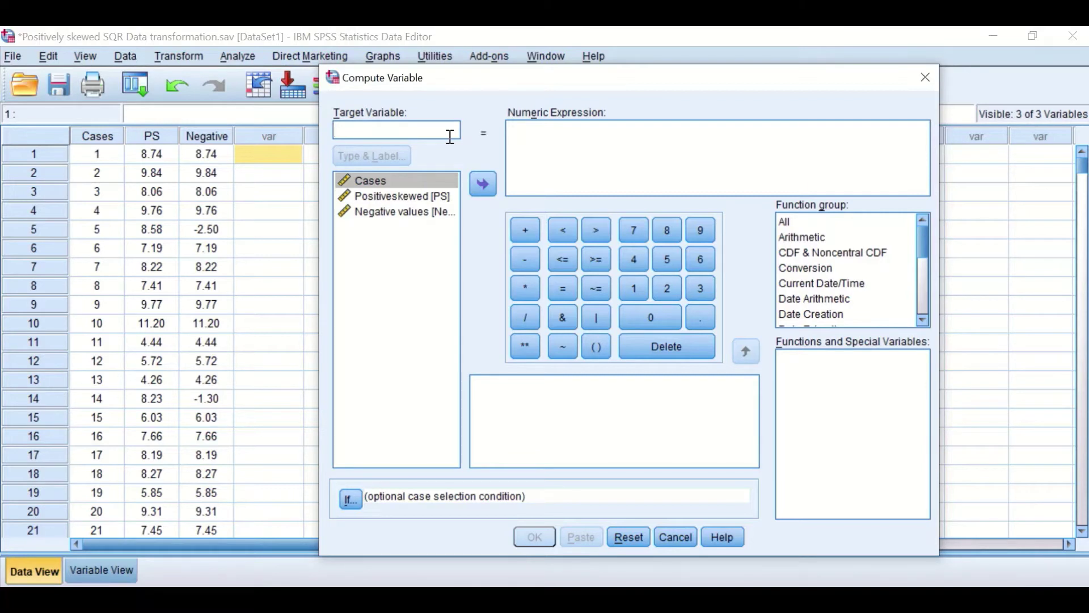
Name the target variable SQRPS and insert the arithmetic Sqrt function into the numeric expression.
{"action": "type", "text": "S"}
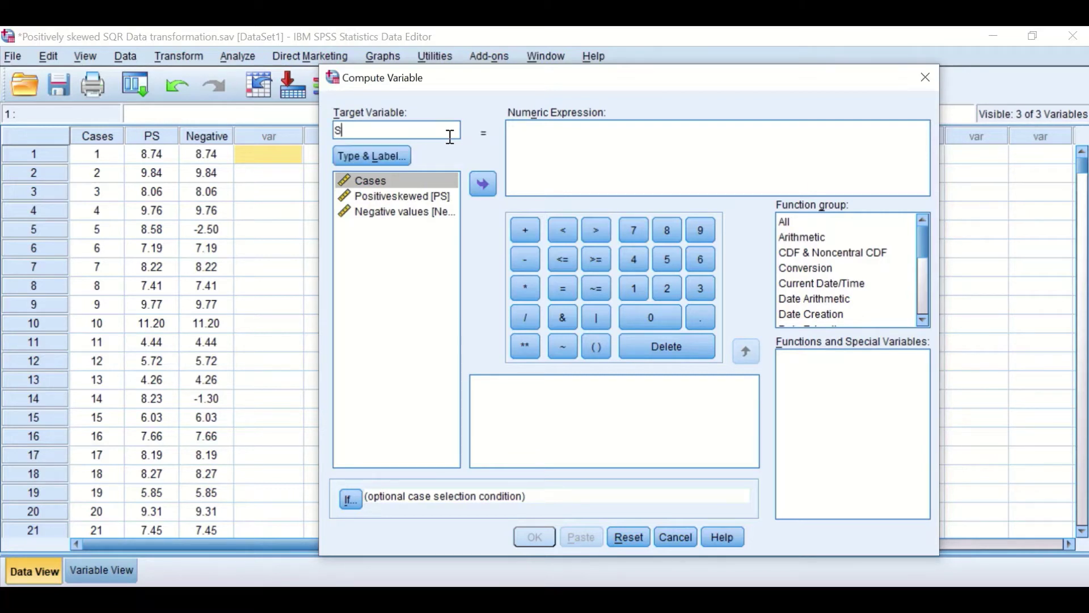
{"action": "type", "text": "QRPS"}
{"action": "left_click", "coordinate": [801, 237]}
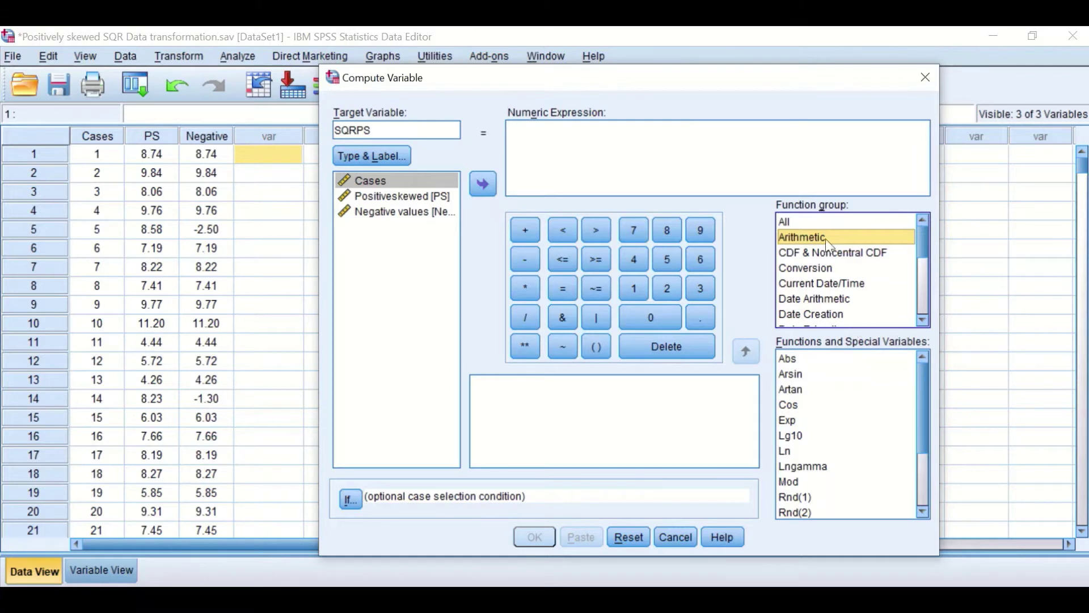
{"action": "scroll", "coordinate": [825, 270], "scroll_direction": "down", "scroll_amount": 1}
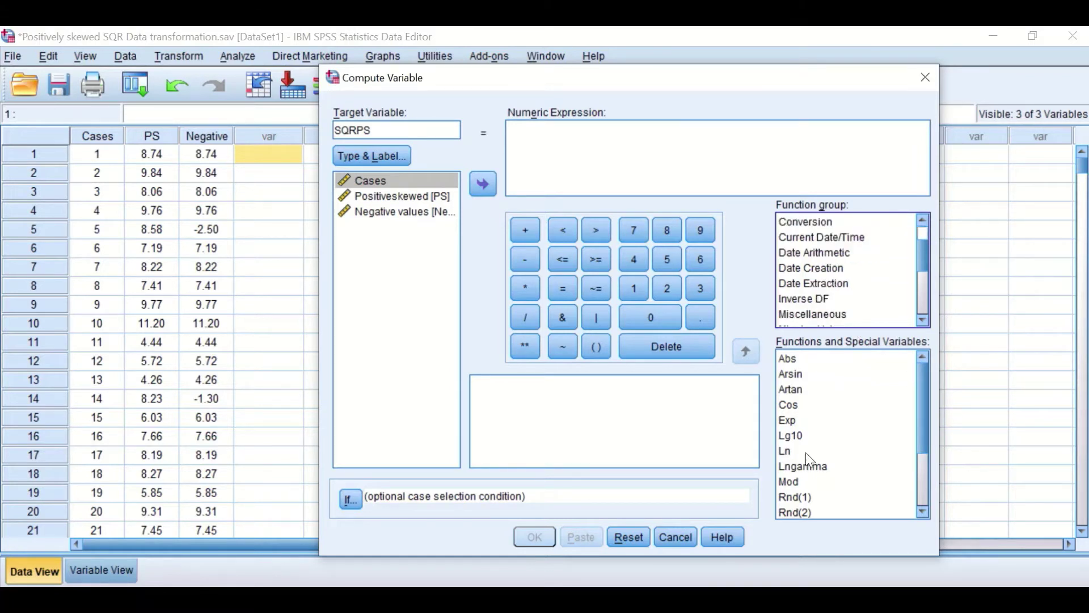
{"action": "scroll", "coordinate": [810, 460], "scroll_direction": "down", "scroll_amount": 2}
{"action": "left_click", "coordinate": [794, 466]}
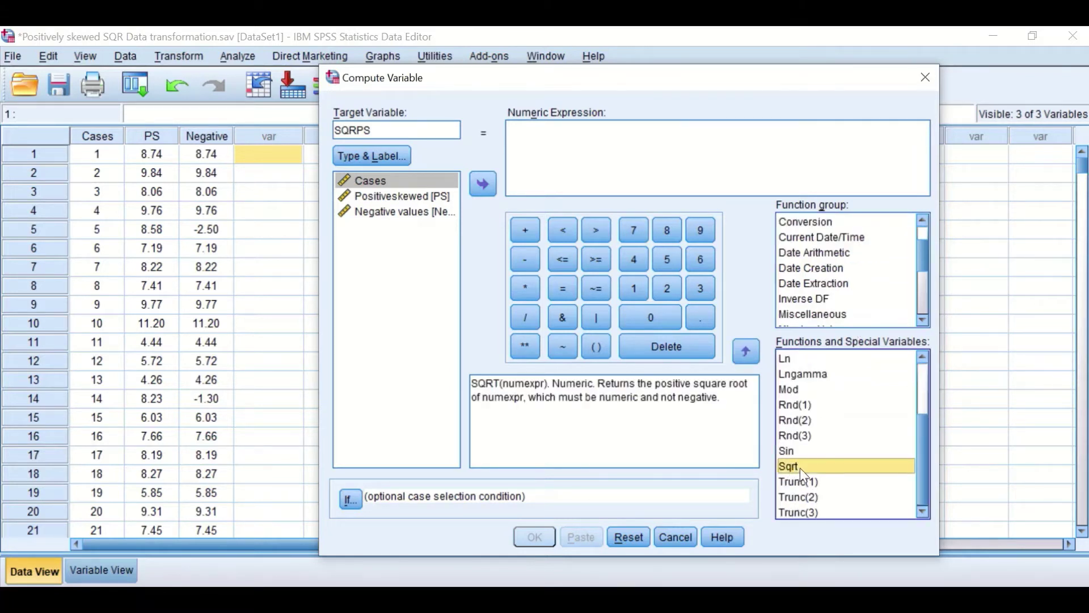
{"action": "left_click", "coordinate": [747, 351]}
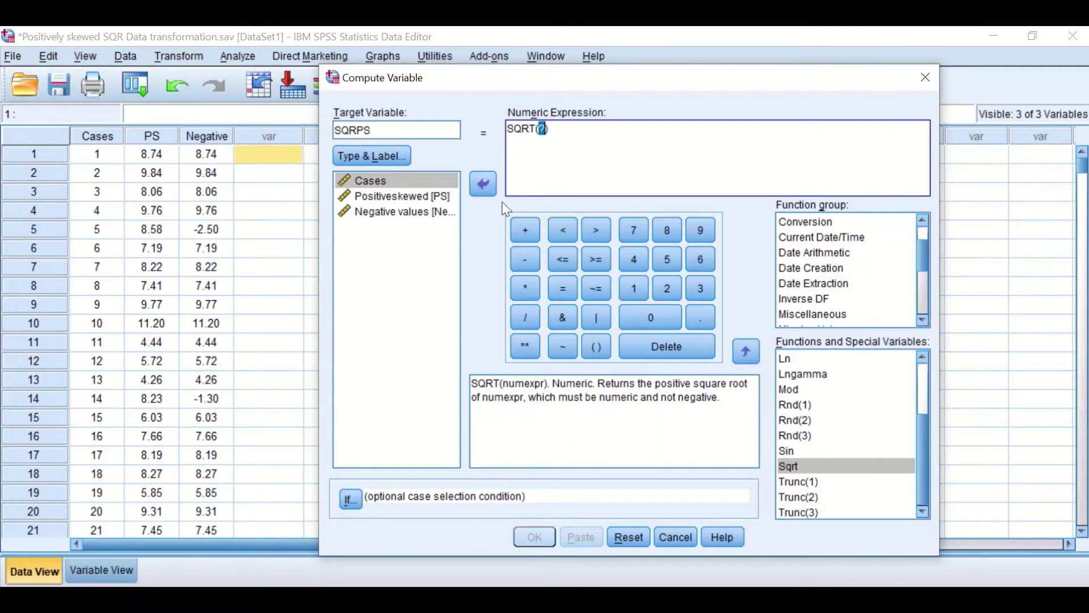
Complete the expression as SQRT(PS) using the Positiveskewed variable and compute the new variable.
{"action": "left_click_drag", "start_coordinate": [362, 198], "coordinate": [561, 126]}
{"action": "left_click", "coordinate": [559, 129]}
{"action": "key", "text": "BackSpace"}
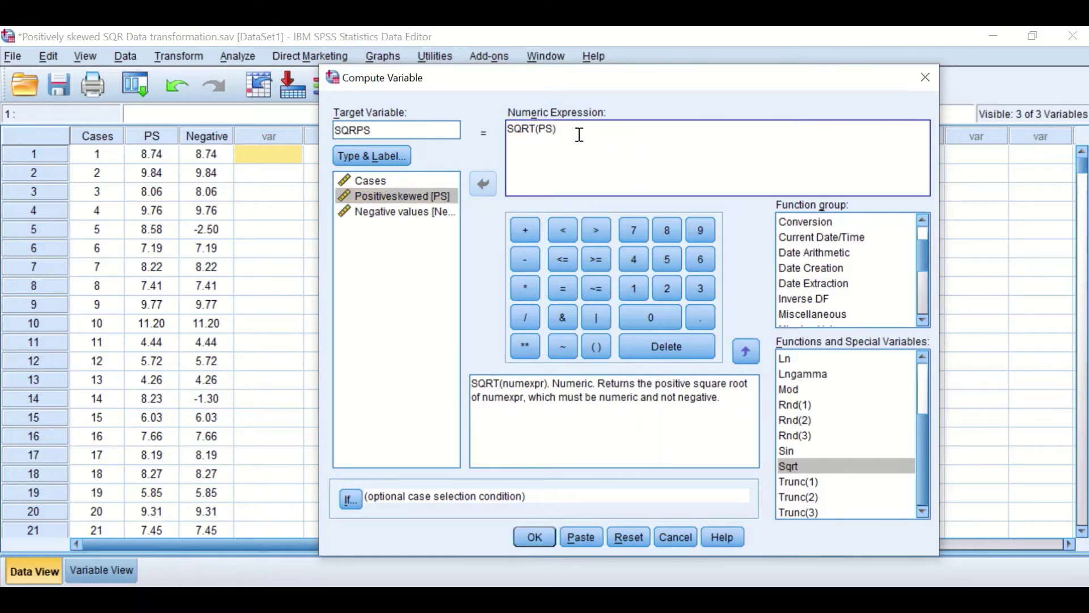
{"action": "left_click", "coordinate": [533, 536]}
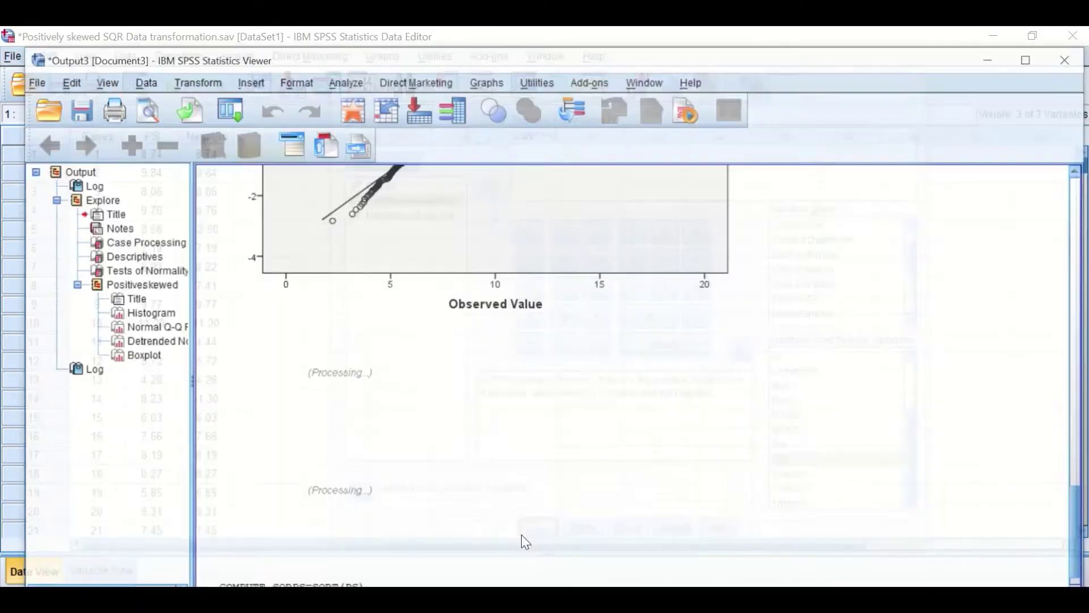
{"action": "scroll", "coordinate": [877, 347], "scroll_direction": "down", "scroll_amount": 3}
{"action": "scroll", "coordinate": [992, 347], "scroll_direction": "down", "scroll_amount": 10}
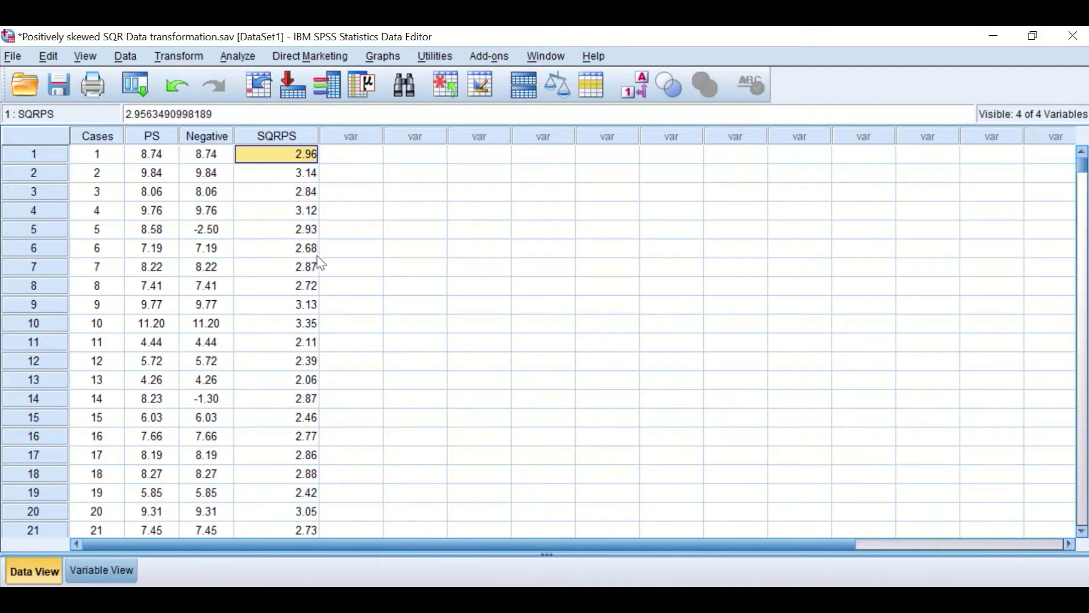
Add SQRPS to the Explore dependent list alongside Positiveskewed and run the analysis.
{"action": "left_click", "coordinate": [246, 59]}
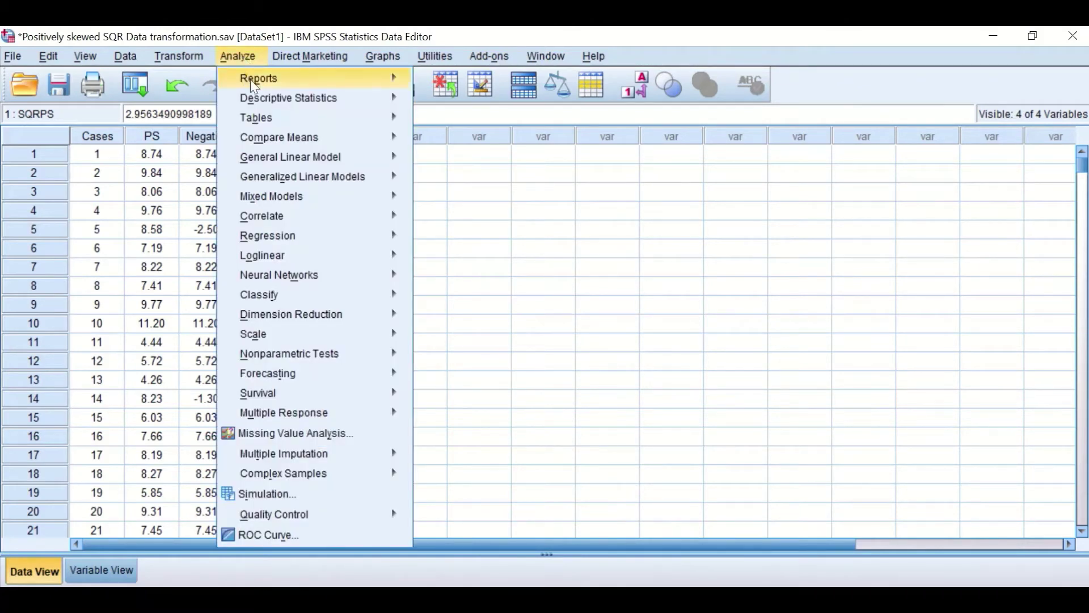
{"action": "mouse_move", "coordinate": [257, 96]}
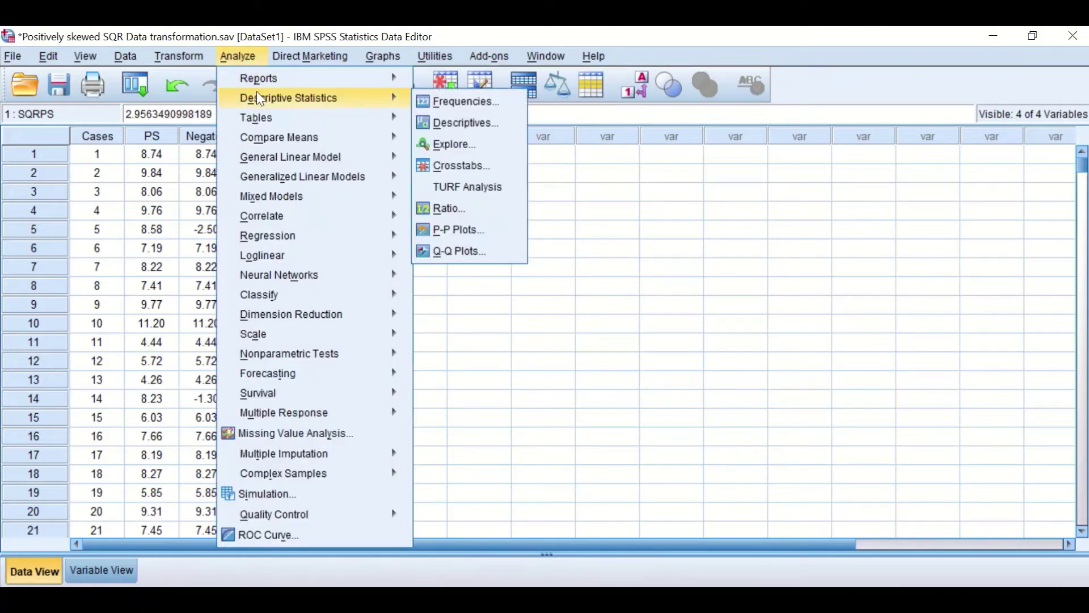
{"action": "left_click", "coordinate": [457, 144]}
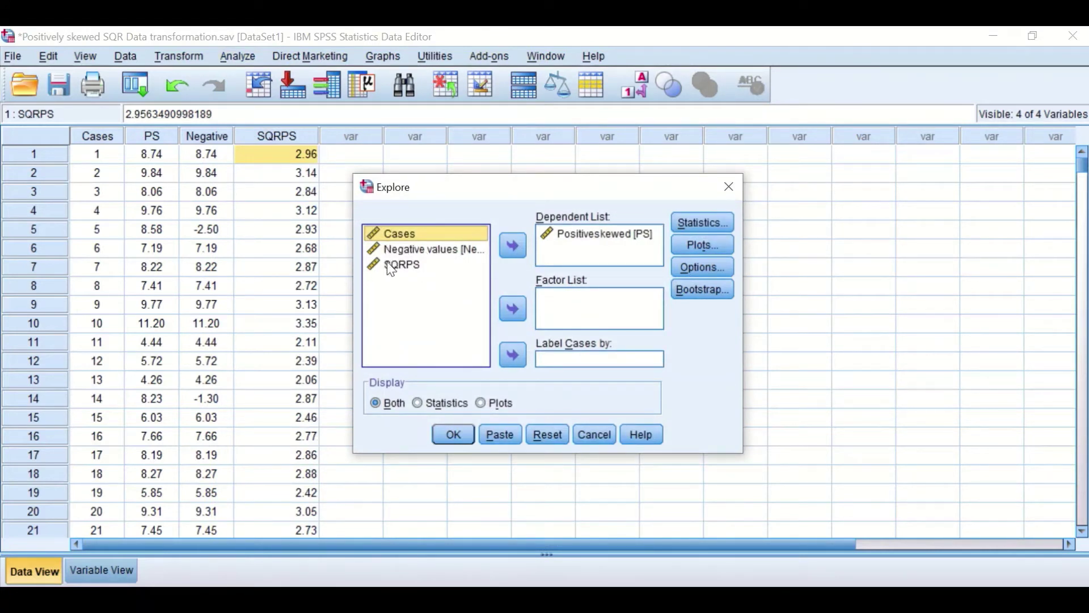
{"action": "left_click_drag", "start_coordinate": [391, 269], "coordinate": [568, 262]}
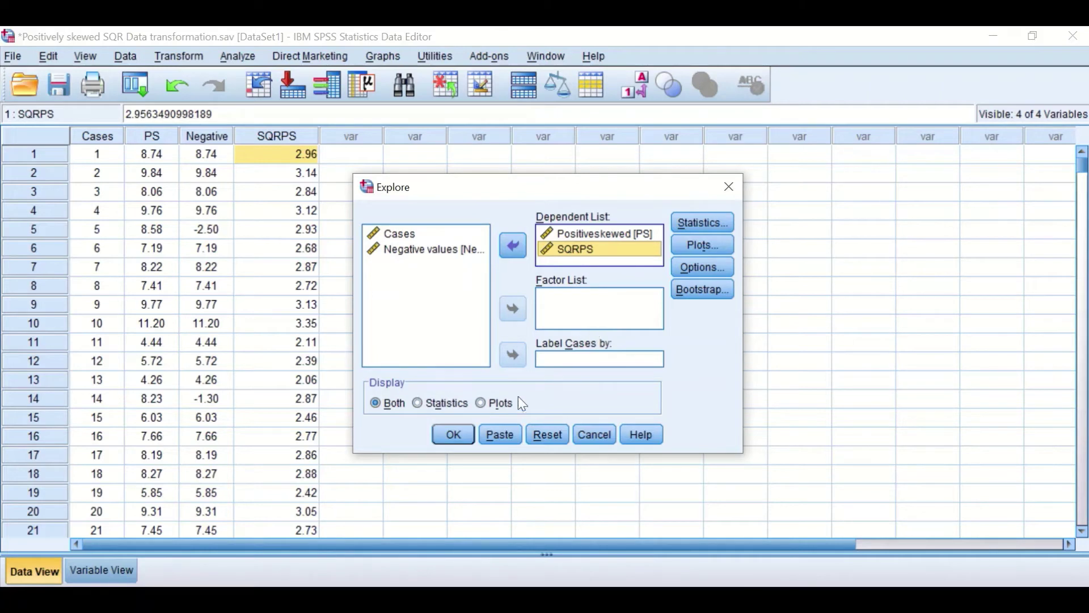
{"action": "left_click", "coordinate": [453, 435]}
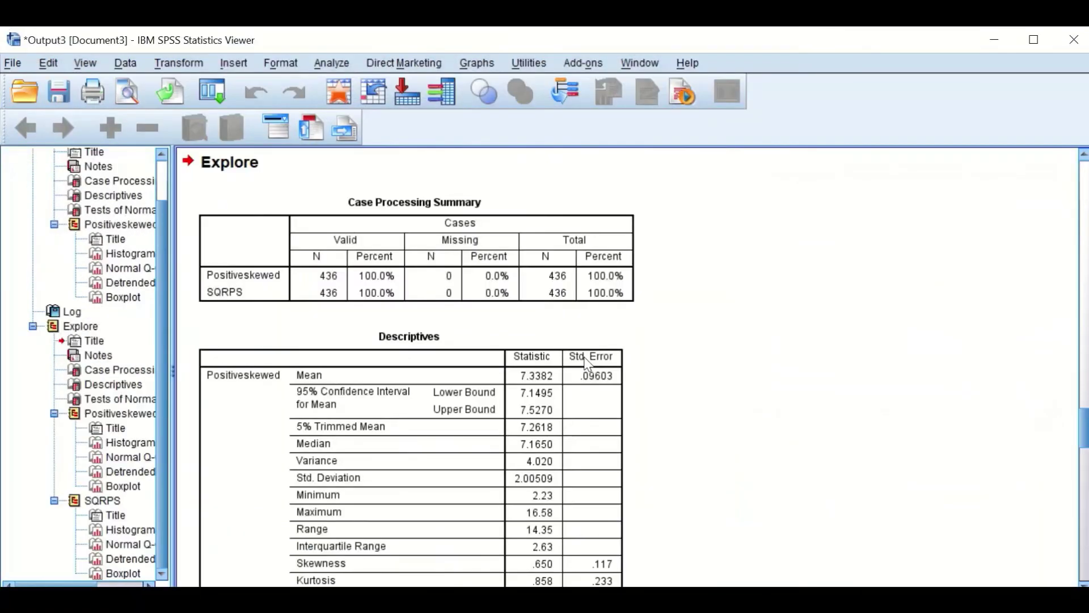
Compare the skewness, kurtosis and Tests of Normality of Positiveskewed and SQRPS in the Explore output.
{"action": "scroll", "coordinate": [587, 363], "scroll_direction": "down", "scroll_amount": 6}
{"action": "left_click", "coordinate": [589, 361]}
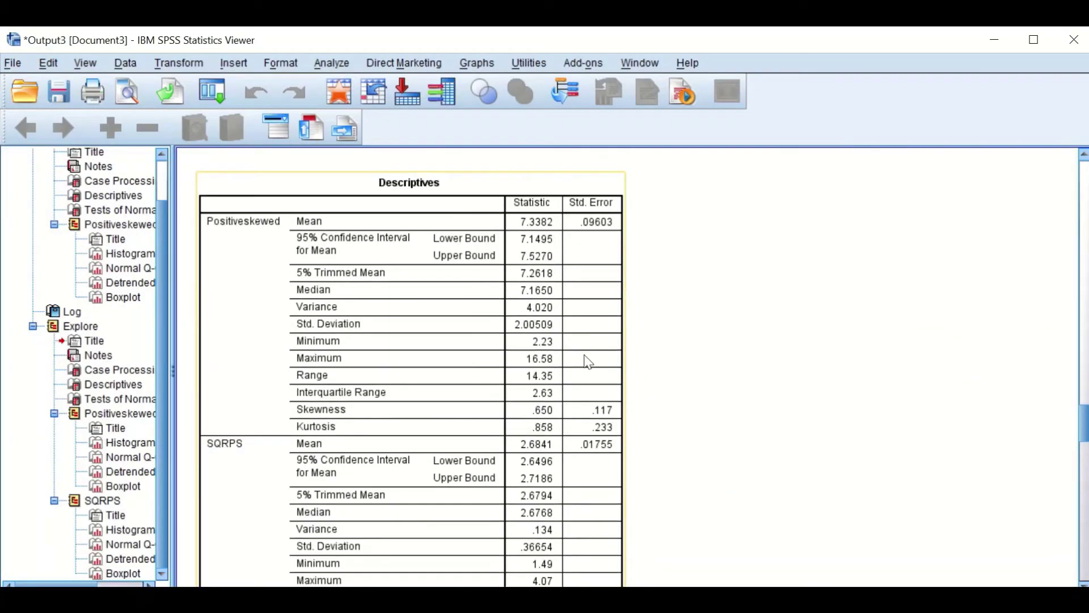
{"action": "scroll", "coordinate": [588, 361], "scroll_direction": "up", "scroll_amount": 2}
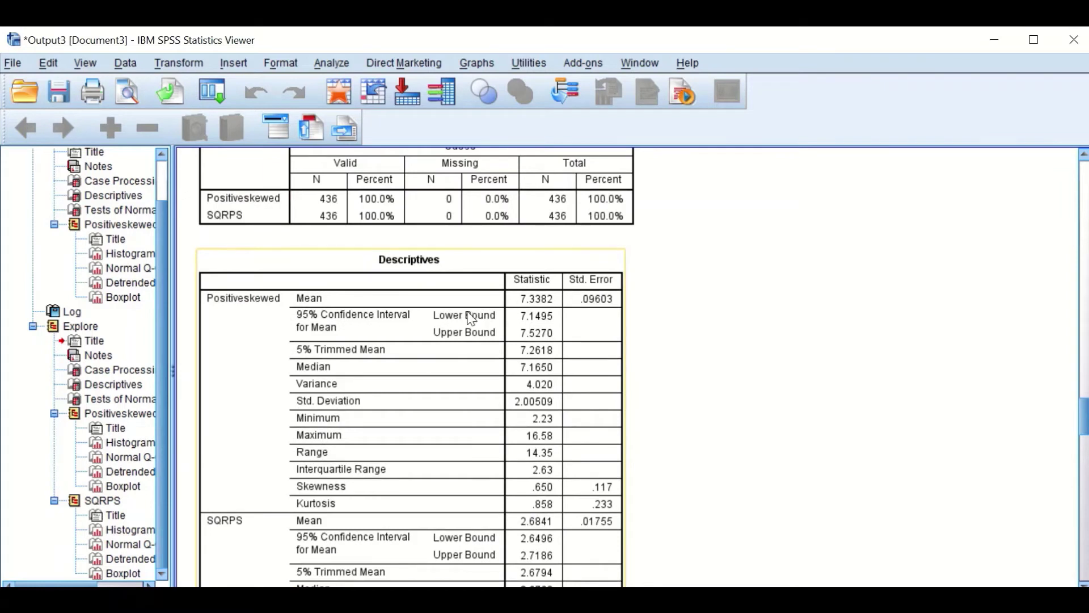
{"action": "scroll", "coordinate": [466, 316], "scroll_direction": "down", "scroll_amount": 2}
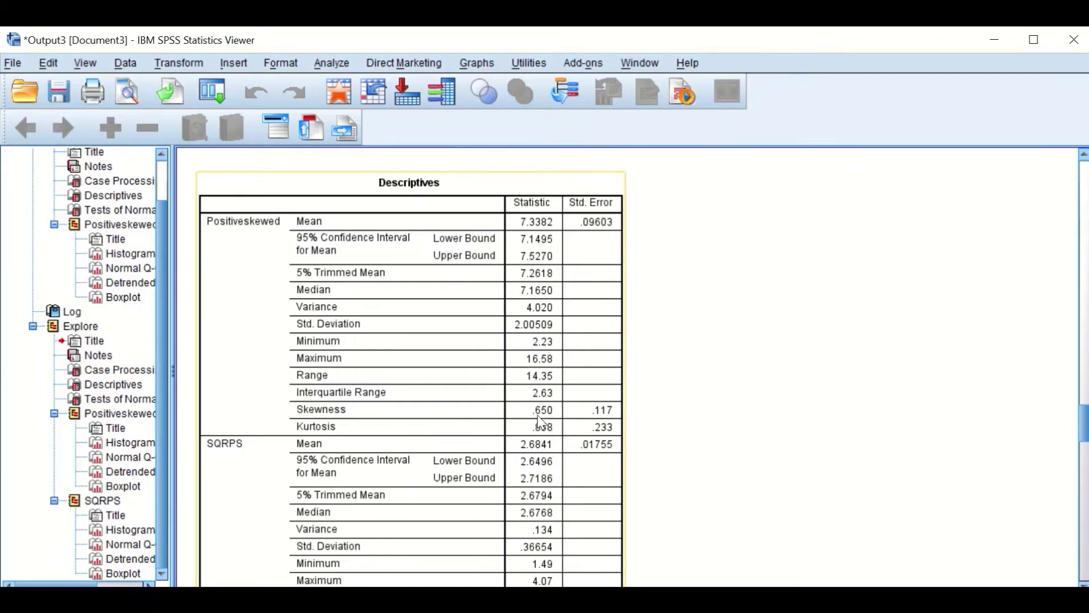
{"action": "scroll", "coordinate": [562, 414], "scroll_direction": "down", "scroll_amount": 3}
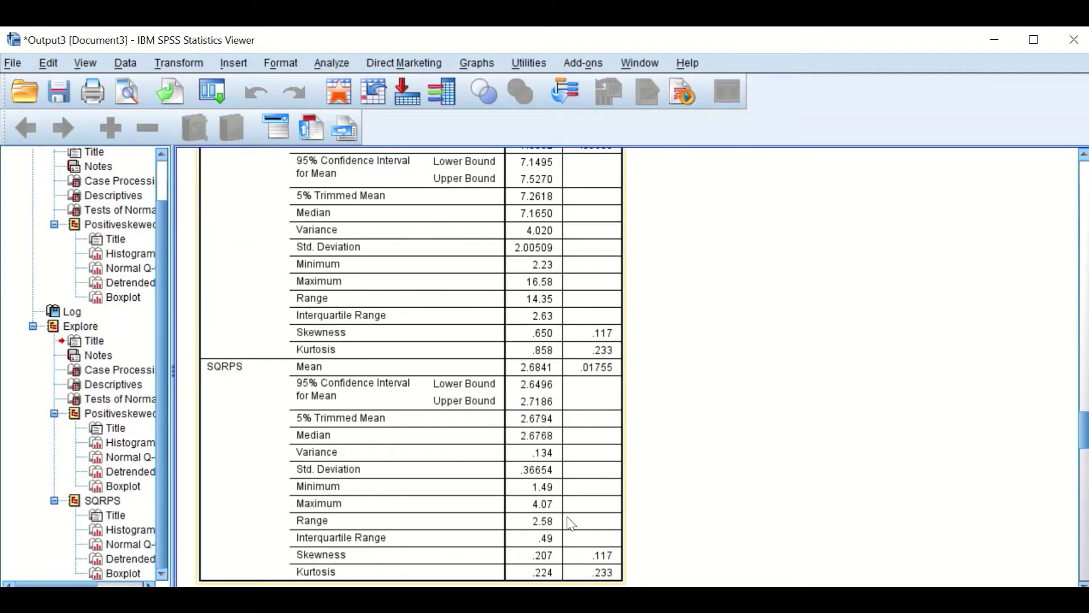
{"action": "left_click", "coordinate": [544, 551]}
{"action": "scroll", "coordinate": [542, 539], "scroll_direction": "down", "scroll_amount": 3}
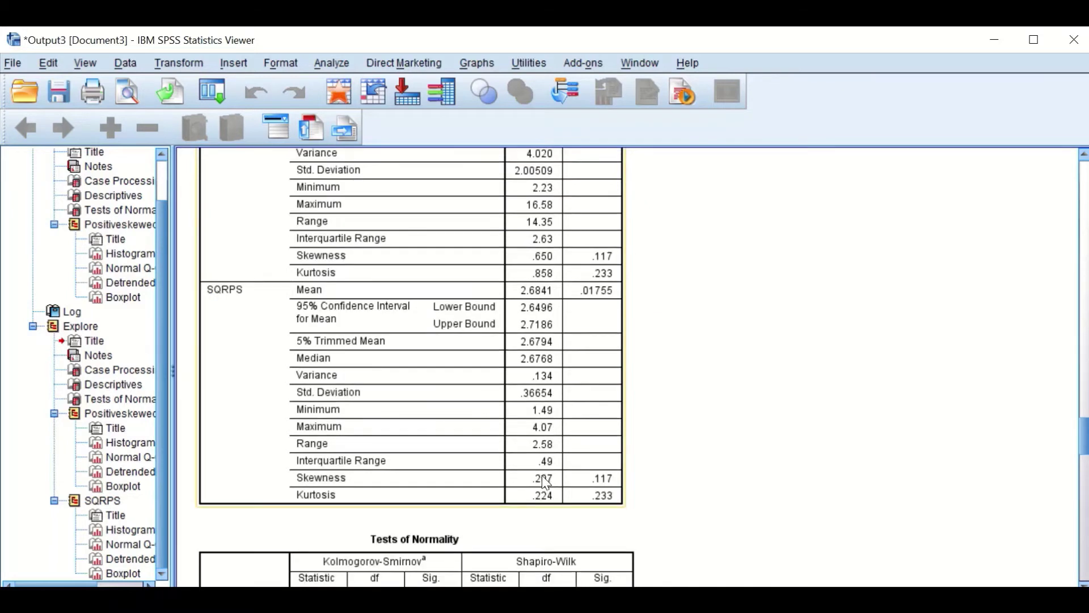
{"action": "scroll", "coordinate": [547, 483], "scroll_direction": "down", "scroll_amount": 6}
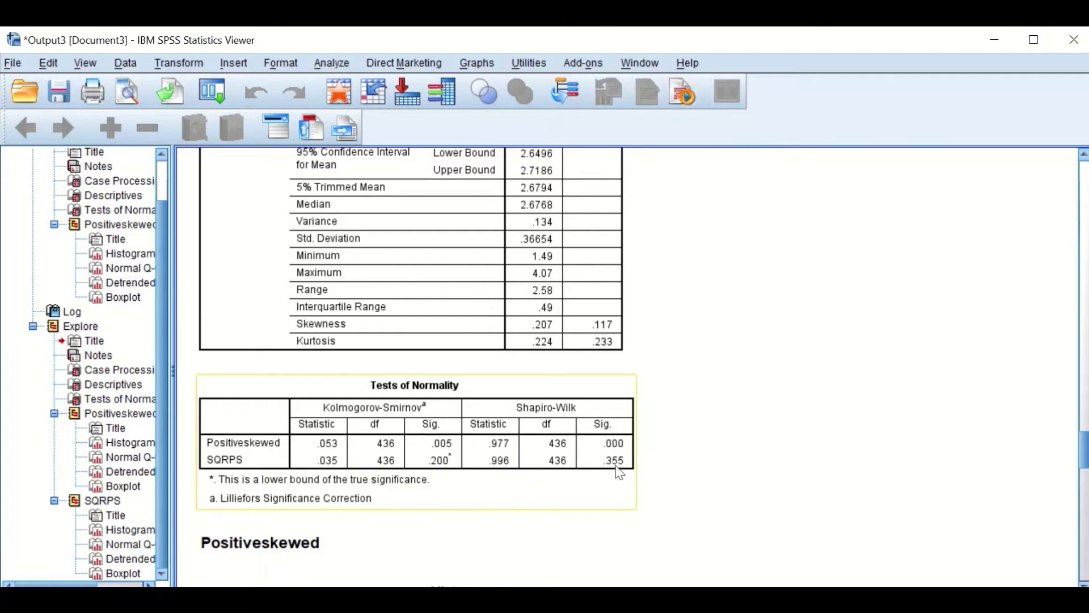
Compare the histograms and Q-Q plots of Positiveskewed and SQRPS in the Explore output.
{"action": "scroll", "coordinate": [597, 468], "scroll_direction": "down", "scroll_amount": 3}
{"action": "scroll", "coordinate": [597, 468], "scroll_direction": "down", "scroll_amount": 2}
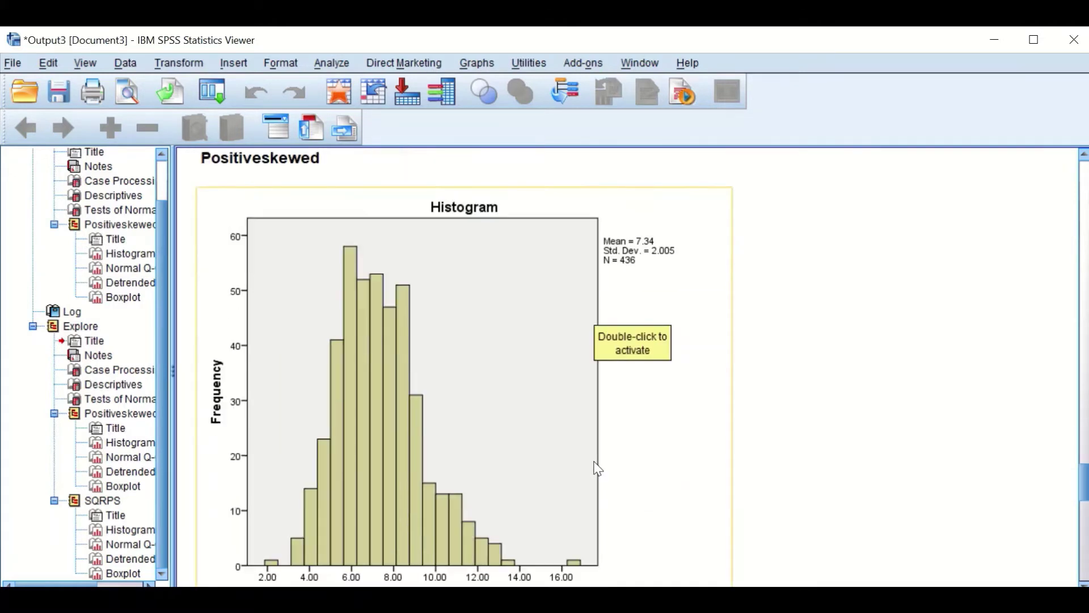
{"action": "scroll", "coordinate": [597, 468], "scroll_direction": "down", "scroll_amount": 2}
{"action": "scroll", "coordinate": [599, 469], "scroll_direction": "down", "scroll_amount": 2}
{"action": "scroll", "coordinate": [600, 468], "scroll_direction": "up", "scroll_amount": 2}
{"action": "scroll", "coordinate": [600, 468], "scroll_direction": "down", "scroll_amount": 3}
{"action": "scroll", "coordinate": [602, 467], "scroll_direction": "down", "scroll_amount": 5}
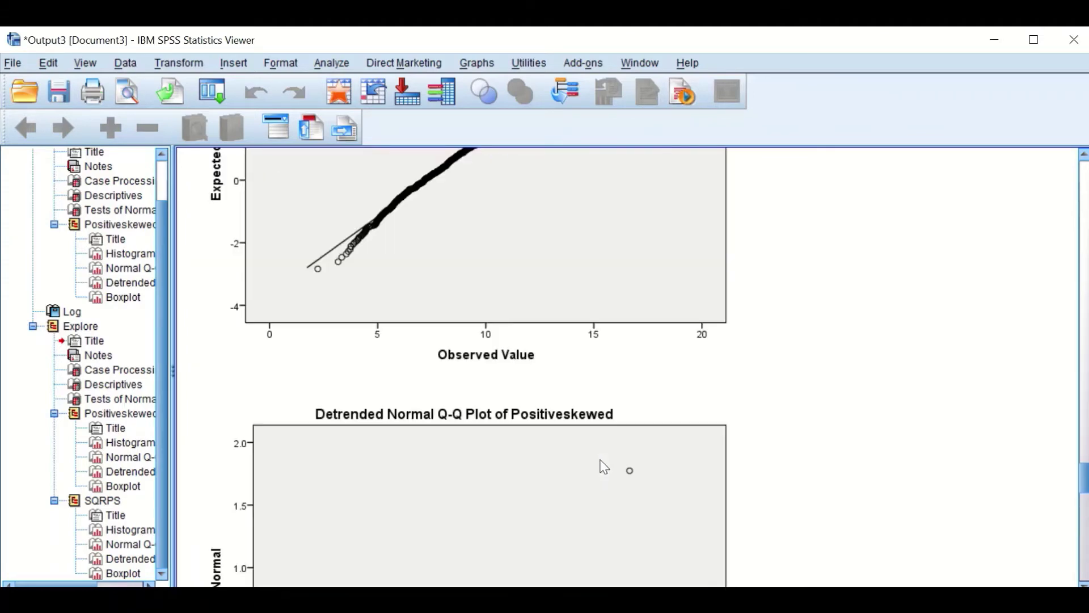
{"action": "scroll", "coordinate": [605, 466], "scroll_direction": "down", "scroll_amount": 5}
{"action": "scroll", "coordinate": [637, 441], "scroll_direction": "up", "scroll_amount": 2}
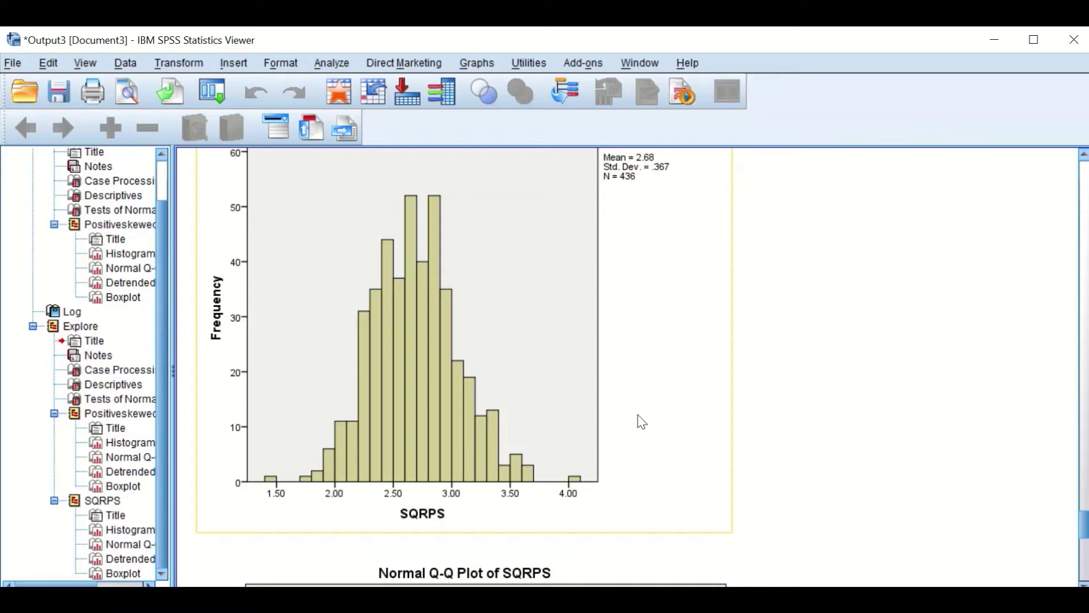
{"action": "left_click", "coordinate": [870, 338]}
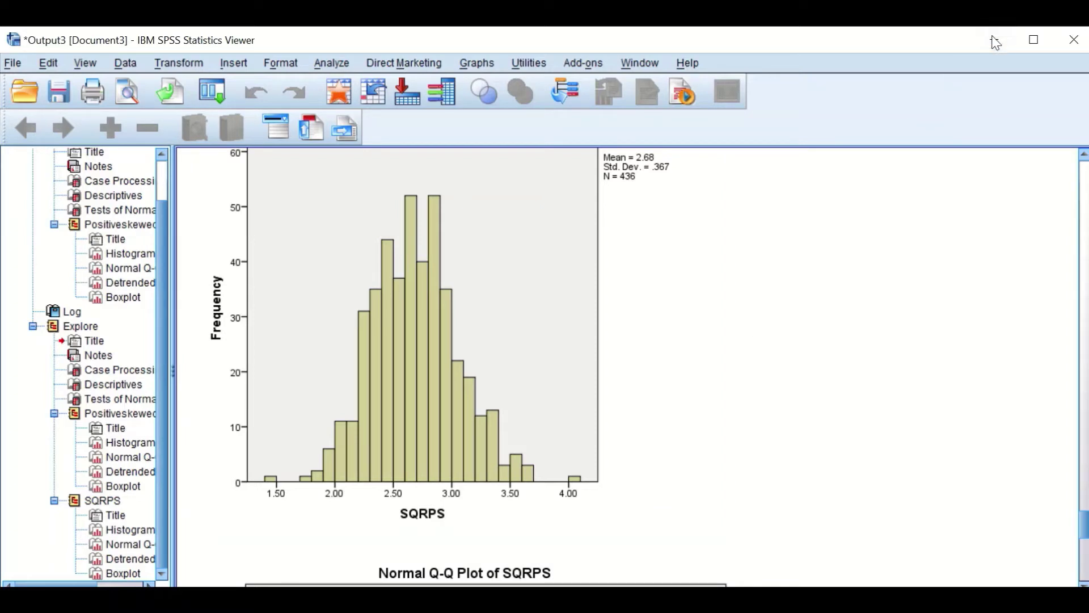
Close the output document without saving it and return to the data.
{"action": "left_click", "coordinate": [1073, 40]}
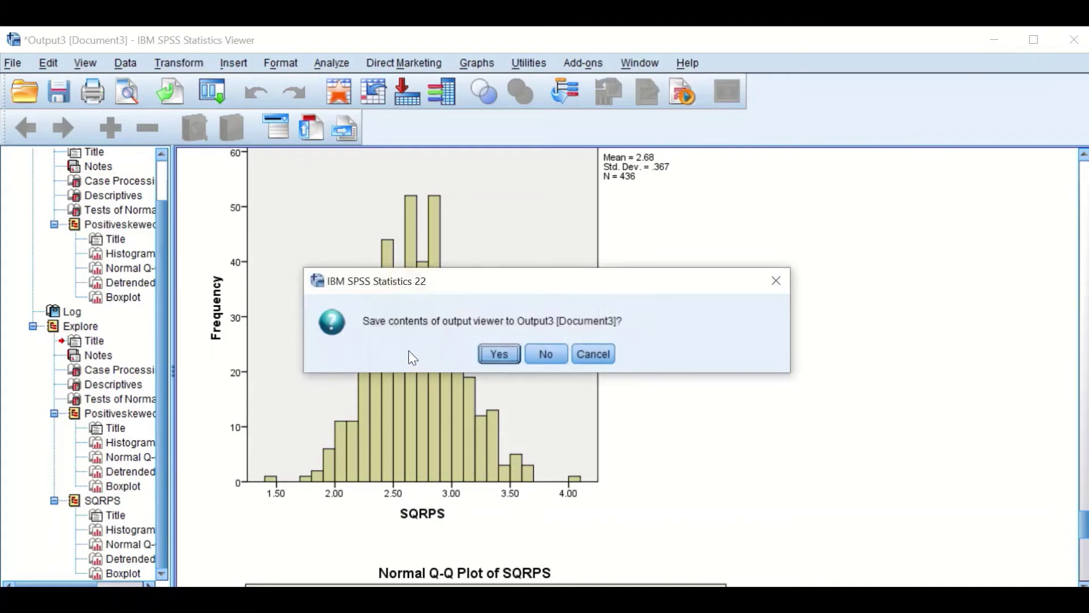
{"action": "left_click", "coordinate": [548, 357]}
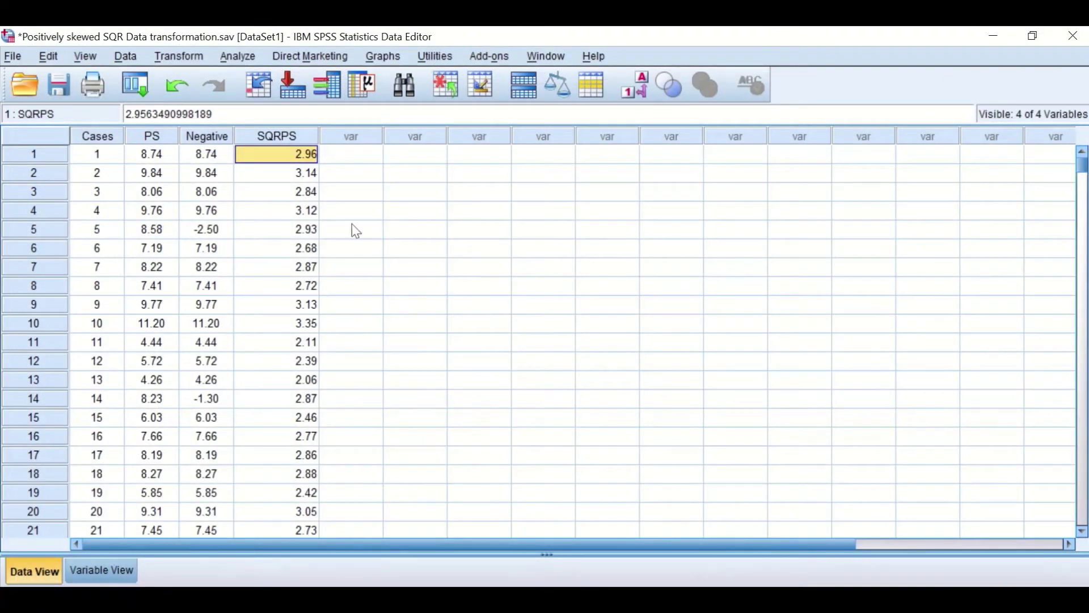
{"action": "left_click", "coordinate": [356, 180]}
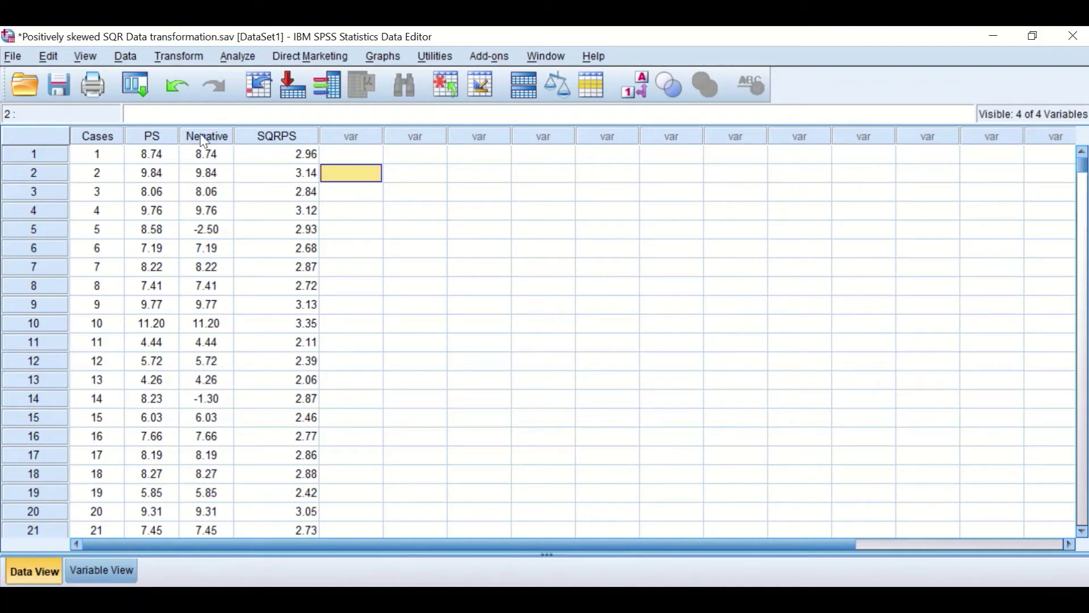
Inspect the below-zero values of the Negative variable in cases 5 and 14.
{"action": "left_click", "coordinate": [217, 234]}
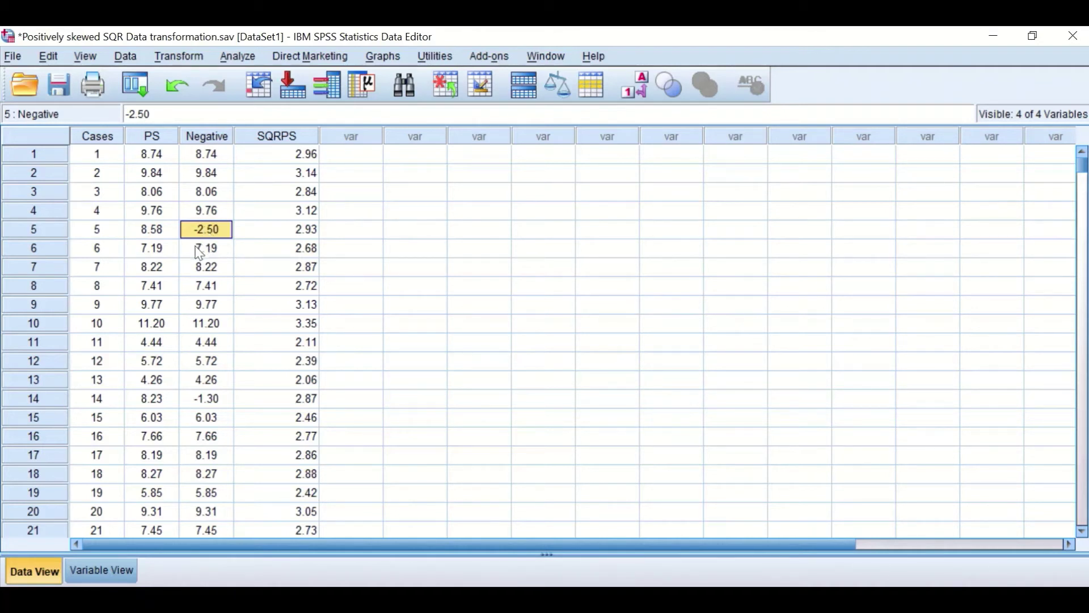
{"action": "left_click", "coordinate": [206, 400]}
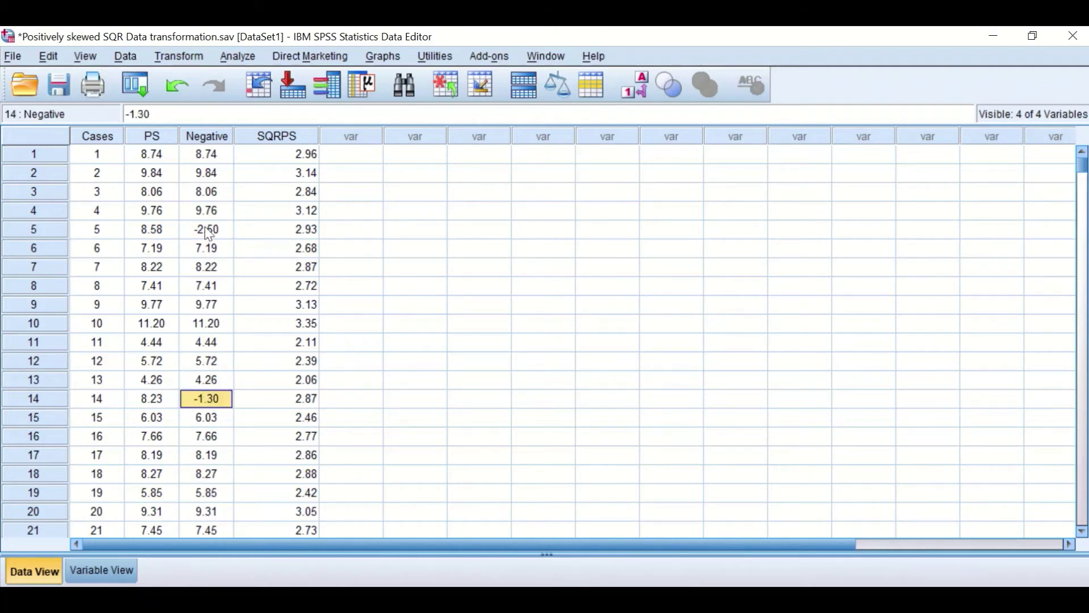
{"action": "left_click", "coordinate": [209, 233]}
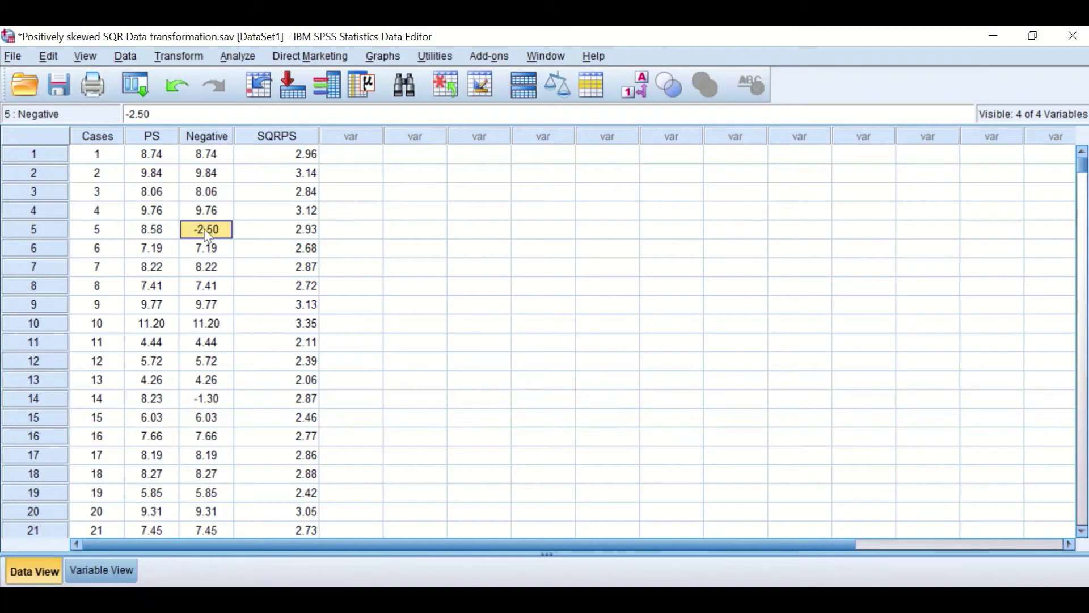
{"action": "left_click", "coordinate": [214, 404]}
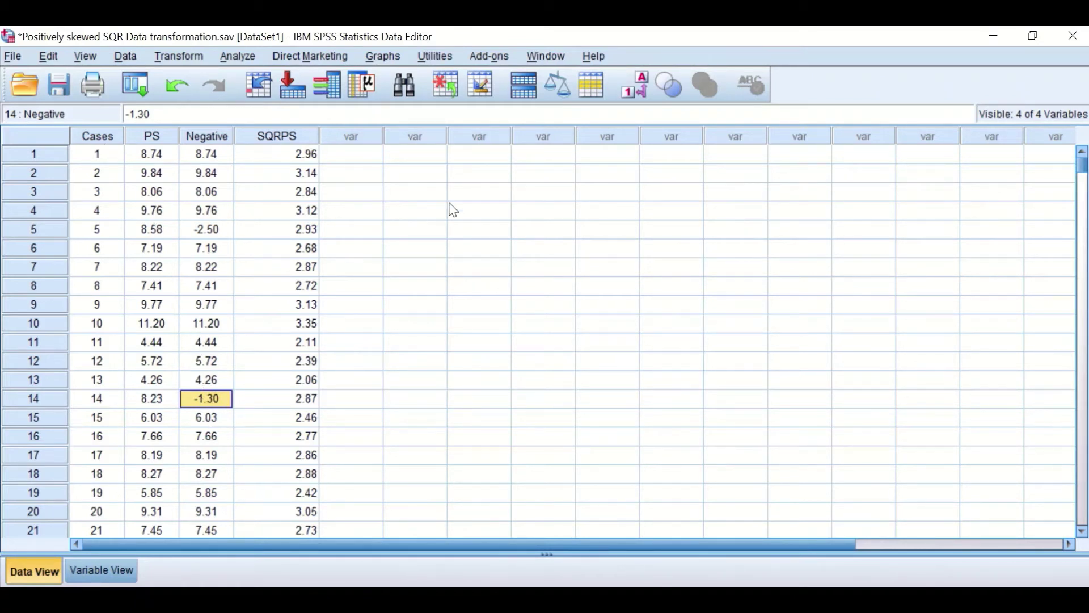
{"action": "left_click", "coordinate": [412, 196]}
Start a cleared Compute Variable definition with the target variable named SQRTNegative.
{"action": "left_click", "coordinate": [179, 57]}
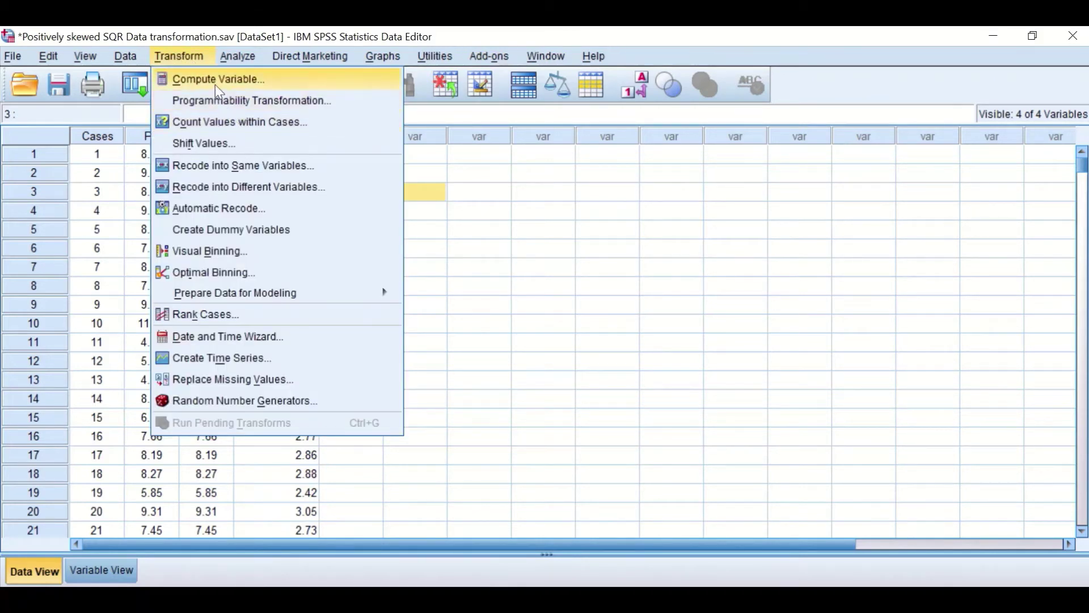
{"action": "left_click", "coordinate": [216, 80]}
{"action": "left_click", "coordinate": [635, 535]}
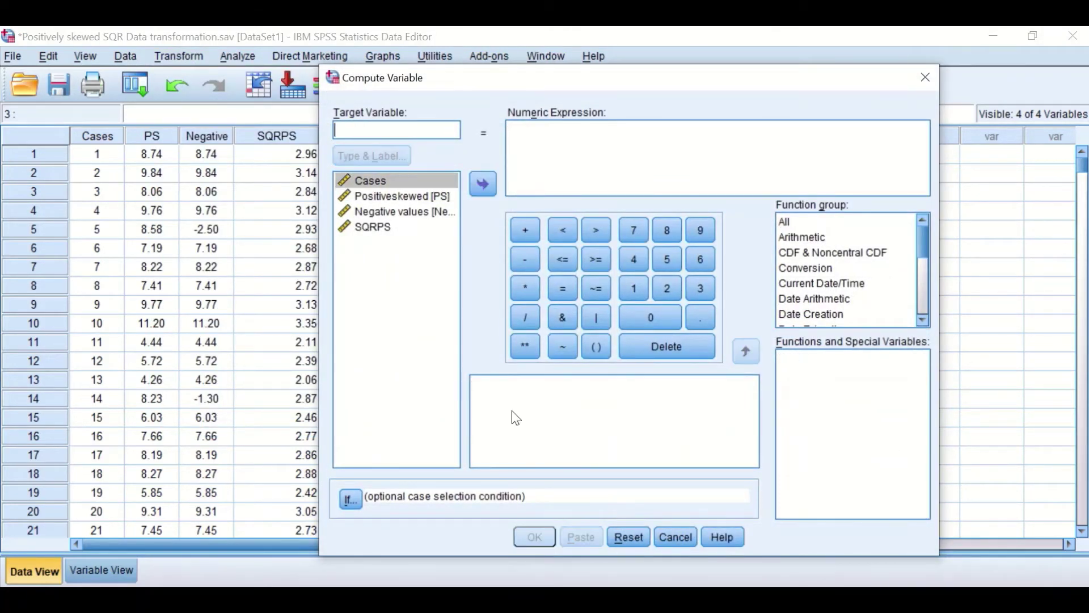
{"action": "left_click_drag", "start_coordinate": [447, 80], "coordinate": [606, 85]}
{"action": "left_click", "coordinate": [532, 129]}
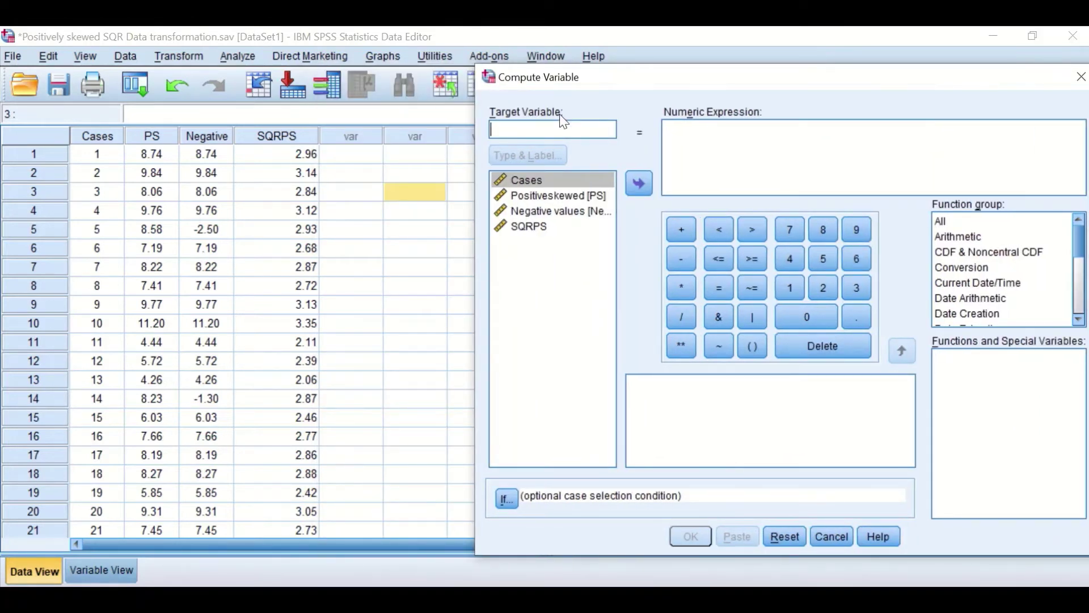
{"action": "type", "text": "SQRT"}
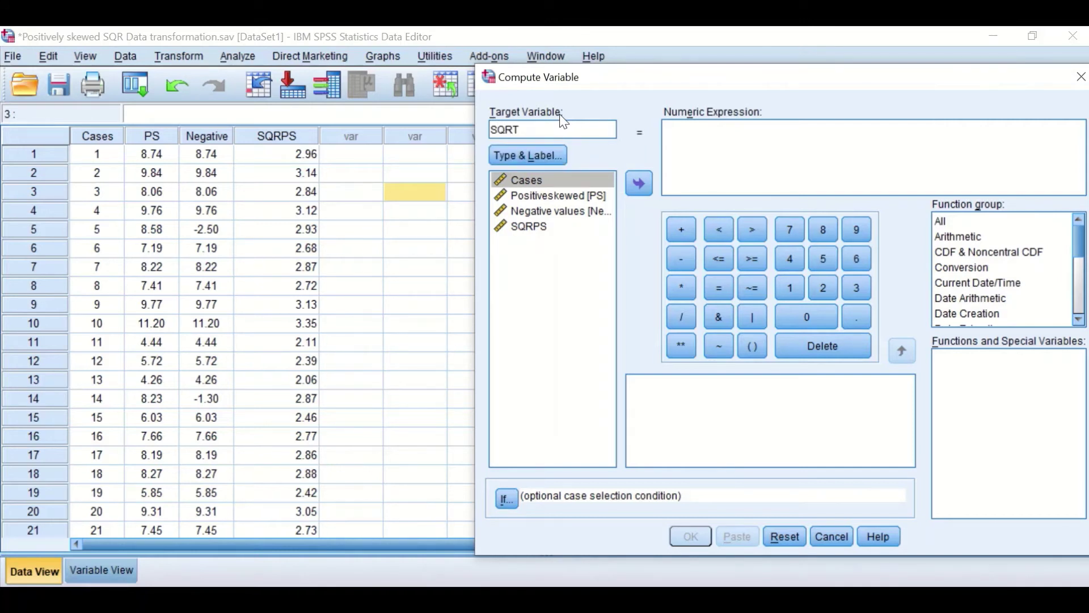
{"action": "type", "text": "Ne"}
{"action": "left_click_drag", "start_coordinate": [956, 75], "coordinate": [810, 69]}
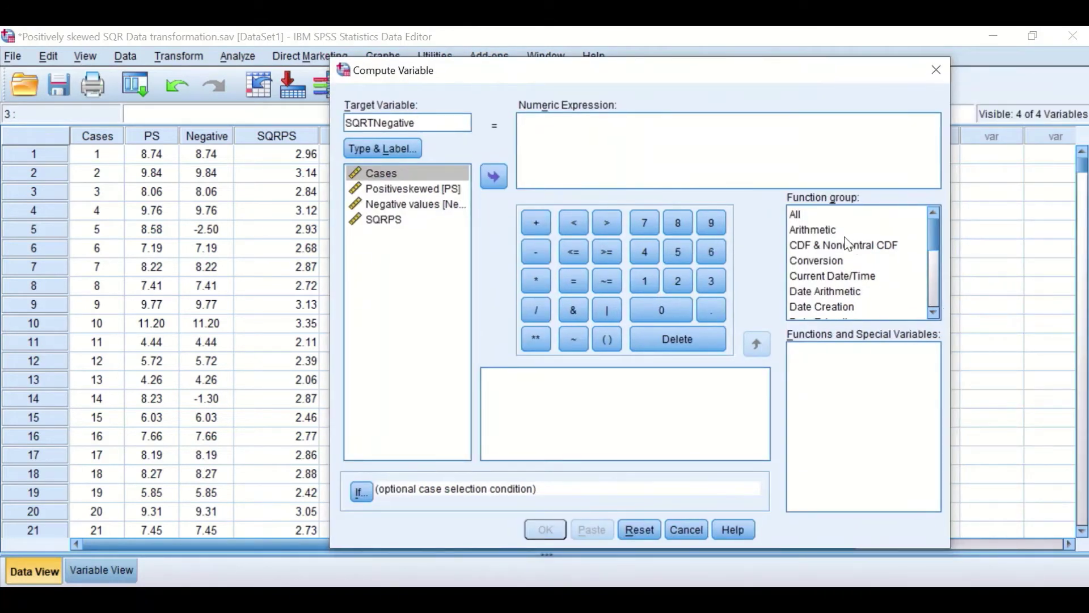
Build the numeric expression SQRT(Negative) from the arithmetic Sqrt function with the Negative values variable as its argument.
{"action": "left_click", "coordinate": [821, 232]}
{"action": "scroll", "coordinate": [825, 446], "scroll_direction": "down", "scroll_amount": 2}
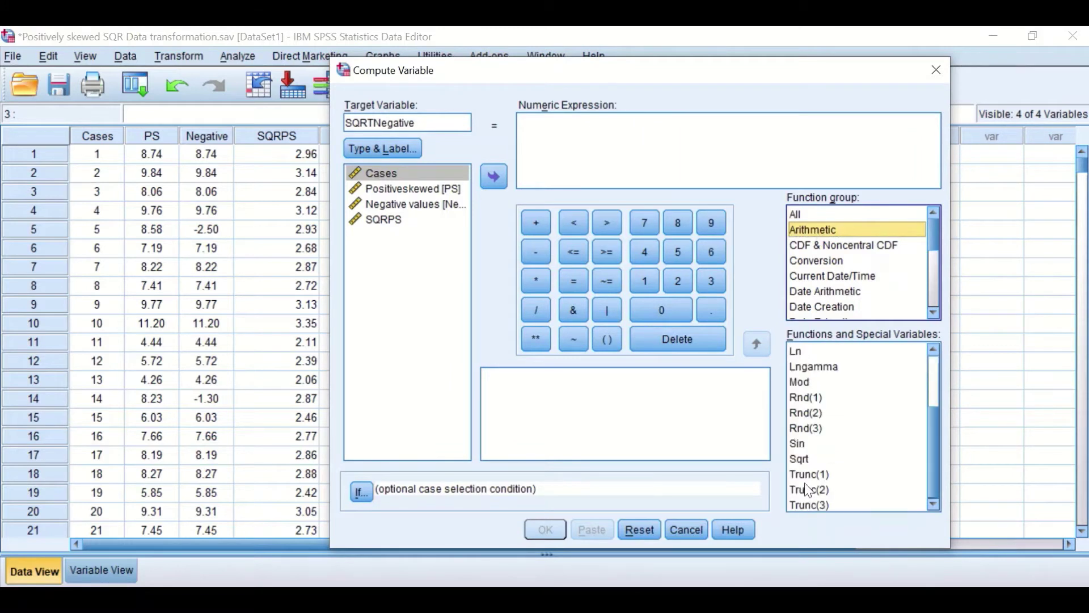
{"action": "left_click_drag", "start_coordinate": [797, 458], "coordinate": [565, 136]}
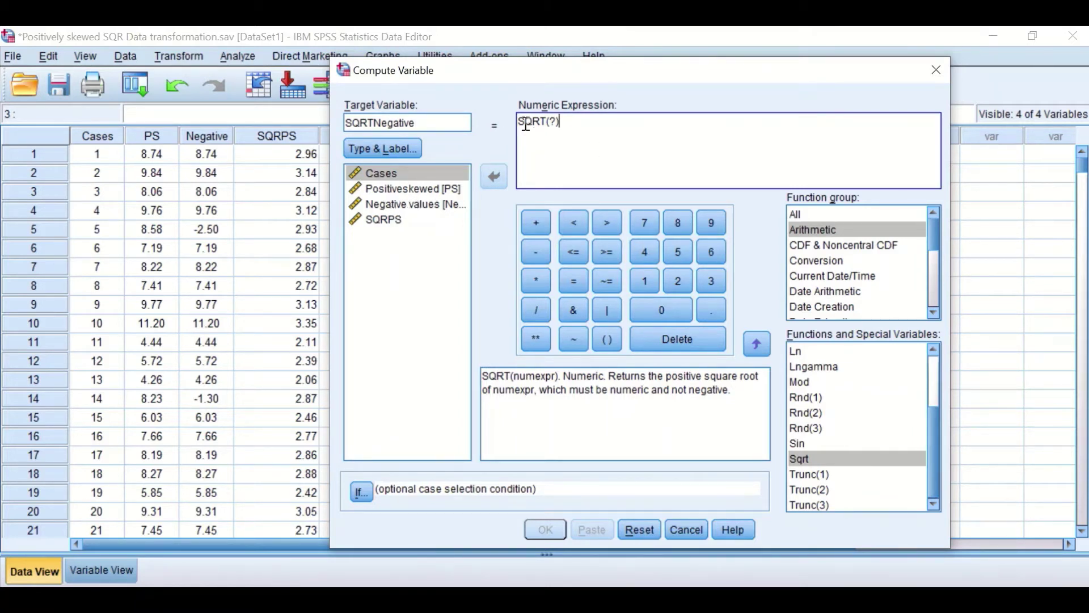
{"action": "left_click_drag", "start_coordinate": [548, 122], "coordinate": [556, 121]}
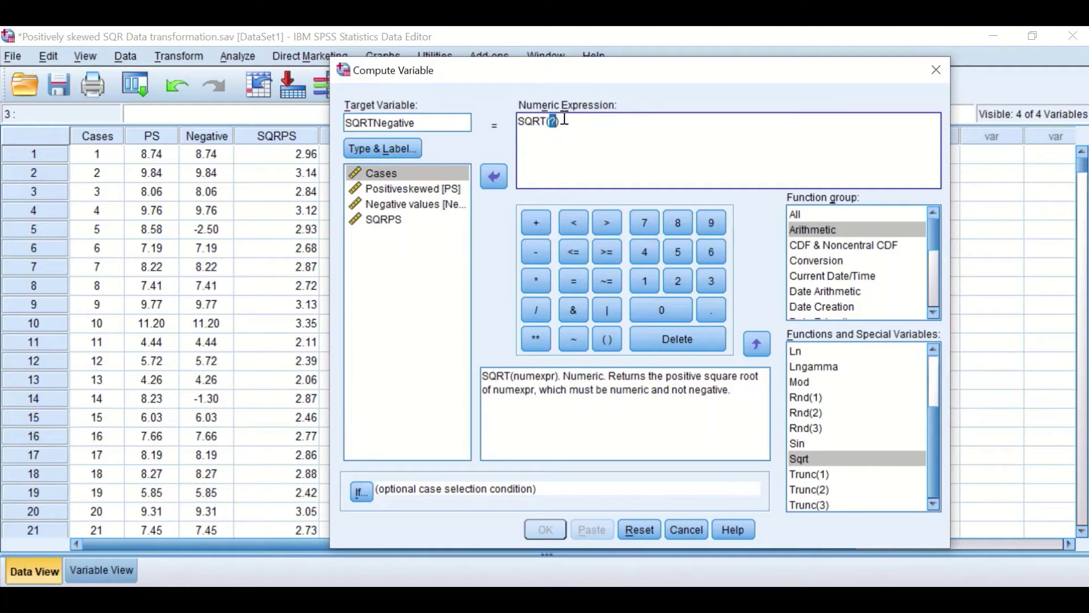
{"action": "key", "text": "Delete"}
{"action": "left_click", "coordinate": [392, 207]}
{"action": "left_click", "coordinate": [393, 206]}
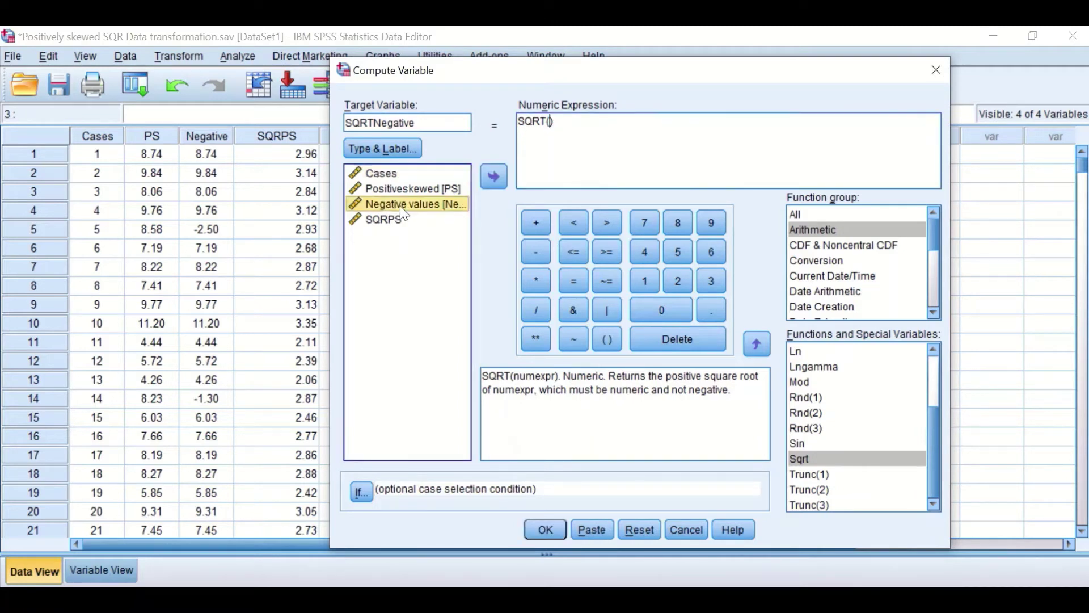
{"action": "left_click", "coordinate": [494, 178]}
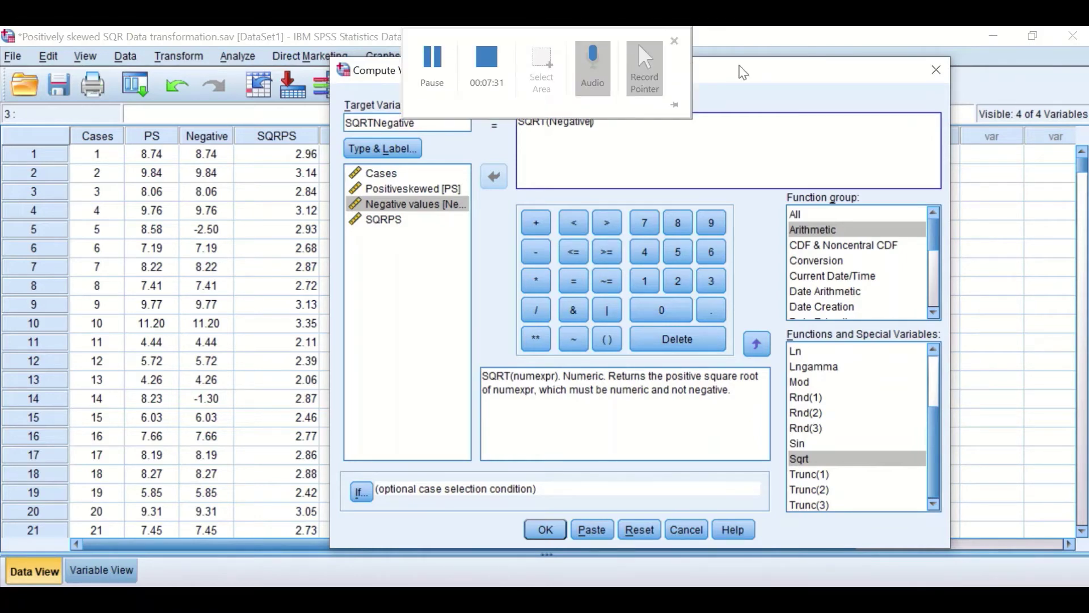
Add the constant 4 to Negative inside the square root, giving SQRT(Negative + 4), and run the computation.
{"action": "left_click_drag", "start_coordinate": [753, 77], "coordinate": [884, 70]}
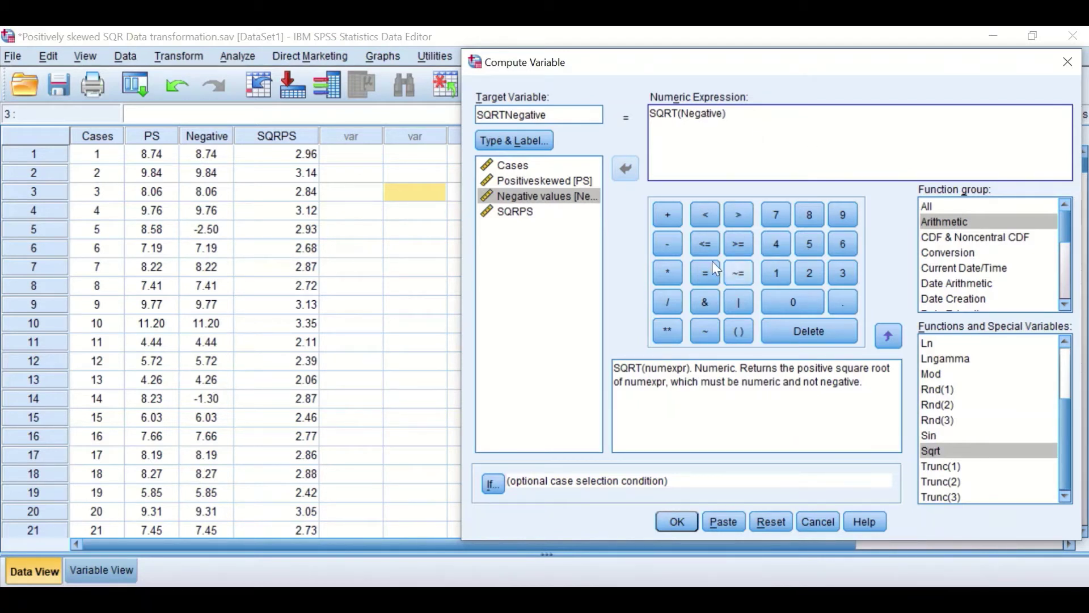
{"action": "left_click", "coordinate": [667, 216]}
{"action": "type", "text": "4"}
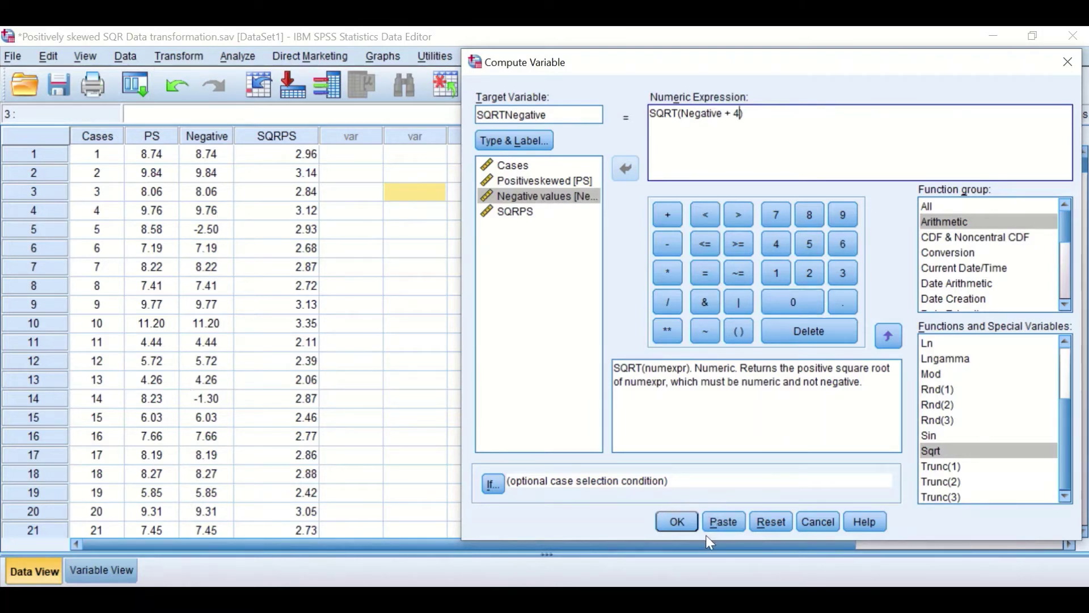
{"action": "left_click", "coordinate": [674, 519]}
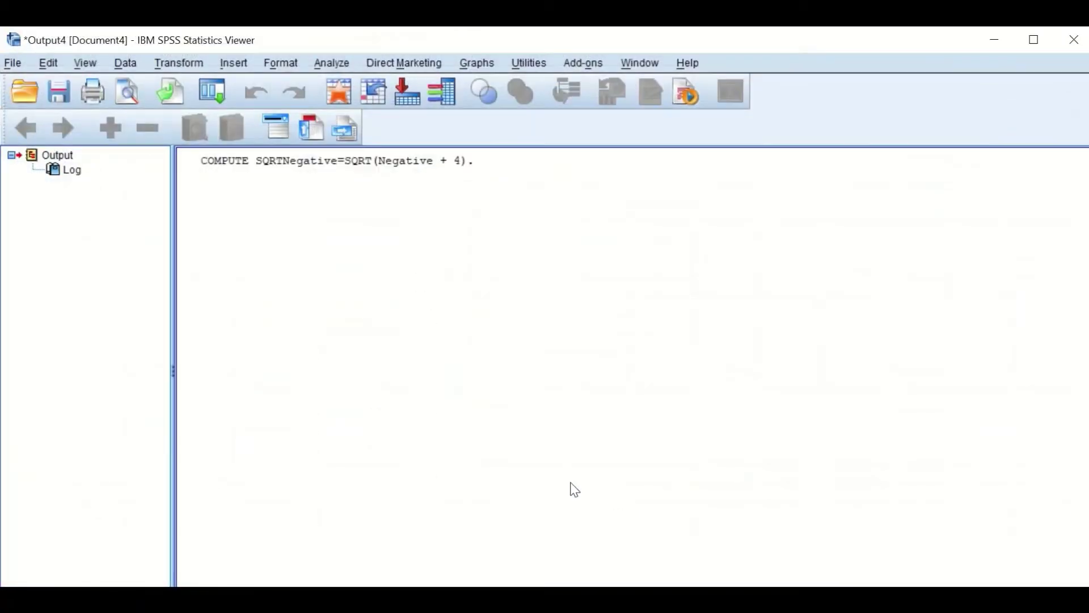
Start an Explore analysis on the negatively skewed dataset with NS as the dependent variable.
{"action": "left_click", "coordinate": [986, 38]}
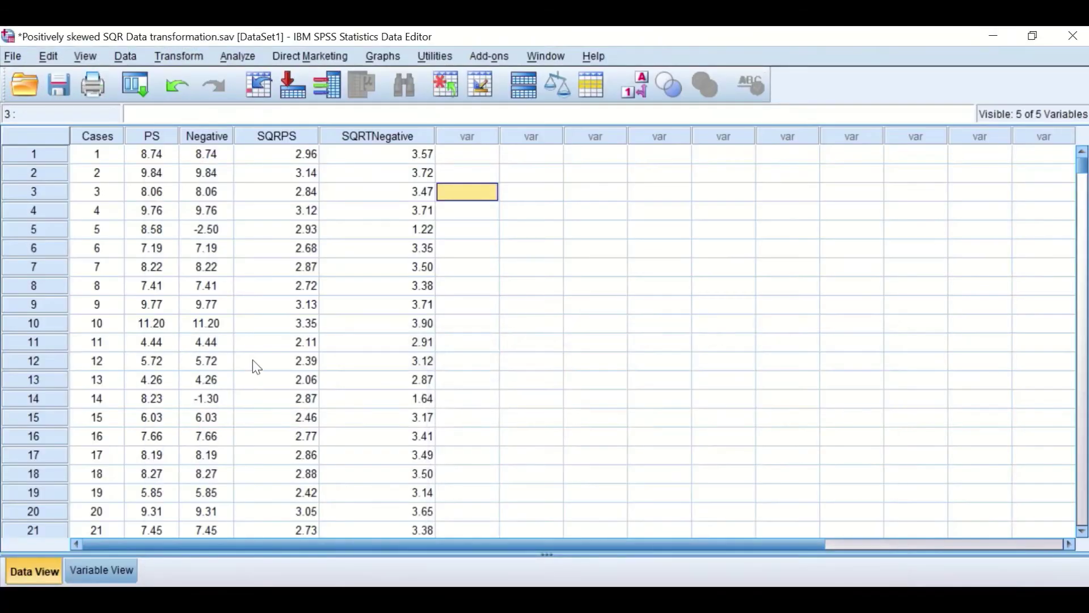
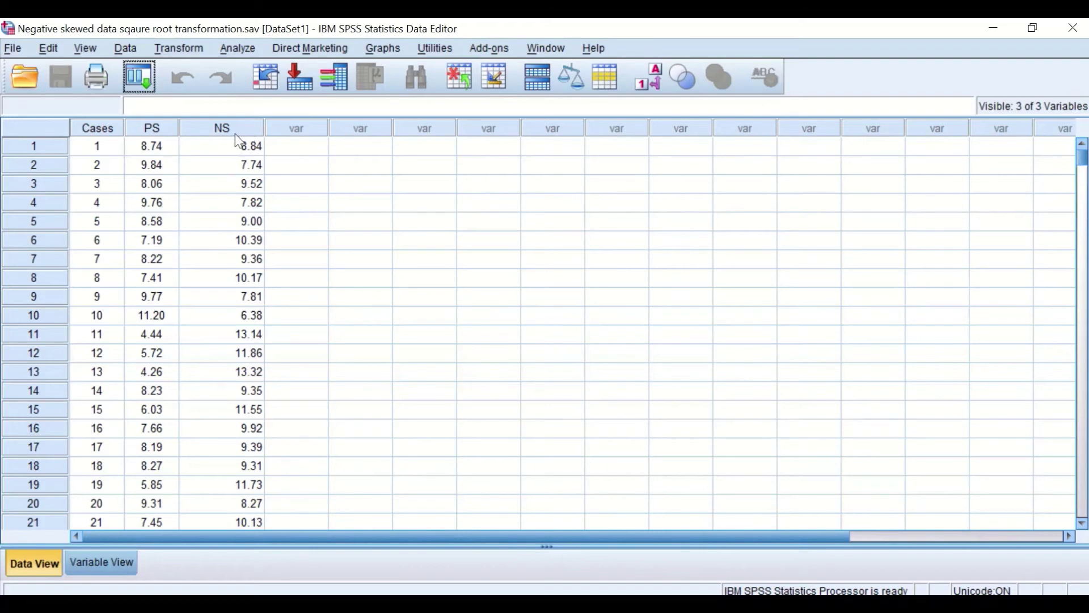
{"action": "left_click", "coordinate": [241, 49]}
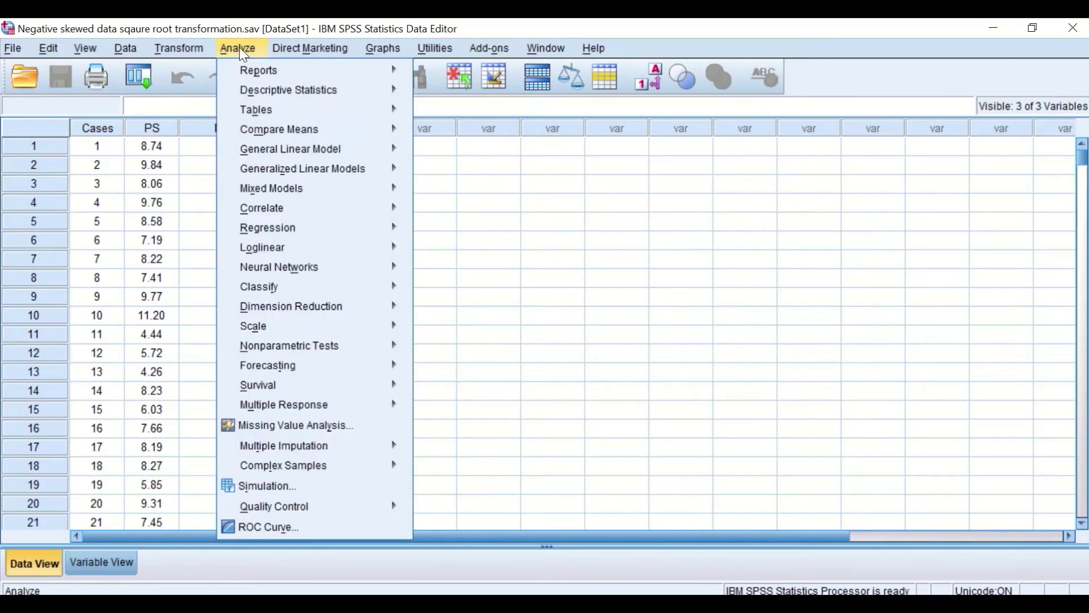
{"action": "mouse_move", "coordinate": [247, 91]}
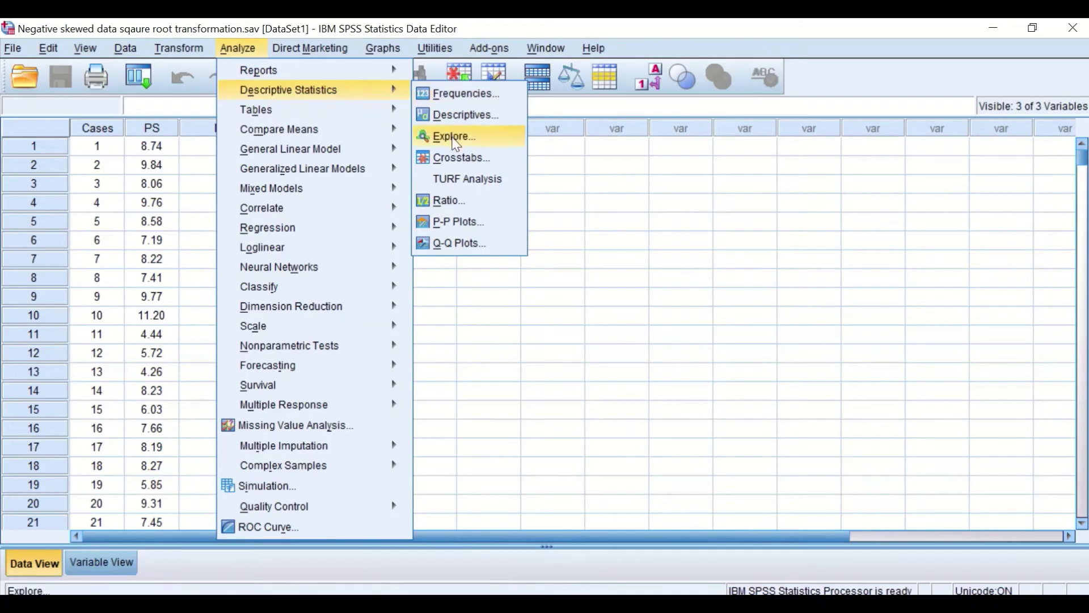
{"action": "left_click", "coordinate": [454, 138]}
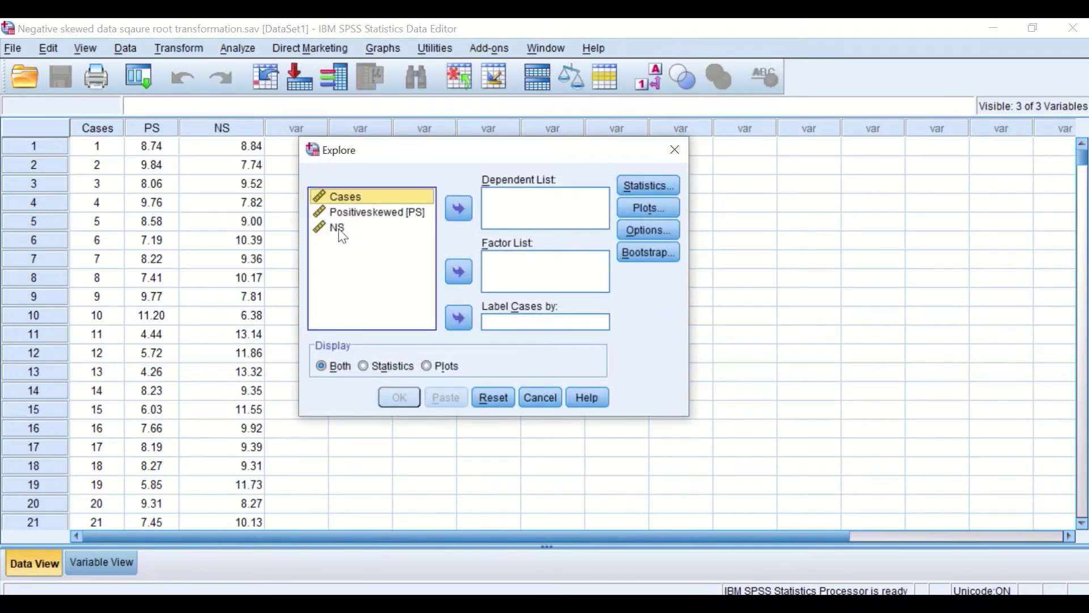
{"action": "left_click_drag", "start_coordinate": [342, 235], "coordinate": [552, 210]}
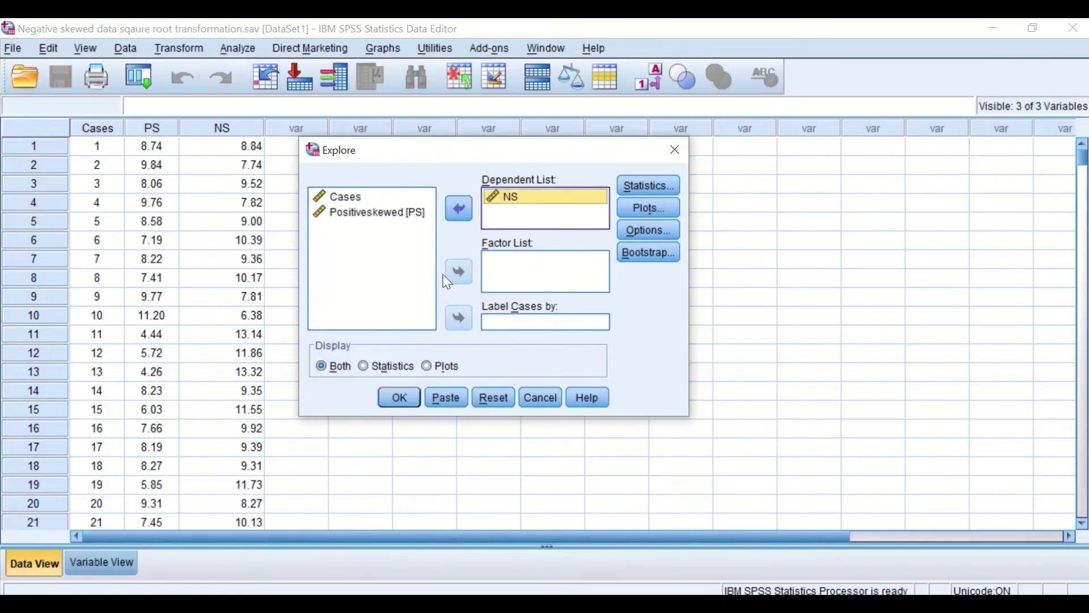
Replace the stem-and-leaf plot with a histogram, add normality plots with tests, and run the Explore analysis.
{"action": "left_click", "coordinate": [650, 209]}
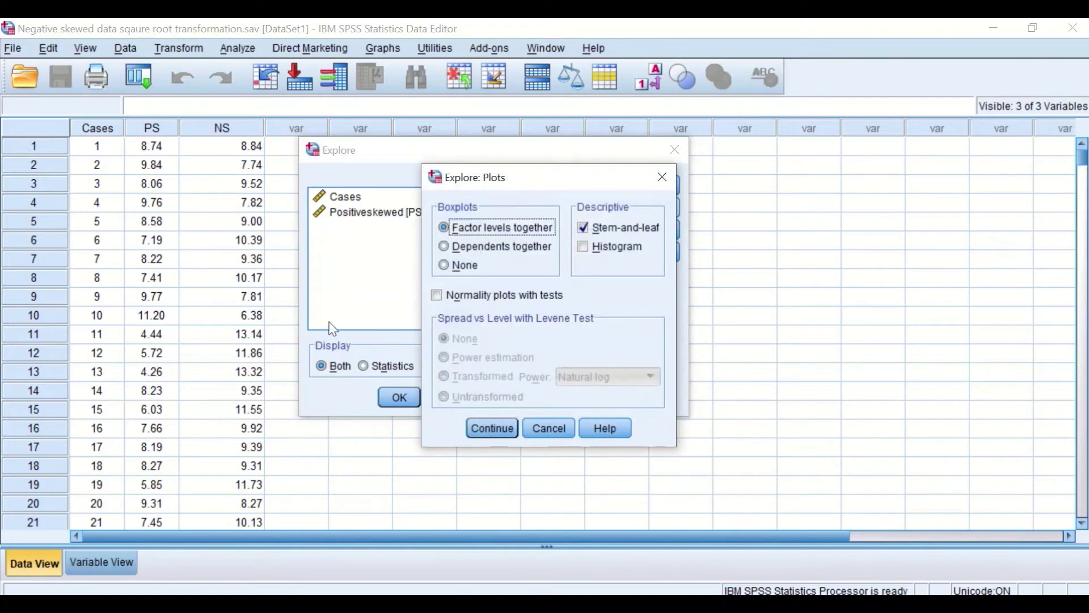
{"action": "left_click", "coordinate": [585, 229]}
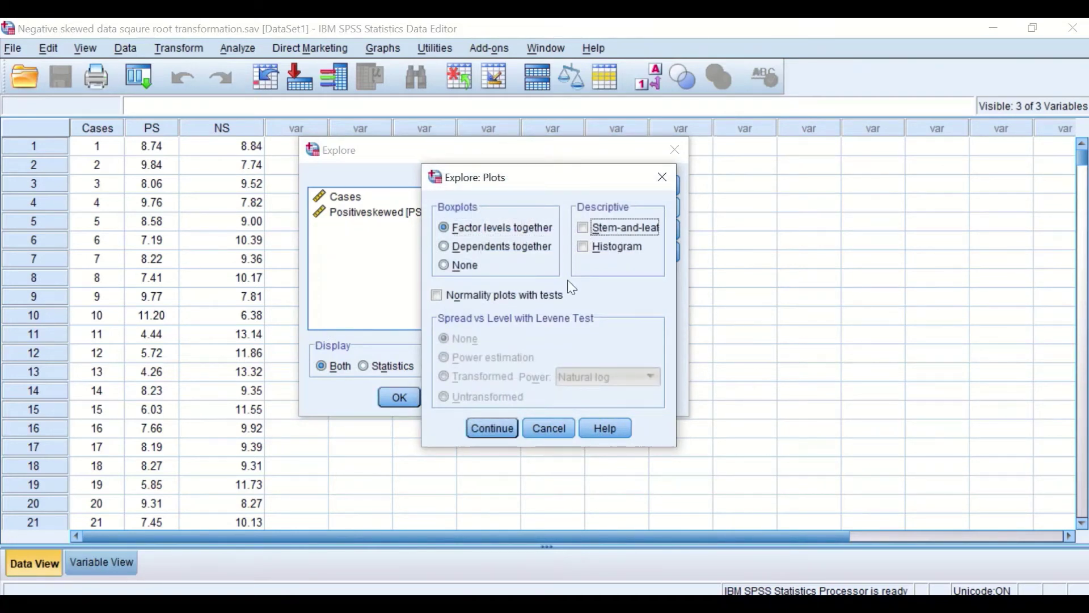
{"action": "left_click", "coordinate": [584, 247]}
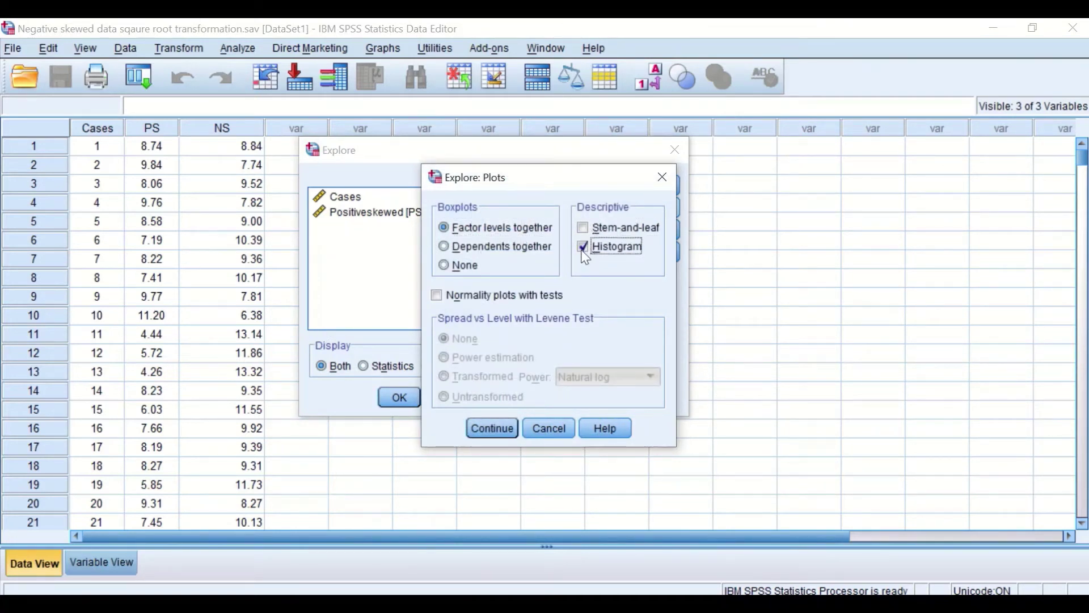
{"action": "left_click", "coordinate": [439, 297]}
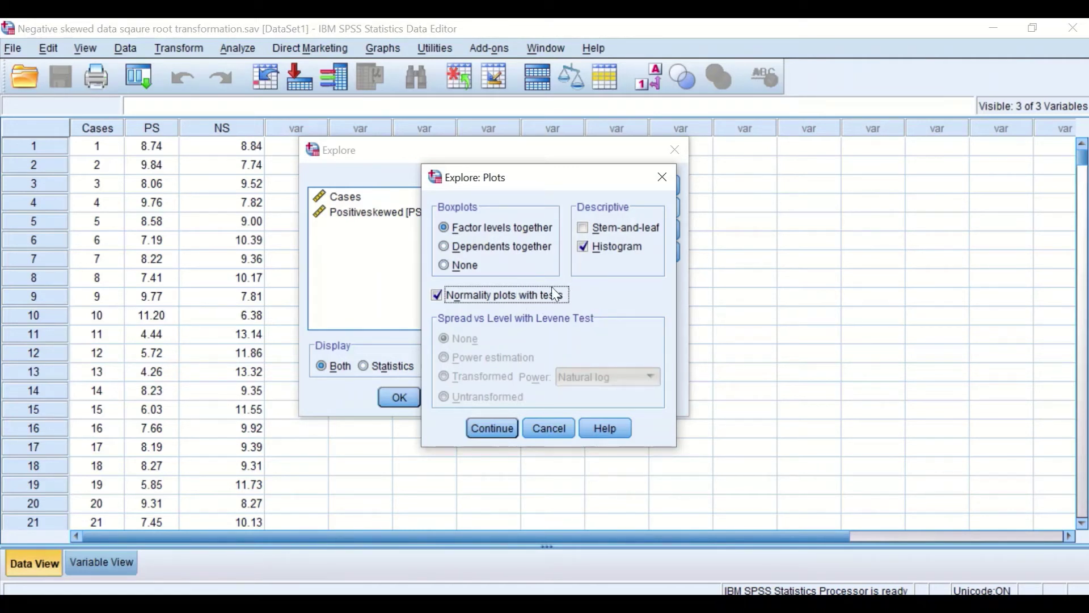
{"action": "left_click", "coordinate": [492, 429]}
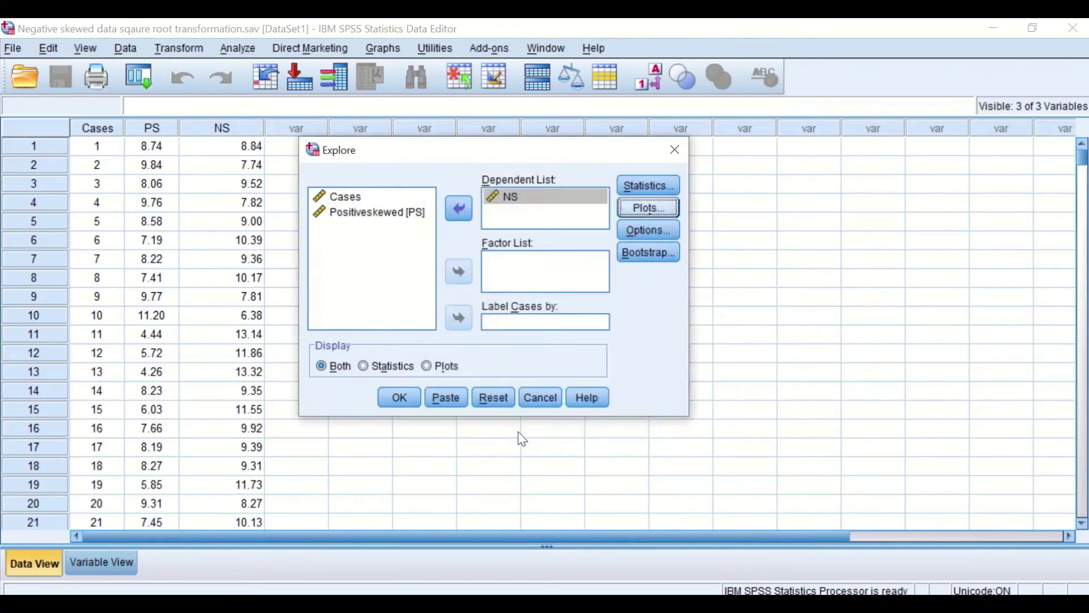
{"action": "left_click", "coordinate": [404, 399]}
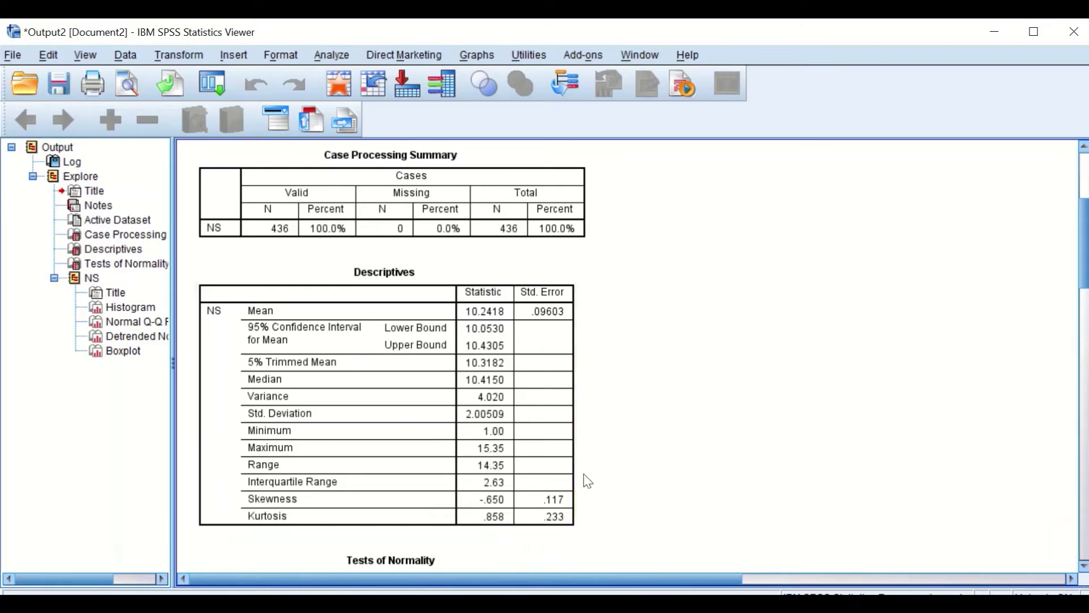
Examine the descriptives, tests of normality and histogram of NS in the Explore output.
{"action": "scroll", "coordinate": [539, 414], "scroll_direction": "down", "scroll_amount": 3}
{"action": "scroll", "coordinate": [540, 406], "scroll_direction": "down", "scroll_amount": 6}
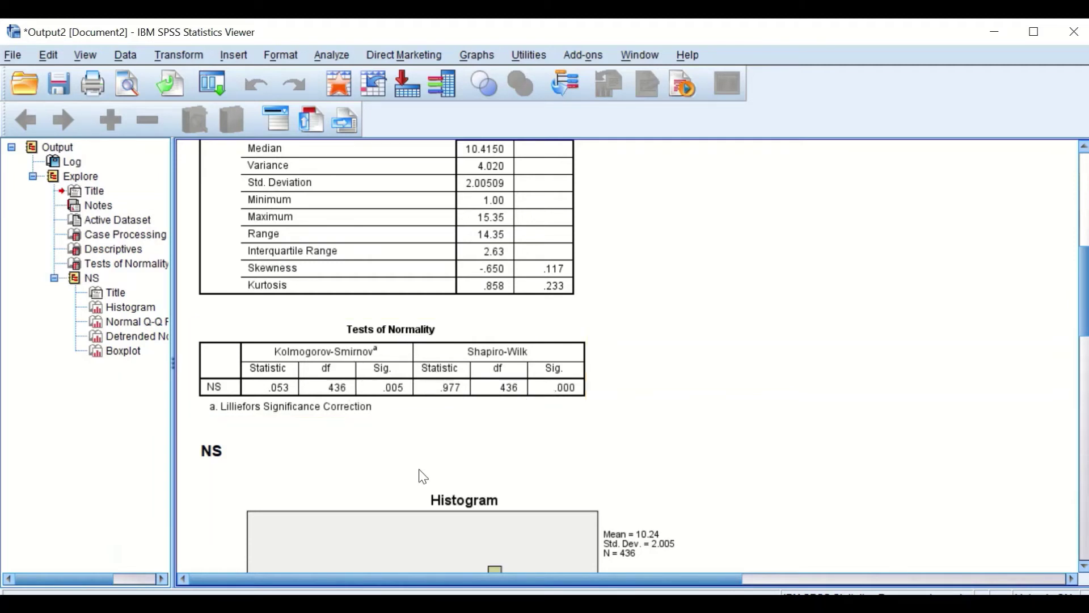
{"action": "scroll", "coordinate": [462, 337], "scroll_direction": "up", "scroll_amount": 3}
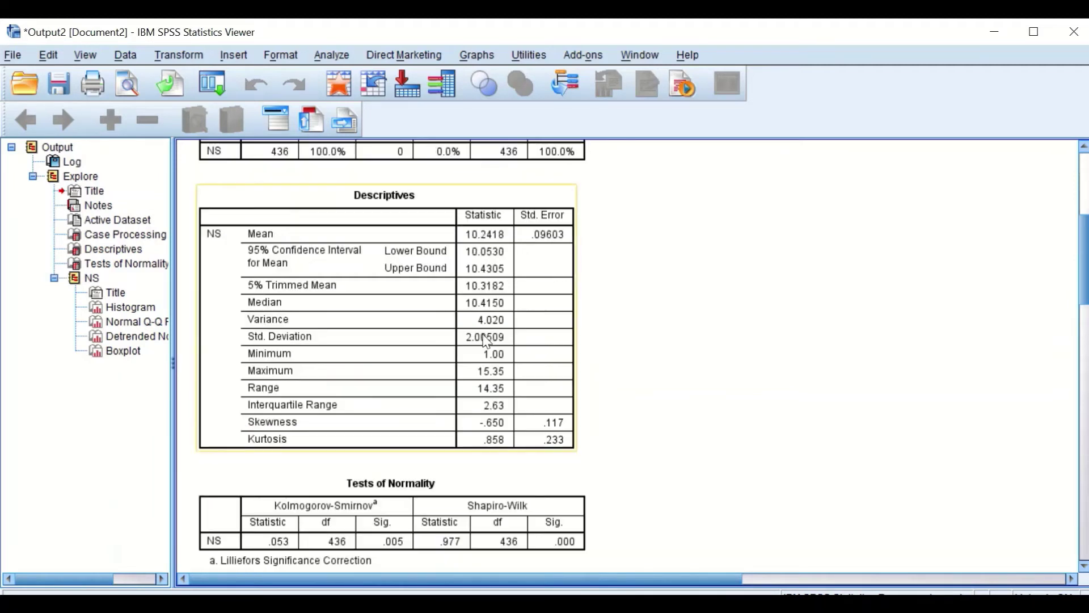
{"action": "scroll", "coordinate": [501, 345], "scroll_direction": "down", "scroll_amount": 12}
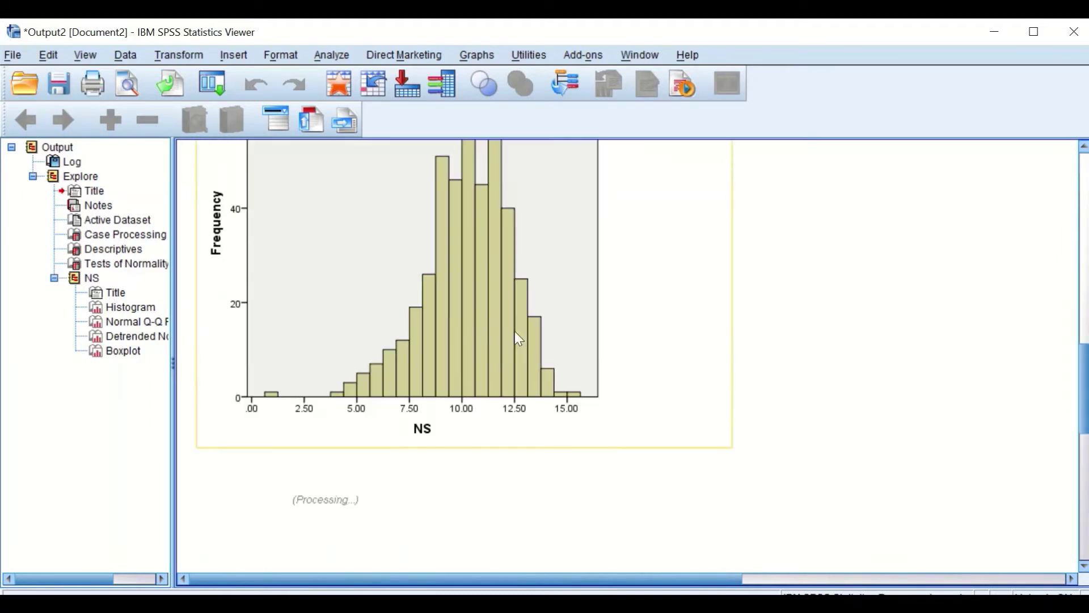
{"action": "scroll", "coordinate": [521, 342], "scroll_direction": "up", "scroll_amount": 3}
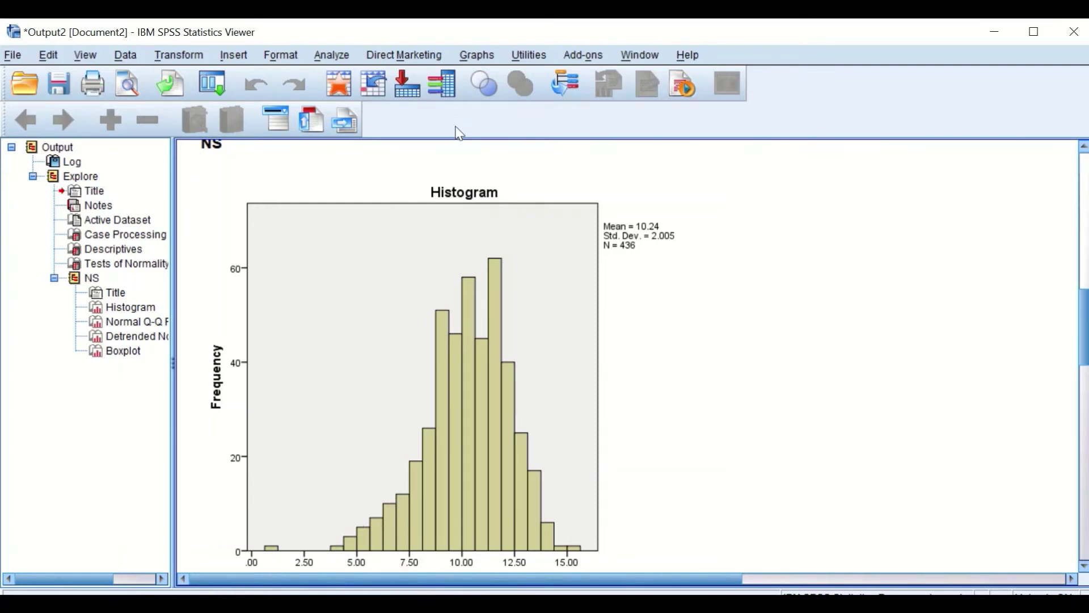
{"action": "mouse_move", "coordinate": [438, 24]}
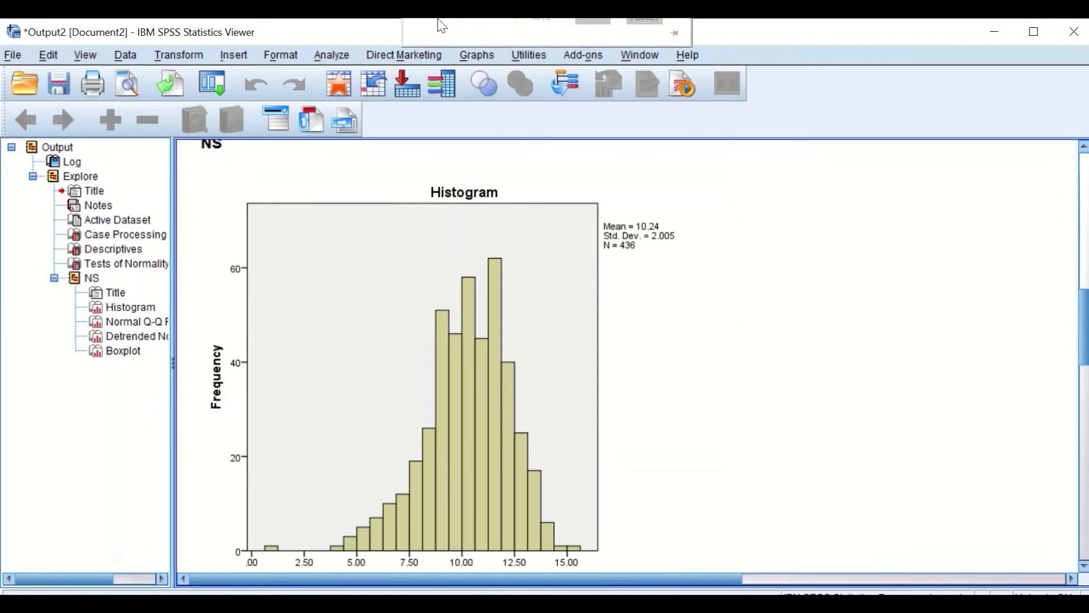
{"action": "left_click", "coordinate": [456, 403]}
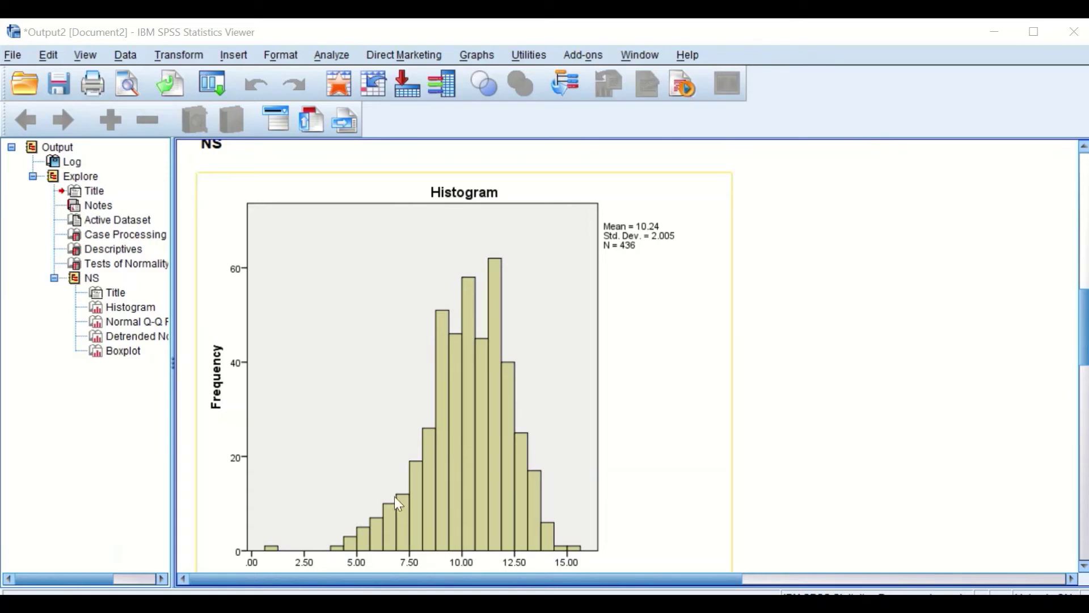
Inspect the normal and detrended Q-Q plots of NS and recheck its normality tests, skewness and kurtosis.
{"action": "scroll", "coordinate": [538, 438], "scroll_direction": "down", "scroll_amount": 10}
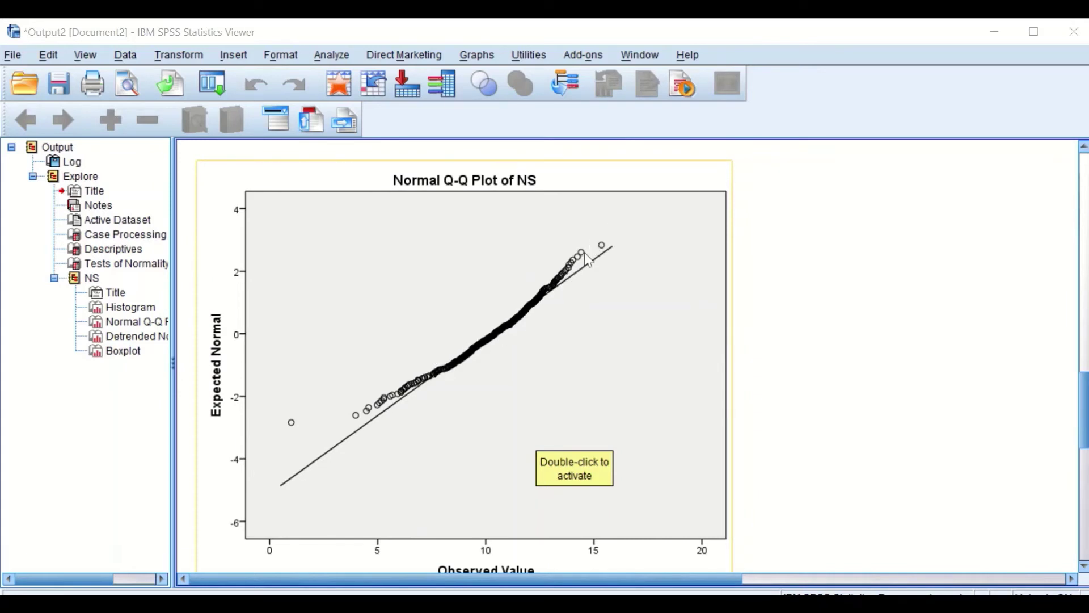
{"action": "scroll", "coordinate": [644, 338], "scroll_direction": "down", "scroll_amount": 4}
{"action": "scroll", "coordinate": [616, 347], "scroll_direction": "down", "scroll_amount": 12}
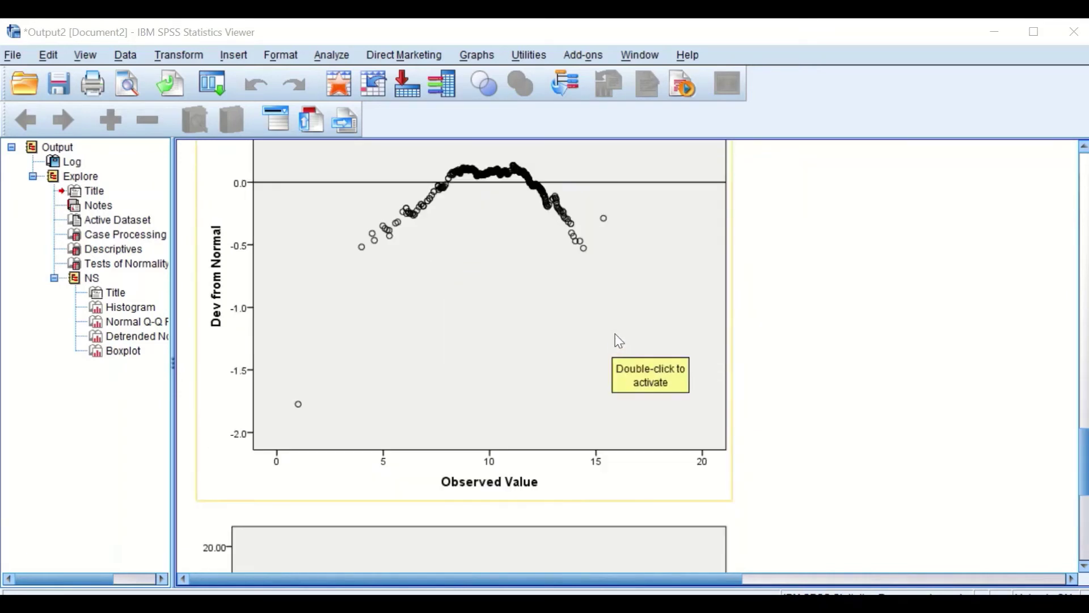
{"action": "scroll", "coordinate": [622, 330], "scroll_direction": "up", "scroll_amount": 4}
{"action": "scroll", "coordinate": [627, 332], "scroll_direction": "up", "scroll_amount": 15}
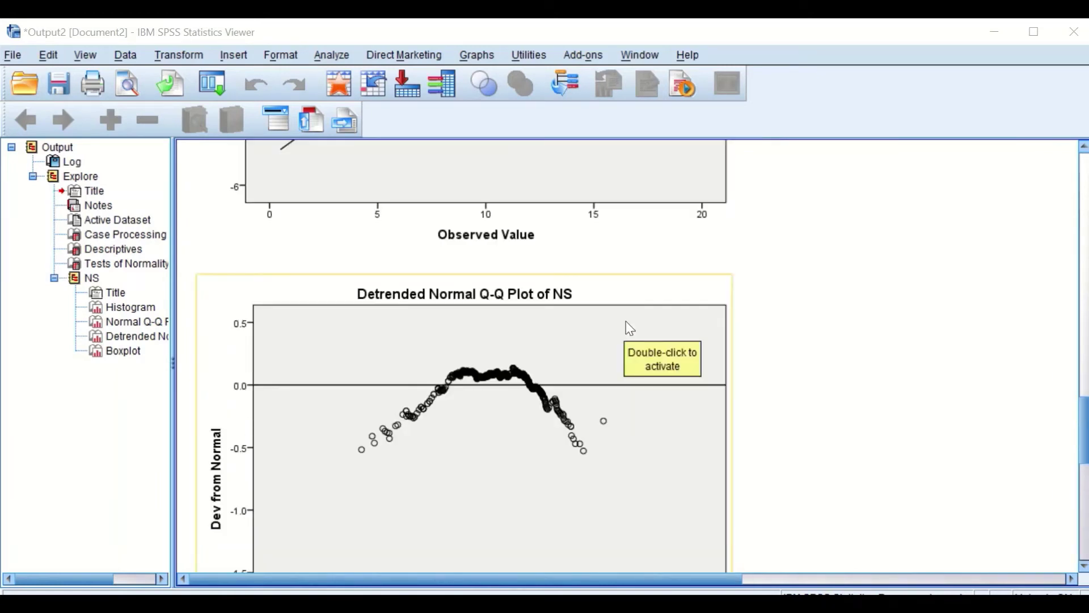
{"action": "scroll", "coordinate": [633, 331], "scroll_direction": "up", "scroll_amount": 3}
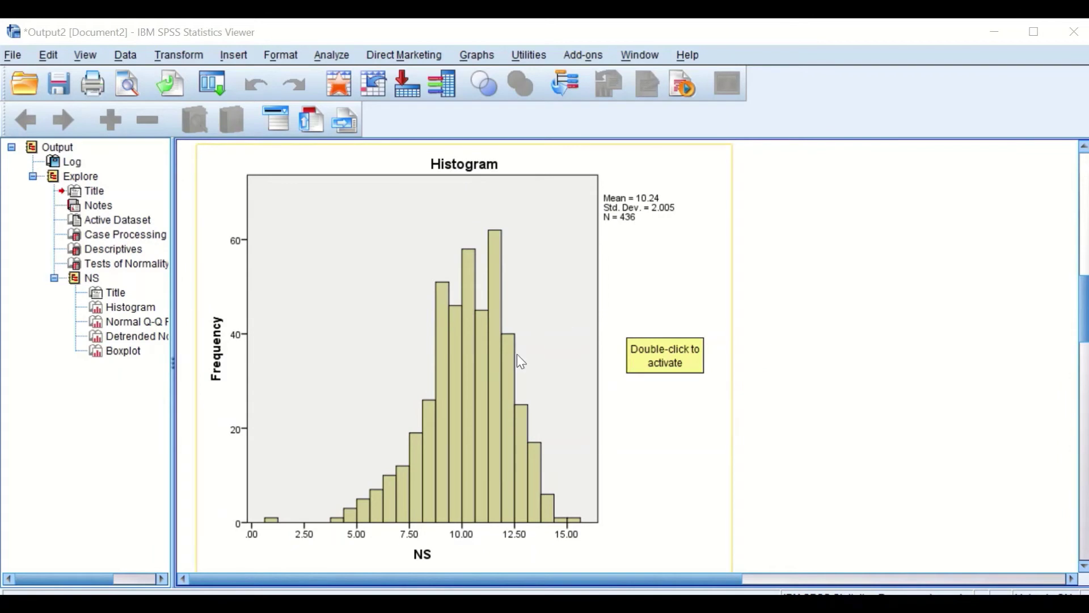
{"action": "scroll", "coordinate": [541, 357], "scroll_direction": "up", "scroll_amount": 6}
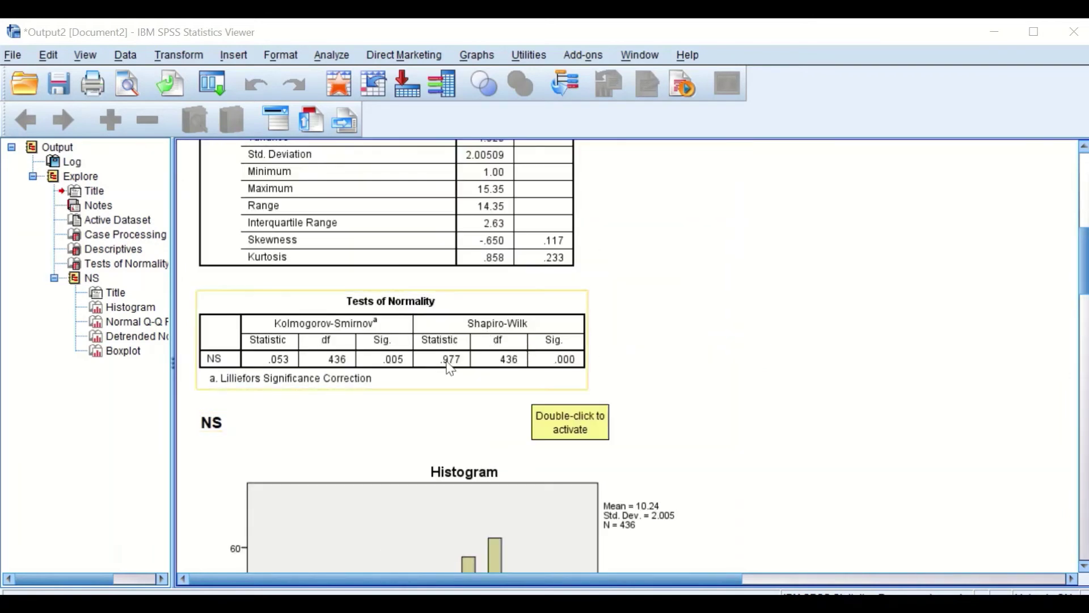
{"action": "scroll", "coordinate": [533, 357], "scroll_direction": "down", "scroll_amount": 3}
{"action": "scroll", "coordinate": [533, 357], "scroll_direction": "up", "scroll_amount": 5}
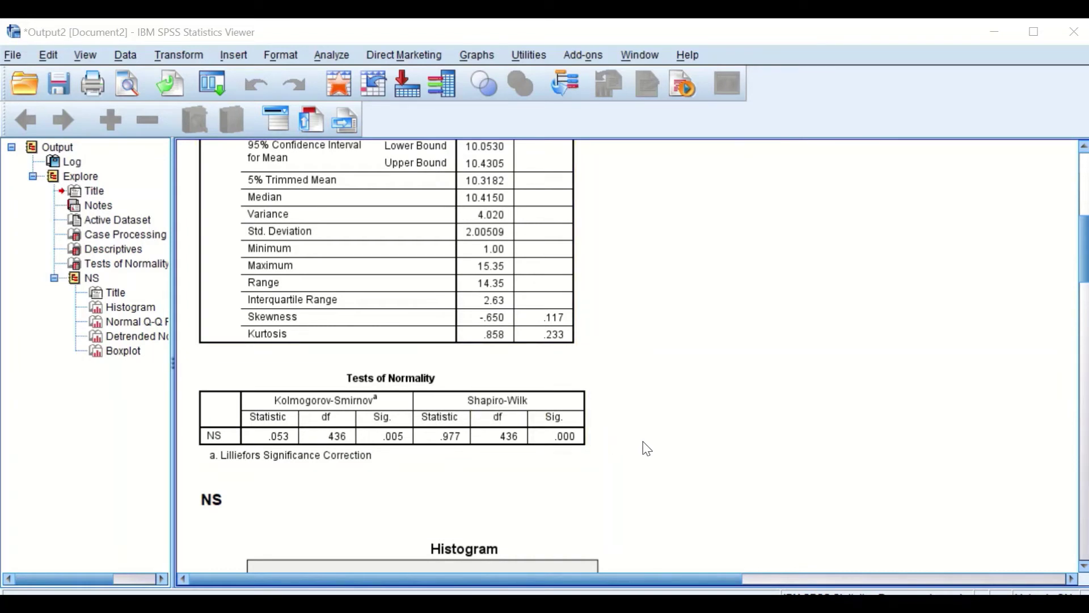
{"action": "scroll", "coordinate": [645, 448], "scroll_direction": "up", "scroll_amount": 2}
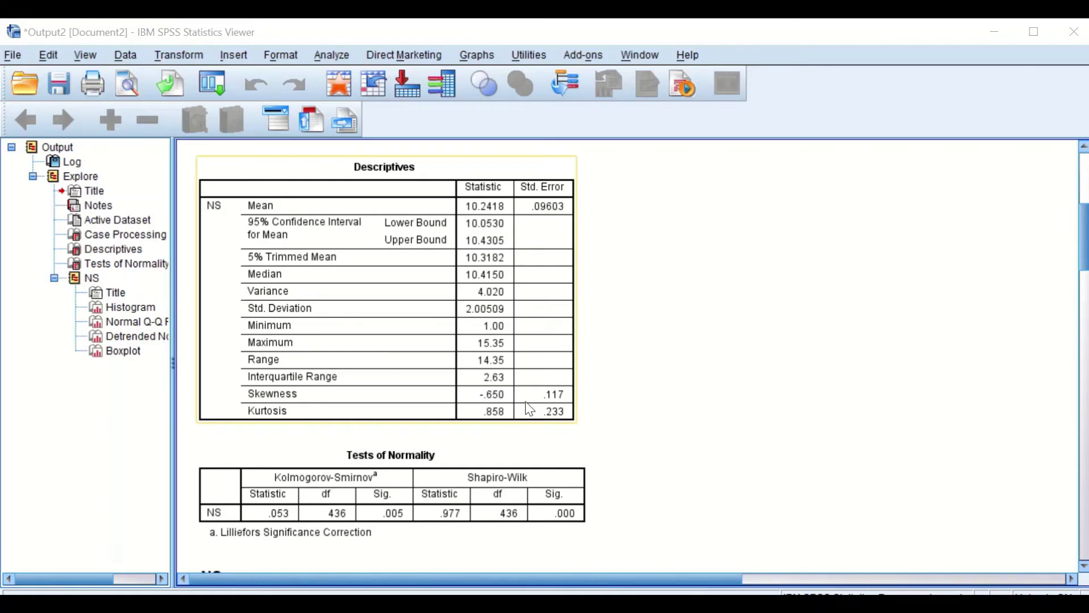
{"action": "left_click", "coordinate": [1008, 343]}
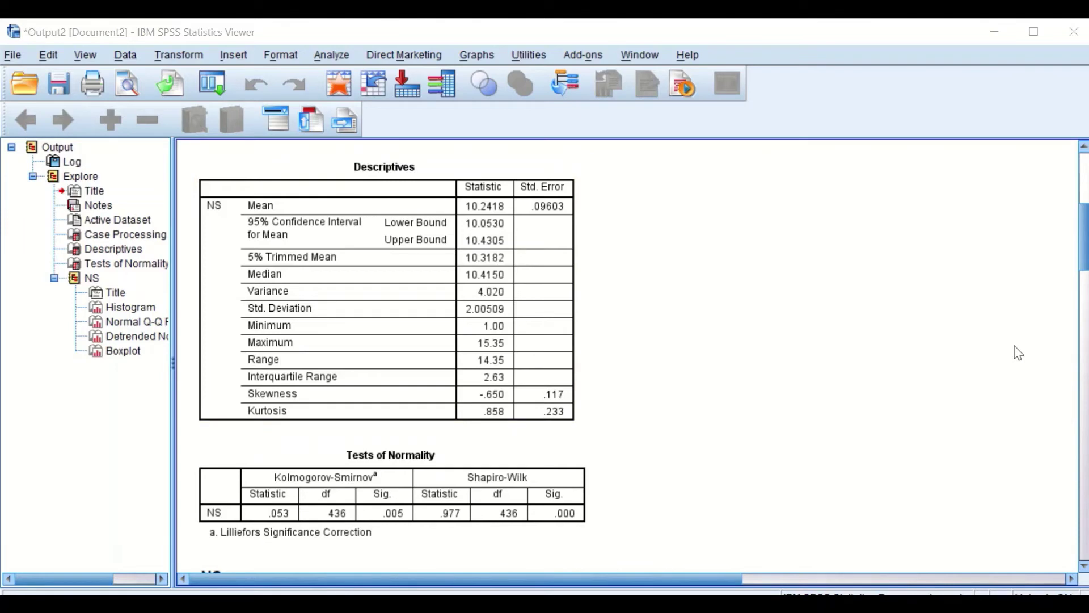
Return to the dataset and start computing a new variable with the target name Datareflection.
{"action": "left_click", "coordinate": [1000, 34]}
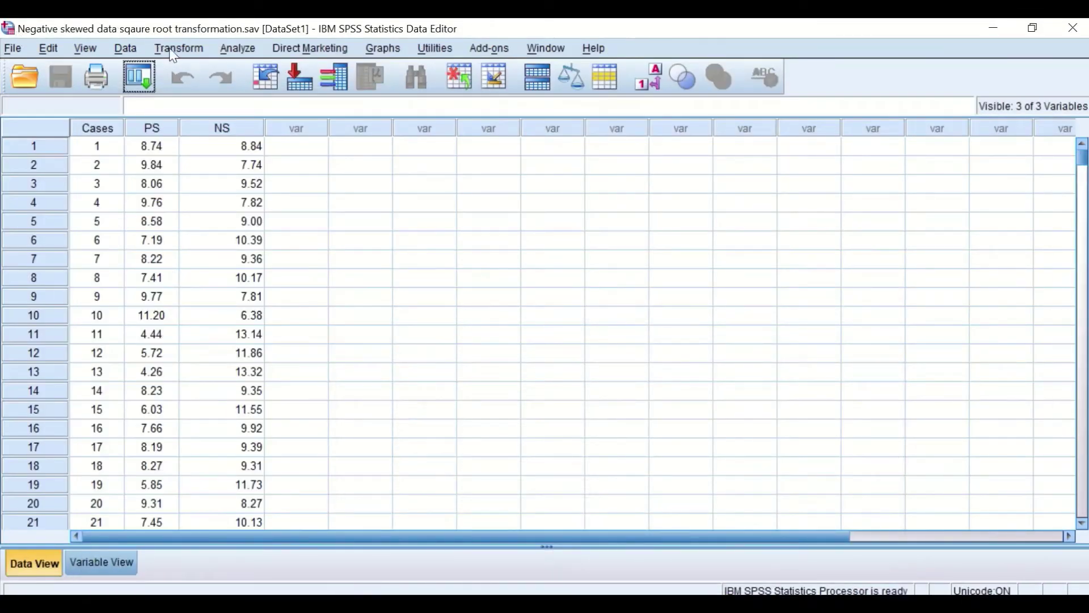
{"action": "left_click", "coordinate": [183, 50]}
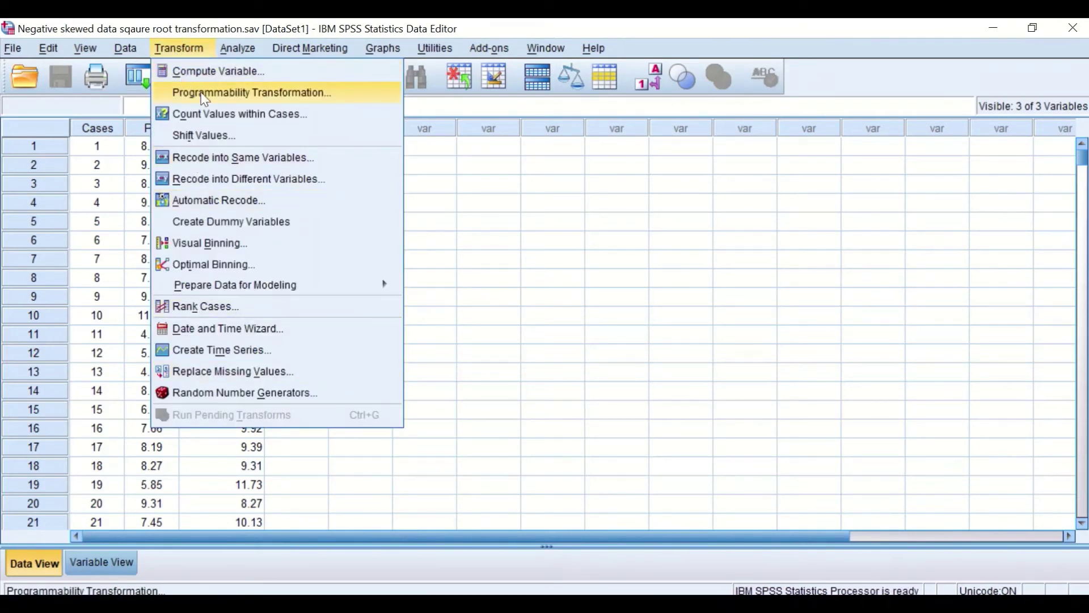
{"action": "left_click", "coordinate": [203, 74]}
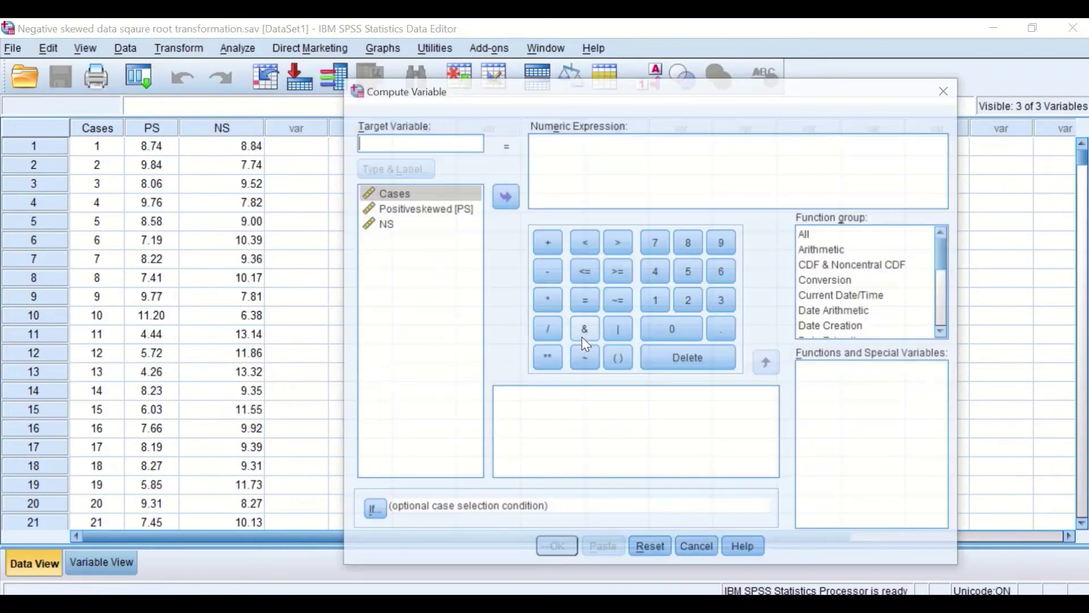
{"action": "left_click_drag", "start_coordinate": [644, 94], "coordinate": [534, 98]}
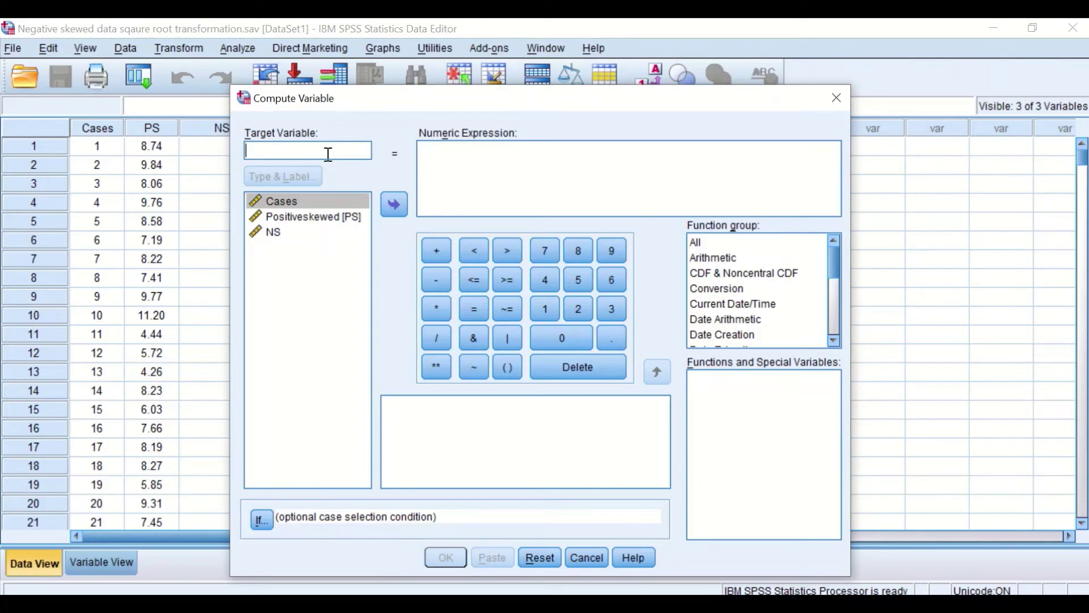
{"action": "type", "text": "Dat"}
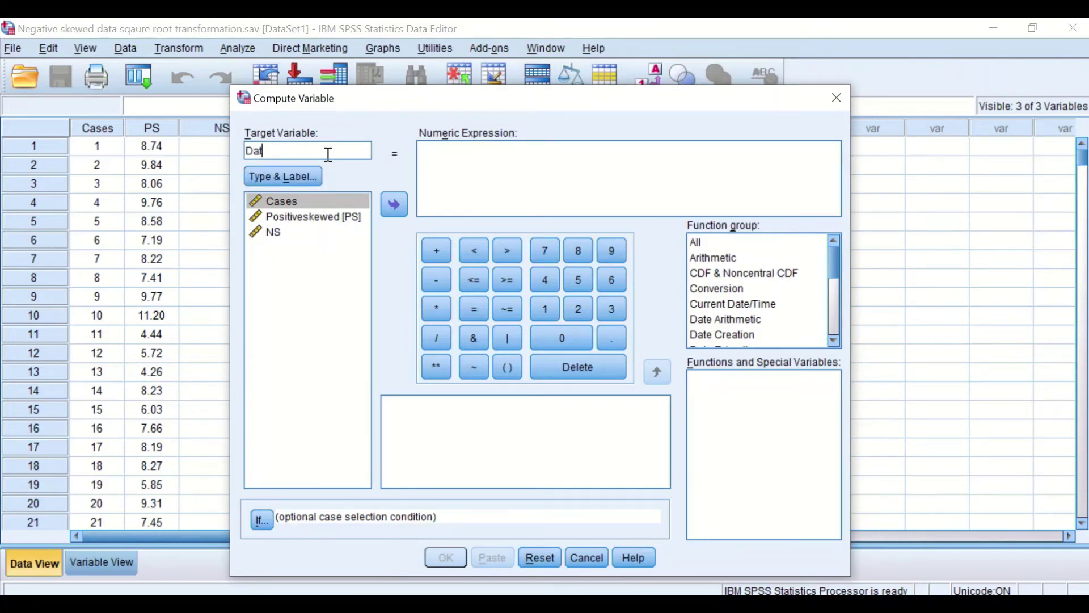
{"action": "type", "text": "areflection"}
{"action": "left_click_drag", "start_coordinate": [505, 107], "coordinate": [638, 113]}
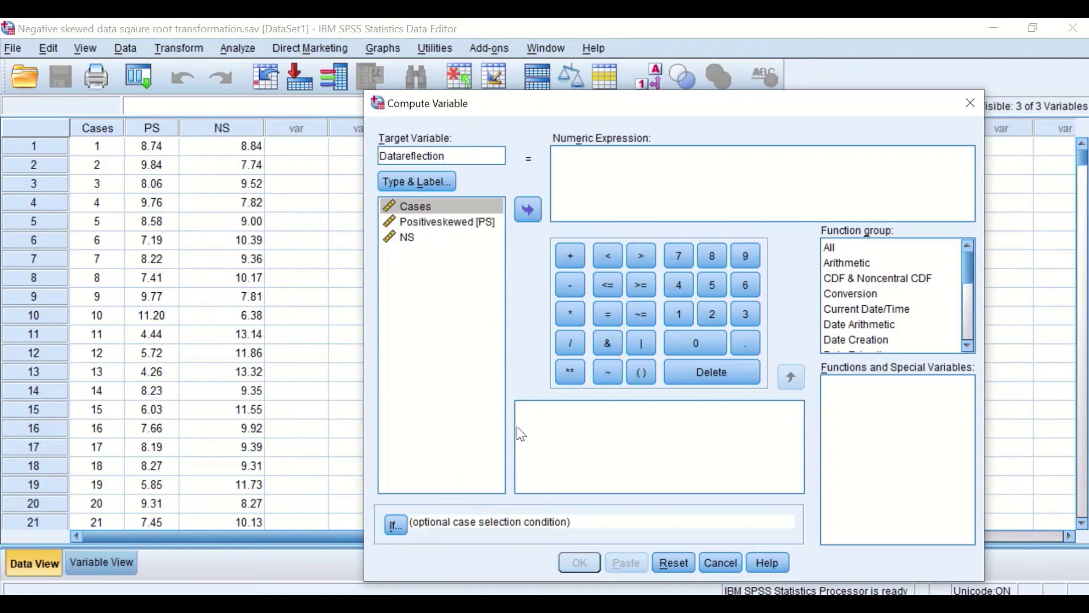
Look up the maximum value of NS in the Descriptives output and return to the Compute Variable dialog.
{"action": "mouse_move", "coordinate": [669, 602]}
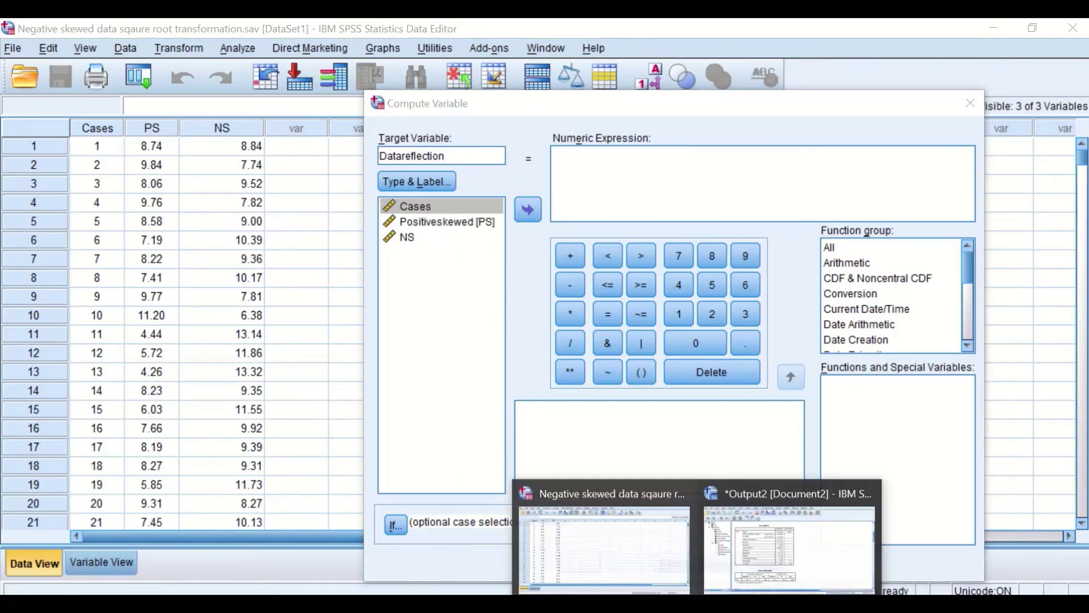
{"action": "left_click", "coordinate": [749, 573]}
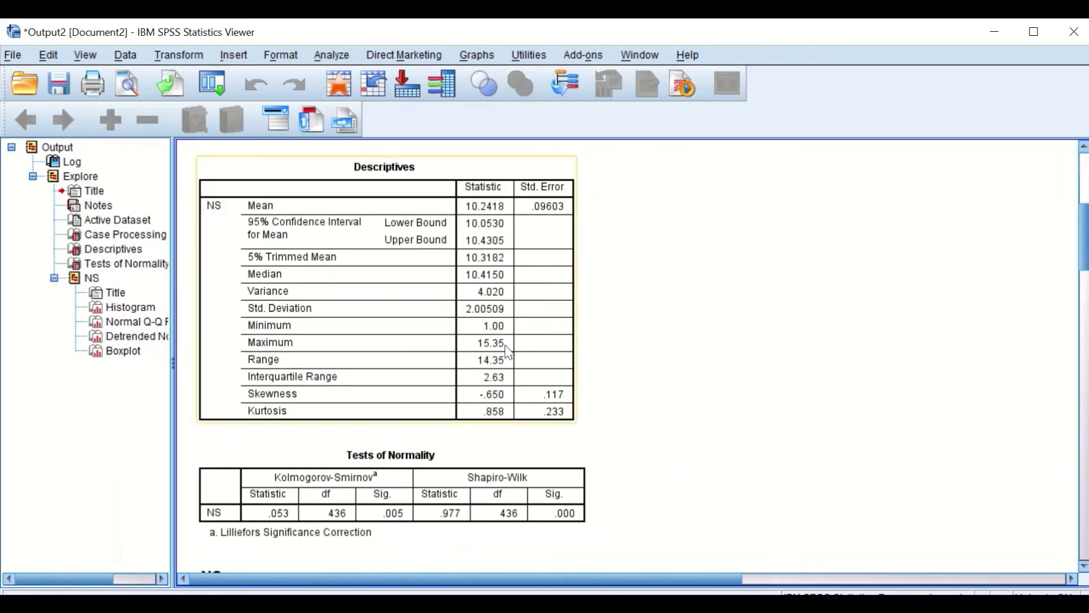
{"action": "left_click", "coordinate": [600, 491]}
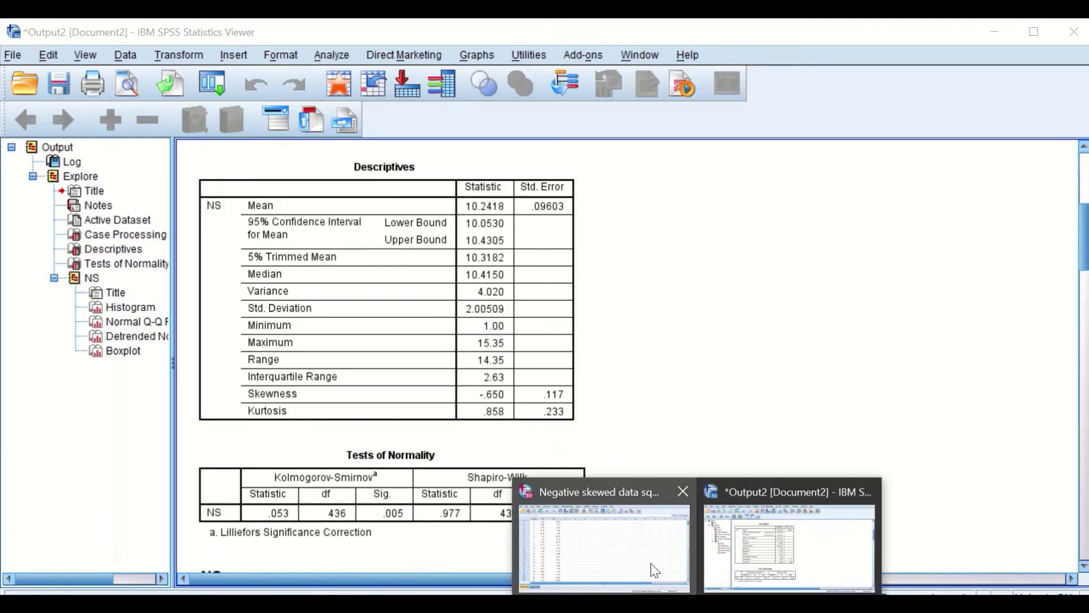
{"action": "left_click", "coordinate": [651, 573]}
Build the numeric expression 15.35 + 1 - NS for the target variable Datareflection.
{"action": "left_click", "coordinate": [573, 159]}
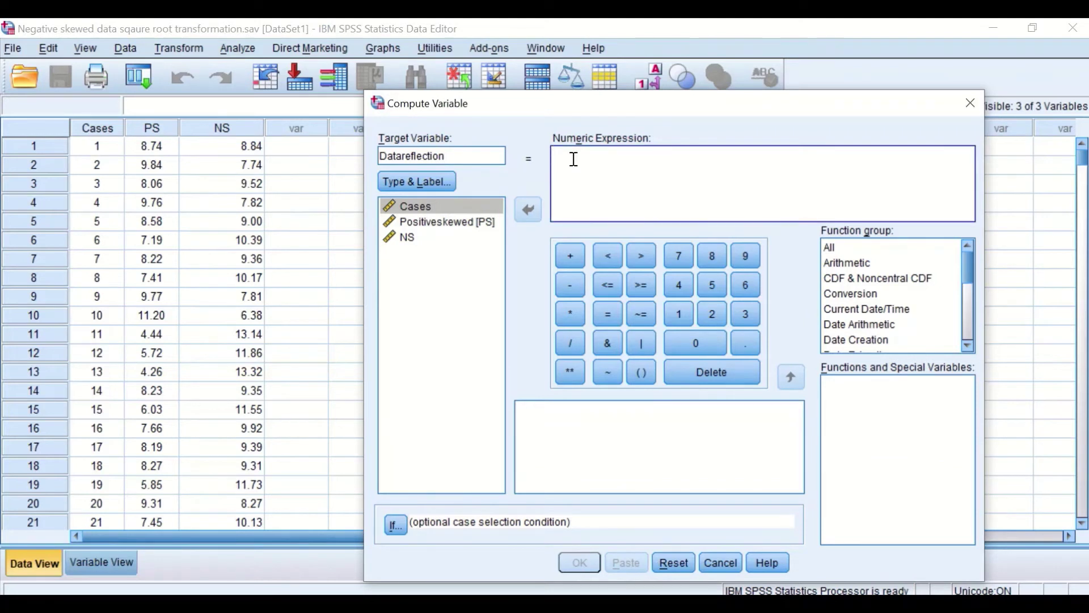
{"action": "type", "text": "15."}
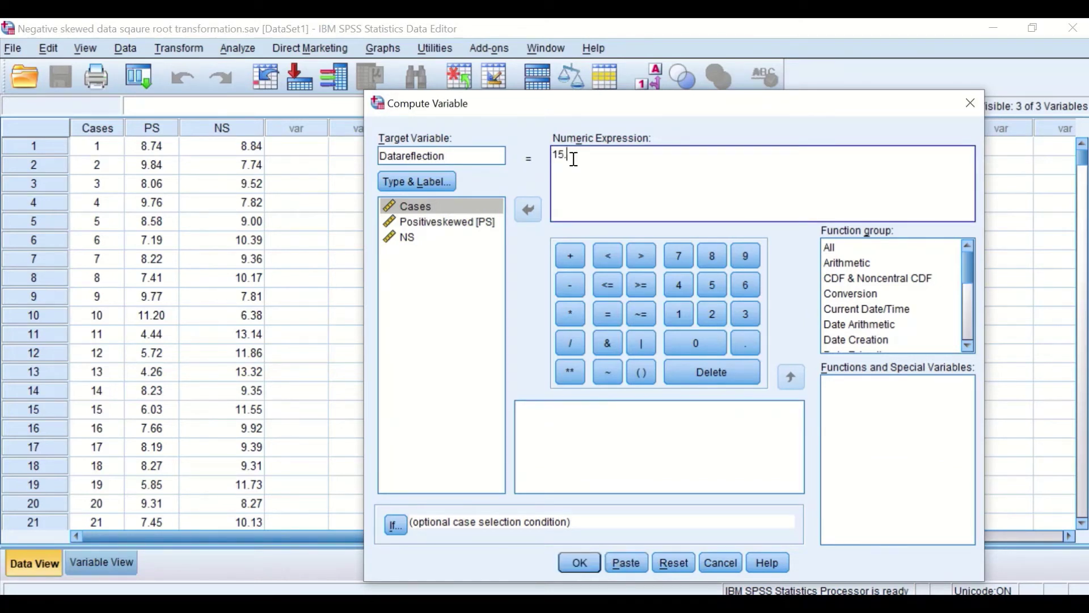
{"action": "type", "text": "35"}
{"action": "left_click", "coordinate": [570, 254]}
{"action": "left_click", "coordinate": [678, 316]}
{"action": "left_click", "coordinate": [569, 285]}
{"action": "left_click", "coordinate": [407, 240]}
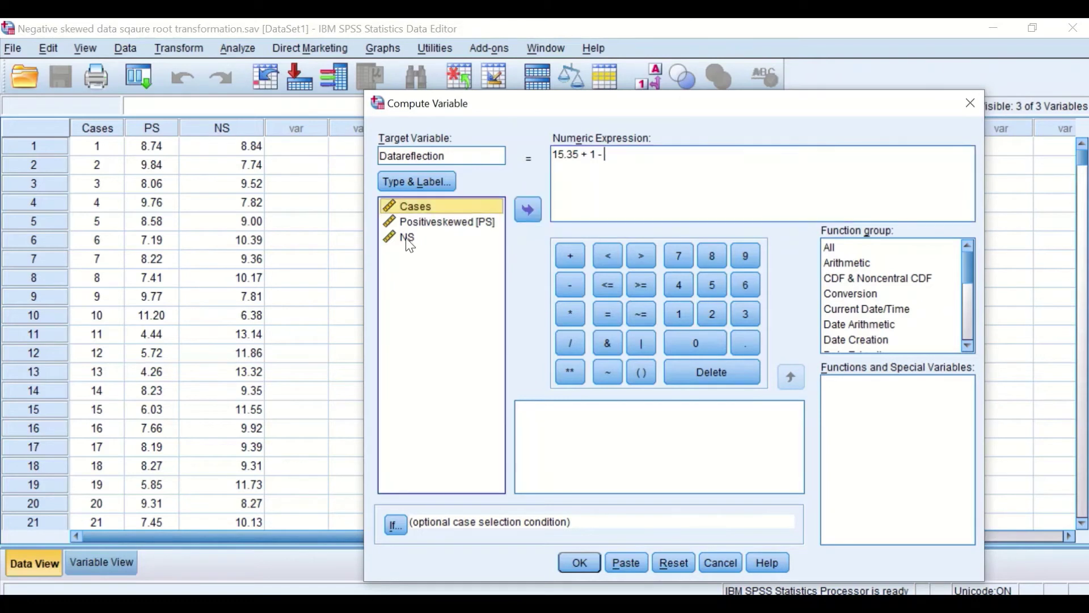
{"action": "left_click", "coordinate": [409, 239]}
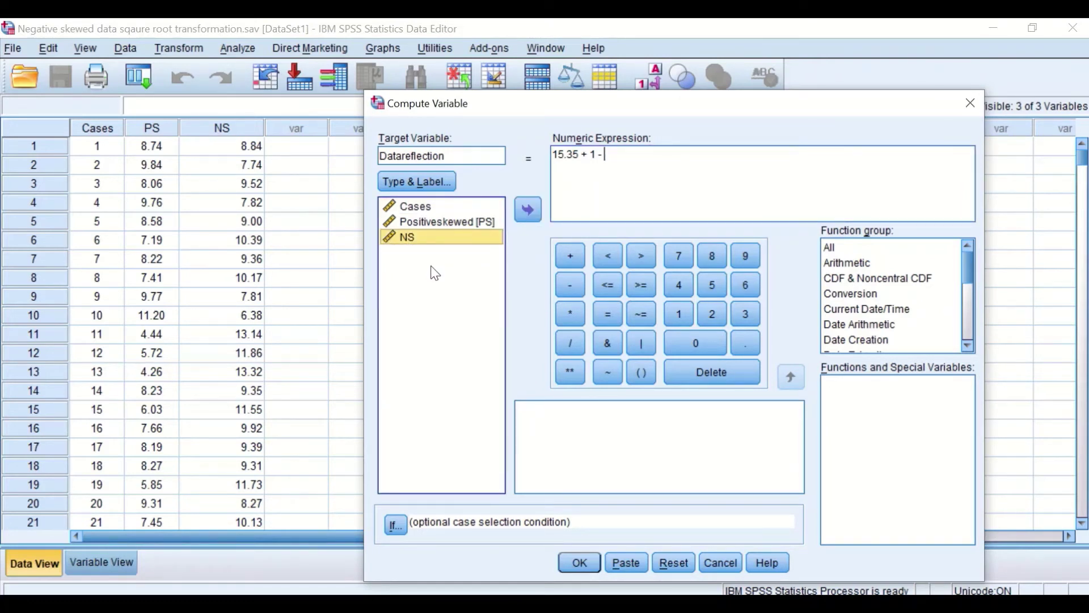
{"action": "left_click", "coordinate": [528, 209]}
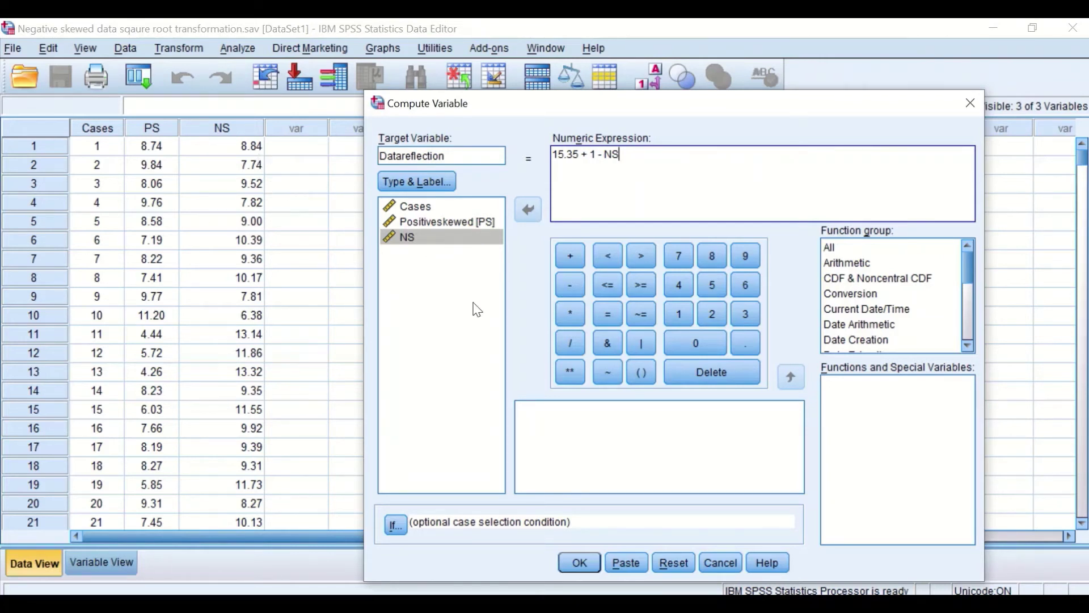
Compute the Datareflection variable and return to the dataset to review its new column.
{"action": "left_click", "coordinate": [574, 563]}
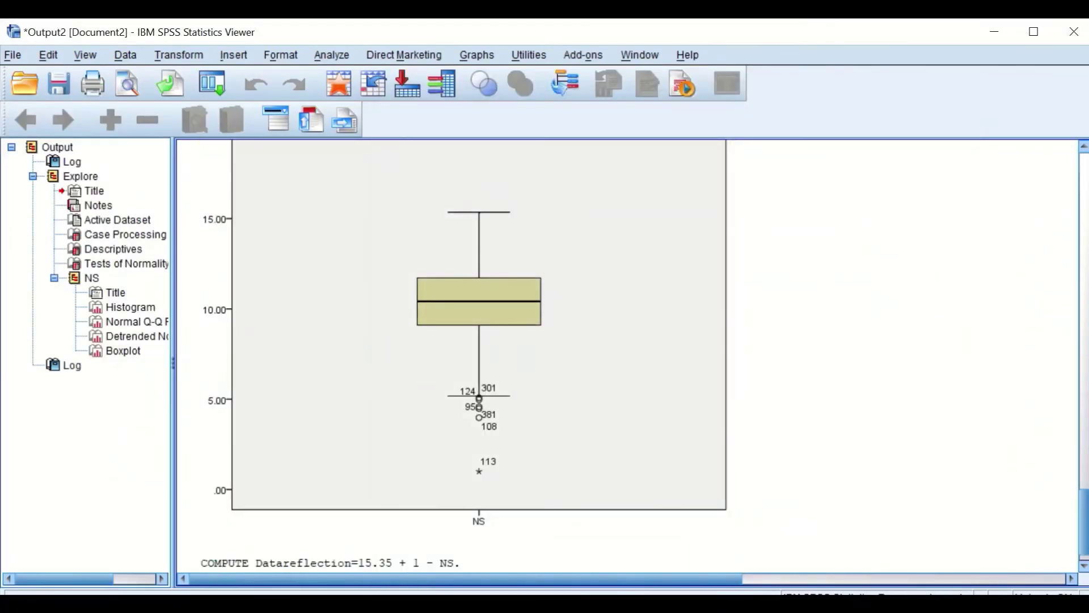
{"action": "left_click", "coordinate": [997, 32]}
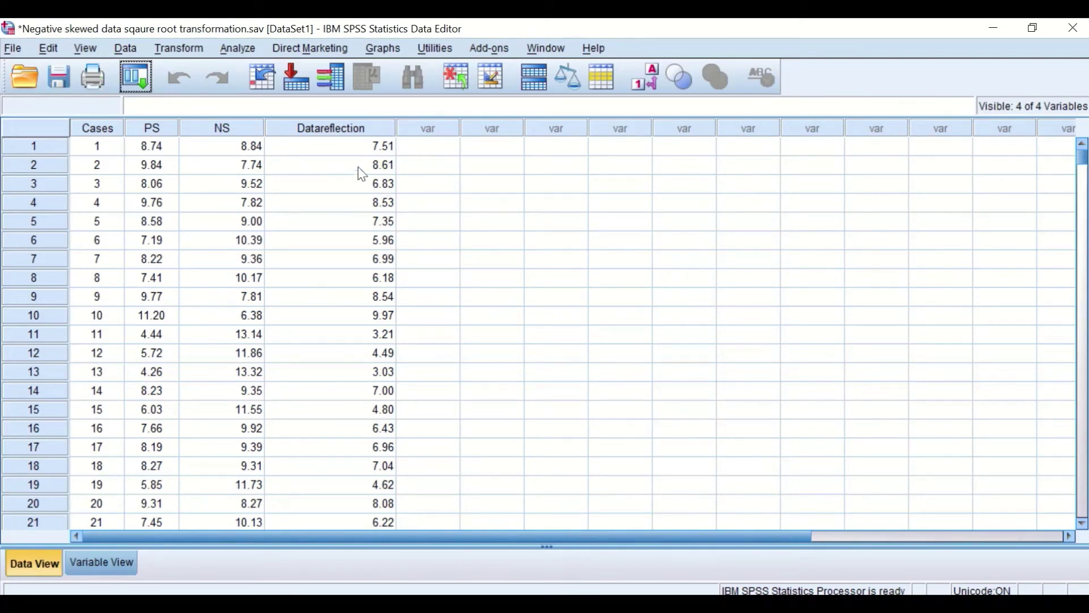
{"action": "scroll", "coordinate": [382, 175], "scroll_direction": "down", "scroll_amount": 2}
{"action": "scroll", "coordinate": [379, 189], "scroll_direction": "up", "scroll_amount": 2}
Run the Explore analysis again with Datareflection added to the dependent list alongside NS.
{"action": "left_click", "coordinate": [243, 49]}
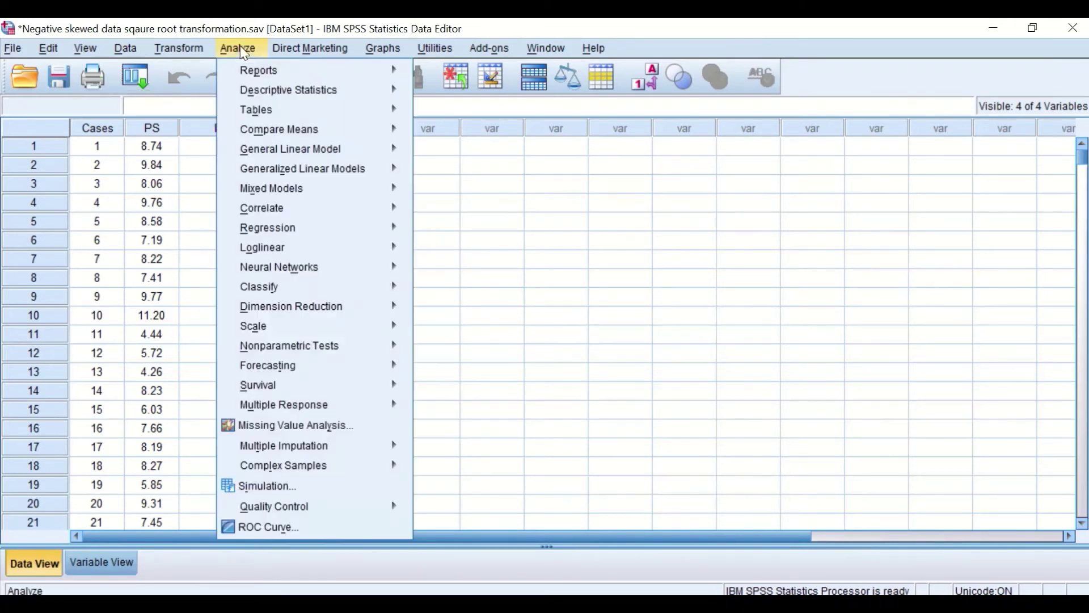
{"action": "mouse_move", "coordinate": [242, 89]}
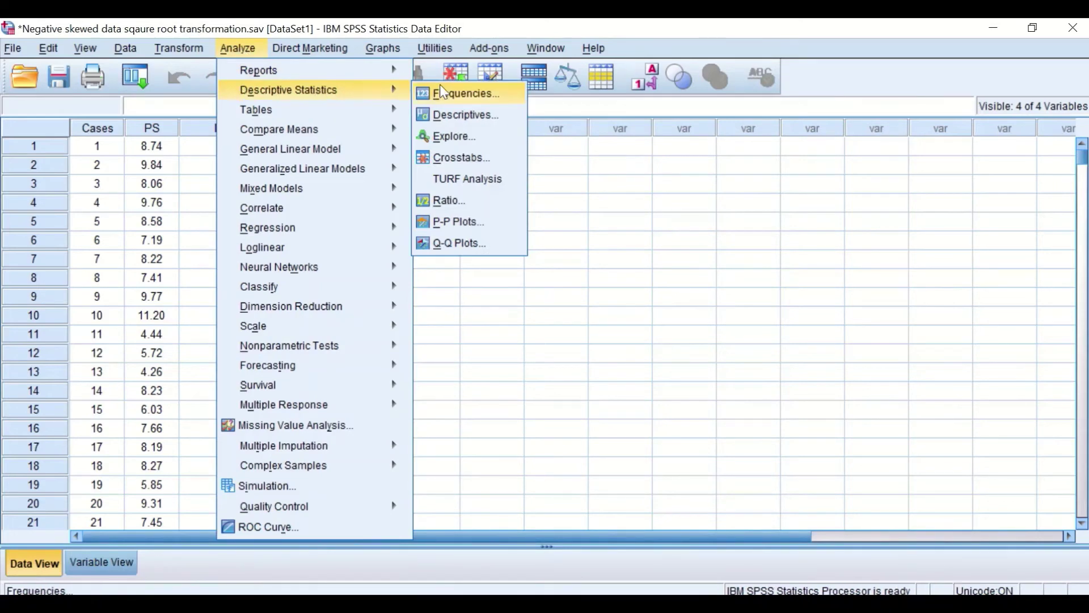
{"action": "left_click", "coordinate": [445, 135]}
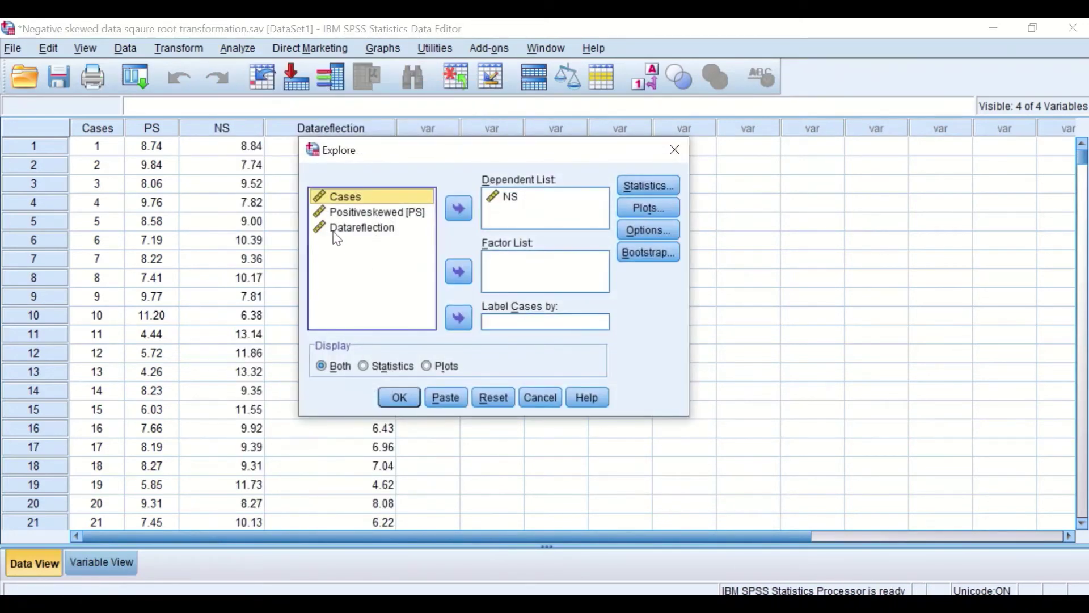
{"action": "left_click_drag", "start_coordinate": [349, 228], "coordinate": [502, 211]}
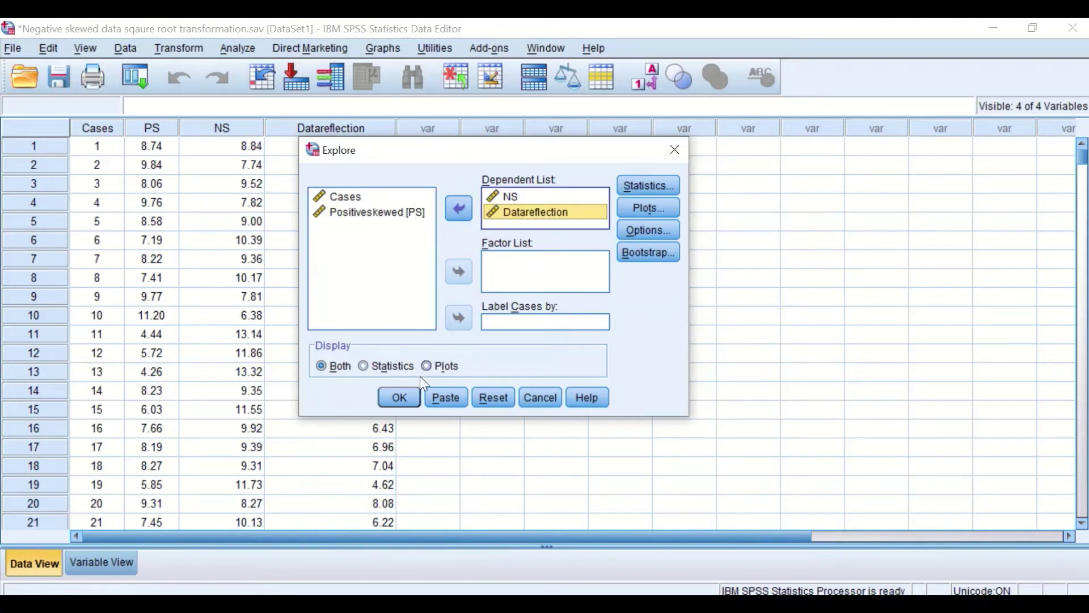
{"action": "left_click", "coordinate": [404, 396]}
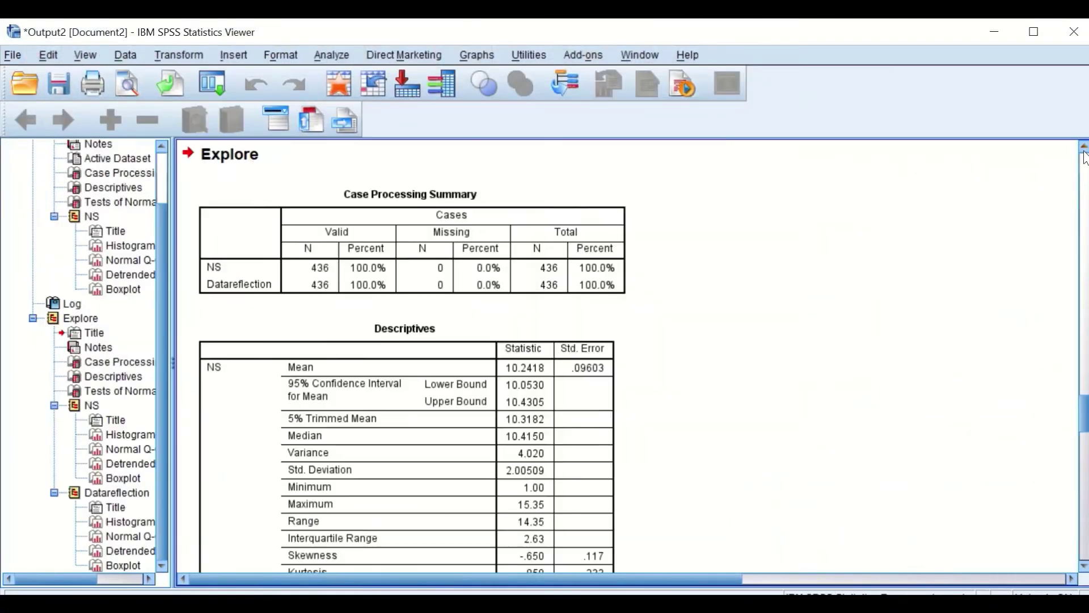
Review the Descriptives table for NS and Datareflection in the new Explore output.
{"action": "scroll", "coordinate": [1085, 160], "scroll_direction": "down", "scroll_amount": 5}
{"action": "scroll", "coordinate": [1085, 160], "scroll_direction": "up", "scroll_amount": 5}
{"action": "scroll", "coordinate": [1081, 159], "scroll_direction": "down", "scroll_amount": 3}
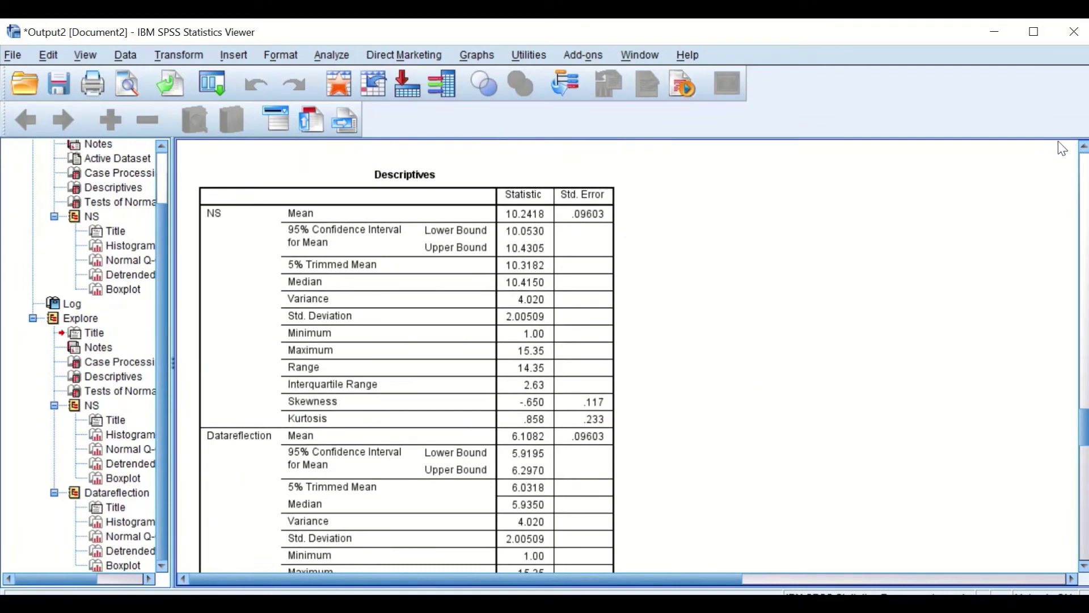
{"action": "scroll", "coordinate": [1057, 148], "scroll_direction": "down", "scroll_amount": 4}
{"action": "scroll", "coordinate": [1032, 188], "scroll_direction": "up", "scroll_amount": 5}
{"action": "scroll", "coordinate": [1024, 204], "scroll_direction": "up", "scroll_amount": 4}
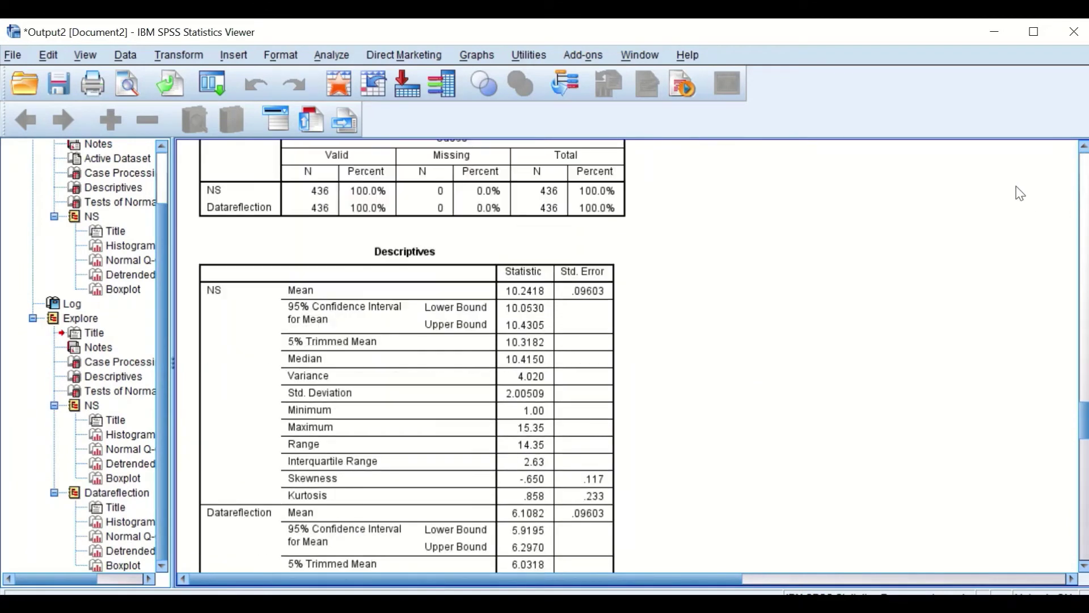
{"action": "scroll", "coordinate": [1021, 178], "scroll_direction": "down", "scroll_amount": 3}
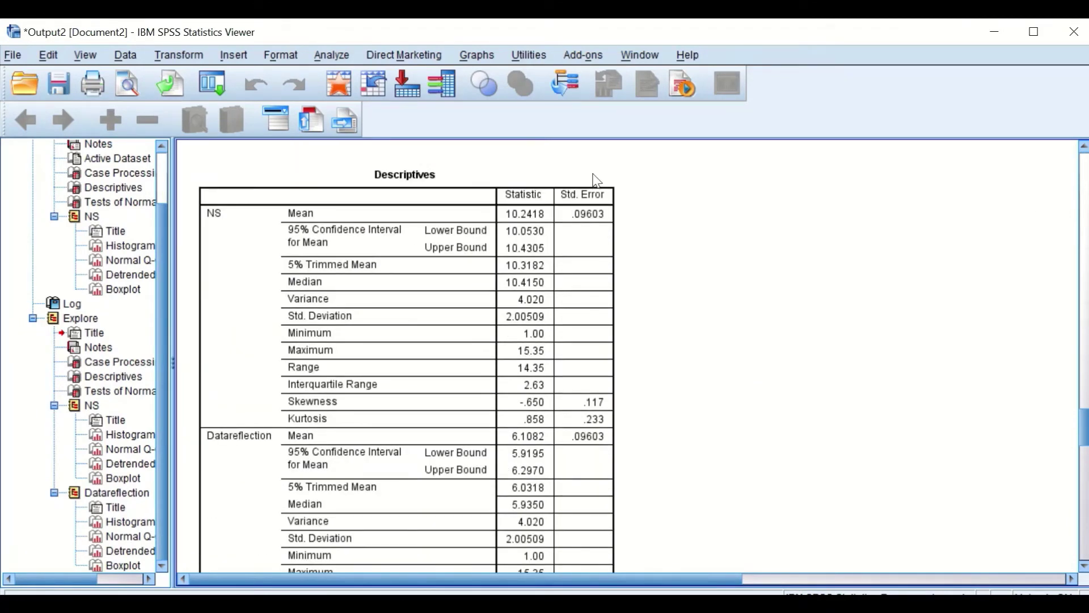
{"action": "left_click", "coordinate": [366, 232]}
{"action": "left_click", "coordinate": [346, 159]}
{"action": "left_click", "coordinate": [233, 199]}
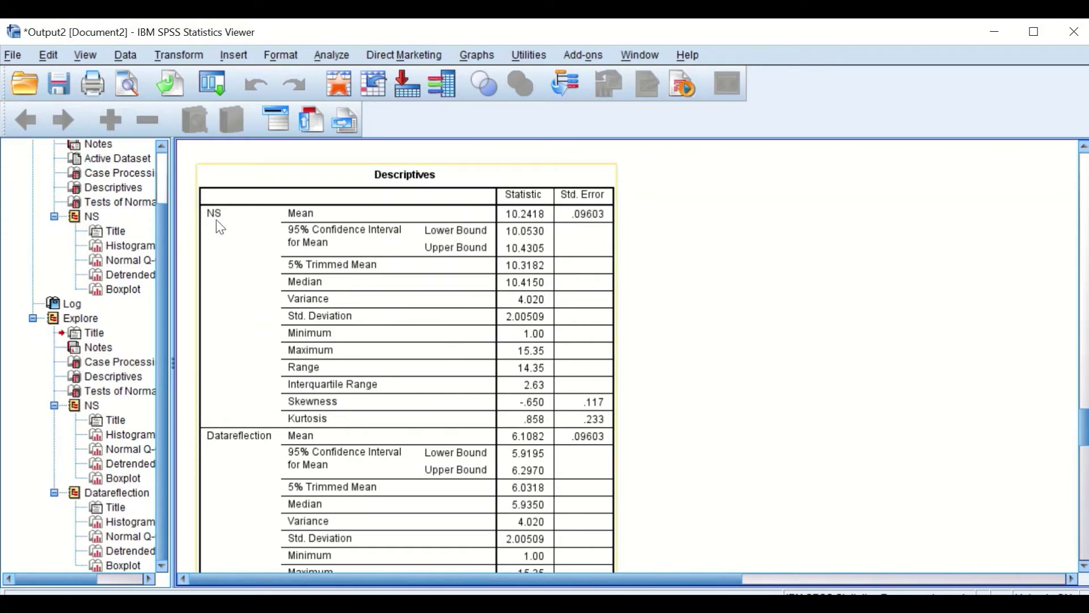
Compare the skewness, kurtosis and tests of normality of Datareflection with those of NS.
{"action": "scroll", "coordinate": [236, 445], "scroll_direction": "down", "scroll_amount": 3}
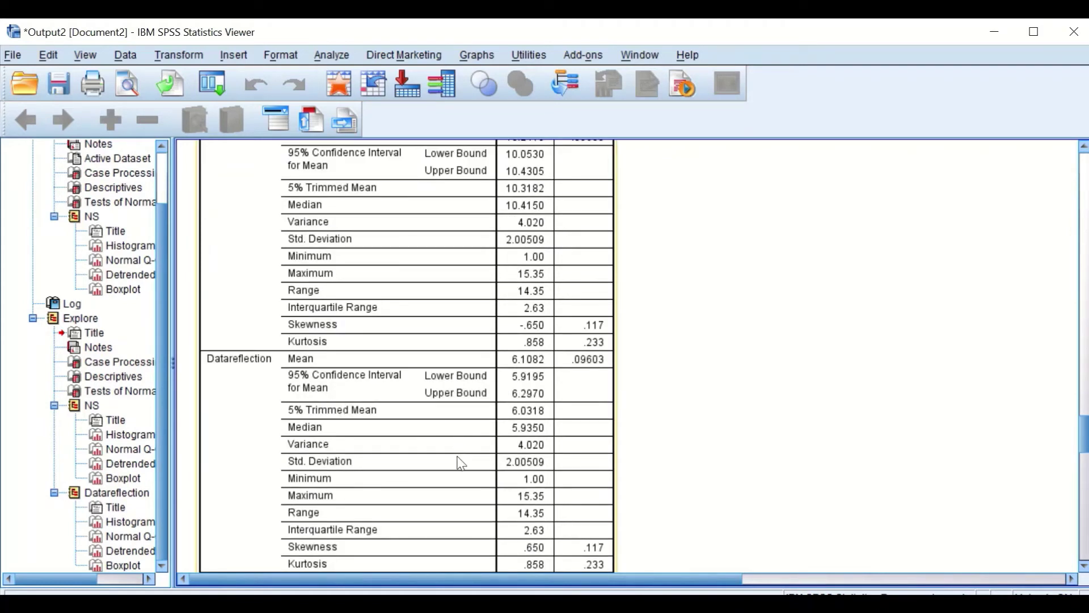
{"action": "scroll", "coordinate": [510, 397], "scroll_direction": "up", "scroll_amount": 3}
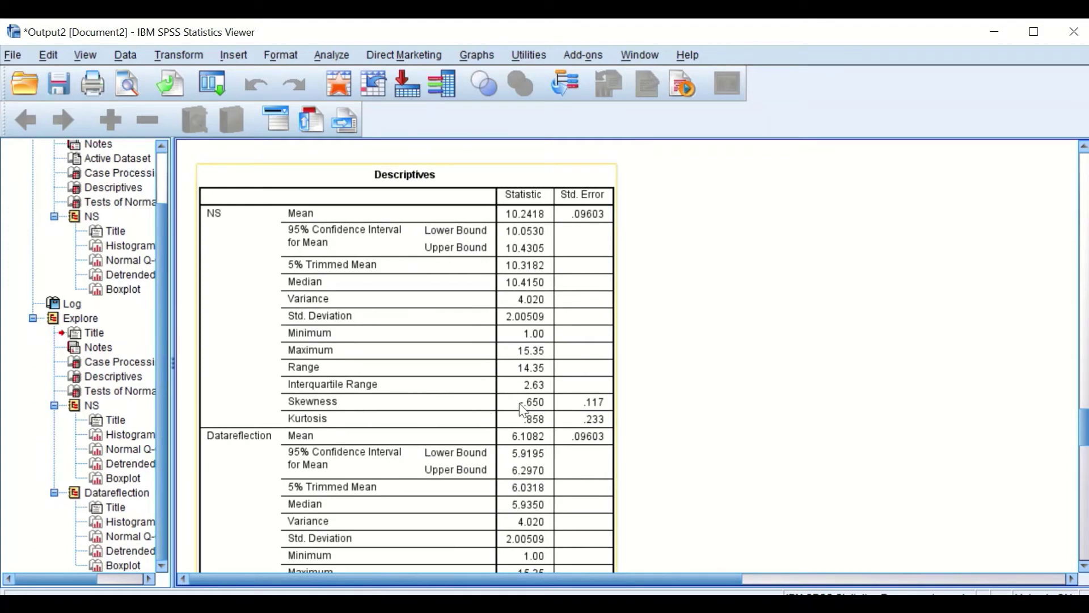
{"action": "scroll", "coordinate": [536, 403], "scroll_direction": "down", "scroll_amount": 3}
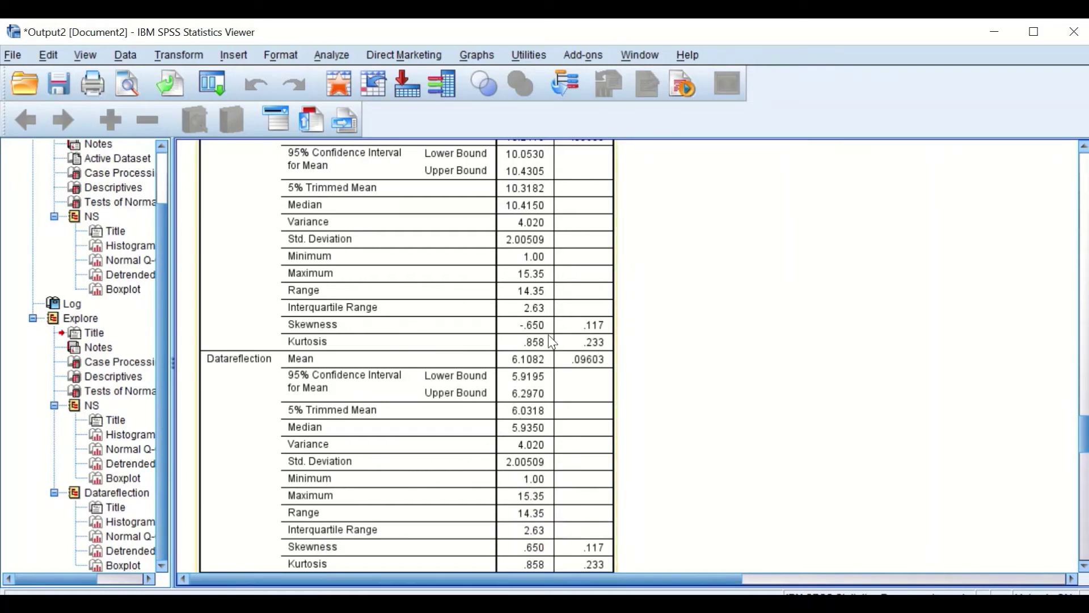
{"action": "scroll", "coordinate": [535, 350], "scroll_direction": "down", "scroll_amount": 3}
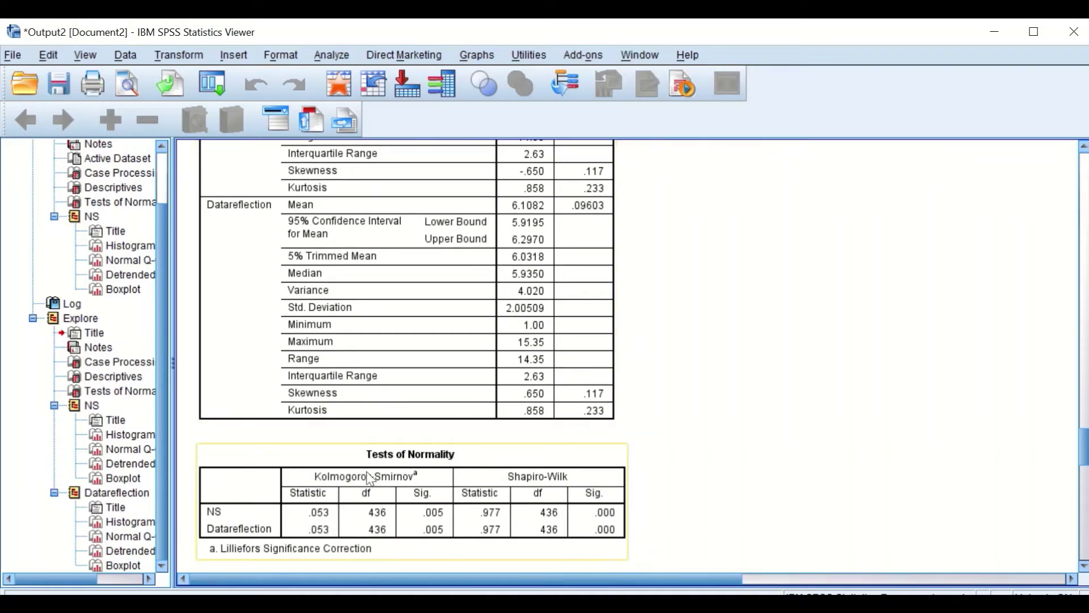
{"action": "scroll", "coordinate": [296, 250], "scroll_direction": "up", "scroll_amount": 4}
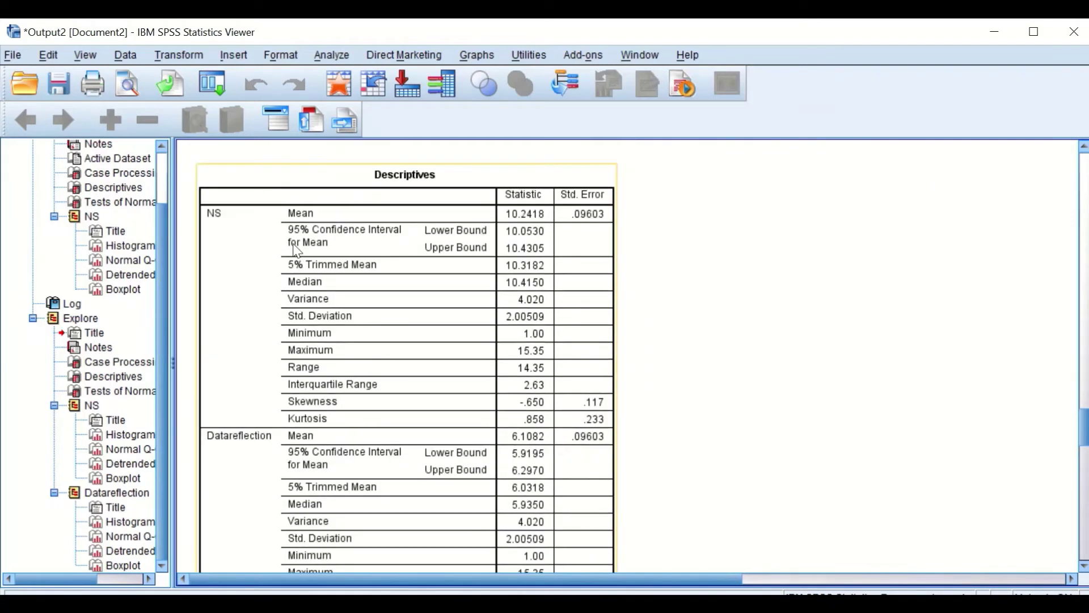
{"action": "scroll", "coordinate": [283, 397], "scroll_direction": "down", "scroll_amount": 3}
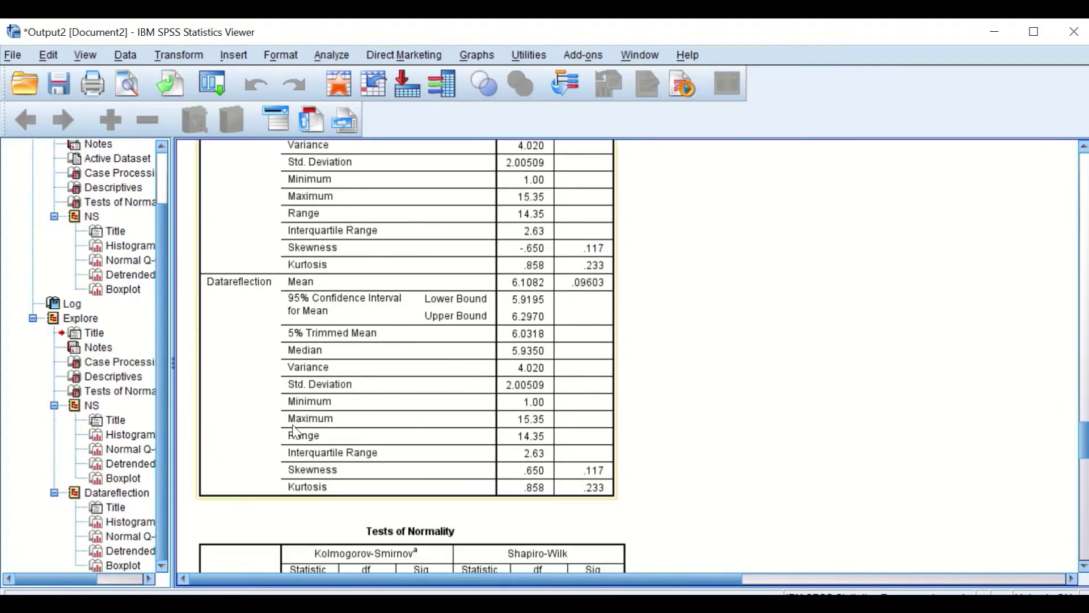
Examine the histogram, normal and detrended Q-Q plots and boxplot of Datareflection.
{"action": "scroll", "coordinate": [556, 419], "scroll_direction": "down", "scroll_amount": 4}
{"action": "scroll", "coordinate": [560, 414], "scroll_direction": "down", "scroll_amount": 20}
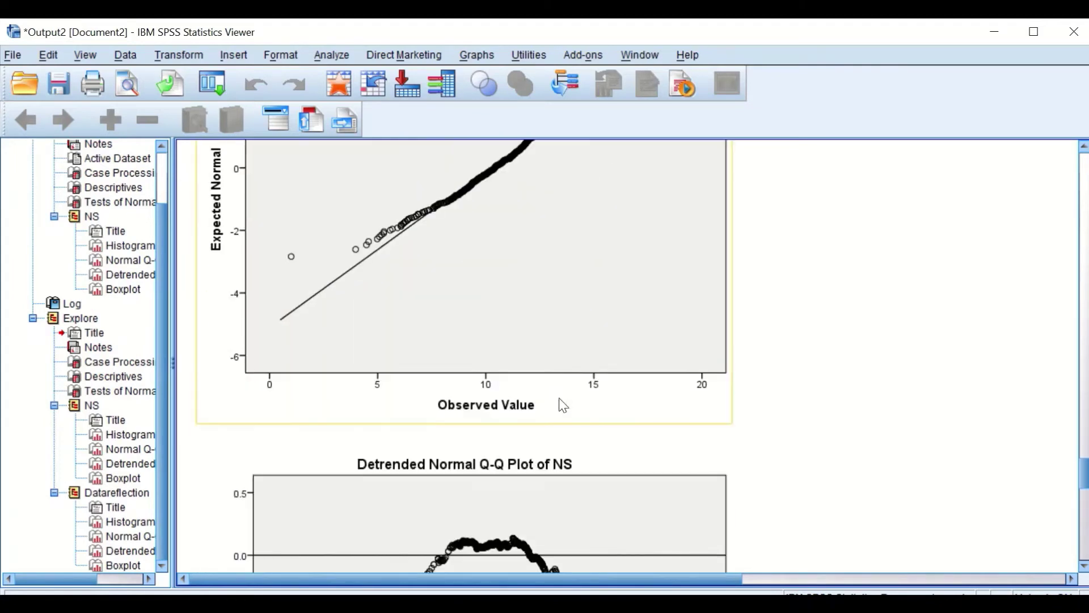
{"action": "scroll", "coordinate": [564, 401], "scroll_direction": "down", "scroll_amount": 7}
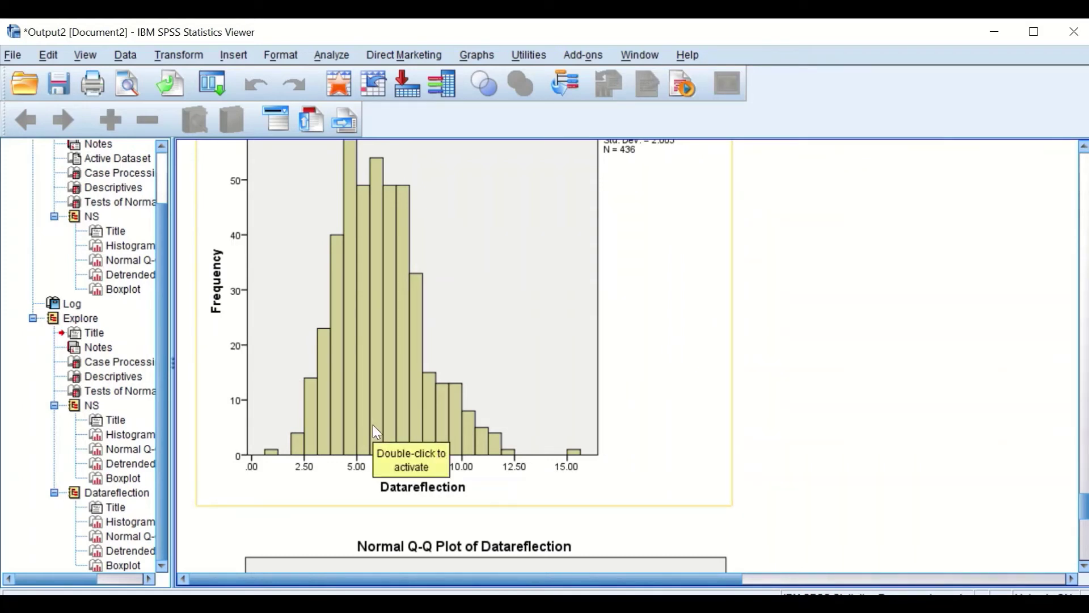
{"action": "left_click", "coordinate": [949, 381]}
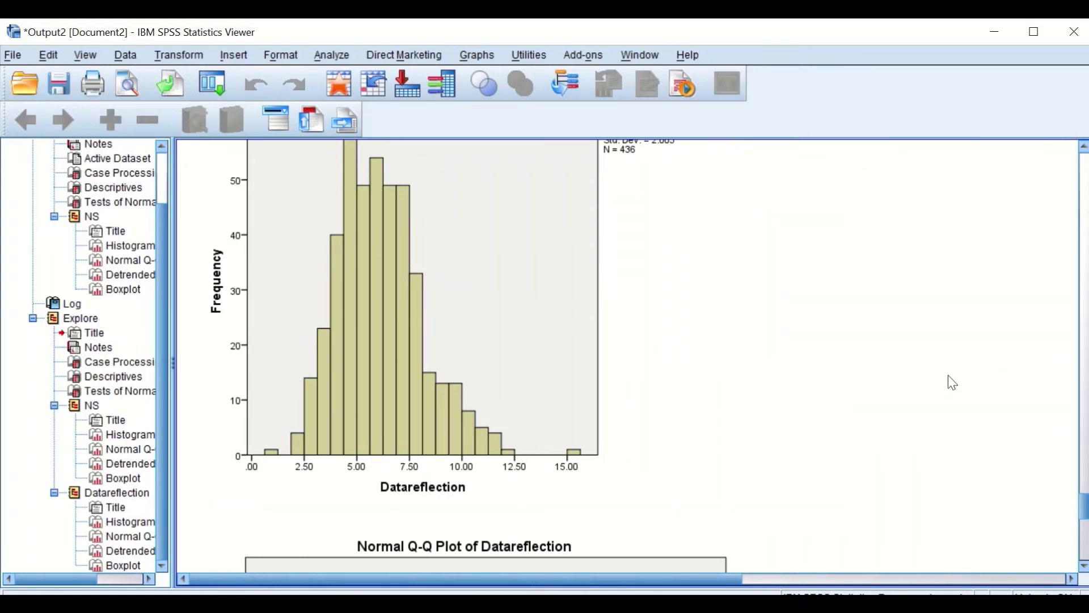
{"action": "left_click", "coordinate": [703, 468]}
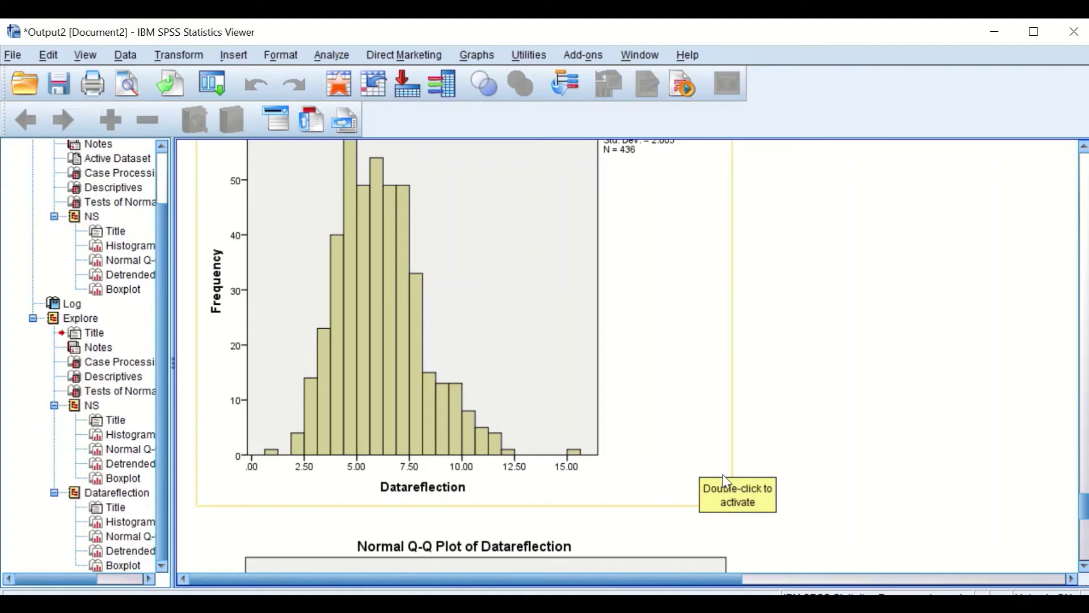
{"action": "scroll", "coordinate": [645, 366], "scroll_direction": "down", "scroll_amount": 4}
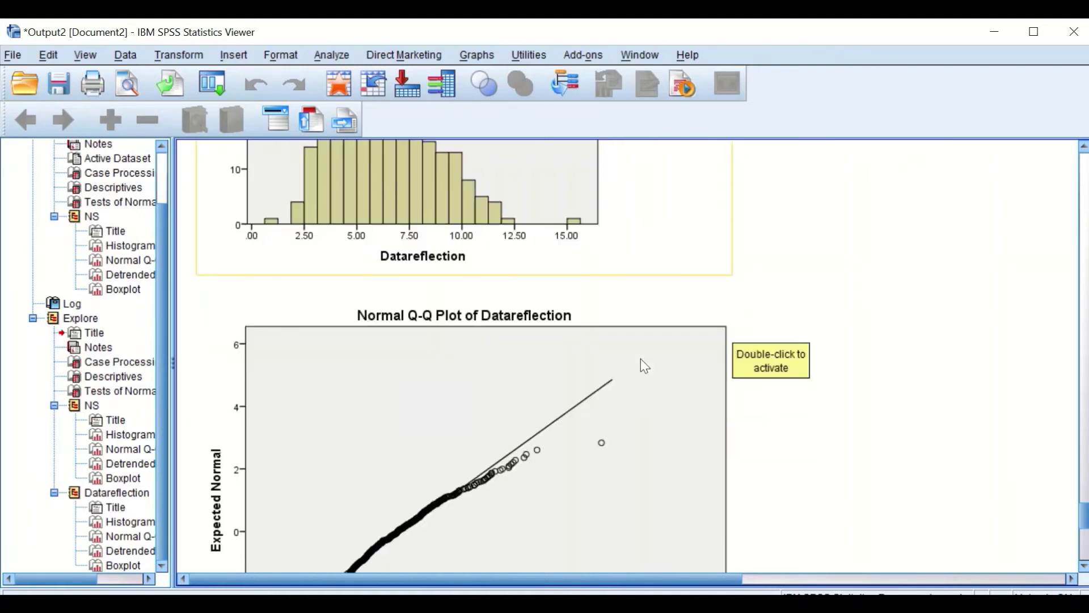
{"action": "scroll", "coordinate": [642, 363], "scroll_direction": "down", "scroll_amount": 4}
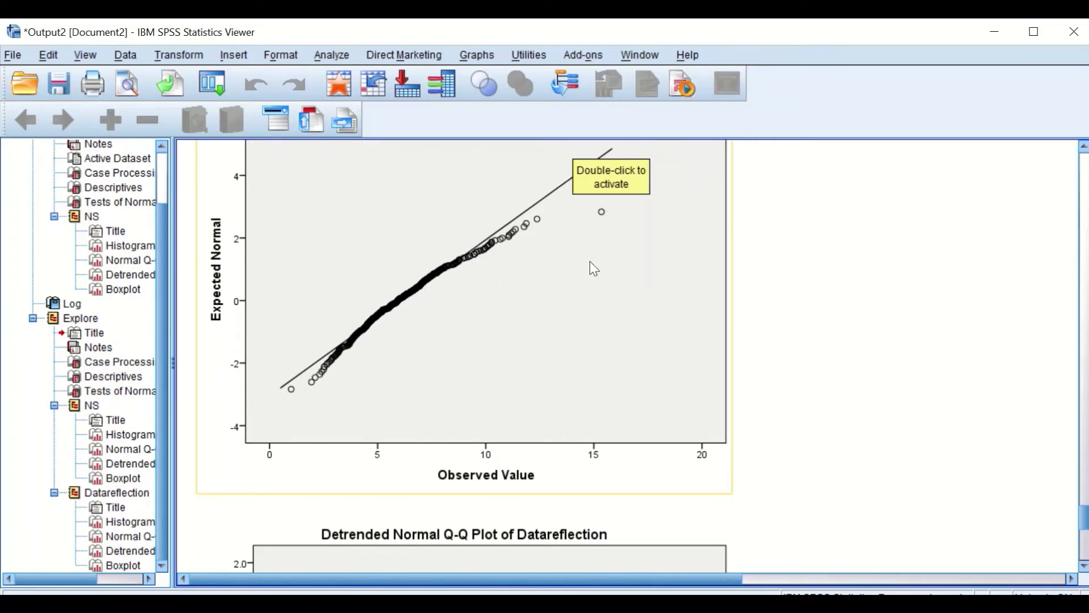
{"action": "scroll", "coordinate": [592, 270], "scroll_direction": "down", "scroll_amount": 14}
{"action": "scroll", "coordinate": [580, 273], "scroll_direction": "up", "scroll_amount": 4}
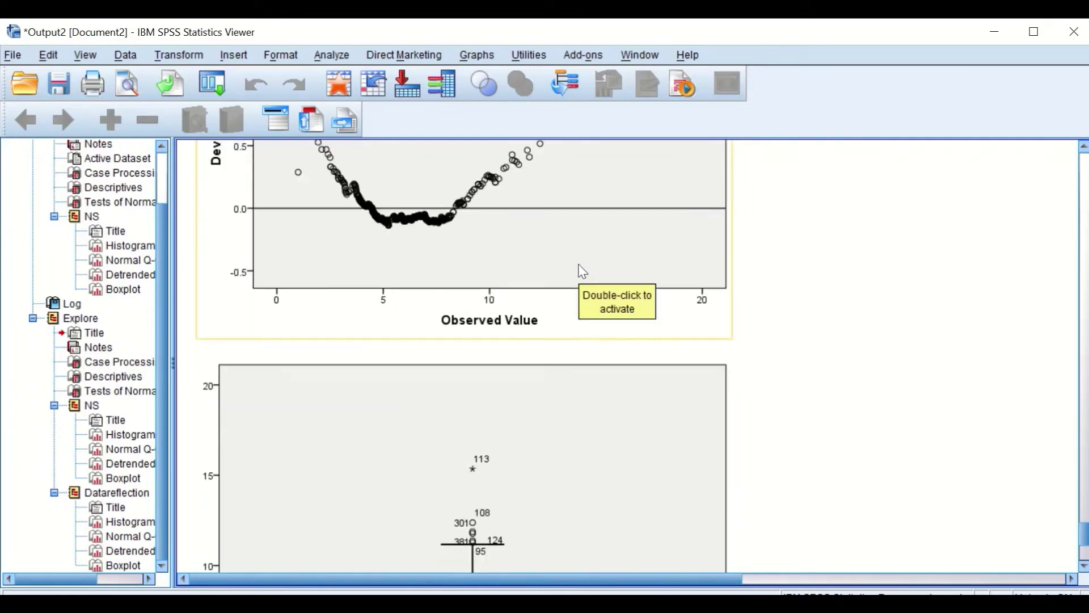
{"action": "scroll", "coordinate": [580, 269], "scroll_direction": "down", "scroll_amount": 10}
Go back to the NS histogram and compare its shape with the Datareflection histogram.
{"action": "scroll", "coordinate": [583, 270], "scroll_direction": "up", "scroll_amount": 8}
{"action": "scroll", "coordinate": [582, 270], "scroll_direction": "up", "scroll_amount": 12}
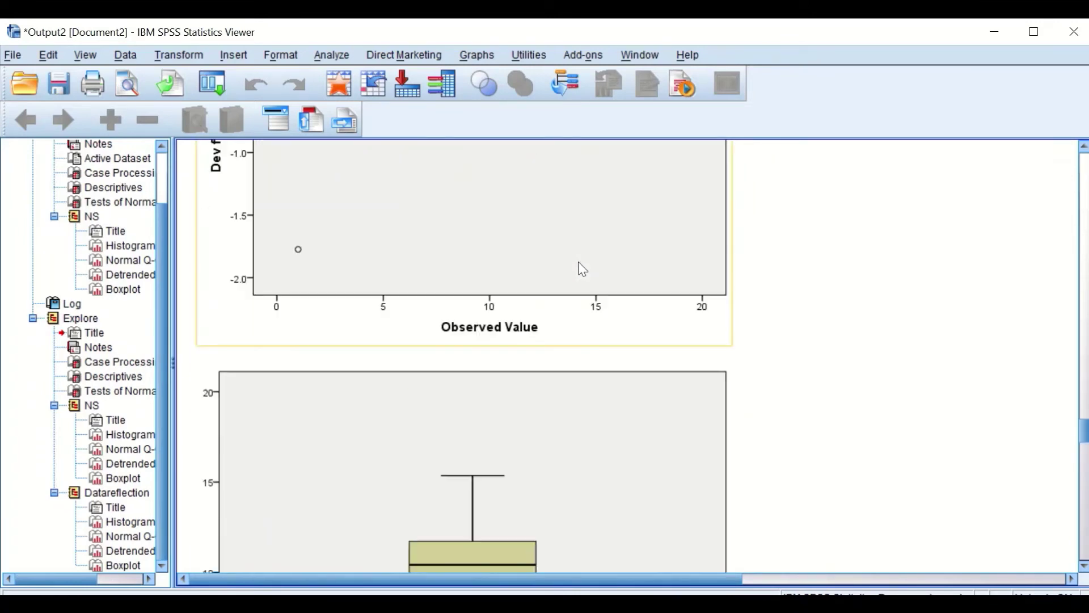
{"action": "scroll", "coordinate": [582, 270], "scroll_direction": "up", "scroll_amount": 15}
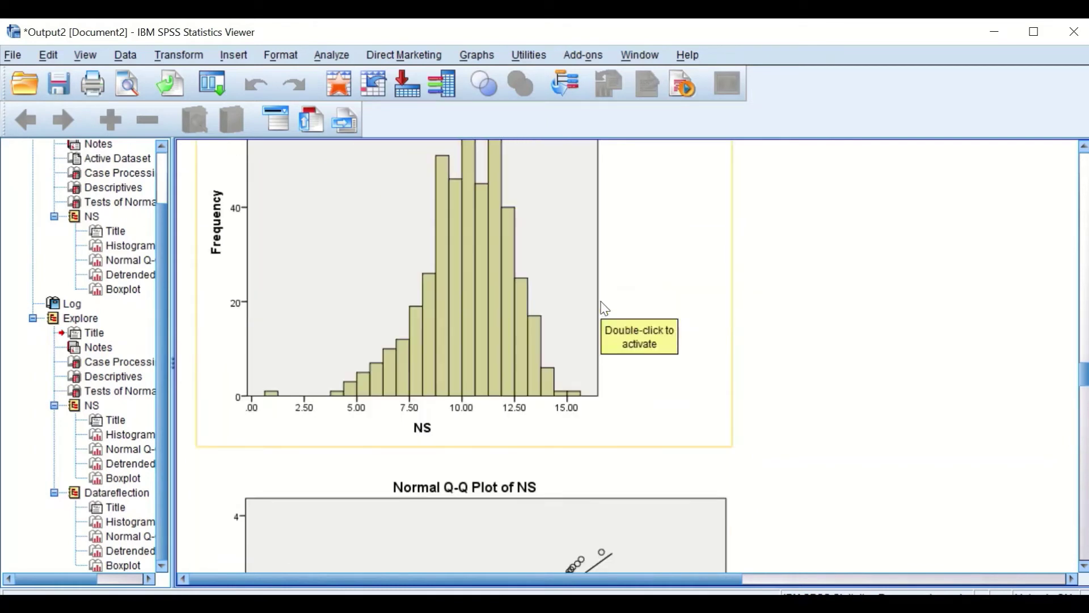
{"action": "scroll", "coordinate": [606, 310], "scroll_direction": "down", "scroll_amount": 10}
{"action": "scroll", "coordinate": [609, 311], "scroll_direction": "down", "scroll_amount": 12}
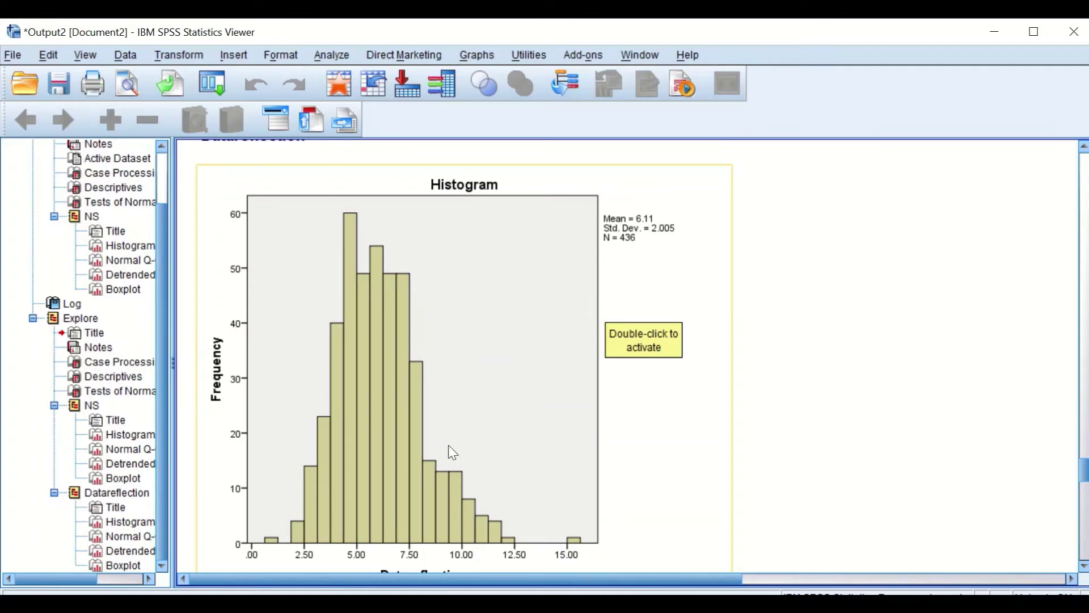
Return to the data editor, reset the Compute Variable settings and name the new target variable SQRTdatareflection.
{"action": "left_click", "coordinate": [995, 35]}
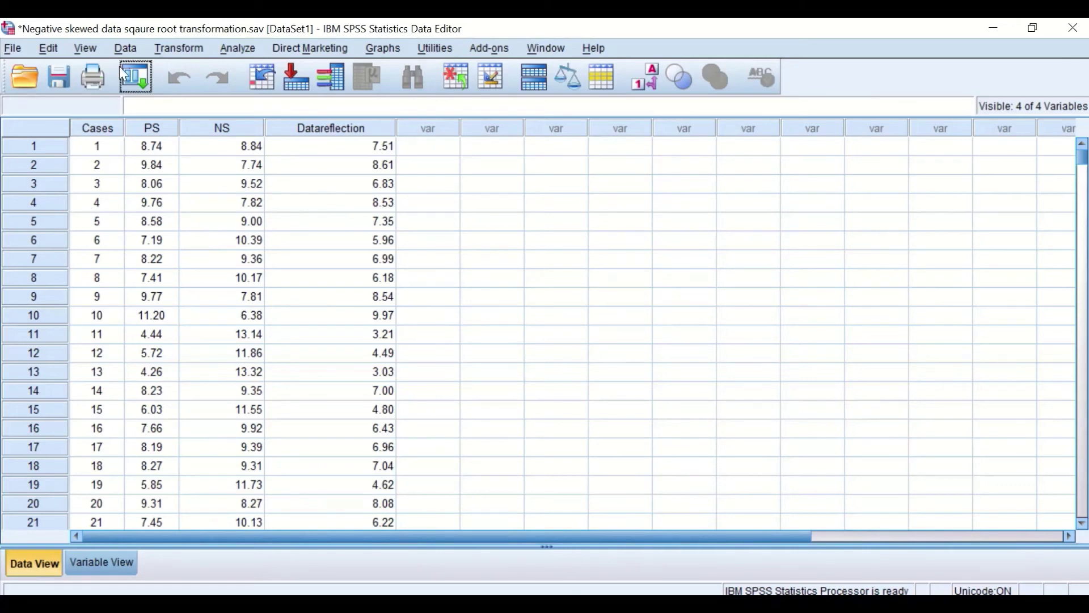
{"action": "left_click", "coordinate": [180, 49]}
{"action": "left_click", "coordinate": [199, 81]}
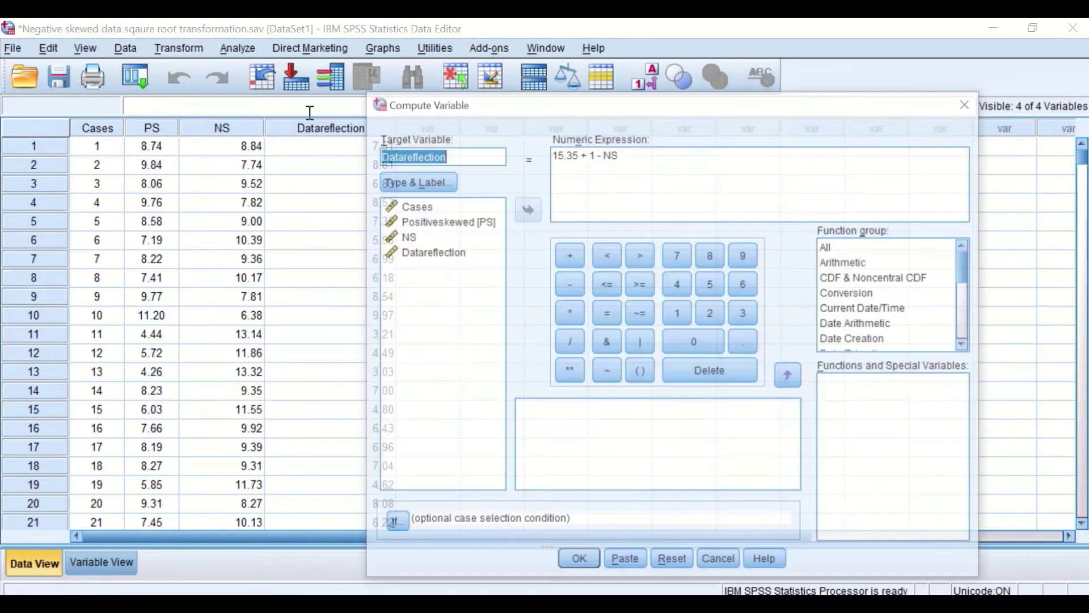
{"action": "left_click", "coordinate": [675, 564]}
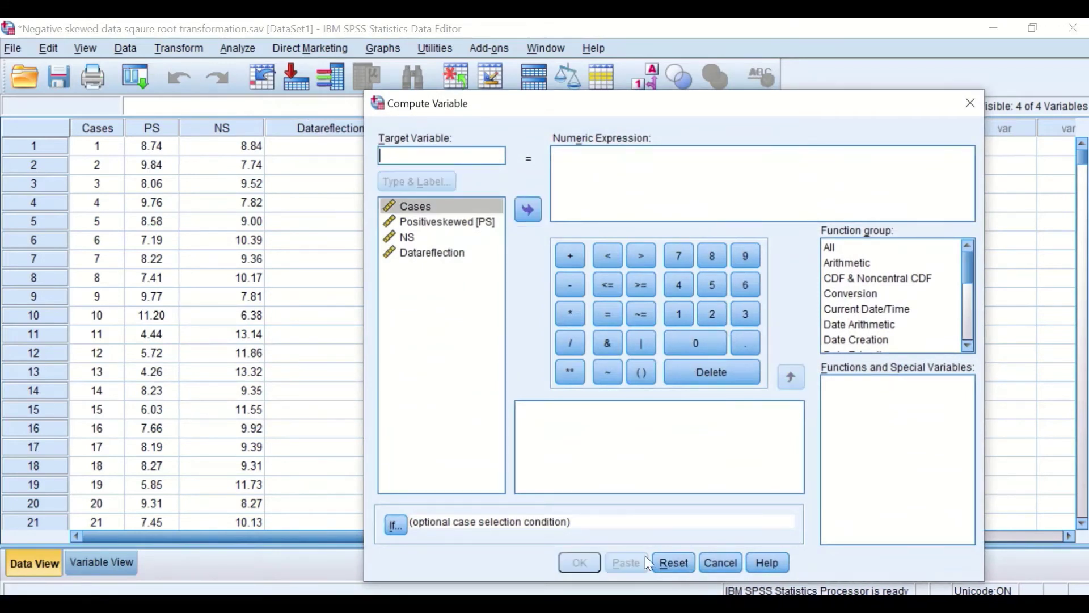
{"action": "left_click_drag", "start_coordinate": [477, 108], "coordinate": [638, 108]}
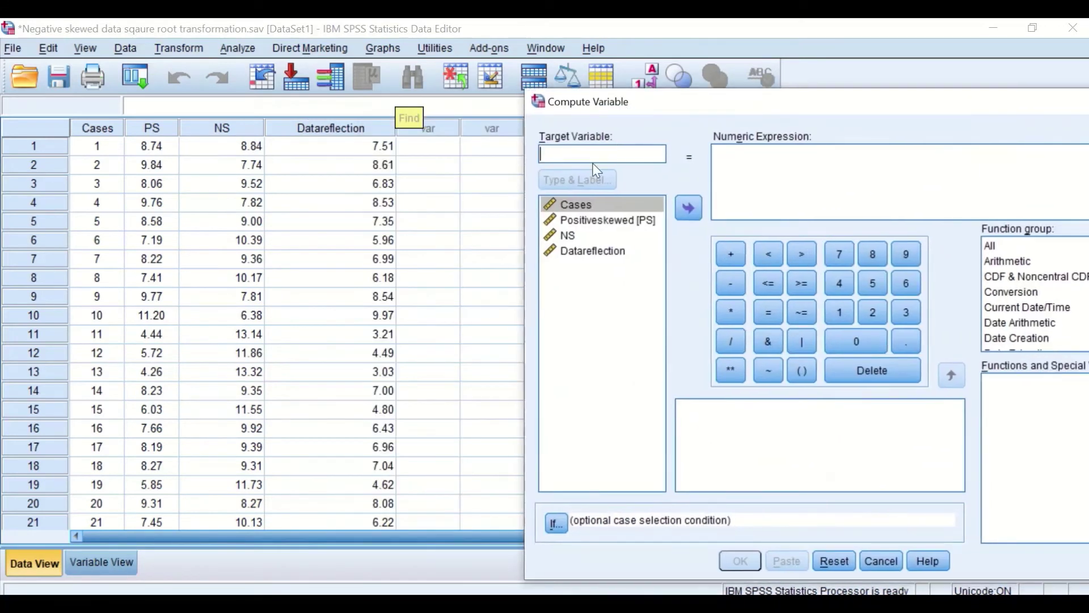
{"action": "left_click", "coordinate": [603, 152]}
{"action": "type", "text": "S"}
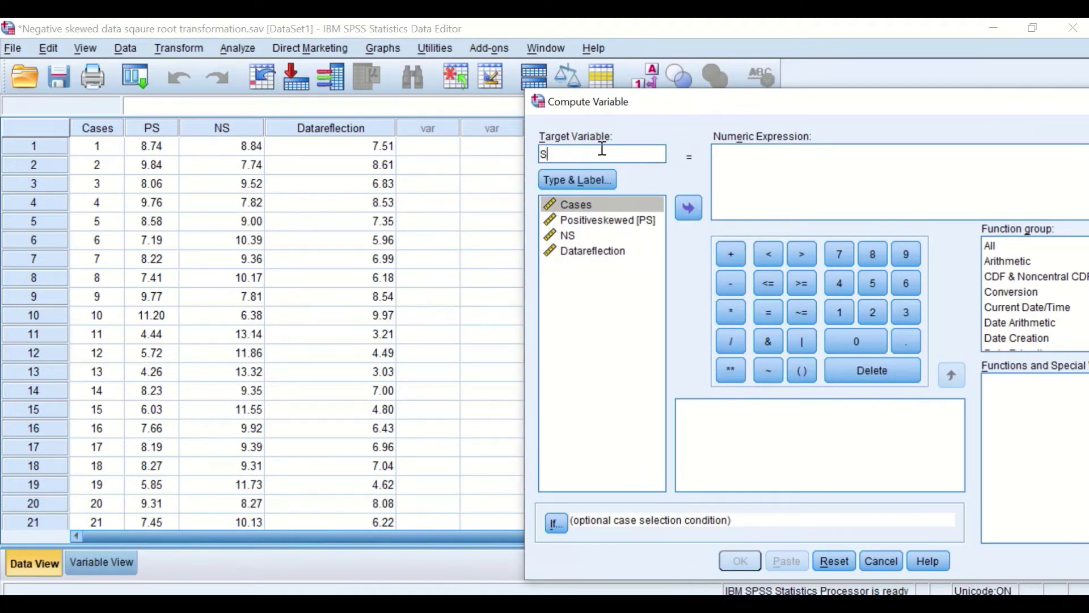
{"action": "type", "text": "QRTdatareflection"}
{"action": "left_click_drag", "start_coordinate": [913, 103], "coordinate": [636, 73]}
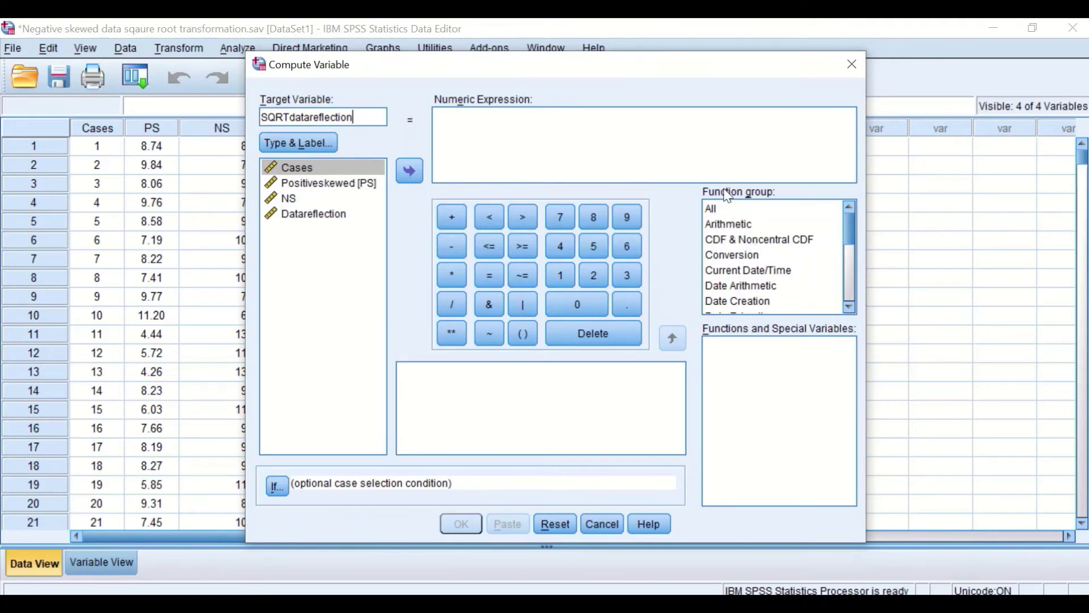
Build the numeric expression SQRT(Datareflection) from the arithmetic Sqrt function and compute the new variable.
{"action": "left_click", "coordinate": [735, 227]}
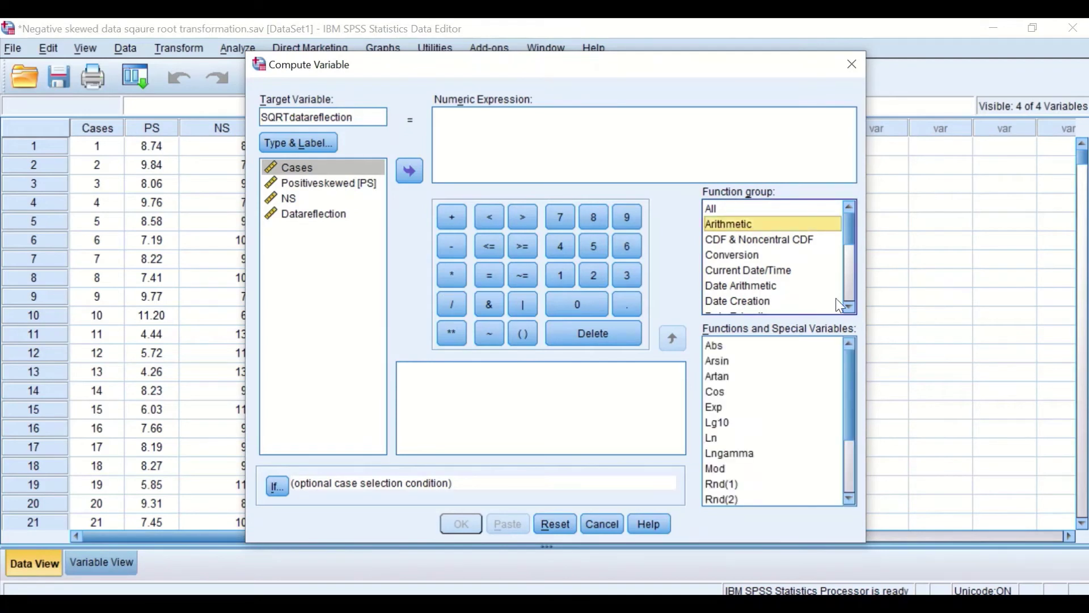
{"action": "left_click_drag", "start_coordinate": [848, 386], "coordinate": [848, 442]}
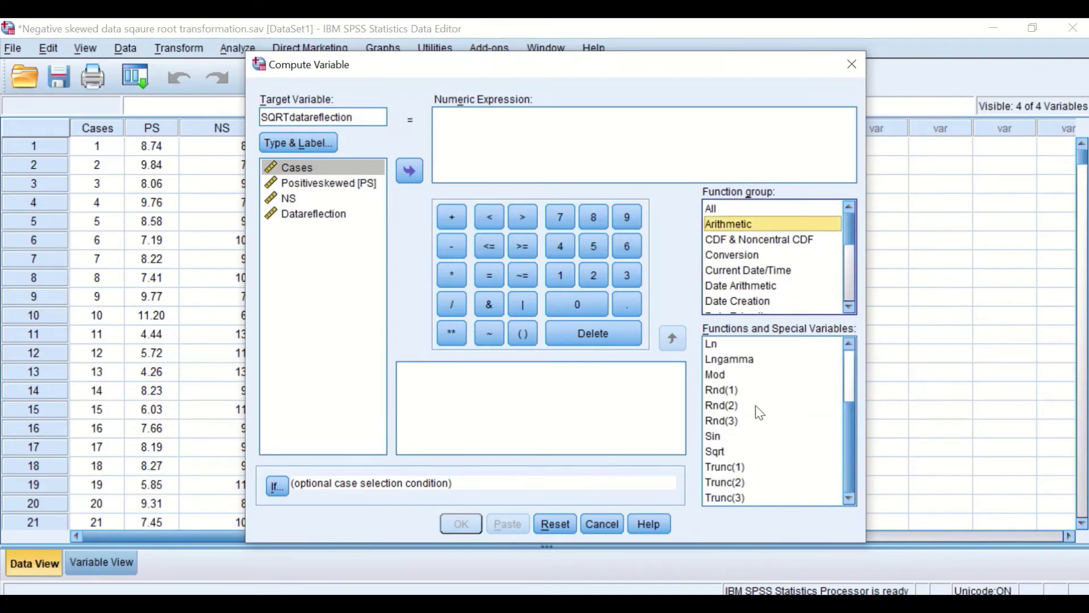
{"action": "left_click", "coordinate": [716, 451]}
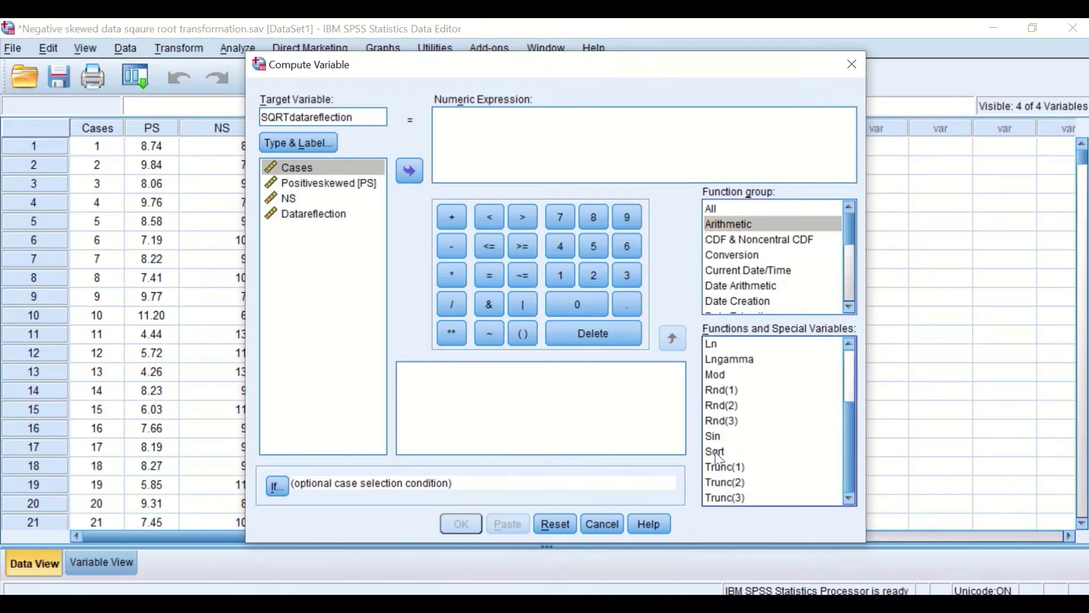
{"action": "left_click_drag", "start_coordinate": [726, 452], "coordinate": [486, 134]}
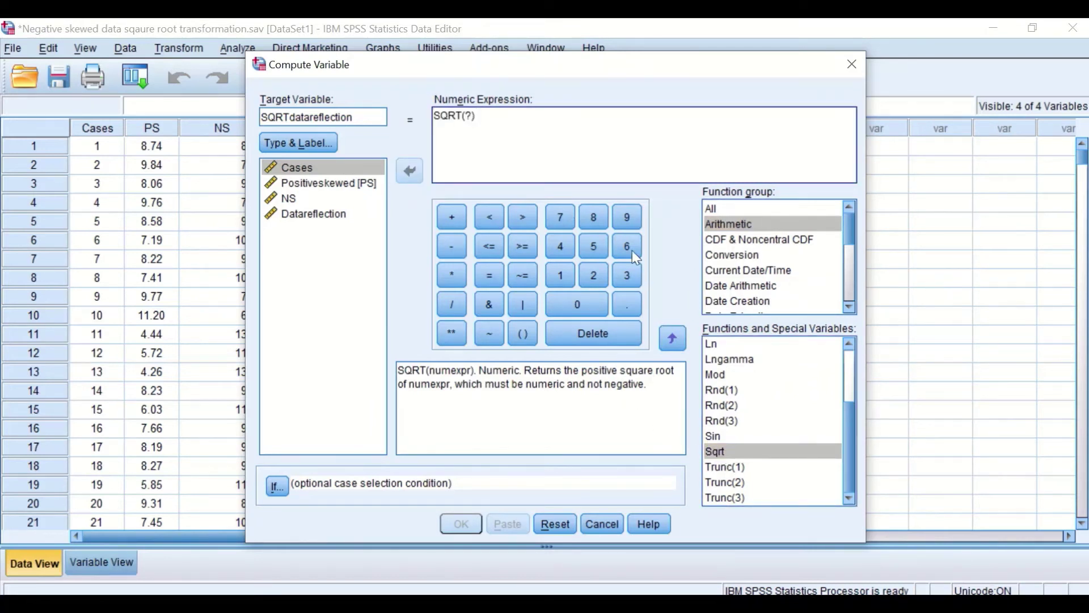
{"action": "double_click", "coordinate": [468, 116]}
{"action": "key", "text": "Delete"}
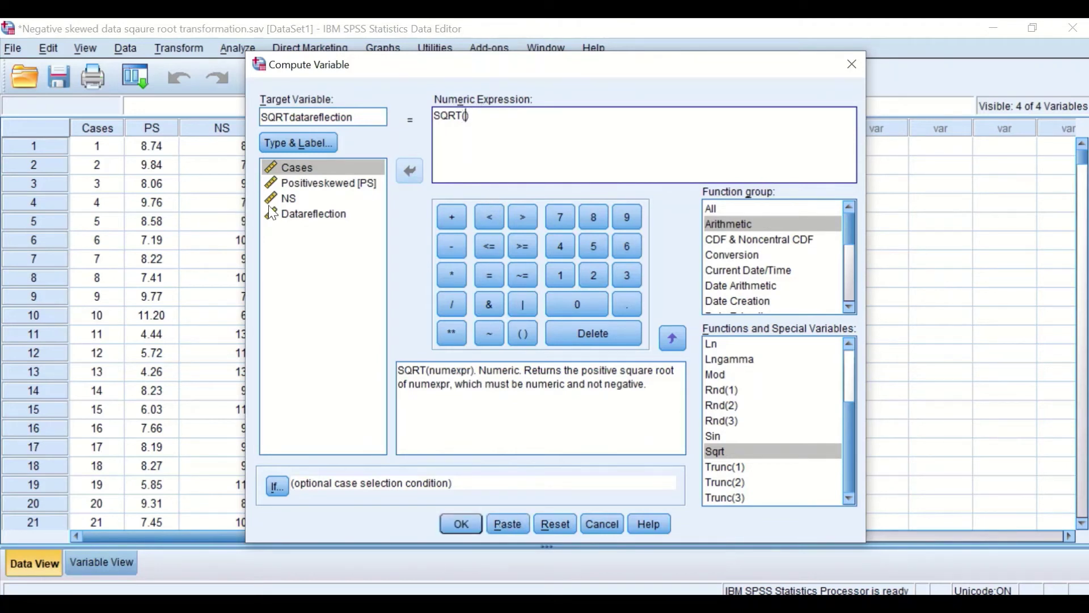
{"action": "left_click", "coordinate": [321, 216]}
{"action": "left_click", "coordinate": [406, 173]}
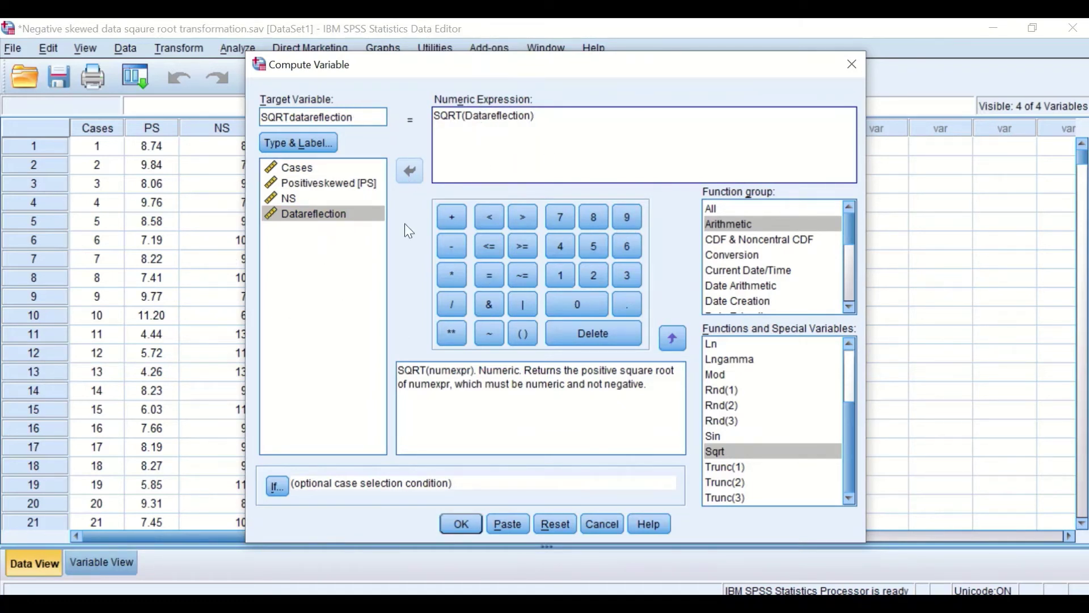
{"action": "left_click_drag", "start_coordinate": [449, 69], "coordinate": [719, 63]}
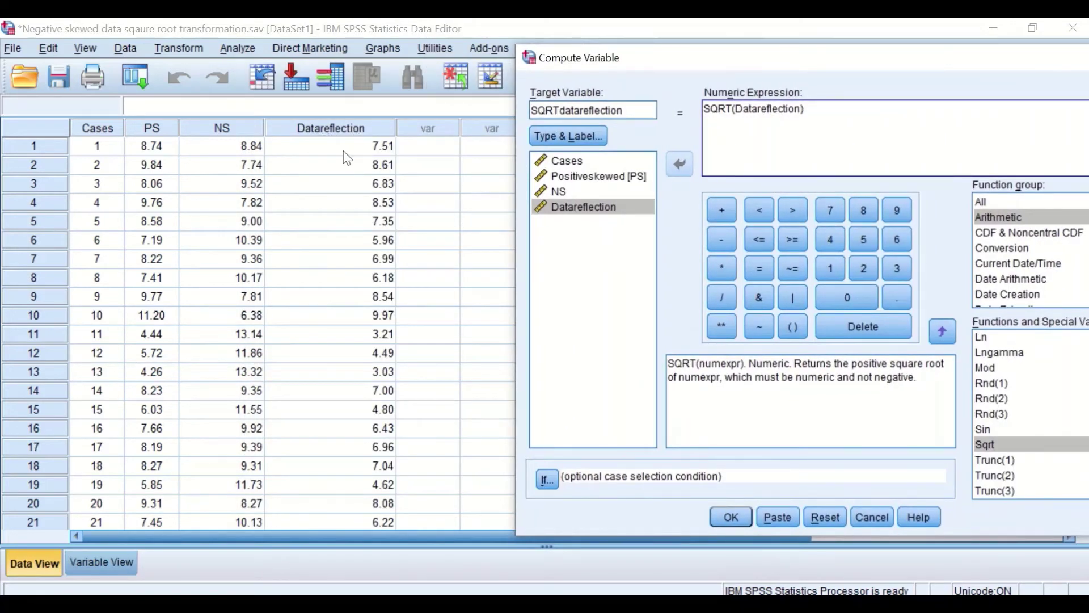
{"action": "left_click_drag", "start_coordinate": [1006, 73], "coordinate": [739, 70]}
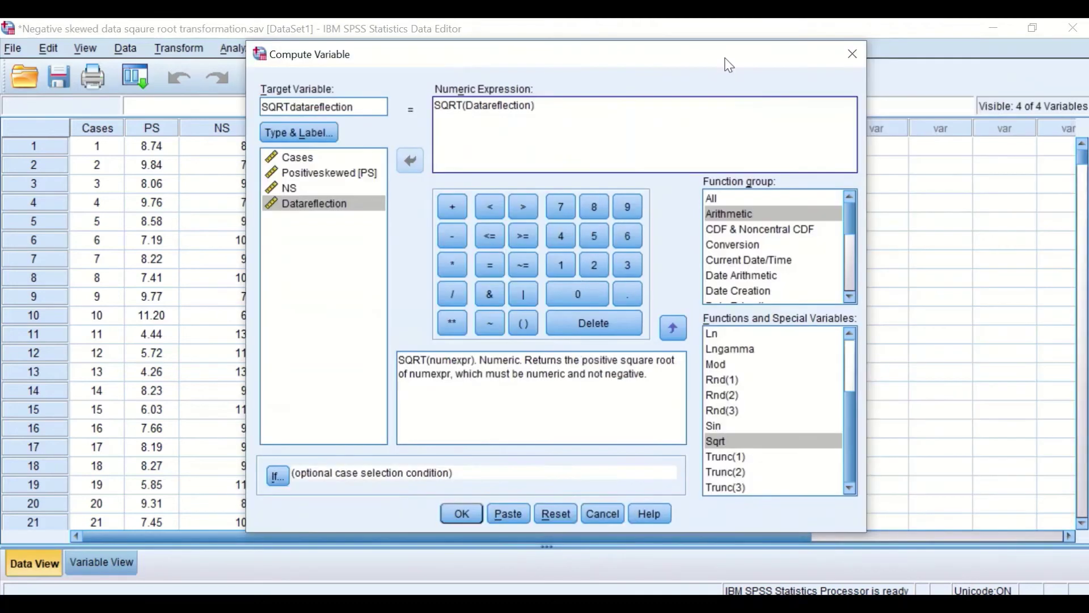
{"action": "left_click", "coordinate": [477, 515]}
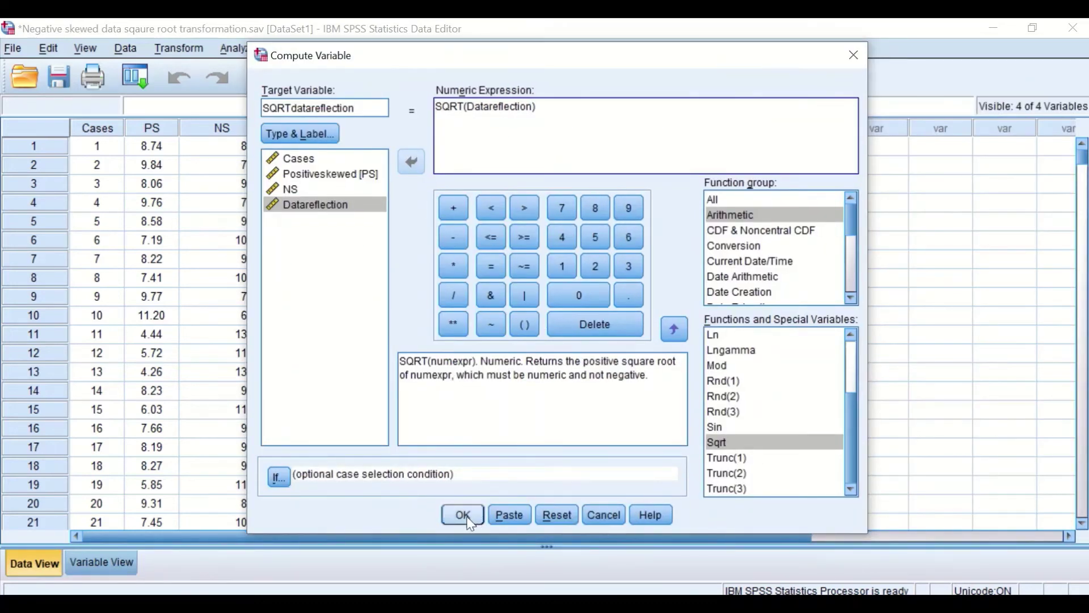
Return to the data and run the Explore analysis with SQRTdatareflection added to the dependent variables NS and Datareflection.
{"action": "left_click", "coordinate": [990, 36]}
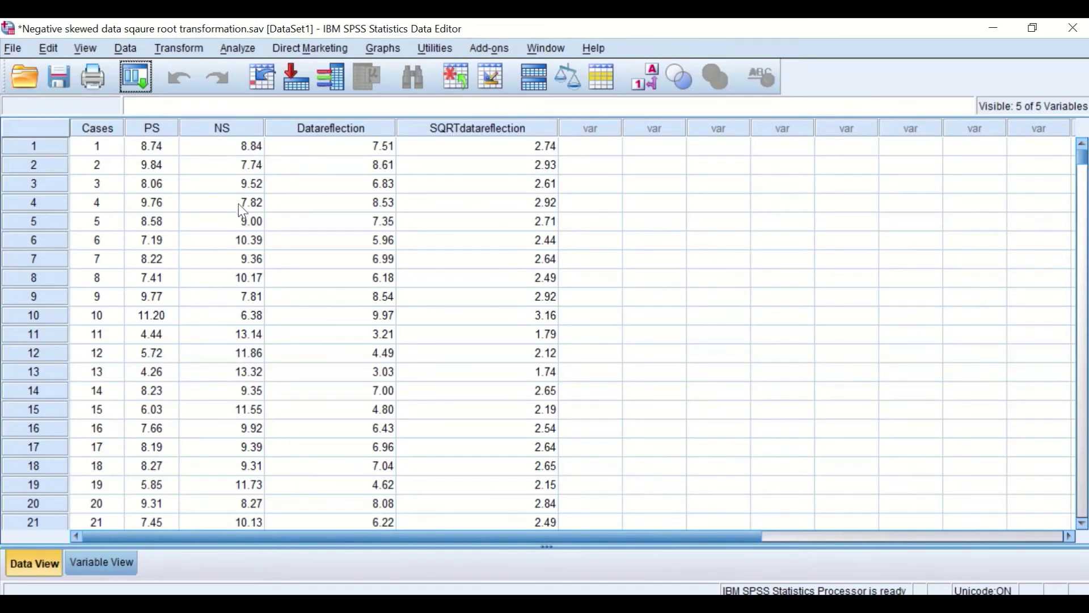
{"action": "left_click", "coordinate": [229, 52]}
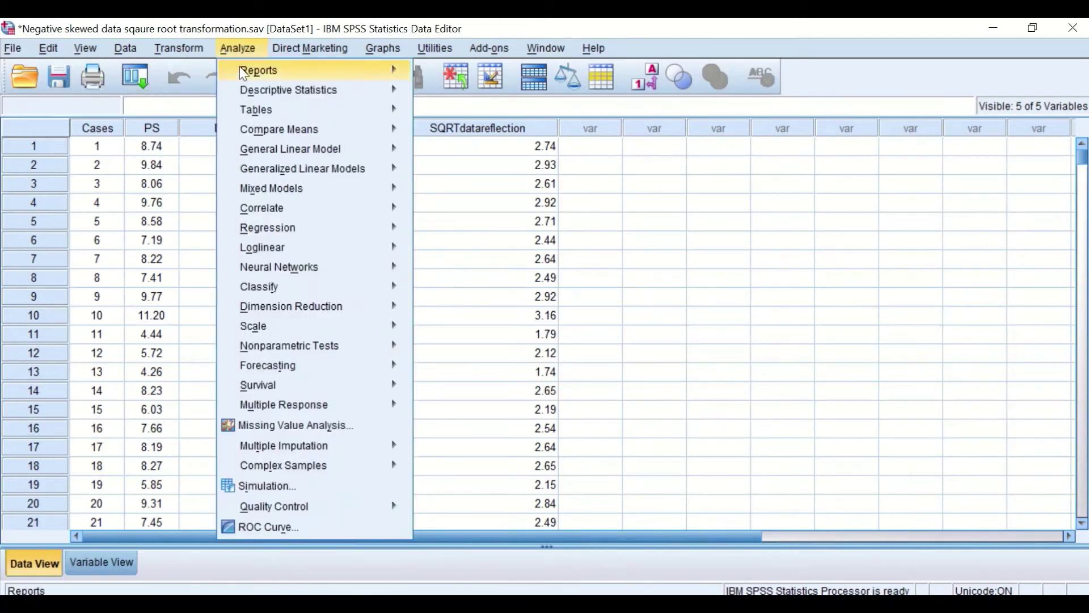
{"action": "mouse_move", "coordinate": [265, 88]}
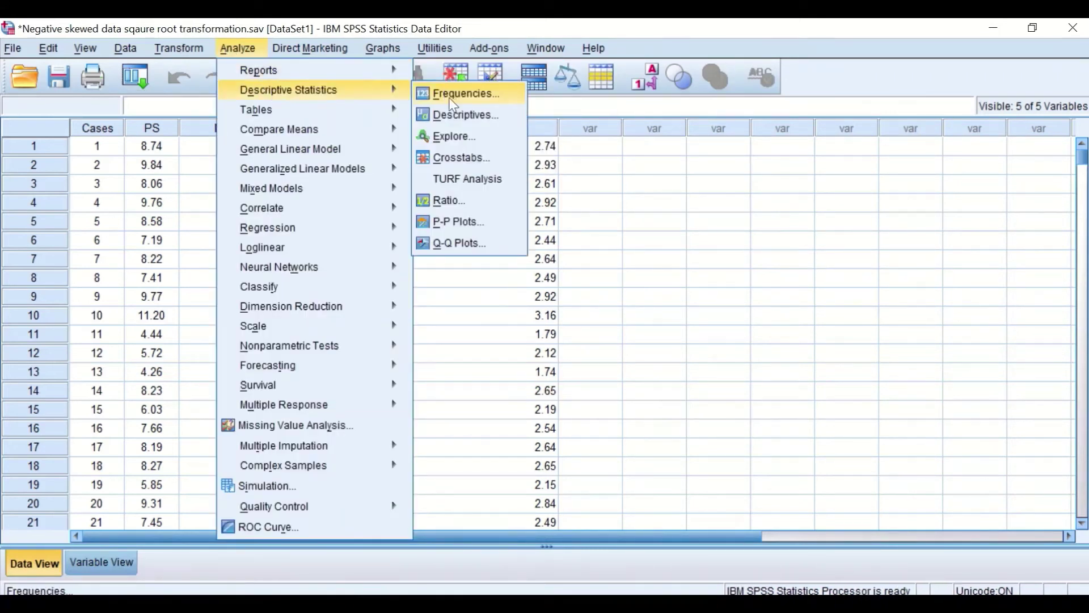
{"action": "left_click", "coordinate": [451, 136]}
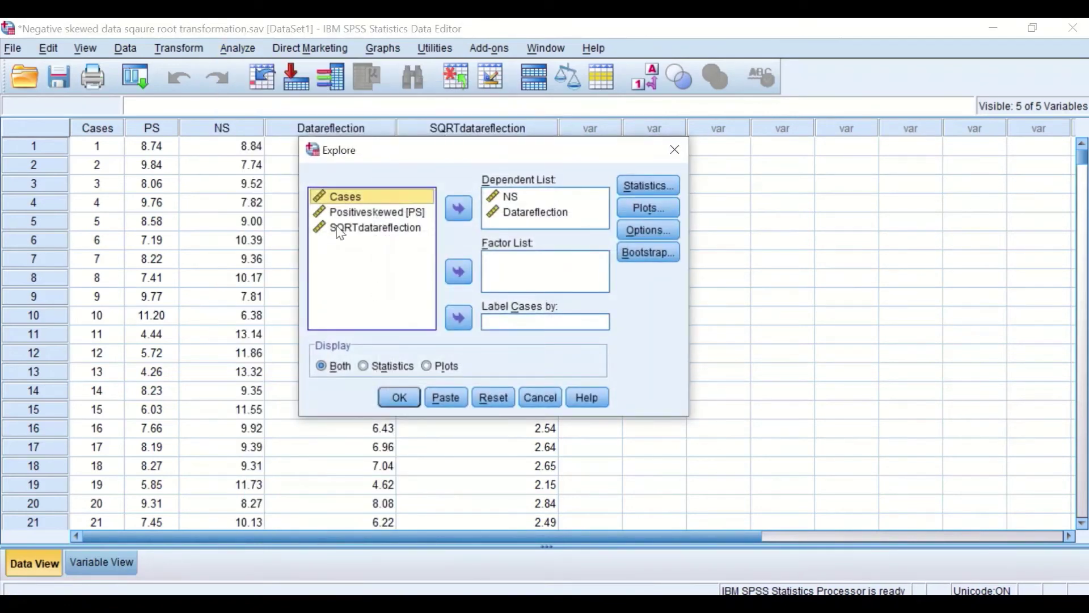
{"action": "left_click_drag", "start_coordinate": [341, 233], "coordinate": [497, 219]}
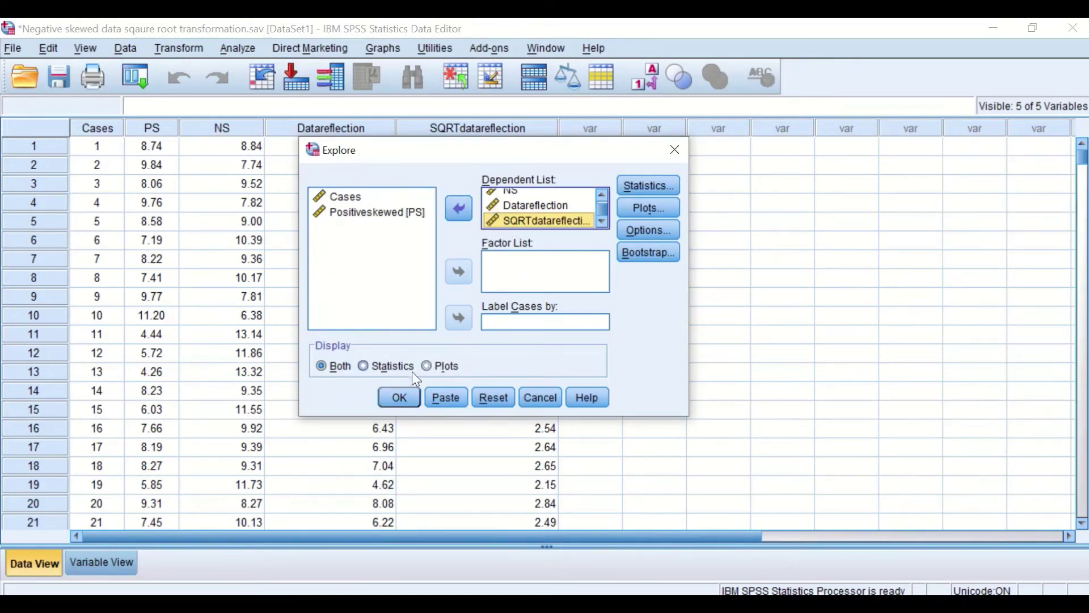
{"action": "left_click", "coordinate": [397, 399]}
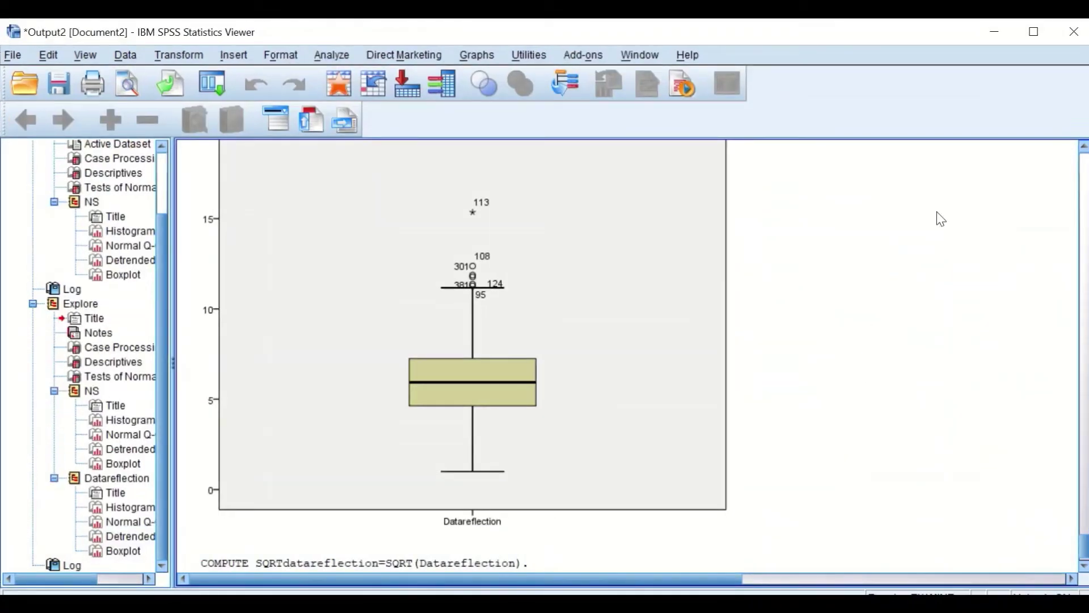
Compare the descriptives, skewness, kurtosis and tests of normality of NS, Datareflection and SQRTdatareflection in the new output.
{"action": "scroll", "coordinate": [1004, 344], "scroll_direction": "down", "scroll_amount": 5}
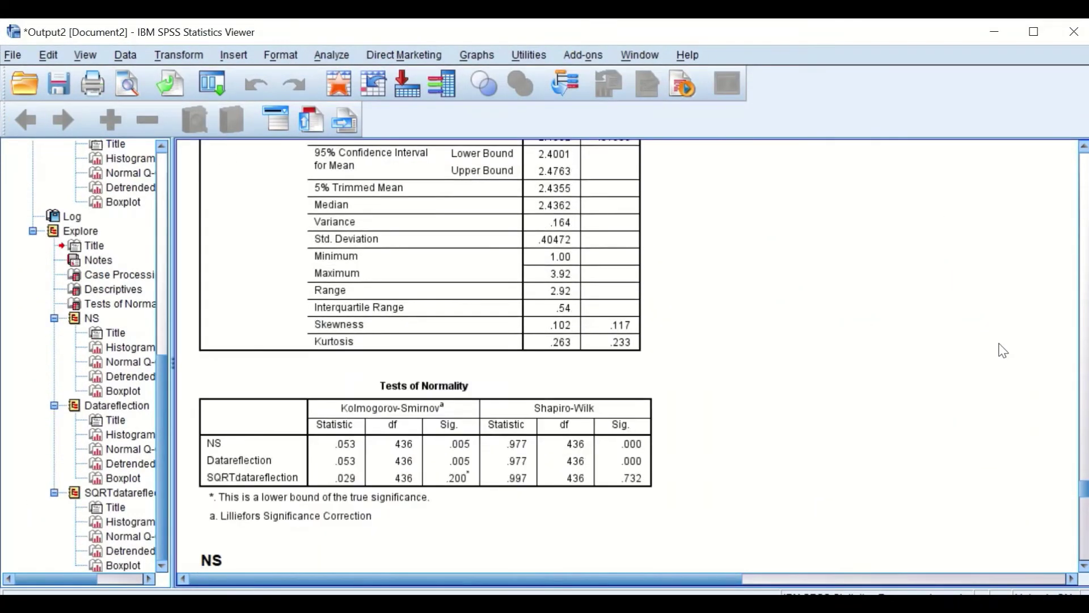
{"action": "scroll", "coordinate": [1005, 343], "scroll_direction": "up", "scroll_amount": 12}
{"action": "scroll", "coordinate": [1004, 351], "scroll_direction": "down", "scroll_amount": 5}
{"action": "scroll", "coordinate": [1003, 351], "scroll_direction": "up", "scroll_amount": 2}
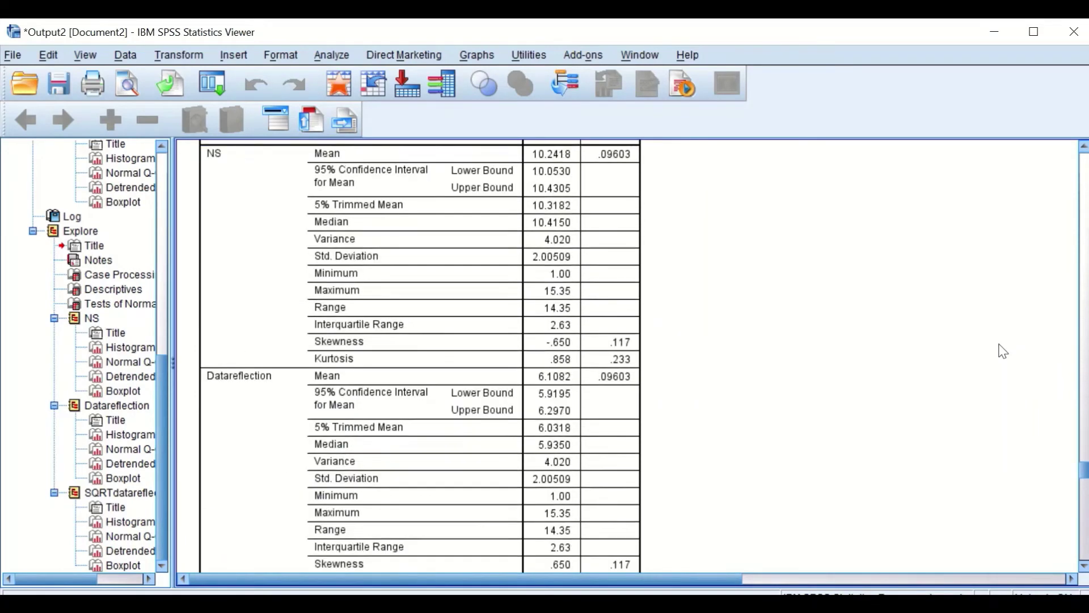
{"action": "scroll", "coordinate": [296, 257], "scroll_direction": "down", "scroll_amount": 4}
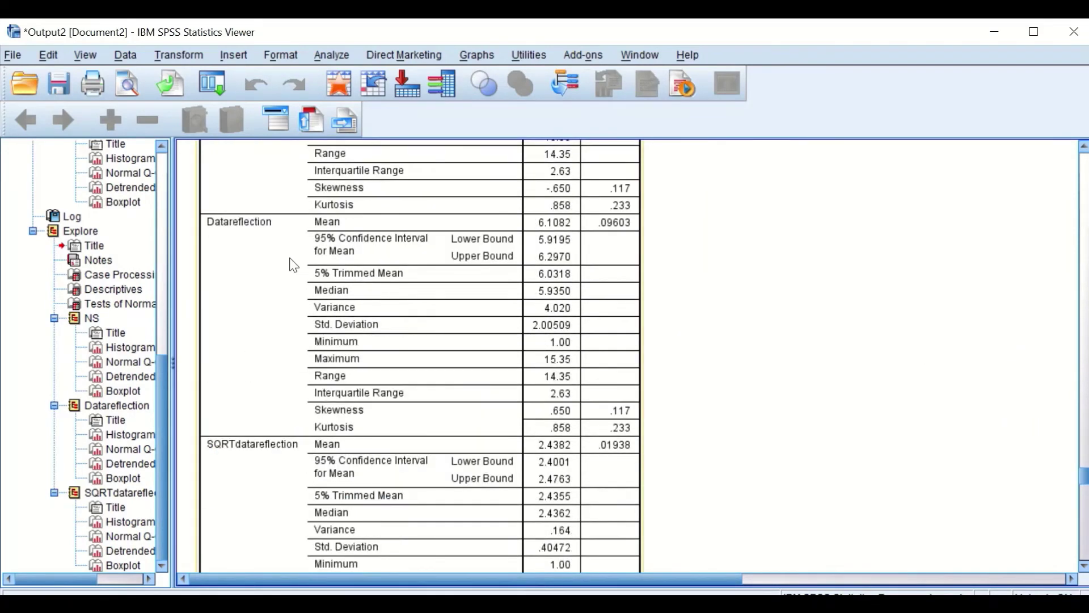
{"action": "scroll", "coordinate": [295, 261], "scroll_direction": "up", "scroll_amount": 6}
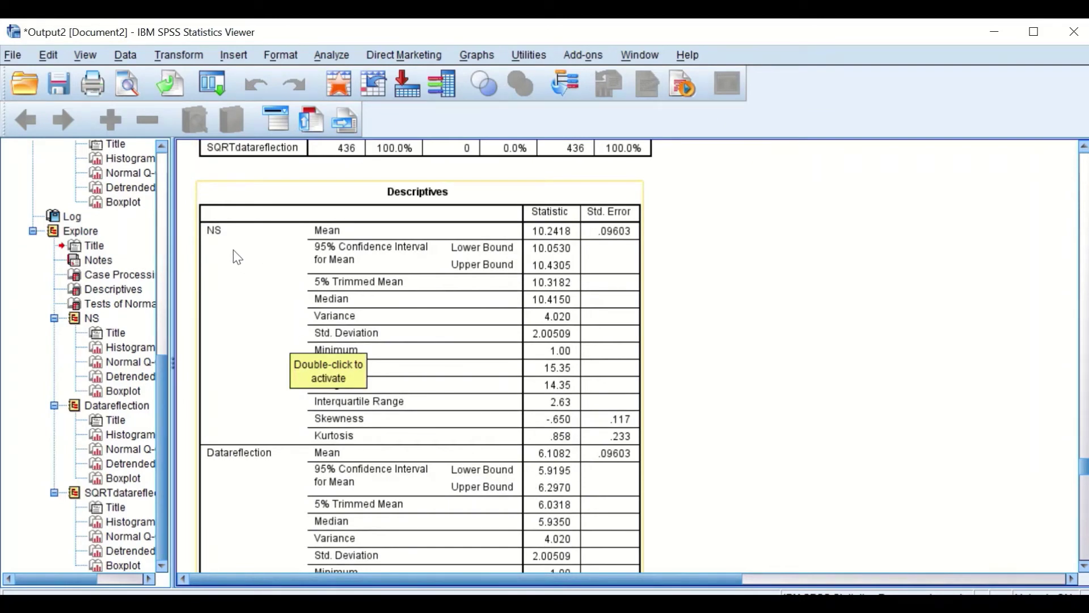
{"action": "scroll", "coordinate": [237, 252], "scroll_direction": "down", "scroll_amount": 6}
{"action": "scroll", "coordinate": [253, 255], "scroll_direction": "down", "scroll_amount": 2}
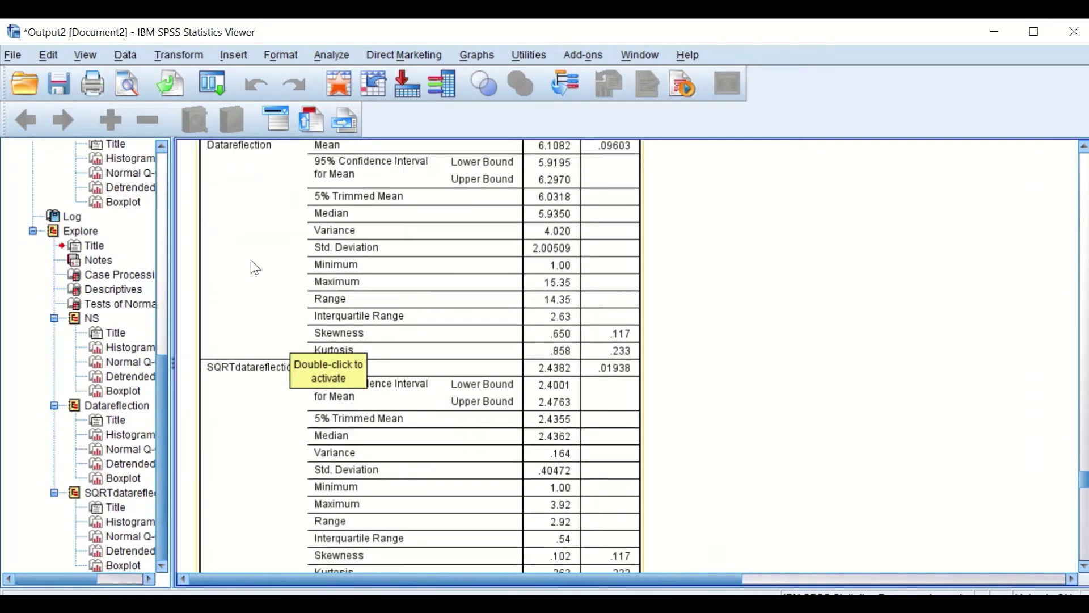
{"action": "scroll", "coordinate": [253, 386], "scroll_direction": "down", "scroll_amount": 4}
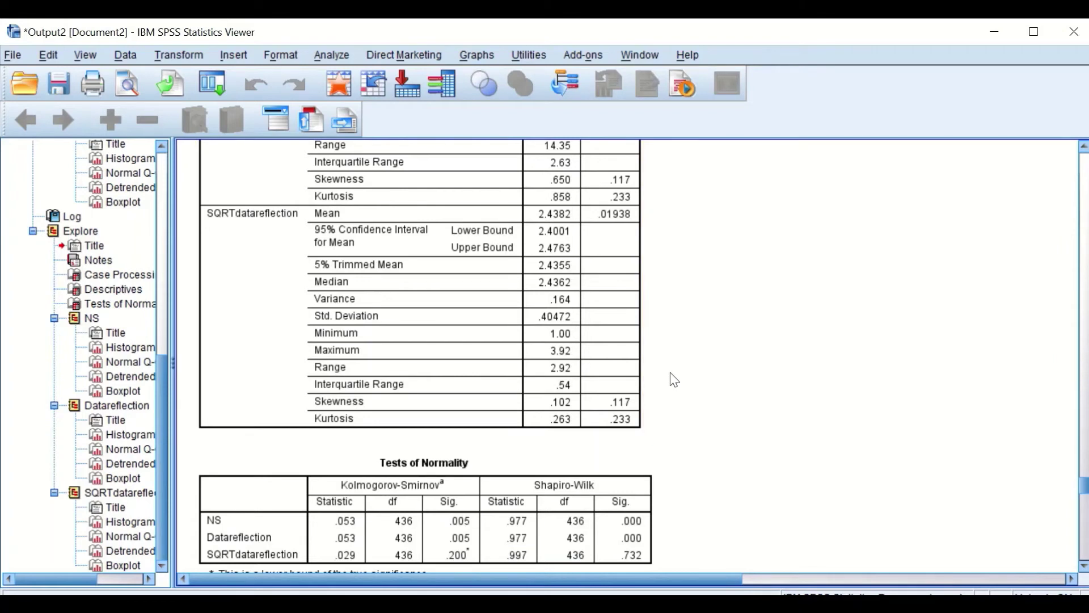
{"action": "scroll", "coordinate": [671, 378], "scroll_direction": "down", "scroll_amount": 3}
{"action": "scroll", "coordinate": [518, 440], "scroll_direction": "down", "scroll_amount": 3}
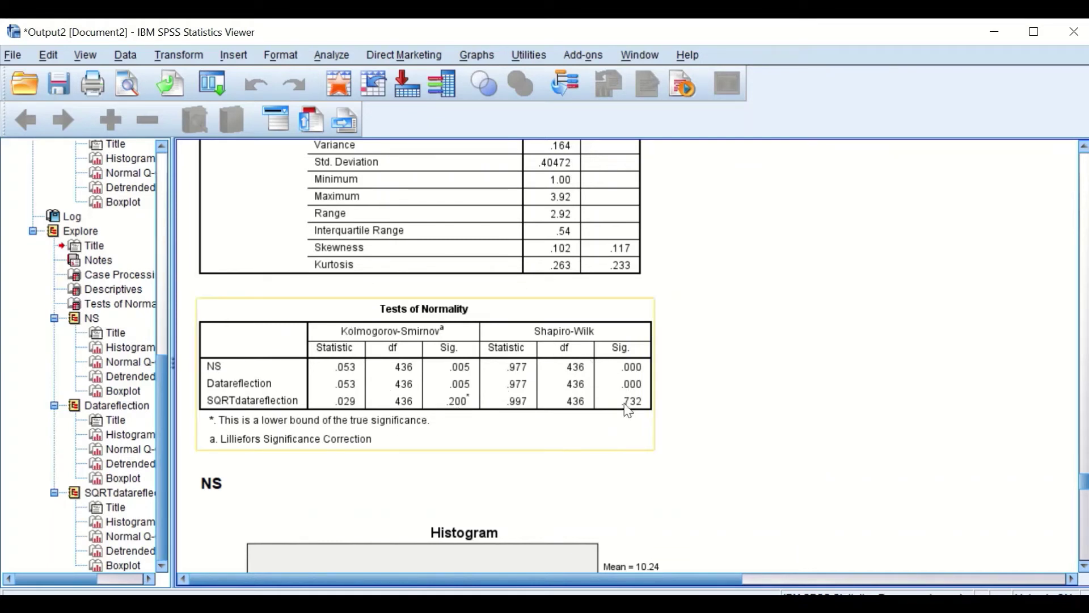
Examine the histogram, Q-Q plots and boxplot of SQRTdatareflection and compare its boxplot with that of Datareflection.
{"action": "scroll", "coordinate": [709, 394], "scroll_direction": "down", "scroll_amount": 15}
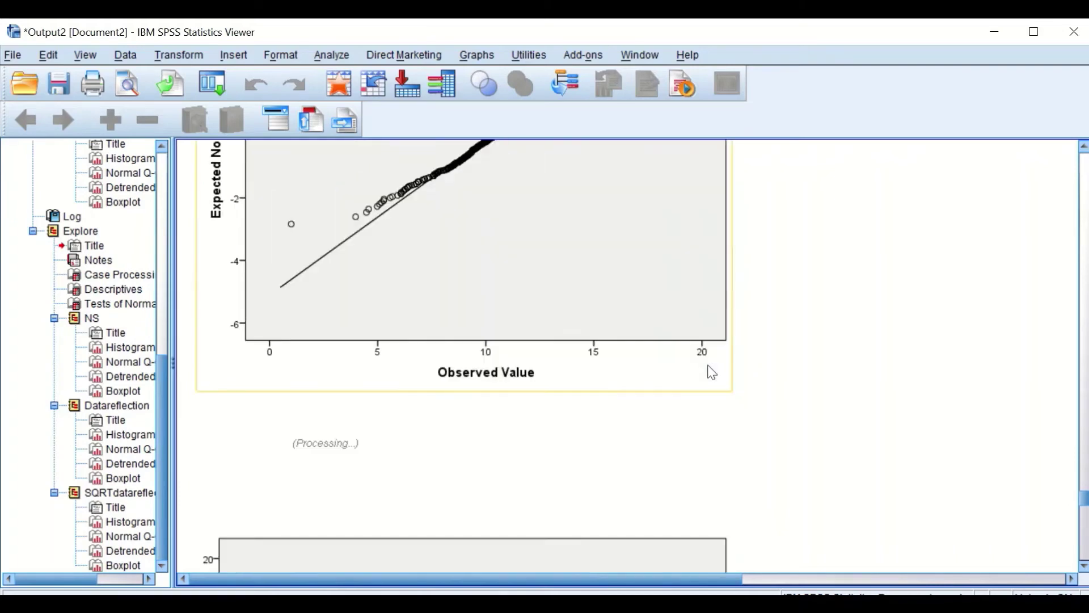
{"action": "scroll", "coordinate": [711, 373], "scroll_direction": "down", "scroll_amount": 20}
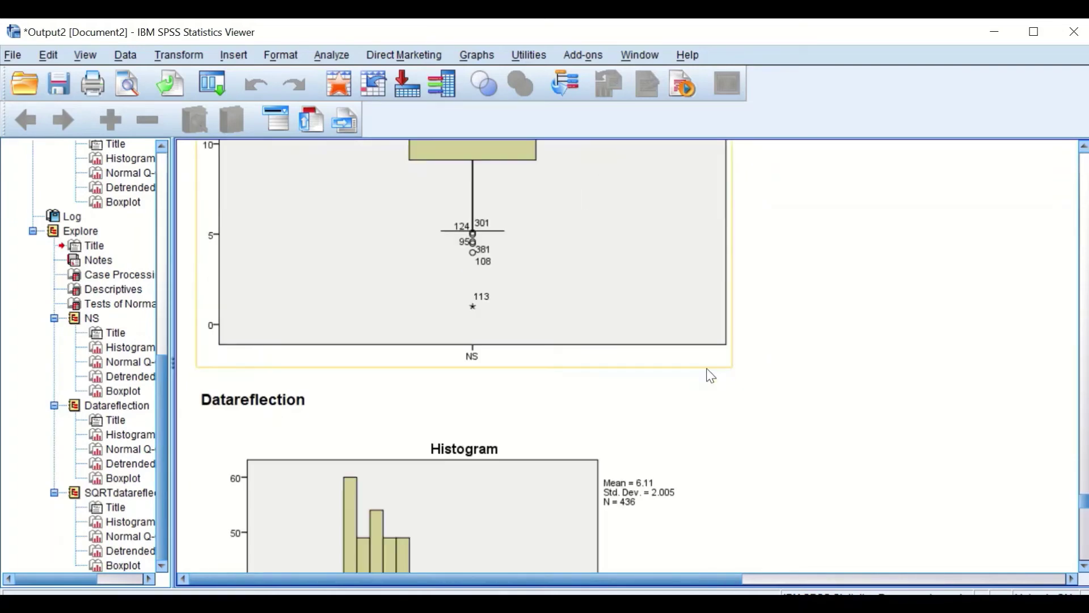
{"action": "scroll", "coordinate": [714, 374], "scroll_direction": "down", "scroll_amount": 12}
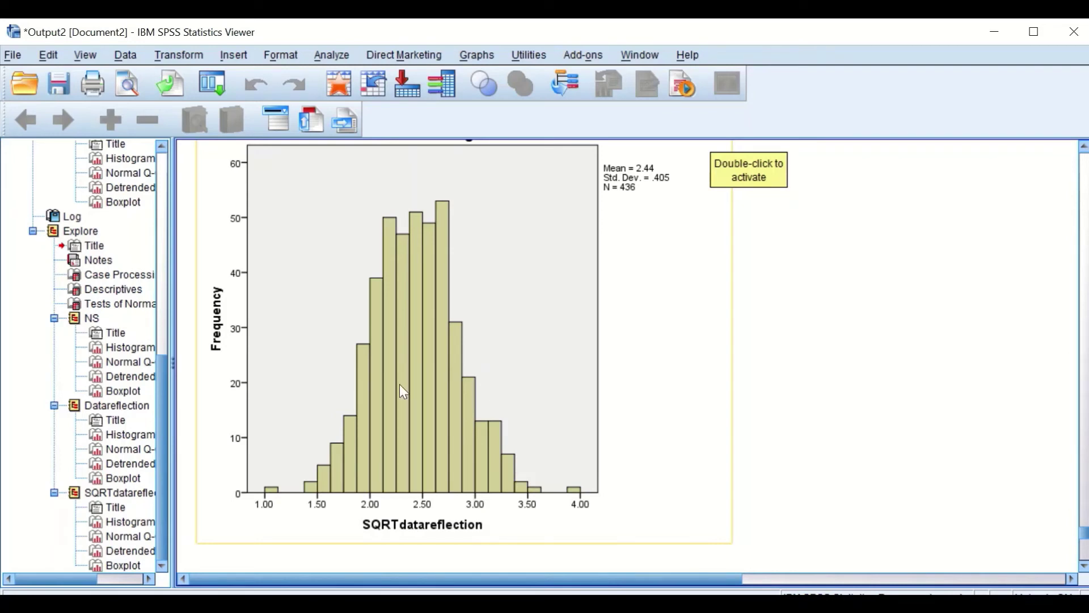
{"action": "left_click", "coordinate": [774, 390]}
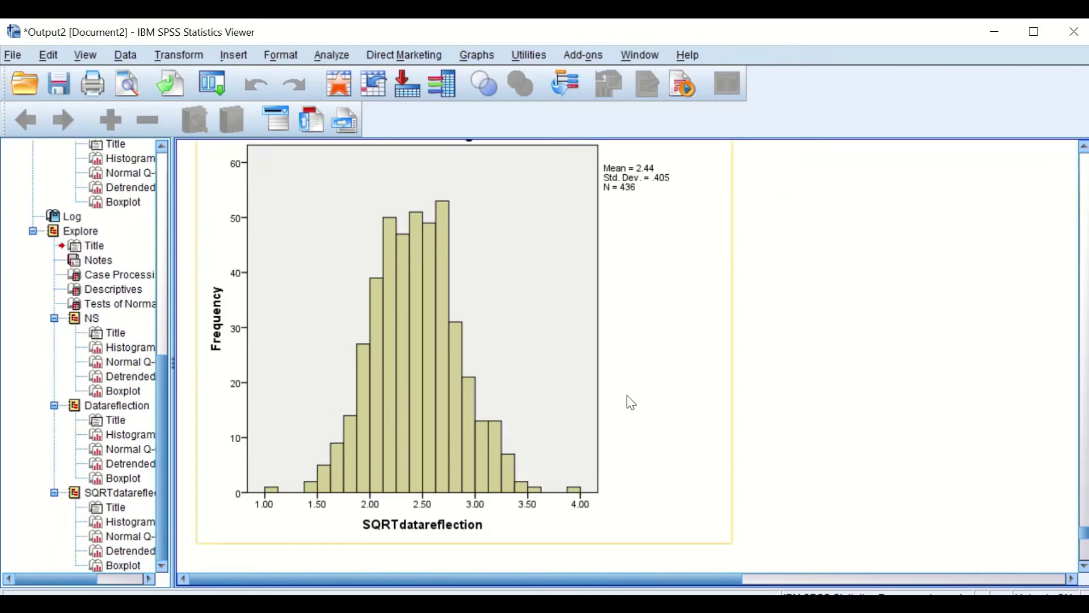
{"action": "scroll", "coordinate": [625, 397], "scroll_direction": "down", "scroll_amount": 8}
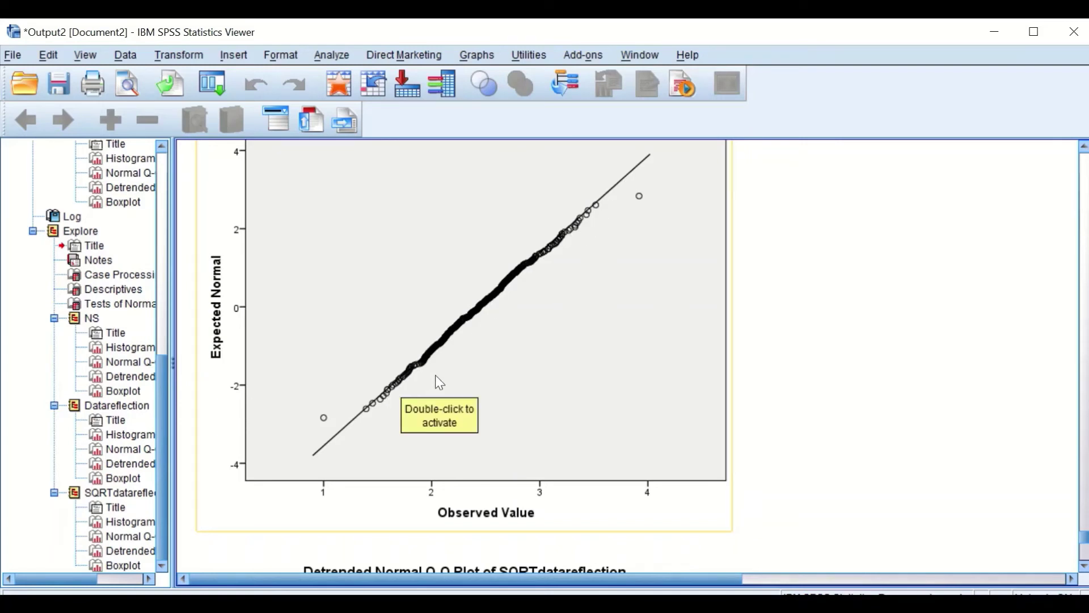
{"action": "scroll", "coordinate": [440, 374], "scroll_direction": "down", "scroll_amount": 10}
{"action": "scroll", "coordinate": [485, 397], "scroll_direction": "down", "scroll_amount": 1}
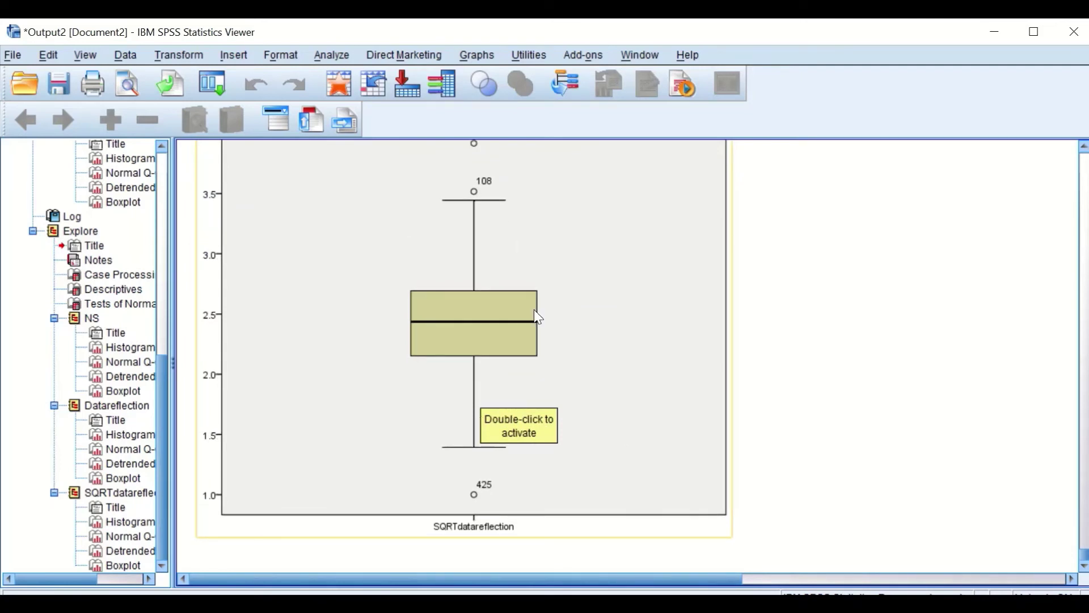
{"action": "scroll", "coordinate": [531, 343], "scroll_direction": "up", "scroll_amount": 15}
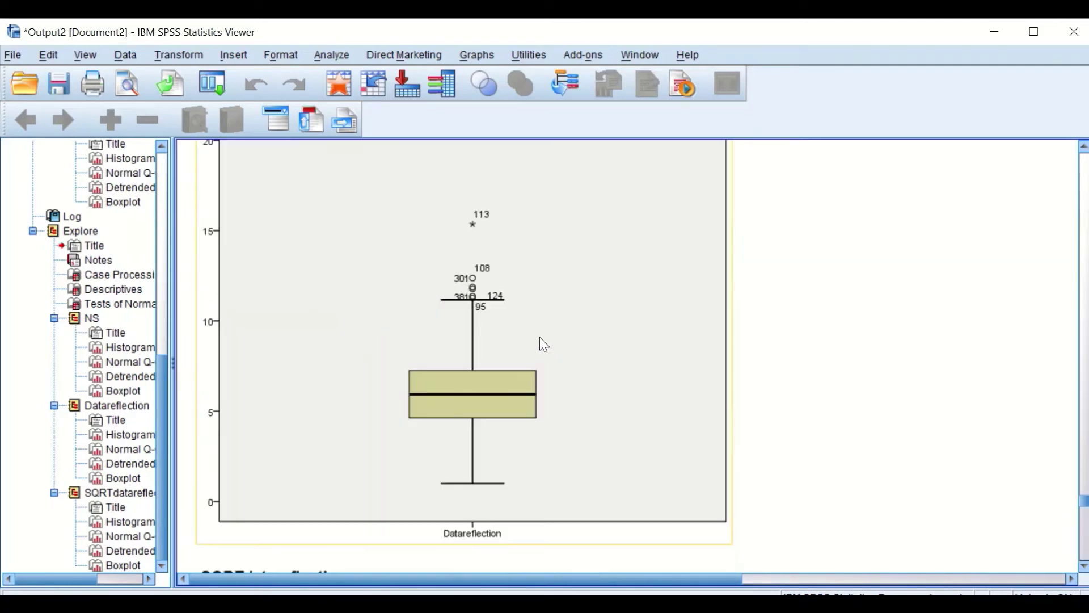
Return to the data, reopen Compute Variable, clear its previous settings and name the target variable SQRT2direct.
{"action": "scroll", "coordinate": [539, 338], "scroll_direction": "up", "scroll_amount": 20}
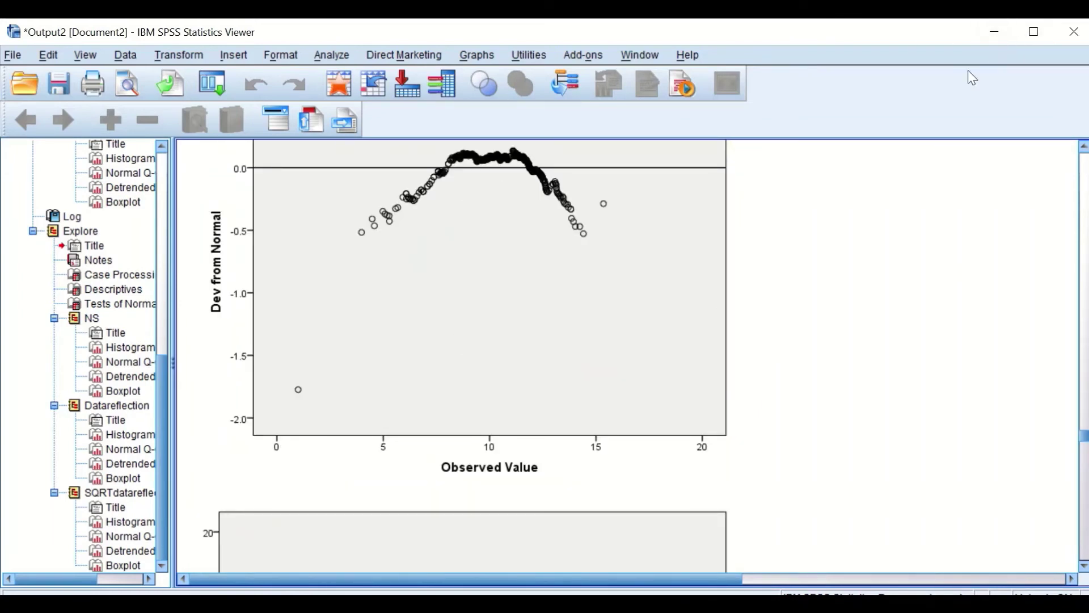
{"action": "left_click", "coordinate": [998, 35]}
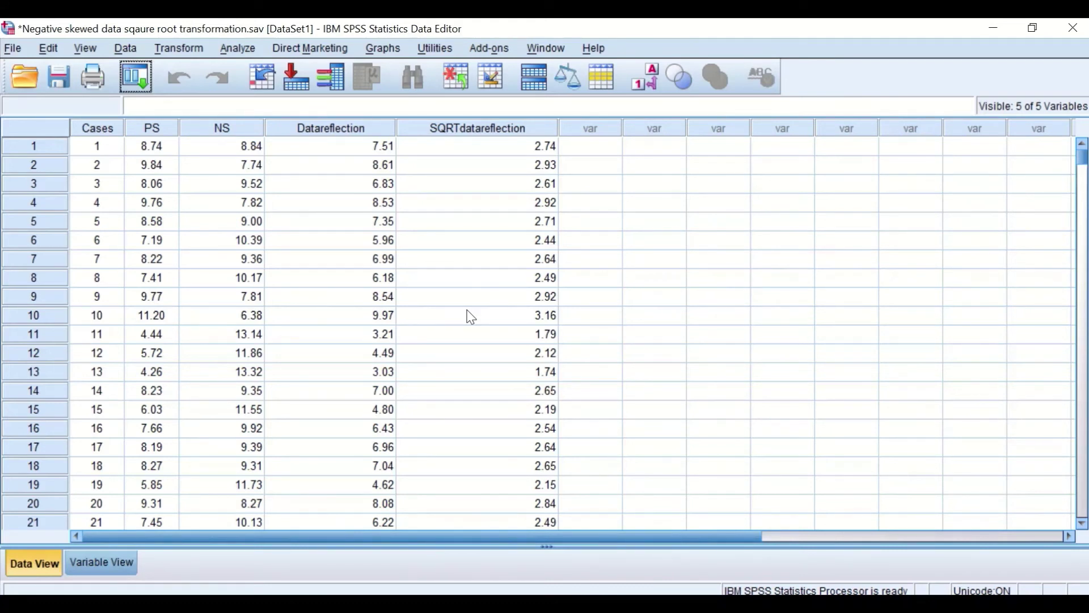
{"action": "left_click", "coordinate": [177, 50]}
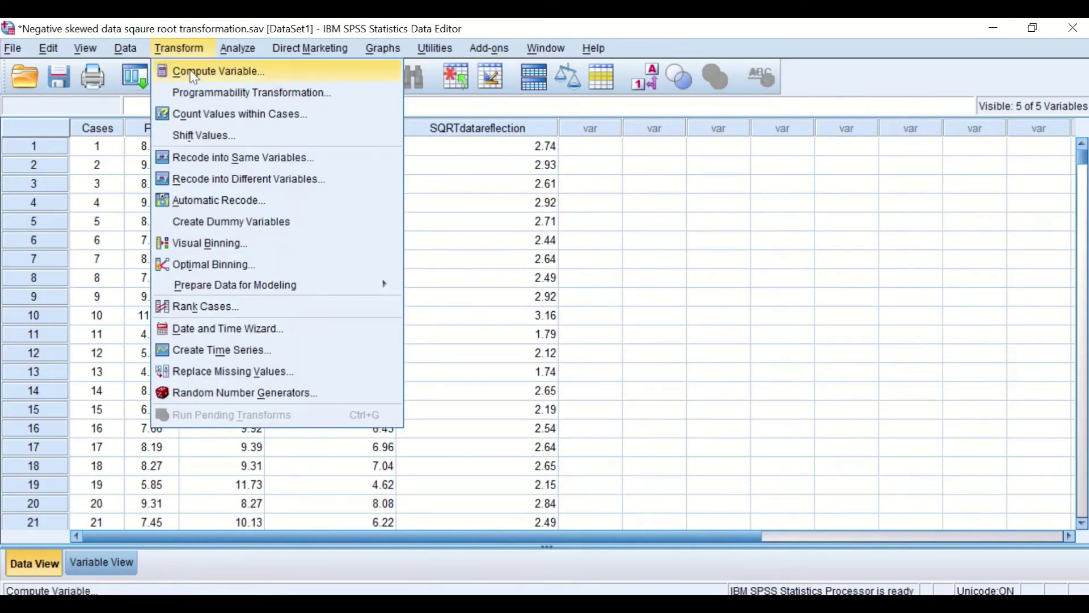
{"action": "left_click", "coordinate": [193, 72]}
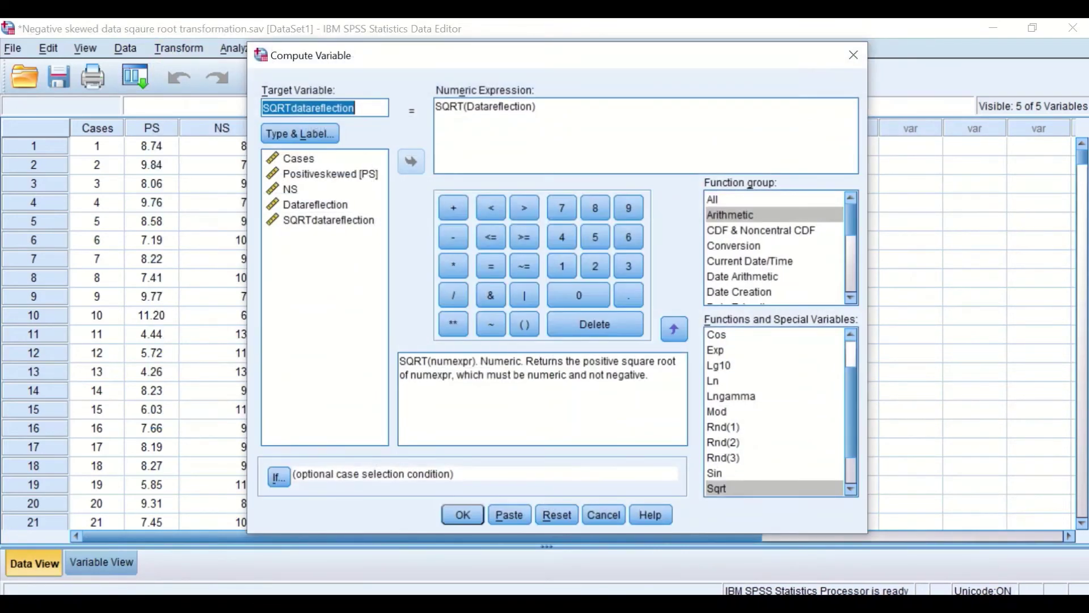
{"action": "left_click", "coordinate": [550, 515]}
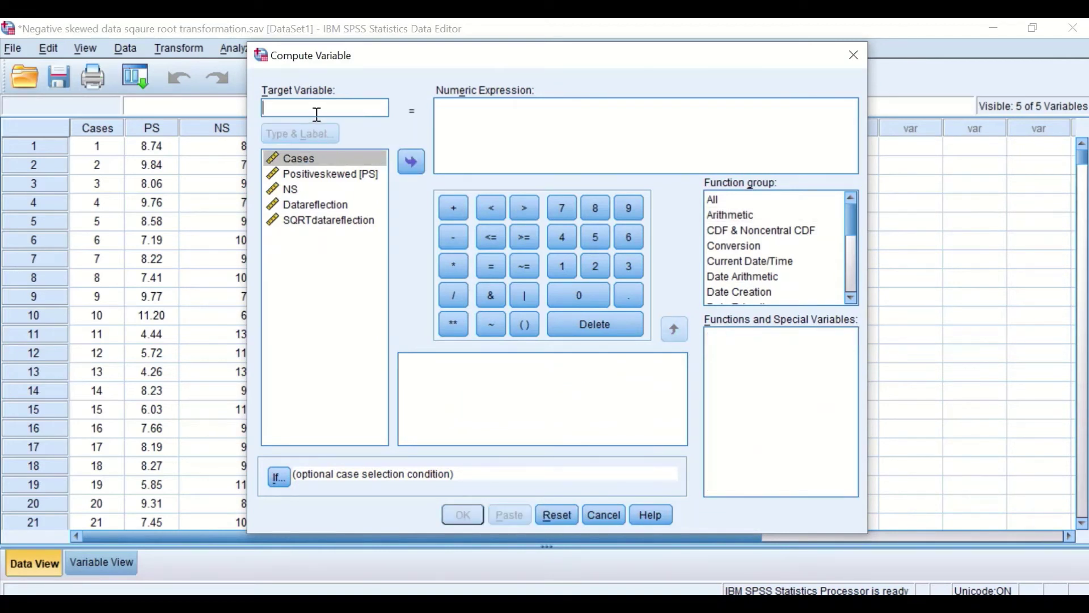
{"action": "type", "text": "S"}
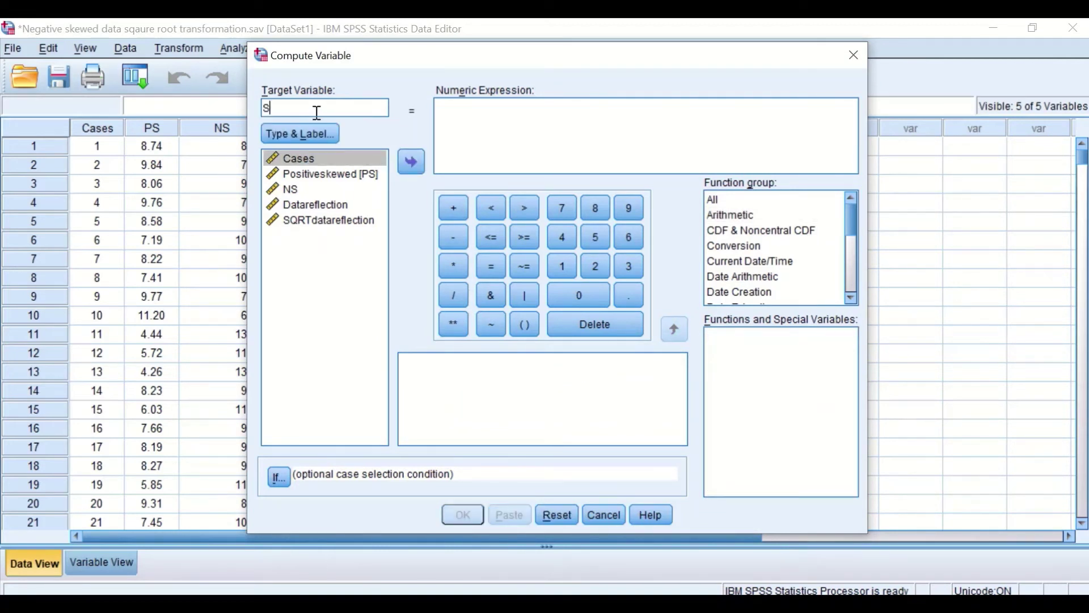
{"action": "type", "text": "QRT"}
{"action": "key", "text": "BackSpace"}
{"action": "type", "text": "'"}
{"action": "type", "text": "2"}
{"action": "type", "text": "direct"}
Insert the arithmetic Sqrt function into the numeric expression for SQRT2direct.
{"action": "left_click", "coordinate": [736, 218]}
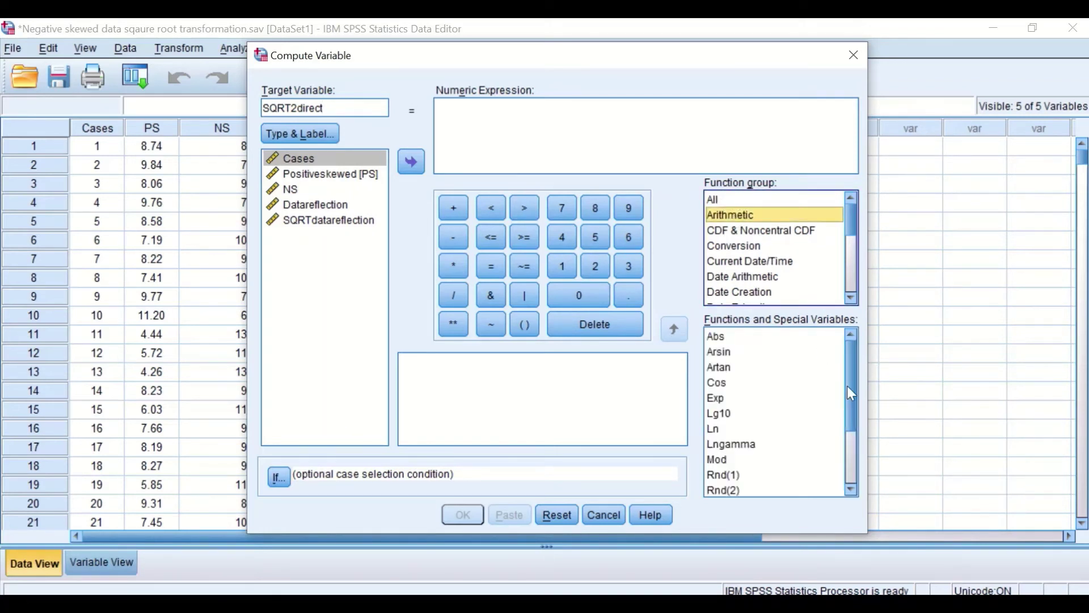
{"action": "scroll", "coordinate": [851, 393], "scroll_direction": "down", "scroll_amount": 2}
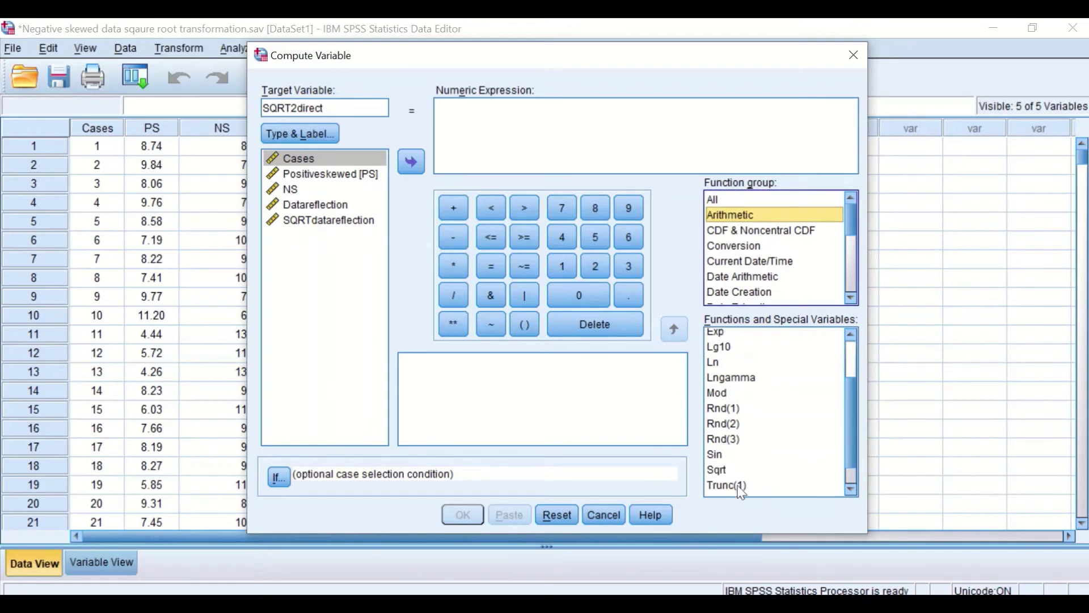
{"action": "left_click", "coordinate": [713, 472]}
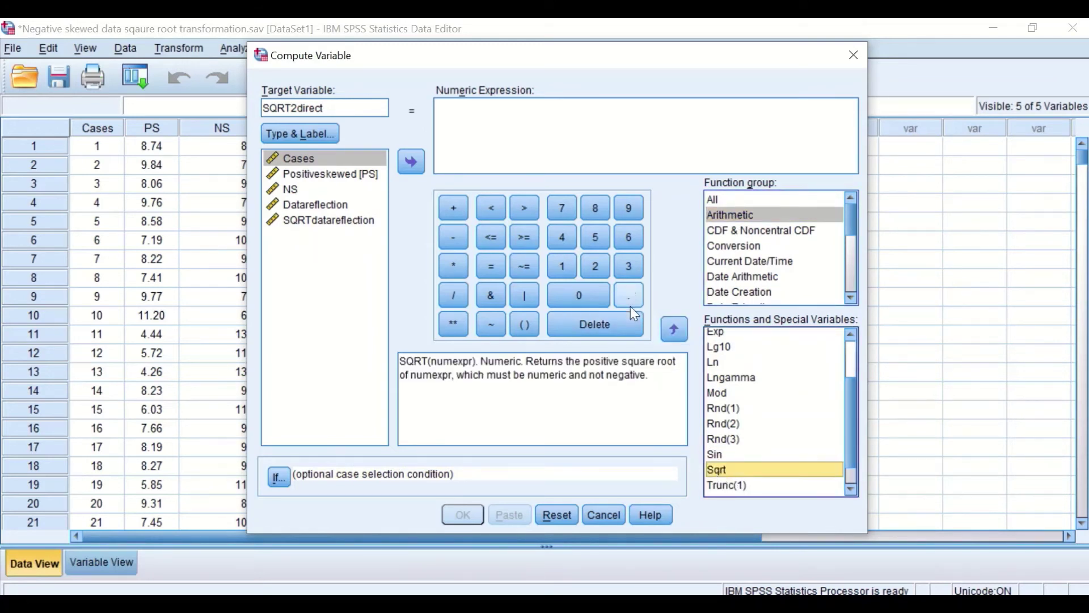
{"action": "left_click", "coordinate": [673, 329]}
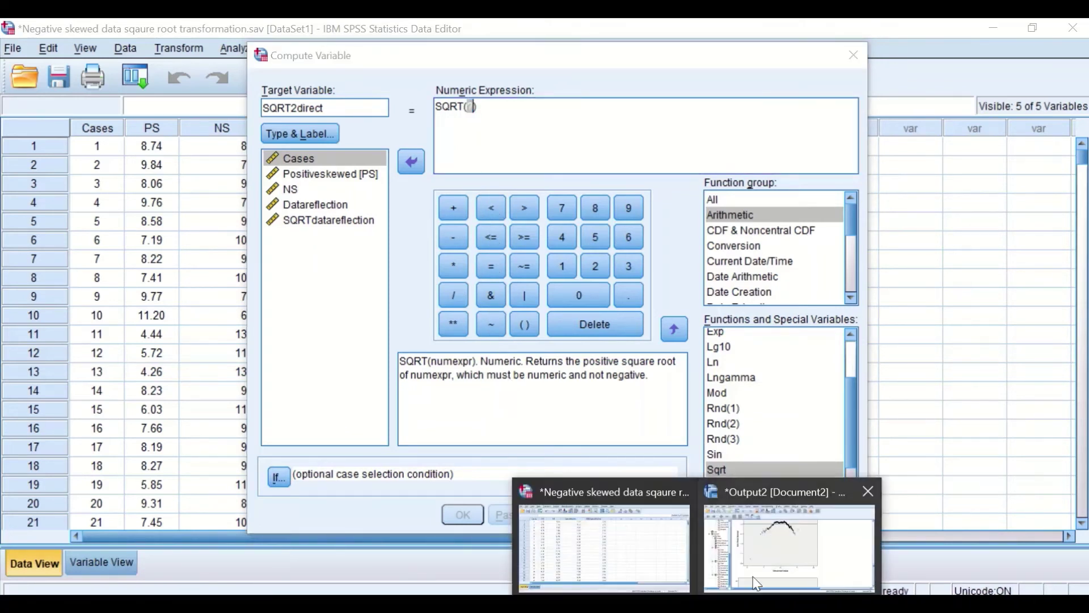
Look up the maximum of NS in the output's Descriptives table and return to the Compute Variable dialog.
{"action": "left_click", "coordinate": [802, 557]}
{"action": "scroll", "coordinate": [593, 371], "scroll_direction": "up", "scroll_amount": 15}
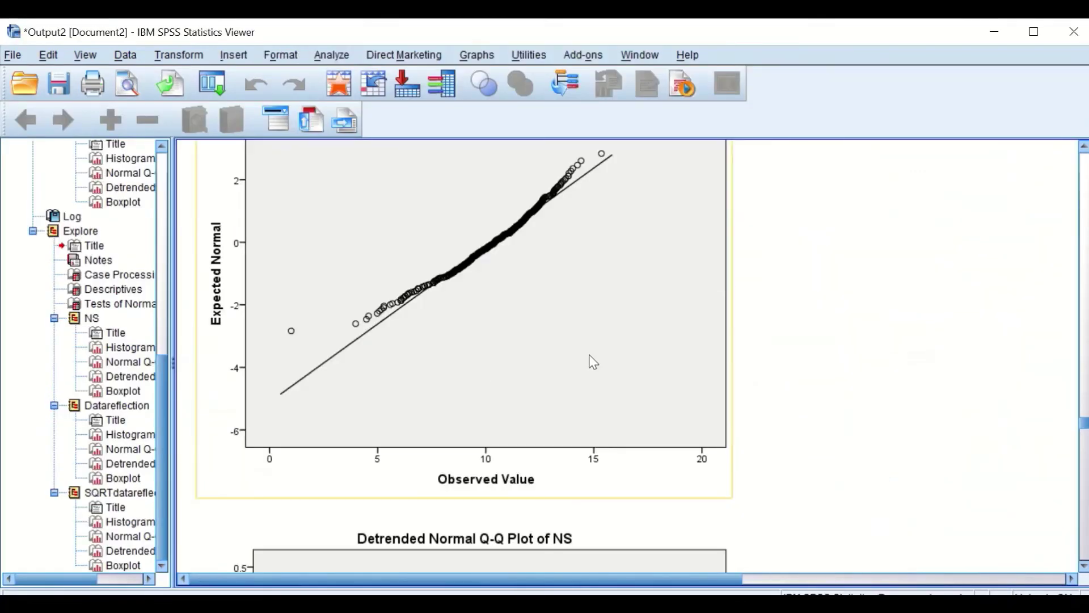
{"action": "scroll", "coordinate": [594, 348], "scroll_direction": "up", "scroll_amount": 5}
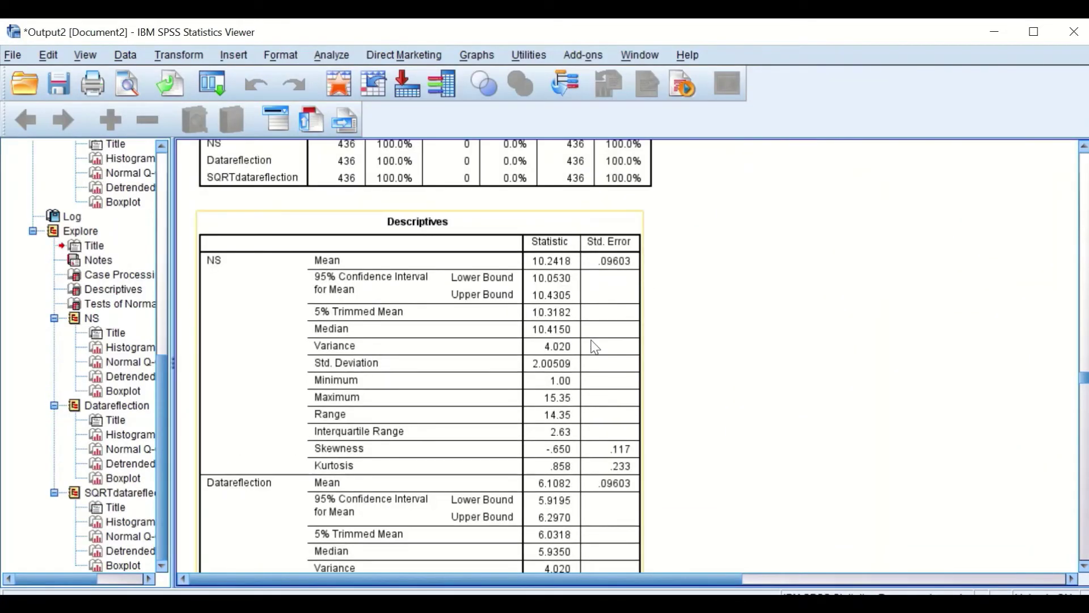
{"action": "scroll", "coordinate": [599, 316], "scroll_direction": "down", "scroll_amount": 3}
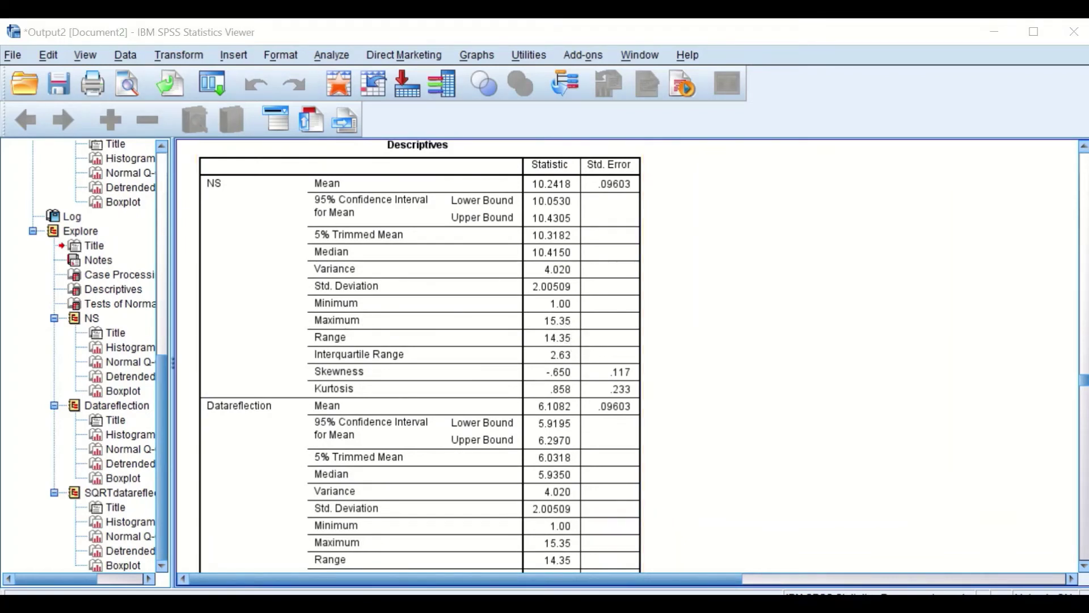
{"action": "left_click", "coordinate": [634, 554]}
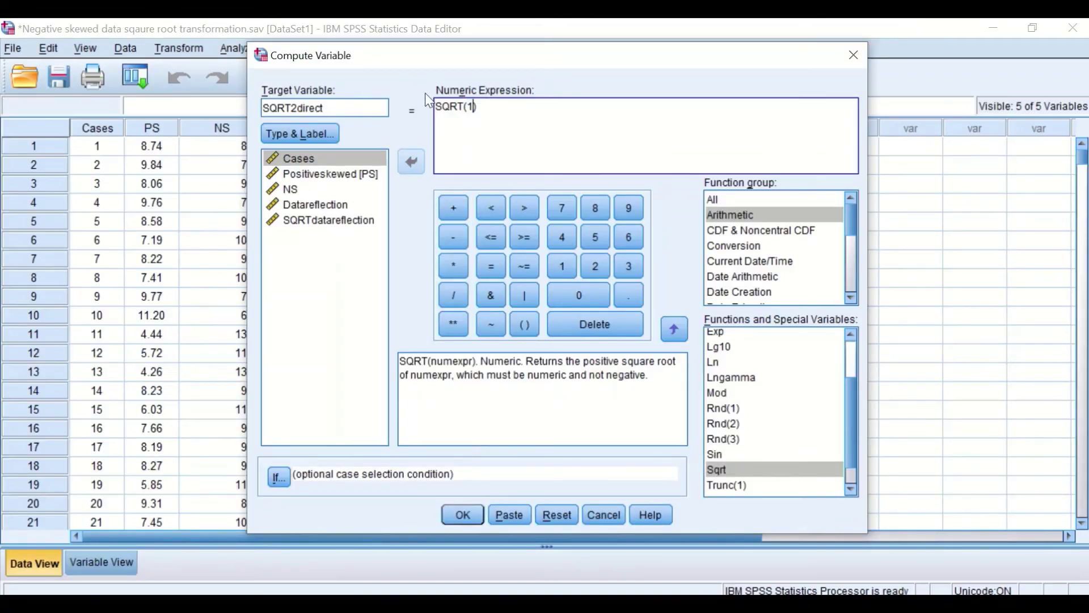
Complete the numeric expression as SQRT(15.35 + 1 - NS) and compute the new variable.
{"action": "type", "text": "15.35"}
{"action": "left_click", "coordinate": [454, 207]}
{"action": "left_click", "coordinate": [562, 266]}
{"action": "left_click", "coordinate": [454, 238]}
{"action": "left_click", "coordinate": [294, 192]}
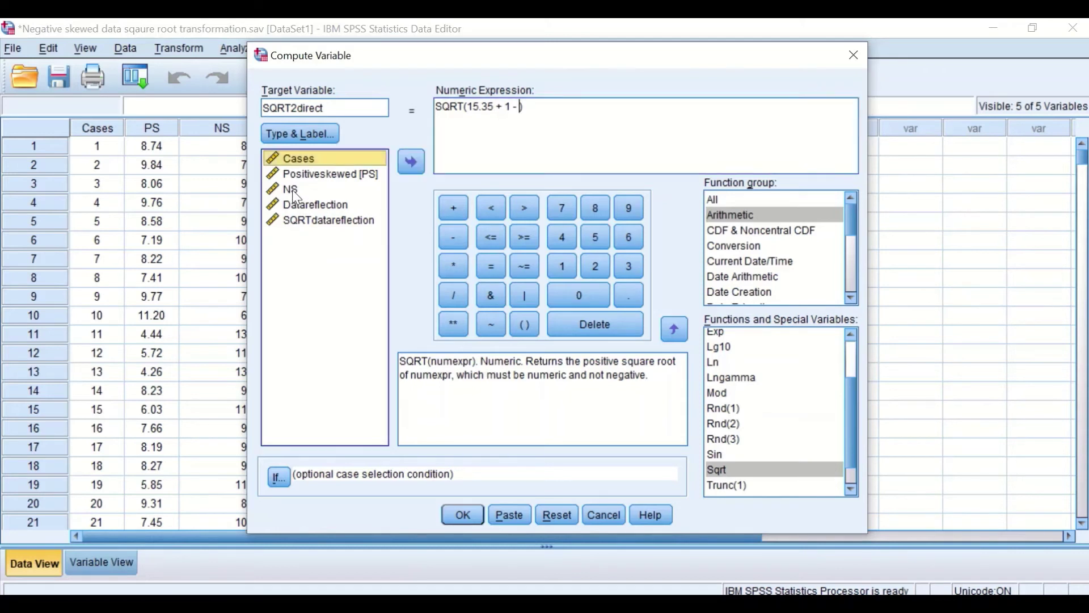
{"action": "left_click", "coordinate": [410, 163]}
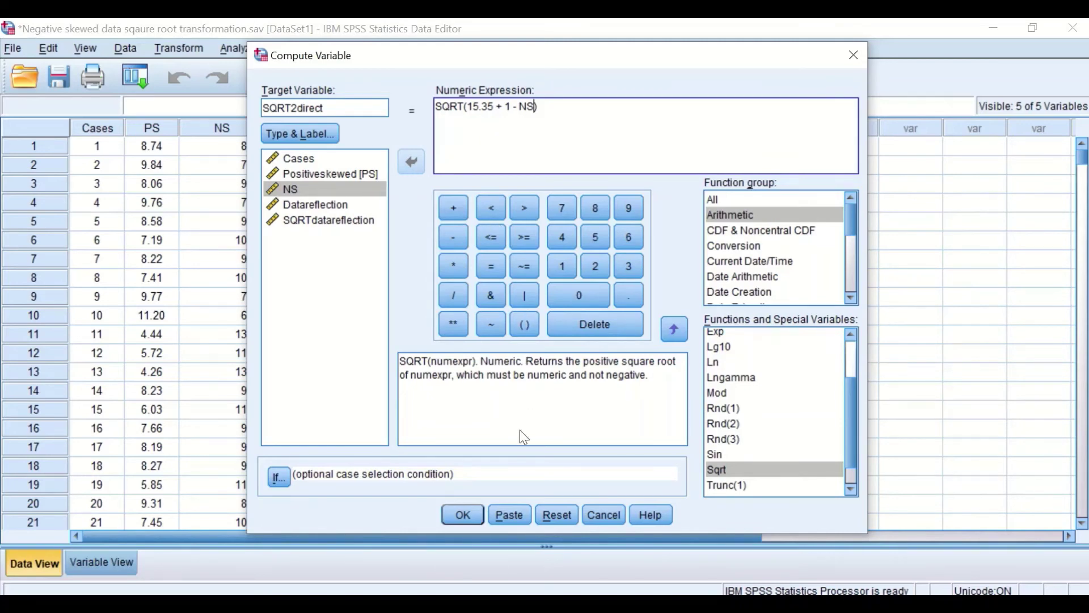
{"action": "left_click", "coordinate": [463, 514]}
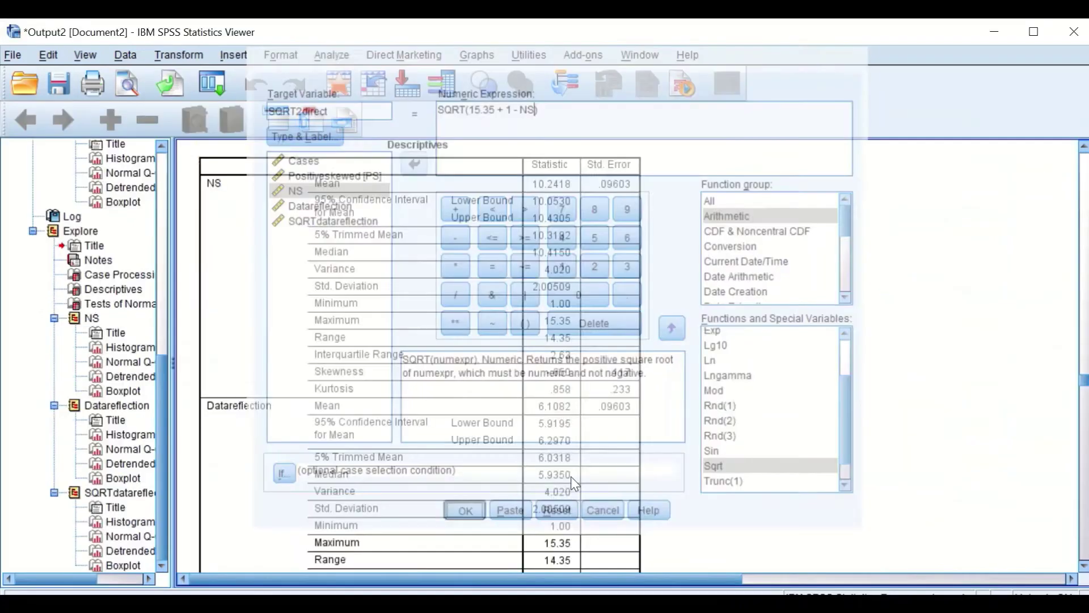
Return to the data and rerun the Explore analysis with SQRT2direct added to the dependent variables.
{"action": "left_click", "coordinate": [994, 32]}
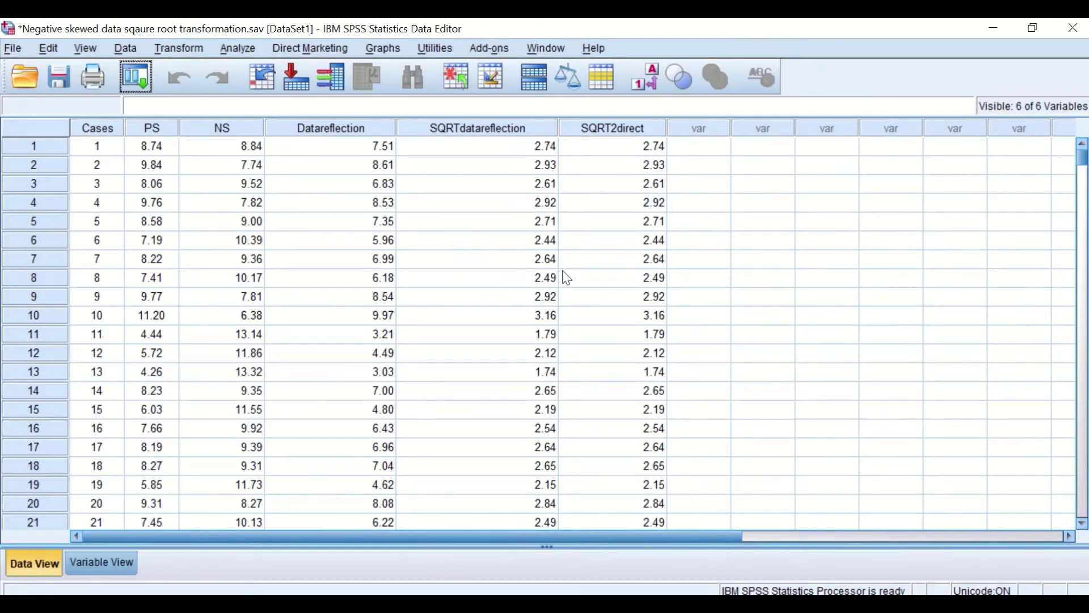
{"action": "left_click", "coordinate": [129, 83]}
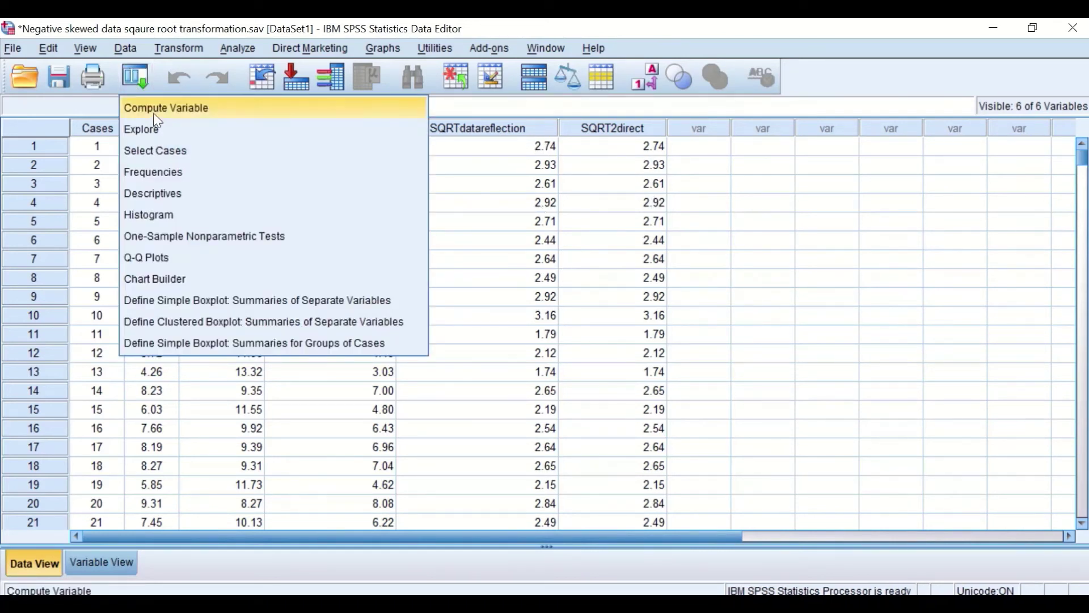
{"action": "left_click", "coordinate": [142, 130]}
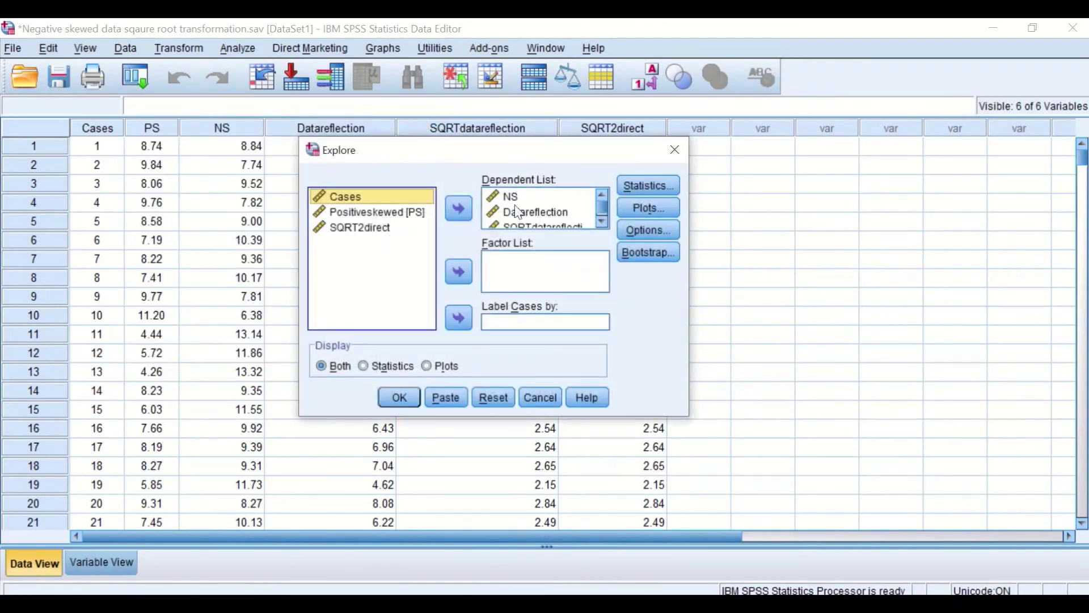
{"action": "left_click", "coordinate": [602, 221]}
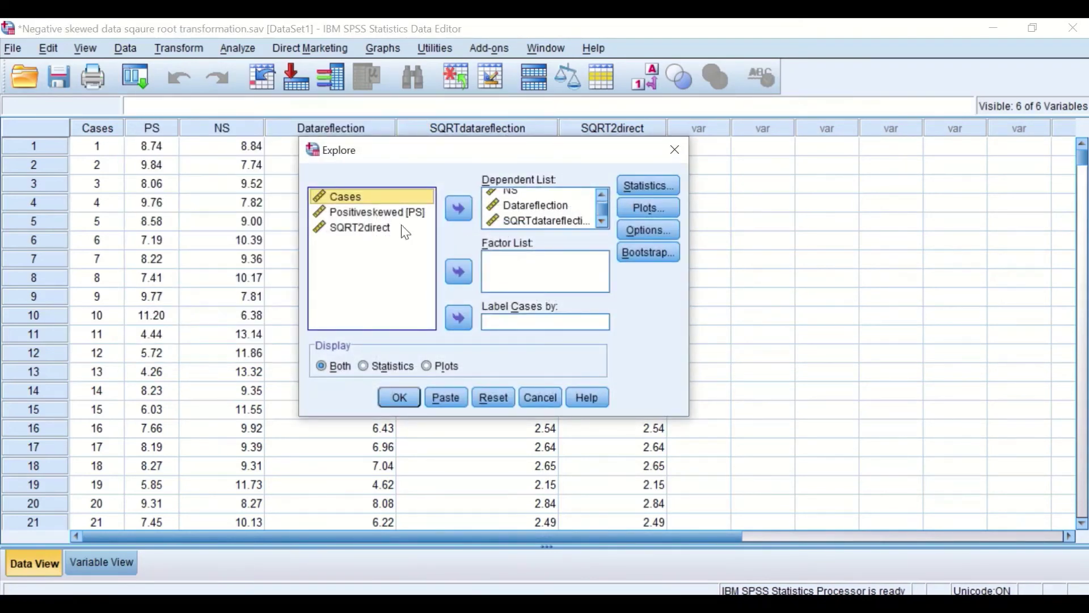
{"action": "left_click_drag", "start_coordinate": [363, 230], "coordinate": [523, 221]}
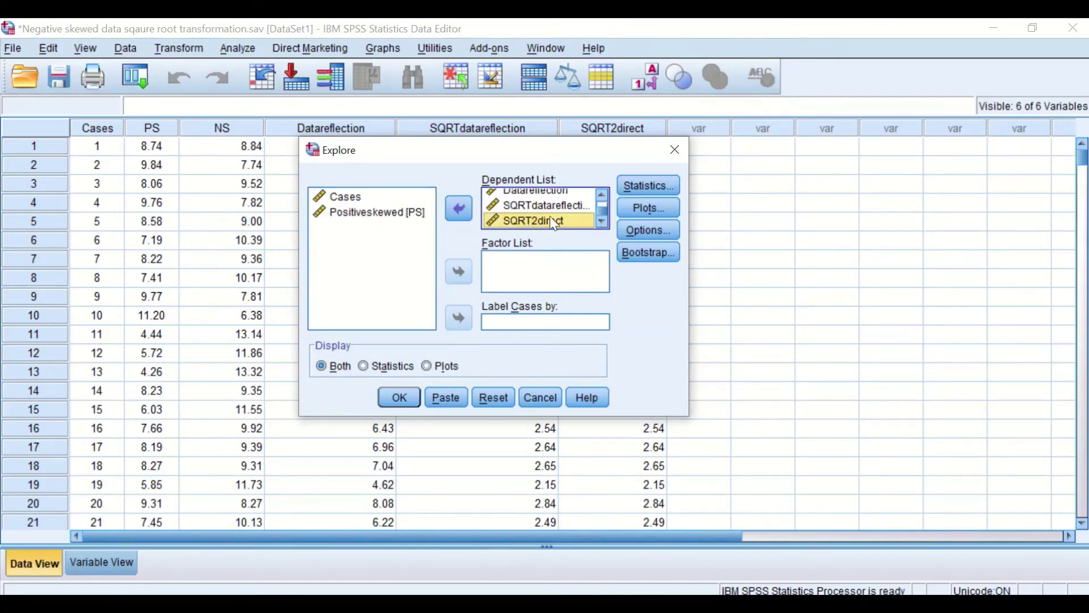
{"action": "left_click", "coordinate": [397, 395]}
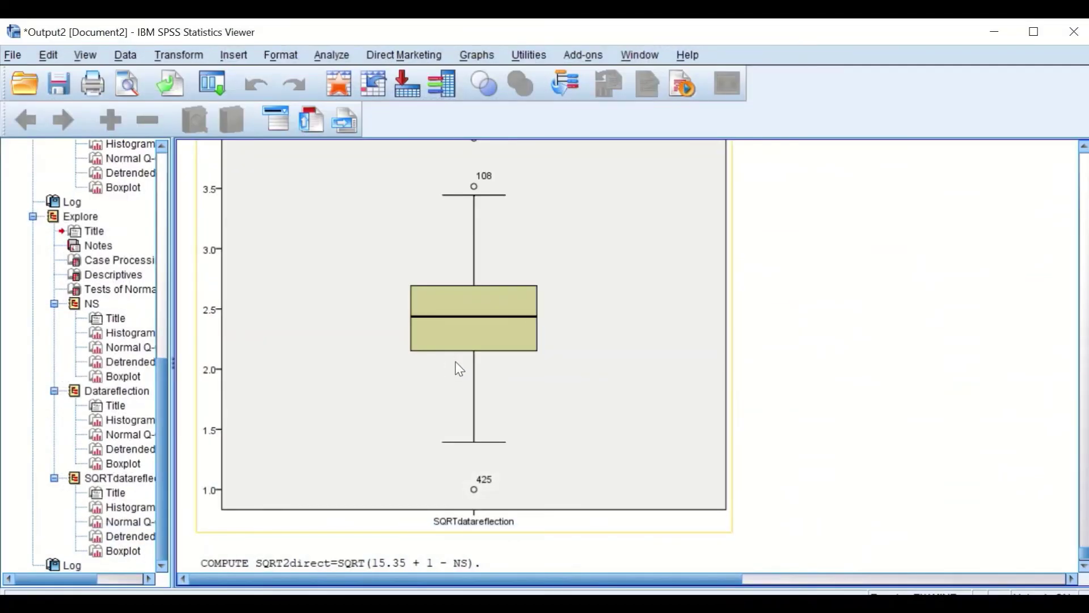
Compare the descriptives, skewness, kurtosis and tests of normality of SQRT2direct with the other variables, and return to the data.
{"action": "scroll", "coordinate": [491, 286], "scroll_direction": "down", "scroll_amount": 10}
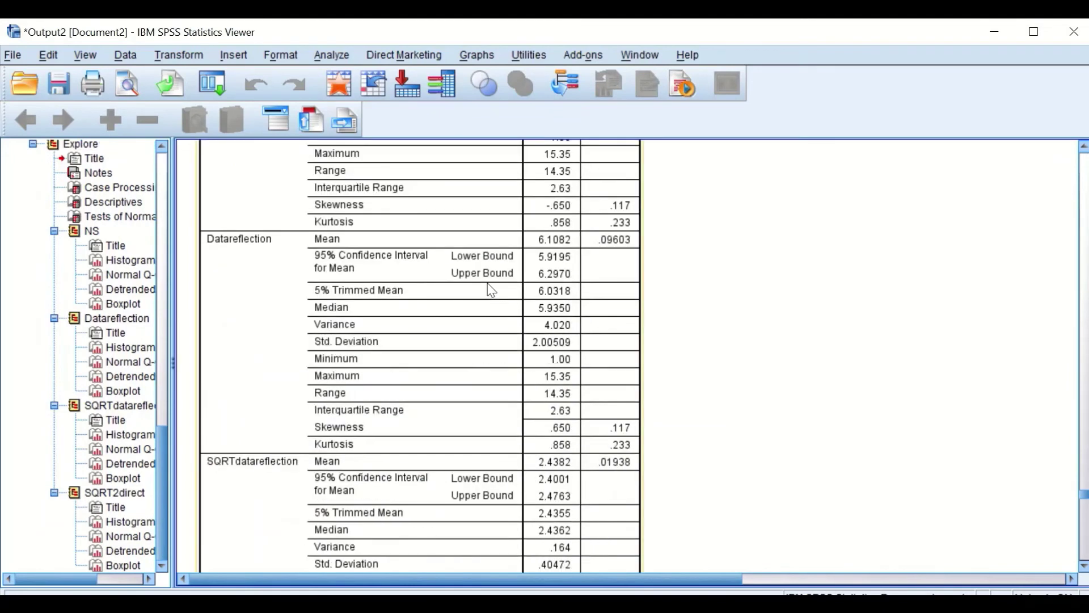
{"action": "scroll", "coordinate": [495, 291], "scroll_direction": "up", "scroll_amount": 8}
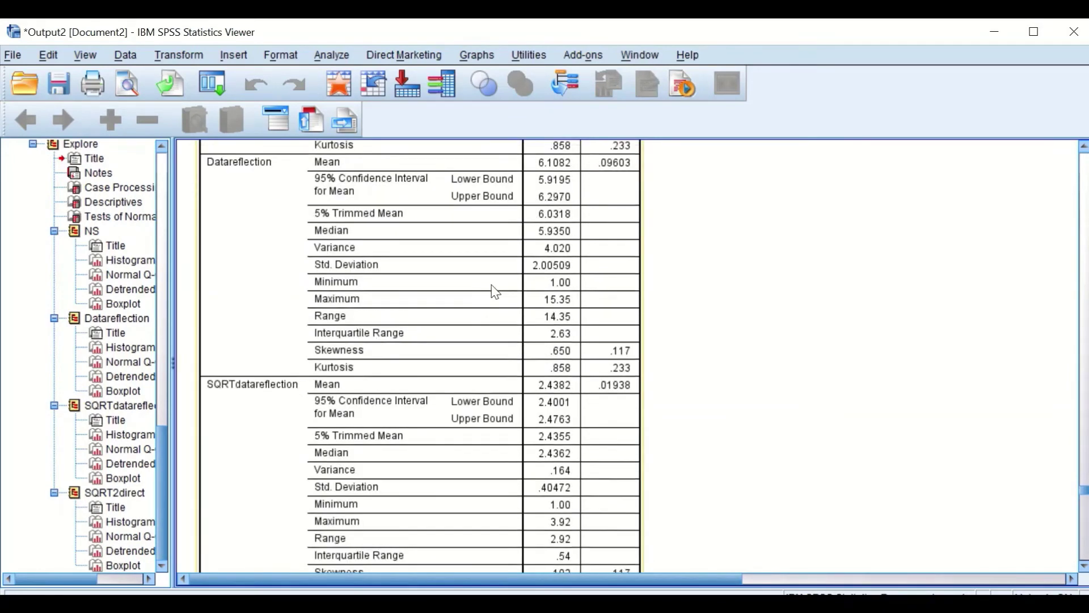
{"action": "scroll", "coordinate": [495, 291], "scroll_direction": "down", "scroll_amount": 8}
{"action": "scroll", "coordinate": [495, 291], "scroll_direction": "up", "scroll_amount": 10}
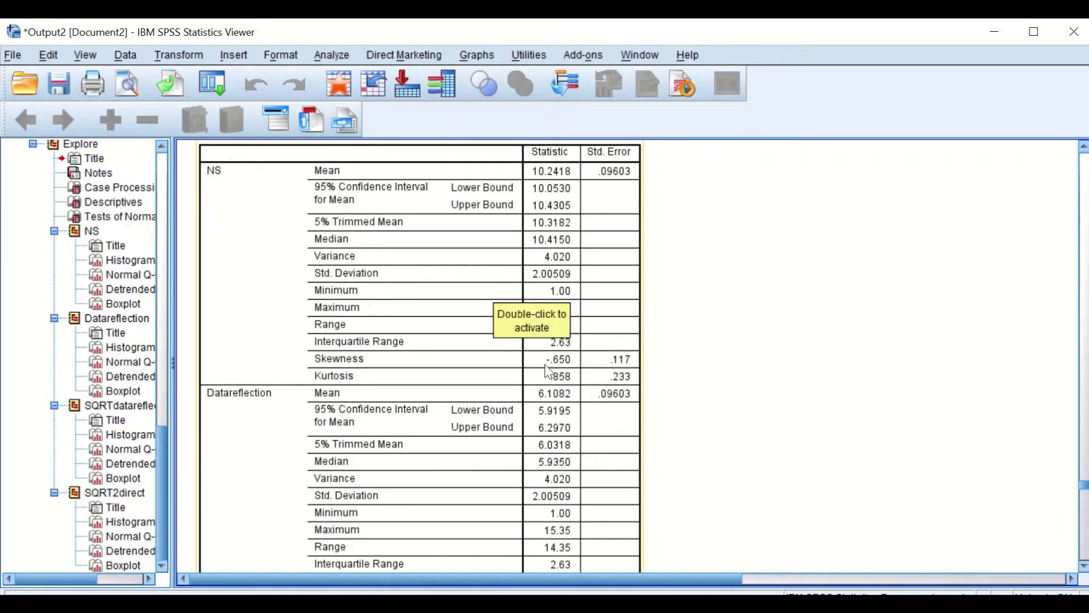
{"action": "scroll", "coordinate": [559, 372], "scroll_direction": "down", "scroll_amount": 3}
{"action": "scroll", "coordinate": [330, 417], "scroll_direction": "down", "scroll_amount": 3}
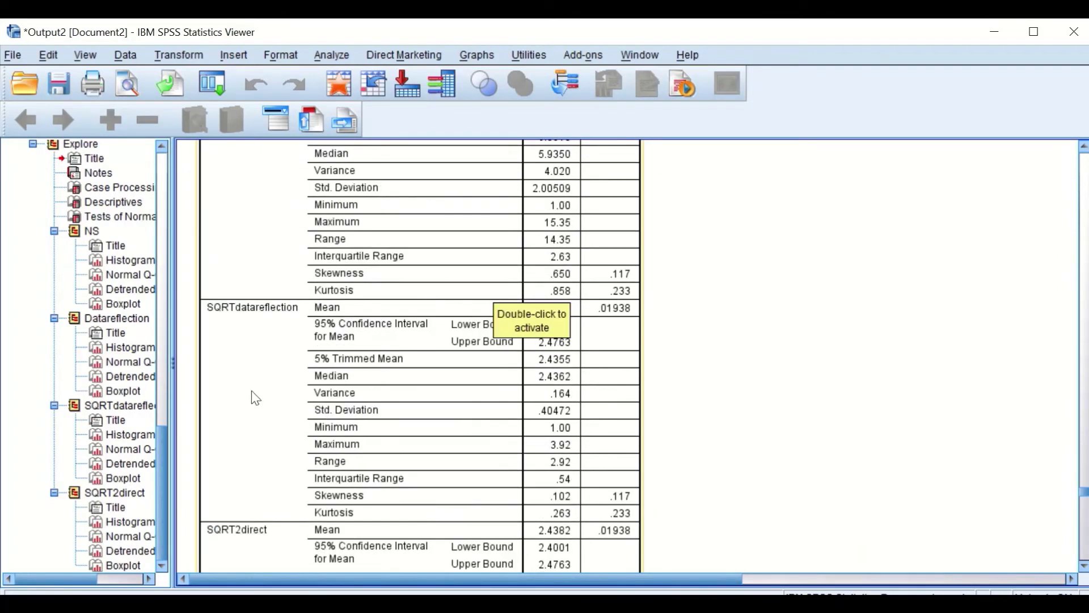
{"action": "scroll", "coordinate": [339, 487], "scroll_direction": "down", "scroll_amount": 3}
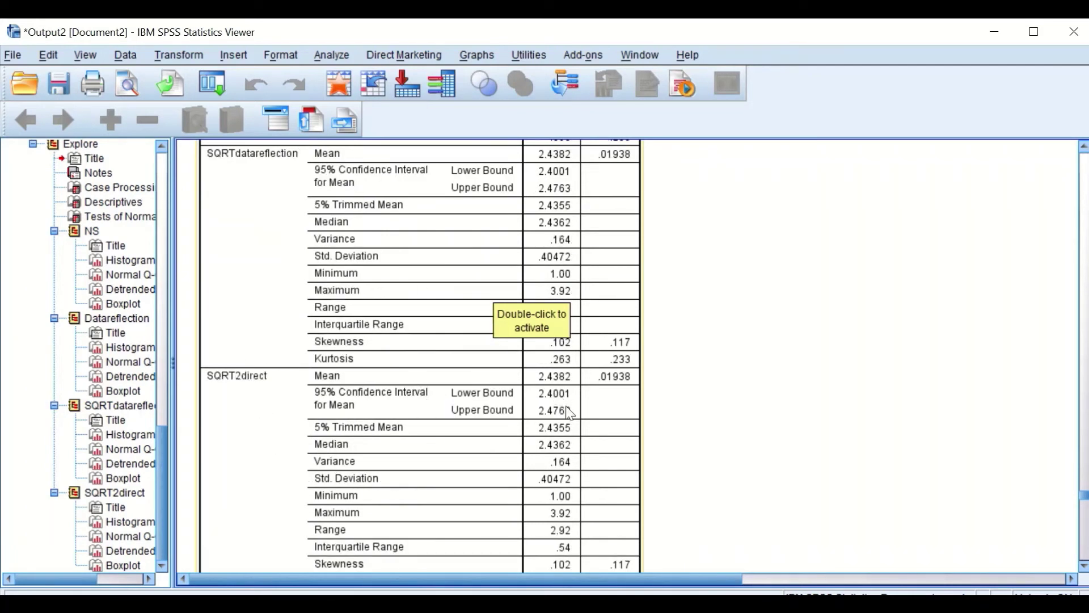
{"action": "scroll", "coordinate": [583, 529], "scroll_direction": "down", "scroll_amount": 2}
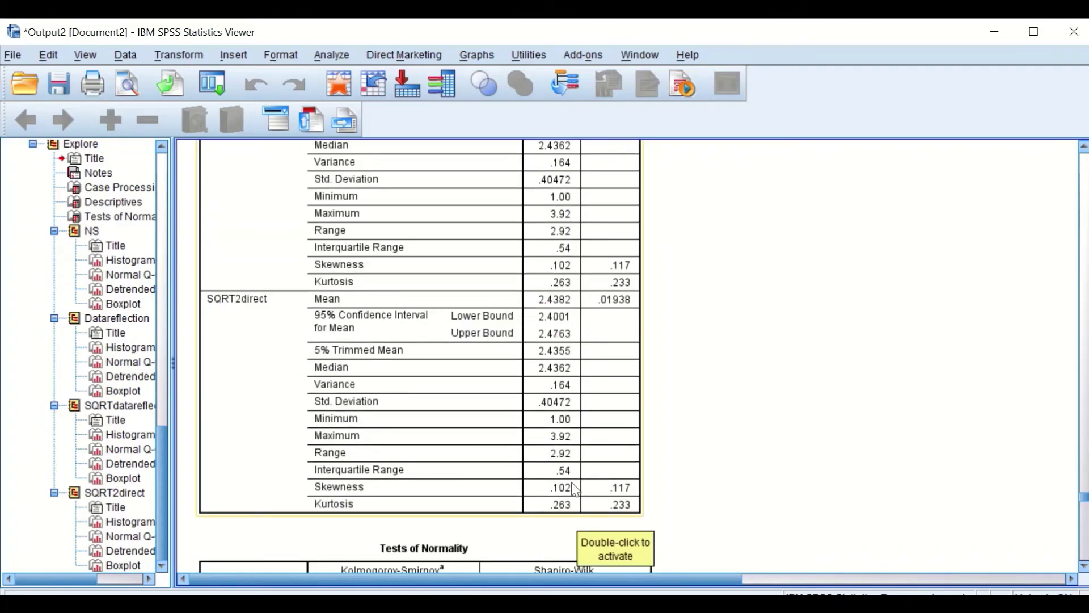
{"action": "scroll", "coordinate": [576, 489], "scroll_direction": "down", "scroll_amount": 6}
{"action": "scroll", "coordinate": [398, 349], "scroll_direction": "up", "scroll_amount": 2}
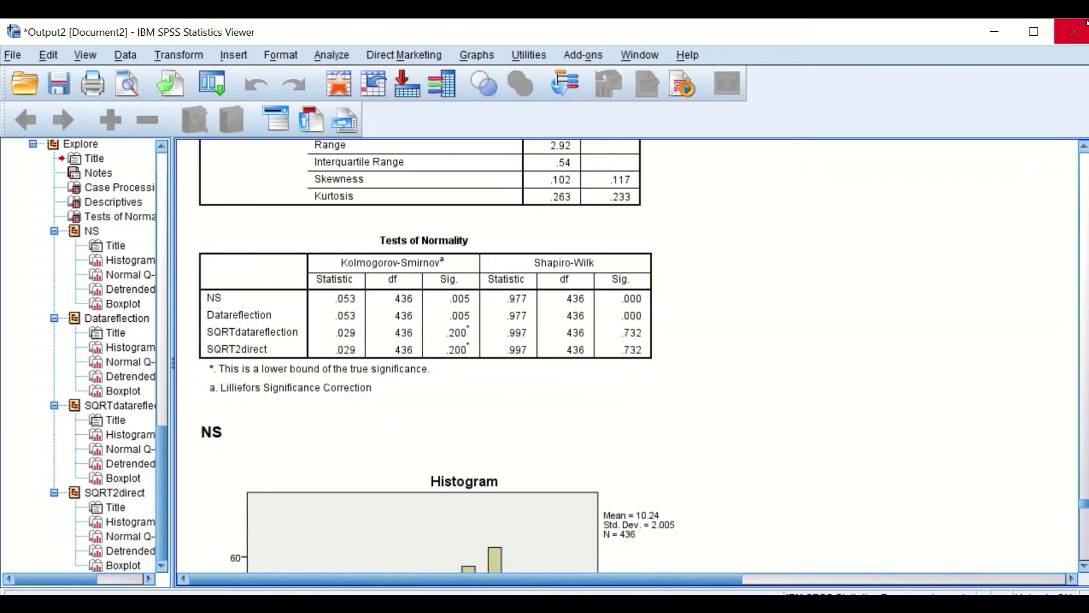
{"action": "left_click", "coordinate": [1000, 37]}
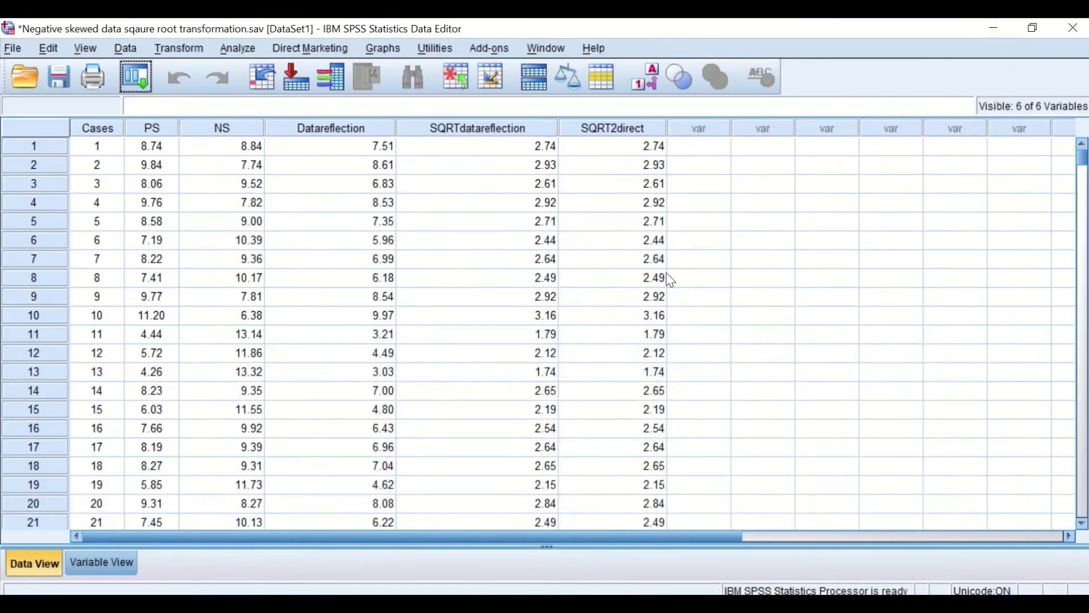
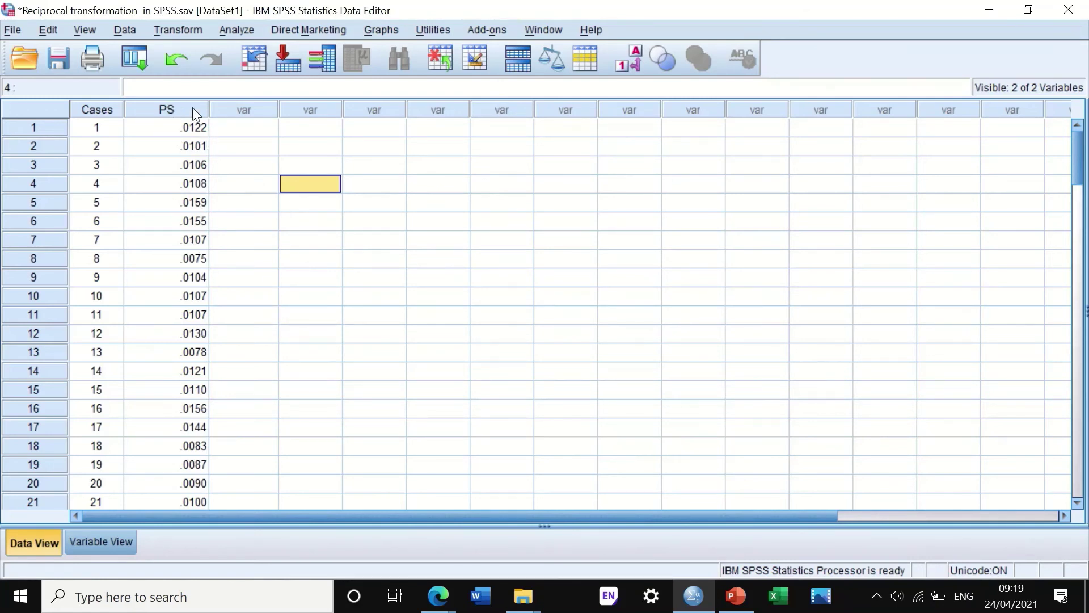
Open the Explore analysis, reset its settings, and set PS as the only dependent variable.
{"action": "left_click", "coordinate": [234, 28]}
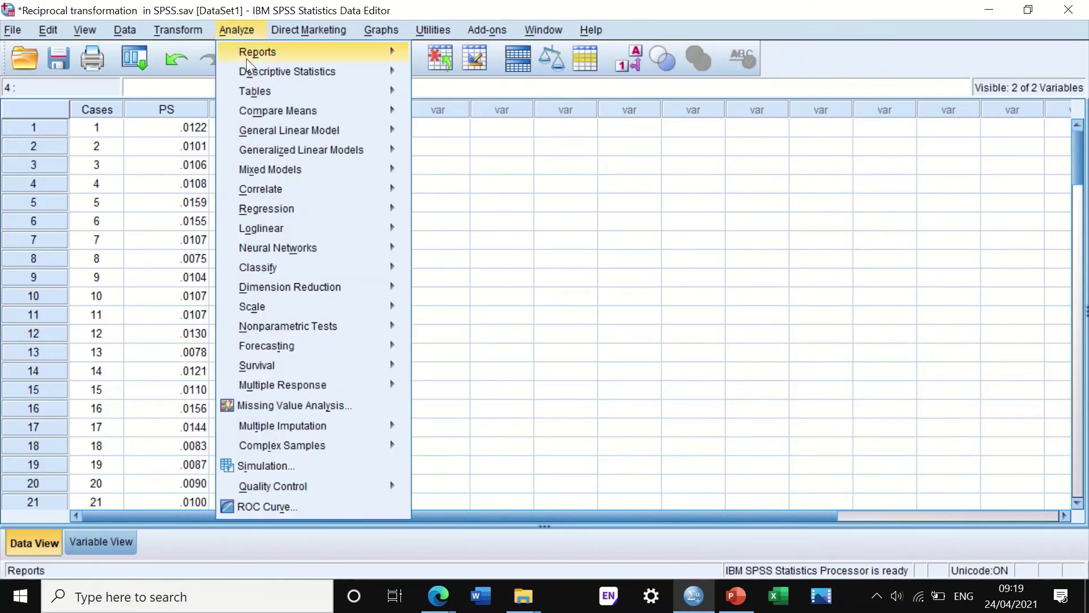
{"action": "mouse_move", "coordinate": [254, 70]}
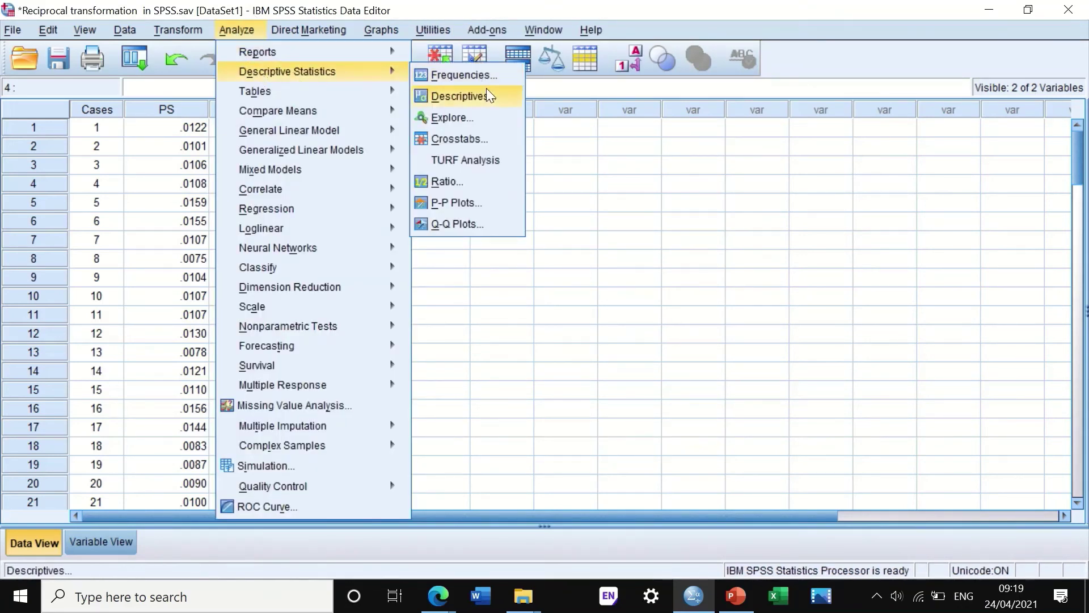
{"action": "left_click", "coordinate": [457, 119]}
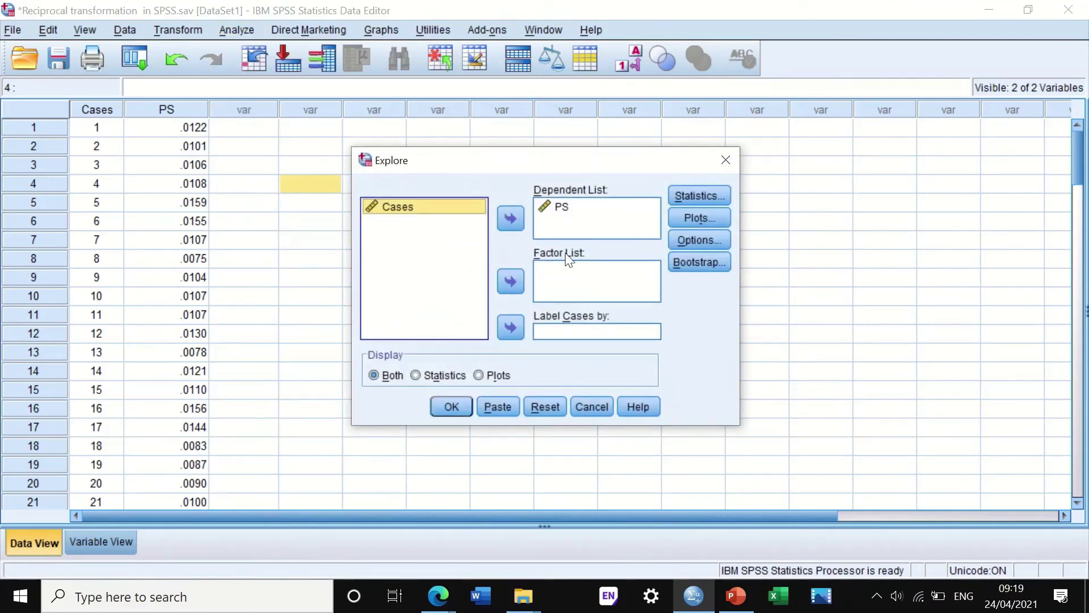
{"action": "left_click", "coordinate": [544, 406]}
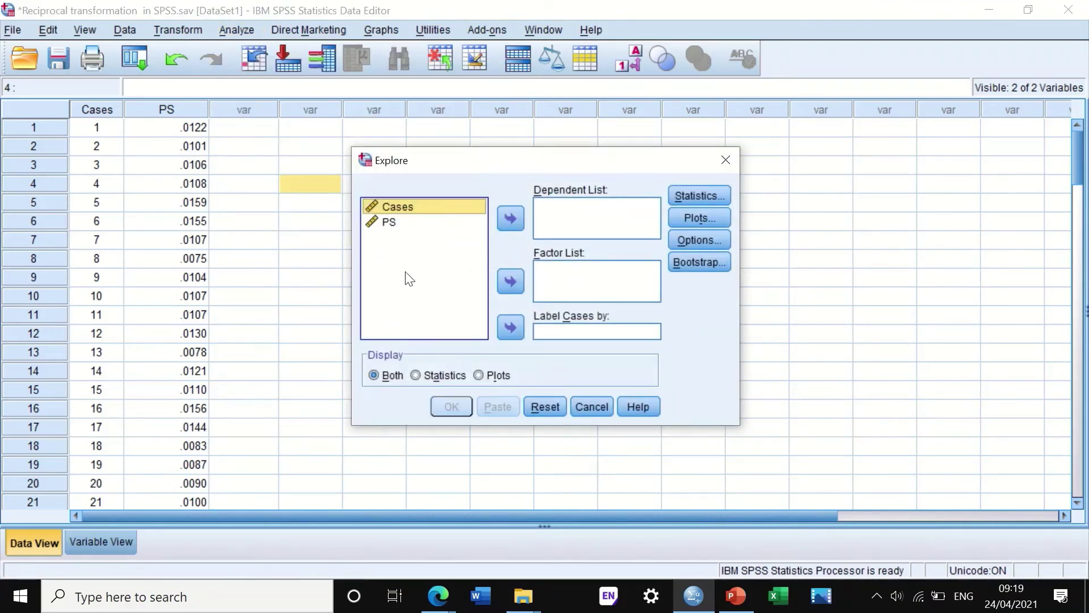
{"action": "left_click", "coordinate": [390, 223]}
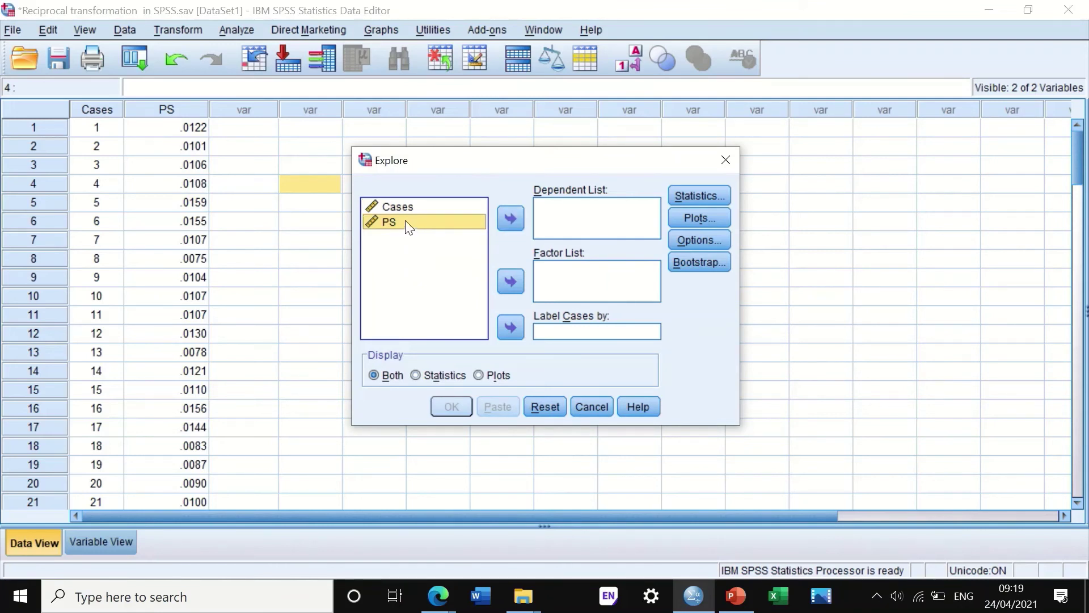
{"action": "left_click", "coordinate": [509, 219]}
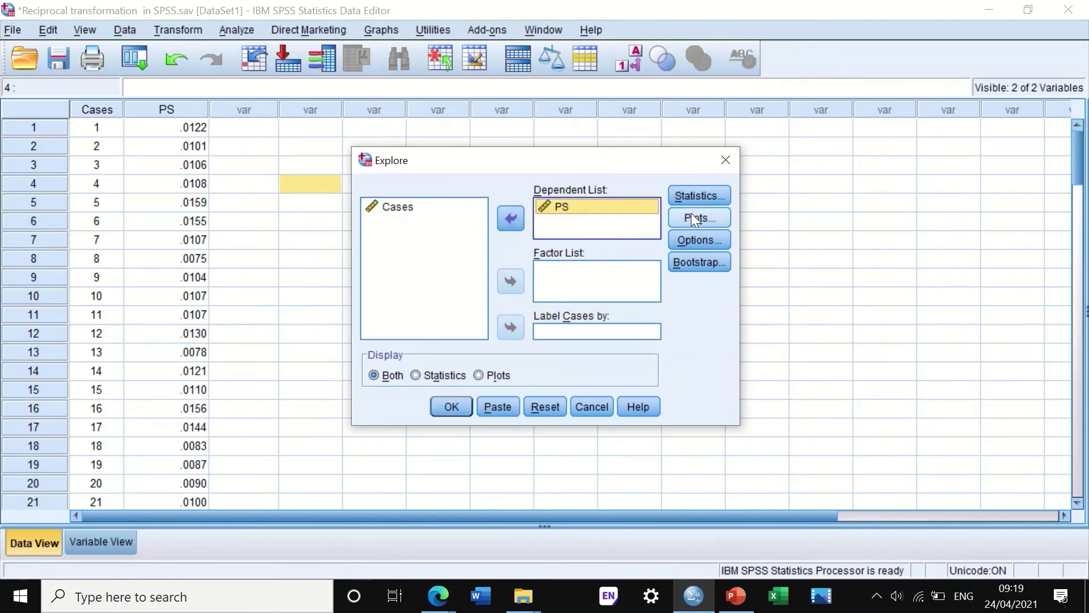
Configure the Explore plots with a histogram and normality plots with tests but no stem-and-leaf, and run the analysis.
{"action": "left_click", "coordinate": [692, 213]}
{"action": "left_click", "coordinate": [591, 208]}
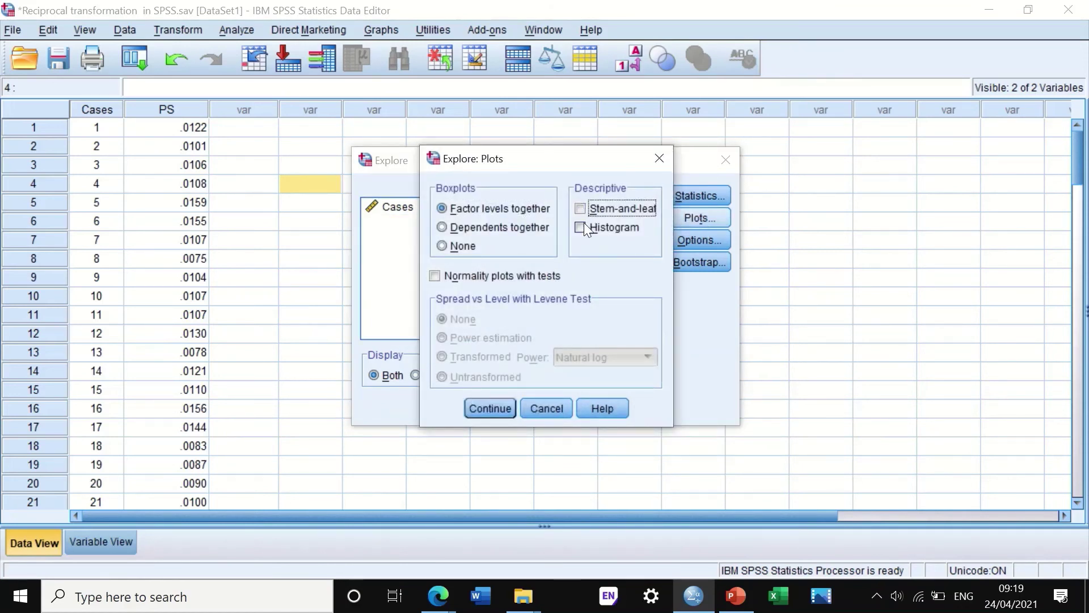
{"action": "left_click", "coordinate": [583, 225]}
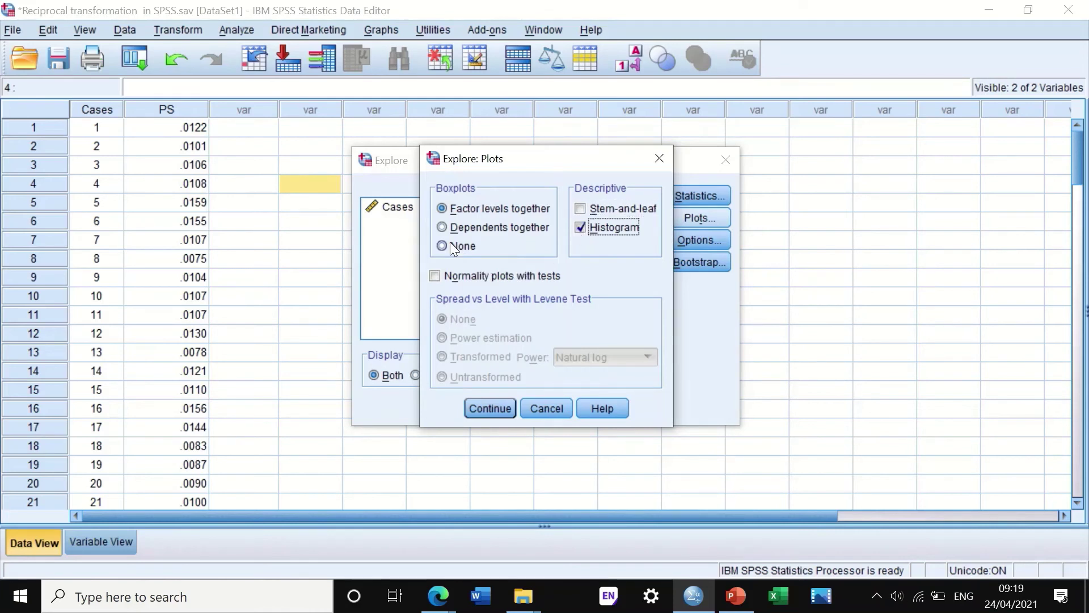
{"action": "left_click", "coordinate": [434, 276]}
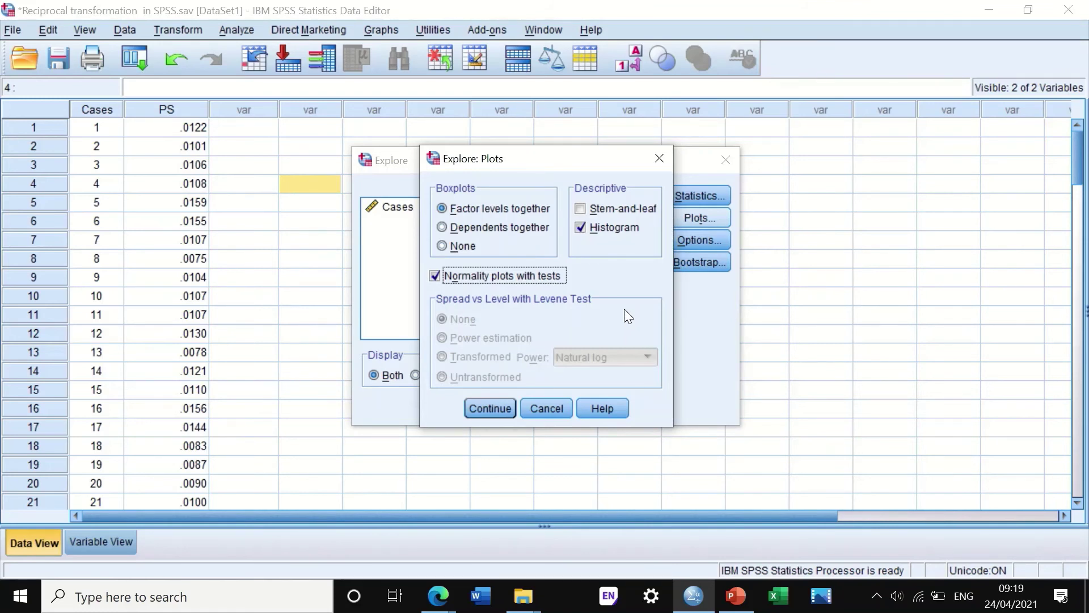
{"action": "left_click", "coordinate": [490, 408]}
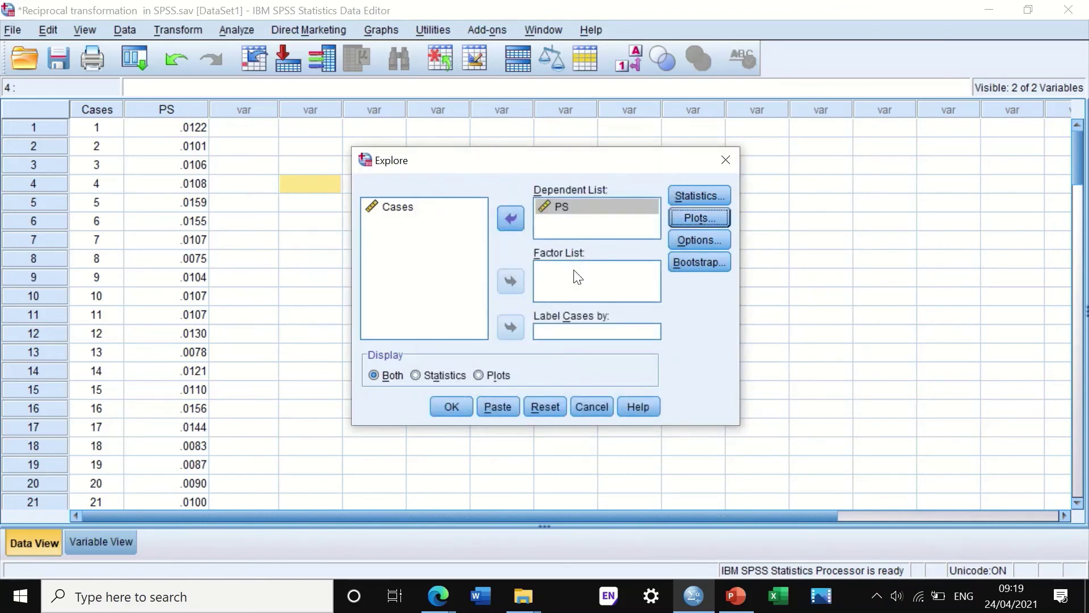
{"action": "left_click", "coordinate": [452, 406]}
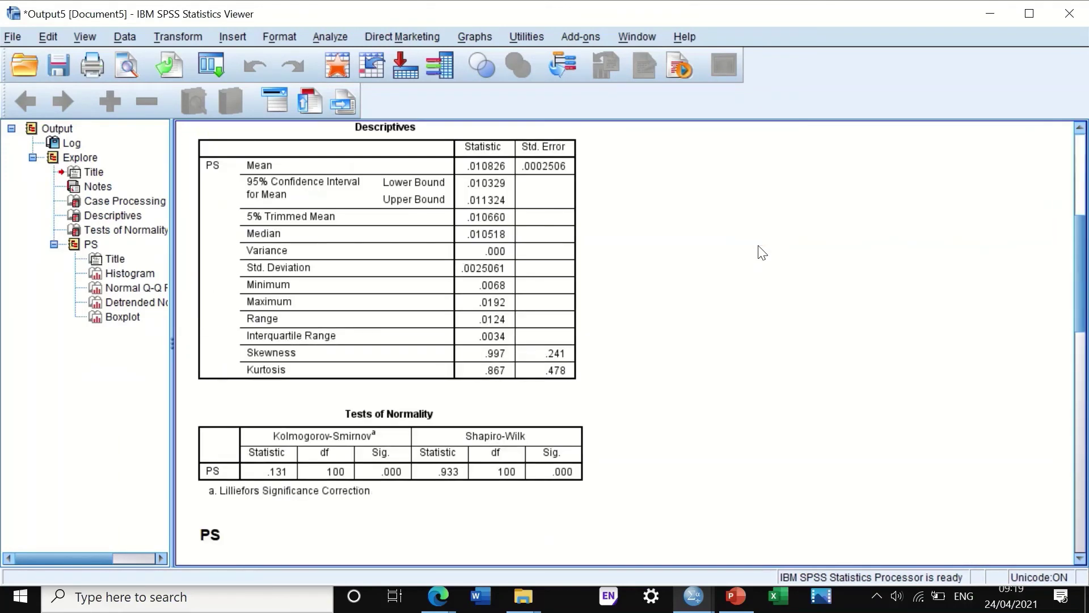
Examine the descriptives, skewness, kurtosis, tests of normality, histogram and Q-Q plots of PS, and return to the data.
{"action": "scroll", "coordinate": [762, 258], "scroll_direction": "down", "scroll_amount": 5}
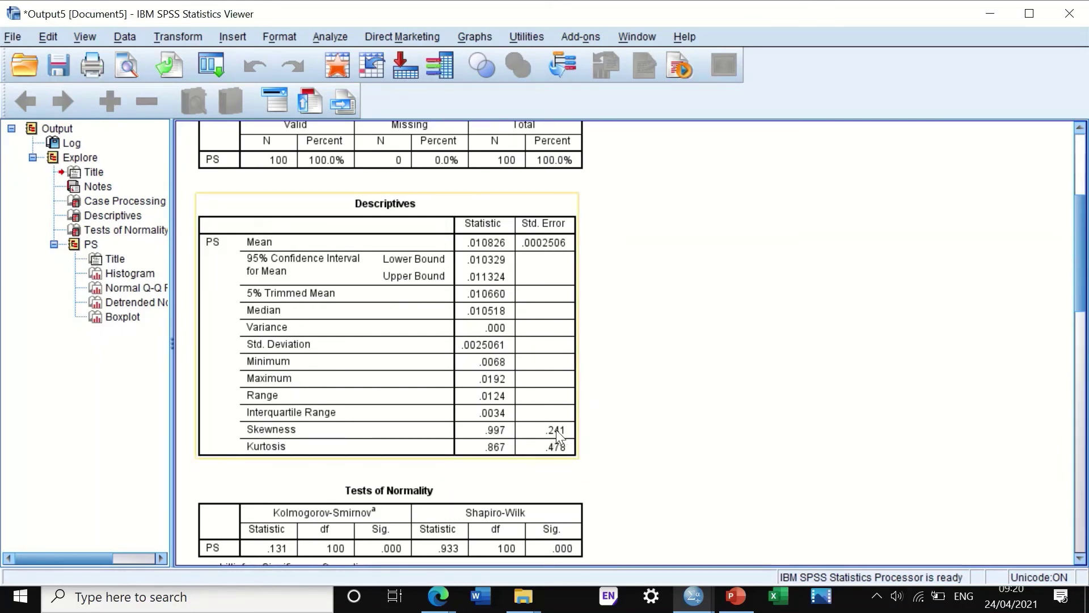
{"action": "scroll", "coordinate": [557, 437], "scroll_direction": "down", "scroll_amount": 3}
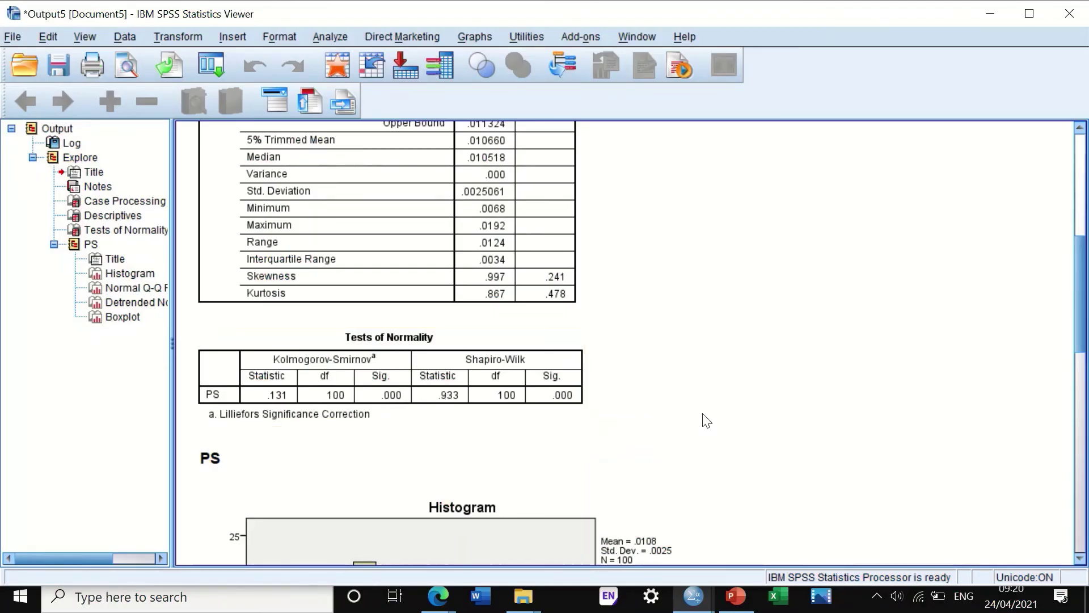
{"action": "scroll", "coordinate": [645, 410], "scroll_direction": "down", "scroll_amount": 6}
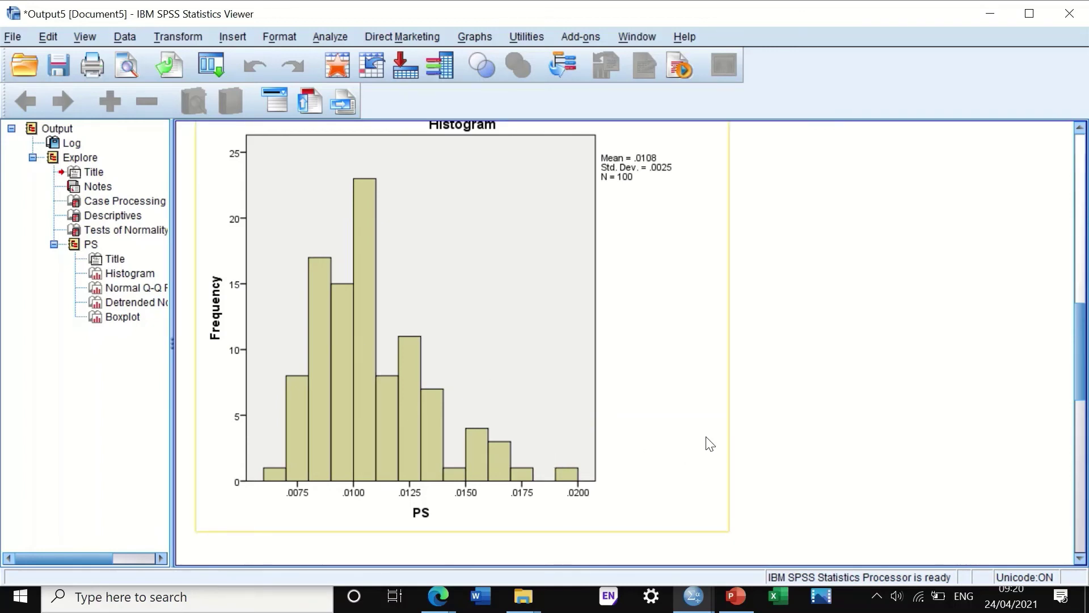
{"action": "scroll", "coordinate": [650, 411], "scroll_direction": "down", "scroll_amount": 6}
{"action": "scroll", "coordinate": [654, 417], "scroll_direction": "down", "scroll_amount": 6}
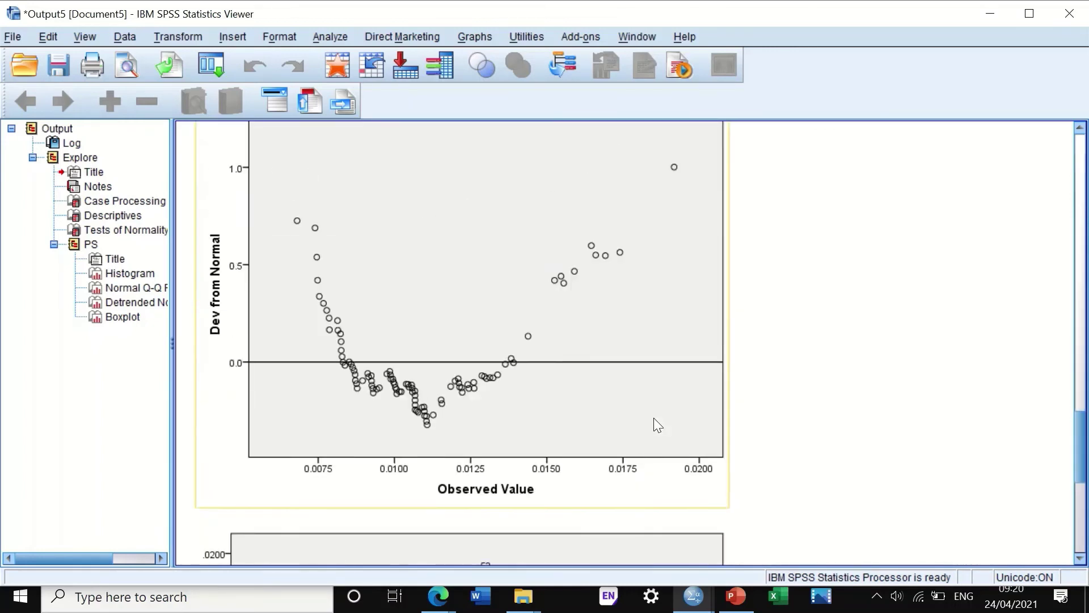
{"action": "scroll", "coordinate": [654, 417], "scroll_direction": "up", "scroll_amount": 4}
{"action": "scroll", "coordinate": [653, 407], "scroll_direction": "up", "scroll_amount": 3}
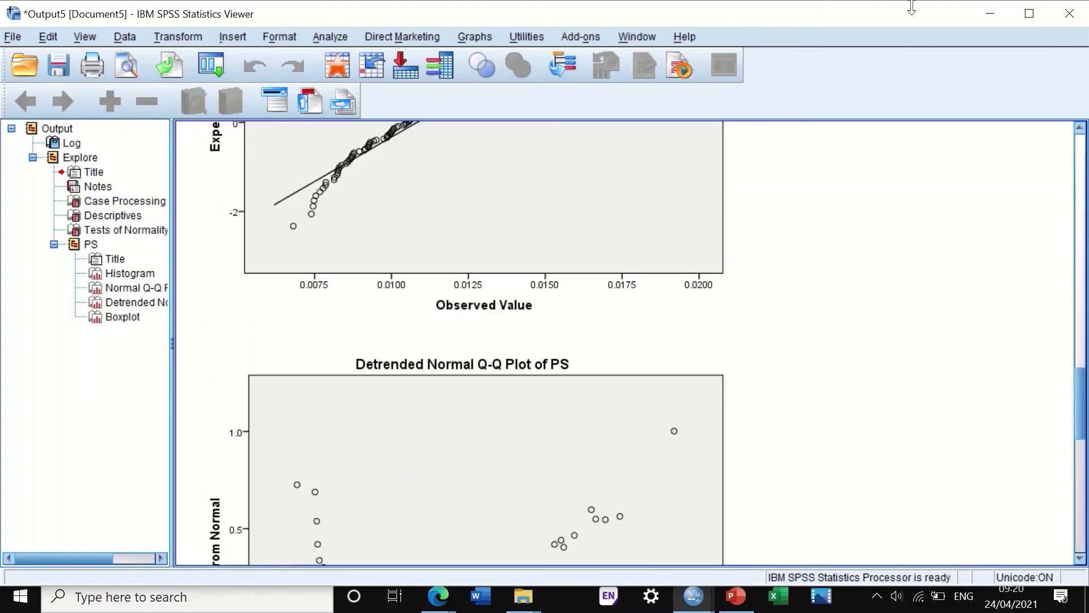
{"action": "left_click", "coordinate": [988, 13]}
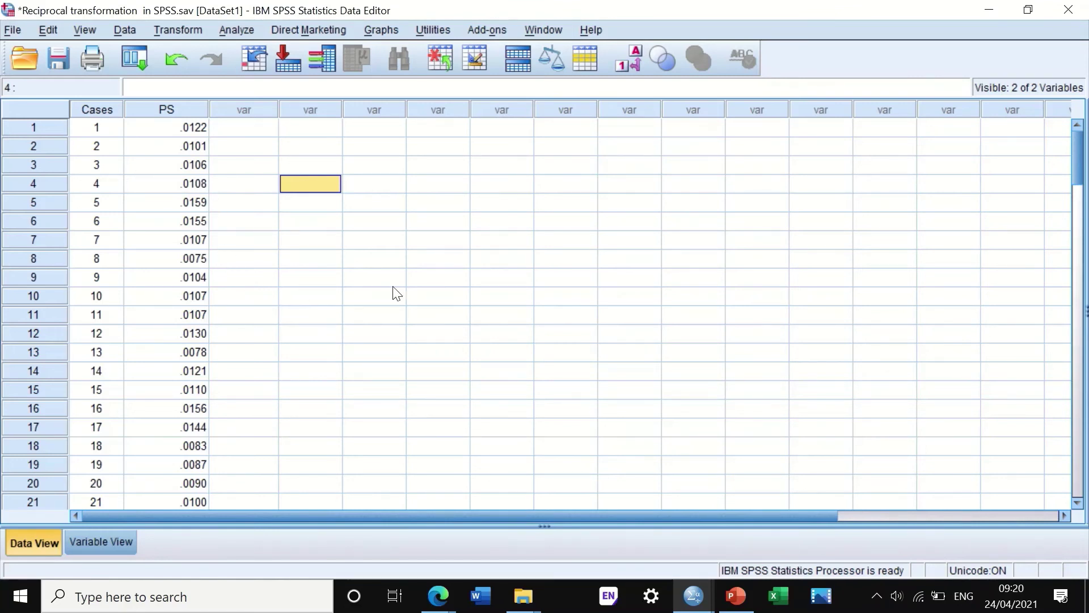
Reset the Compute Variable settings, compute a new variable Inverse with the expression 1 / PS, and return to the data.
{"action": "left_click", "coordinate": [176, 27]}
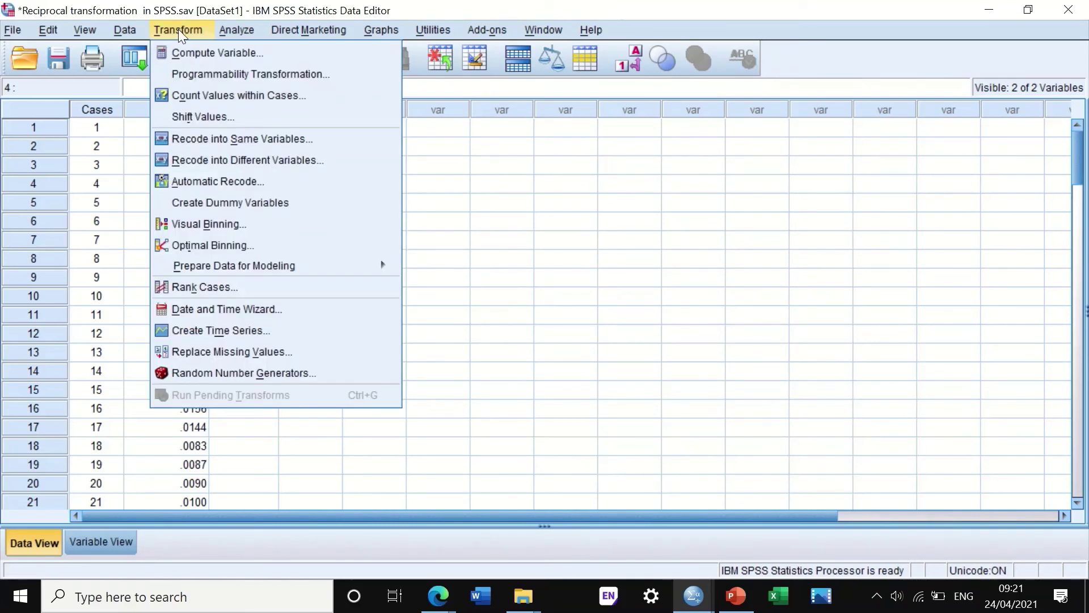
{"action": "left_click", "coordinate": [206, 51]}
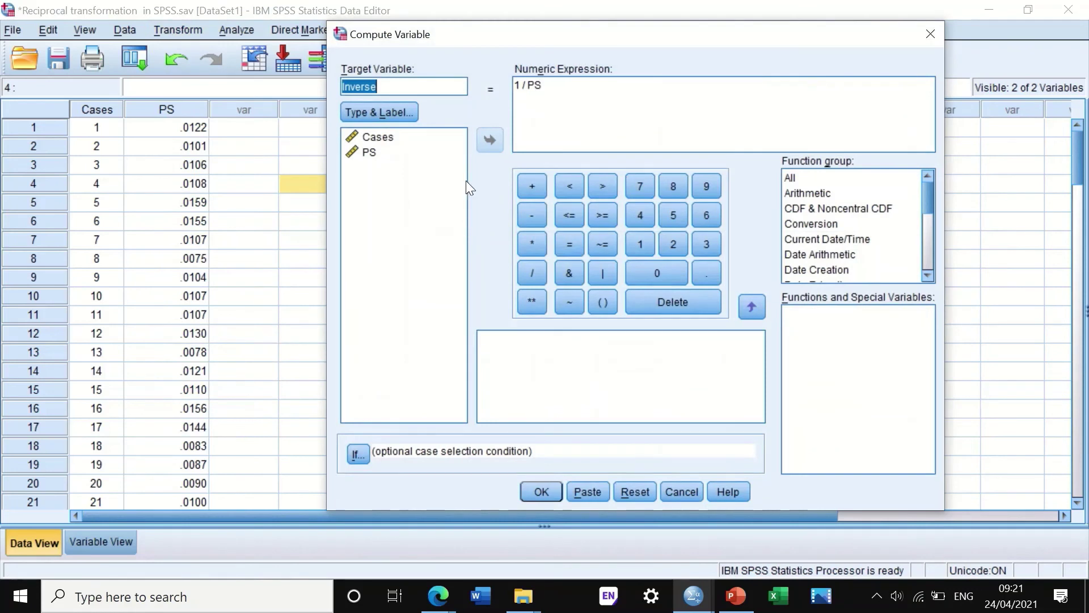
{"action": "left_click", "coordinate": [632, 485]}
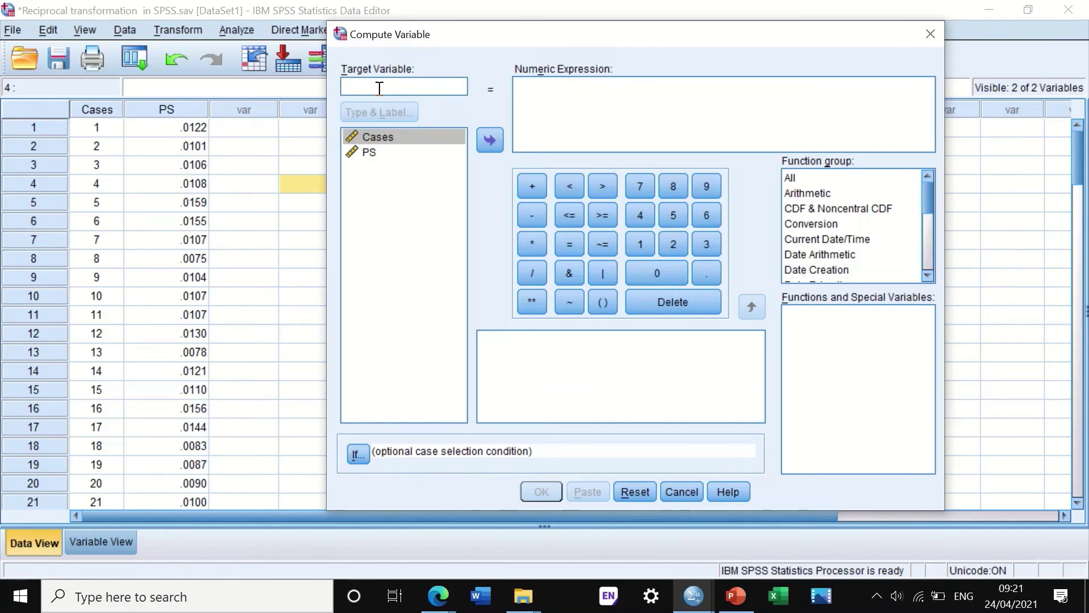
{"action": "type", "text": "Inverse"}
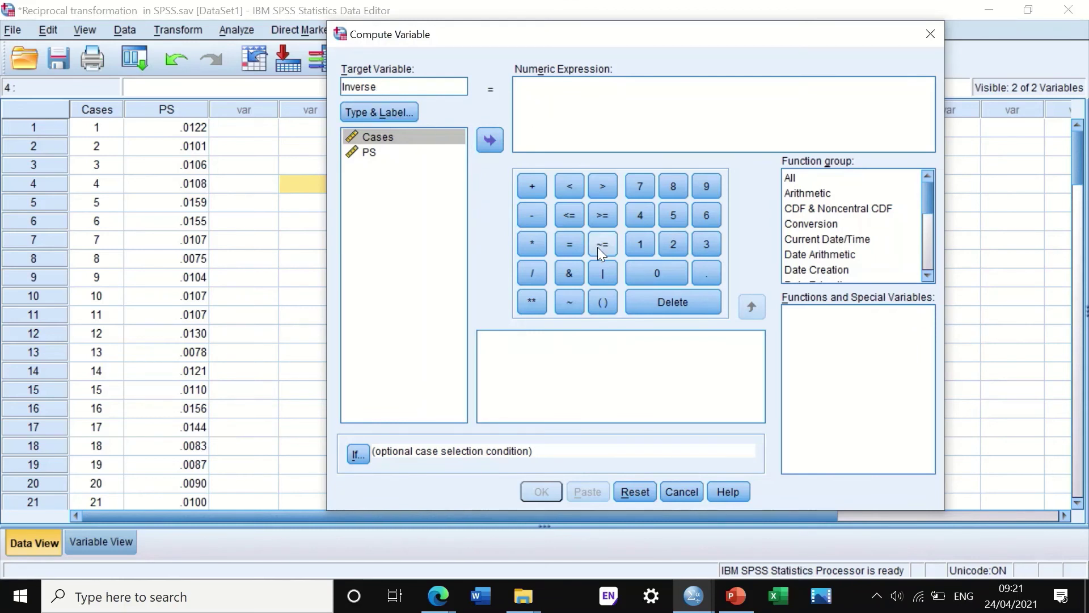
{"action": "left_click", "coordinate": [638, 245]}
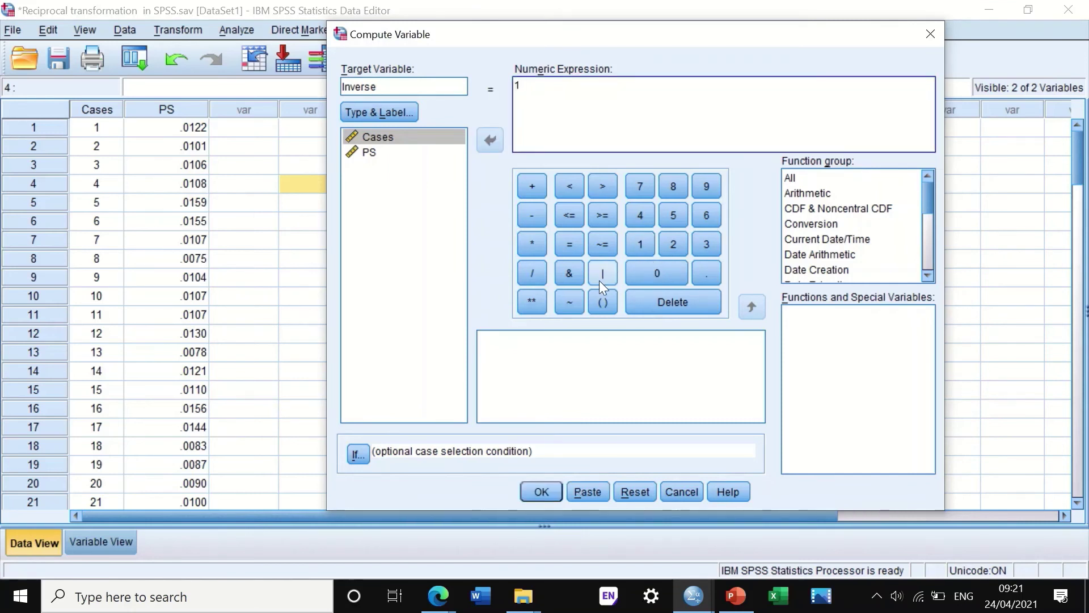
{"action": "left_click", "coordinate": [531, 273]}
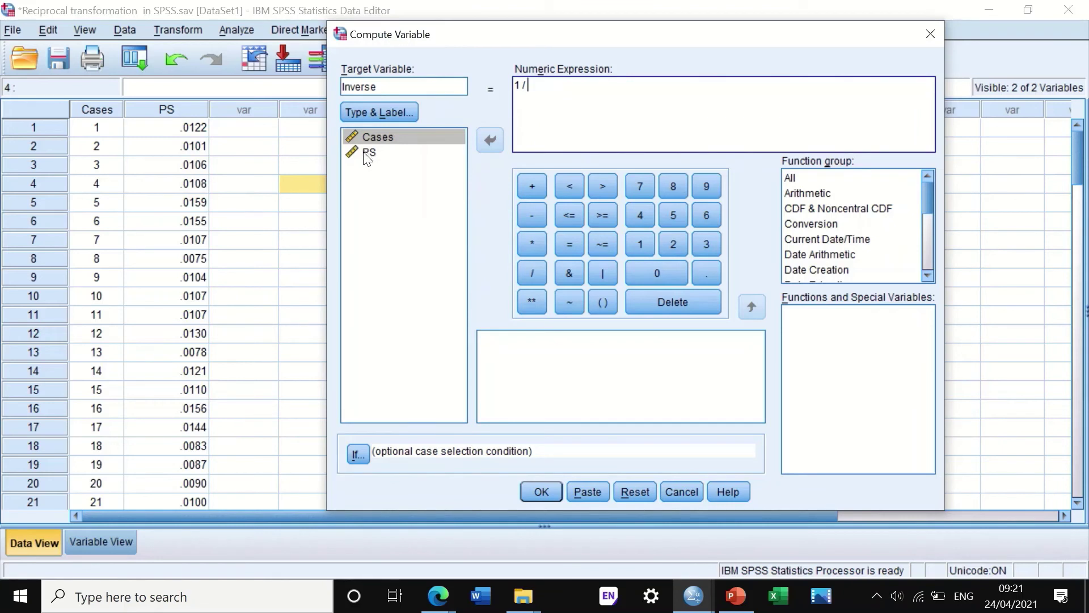
{"action": "left_click_drag", "start_coordinate": [366, 159], "coordinate": [560, 91]}
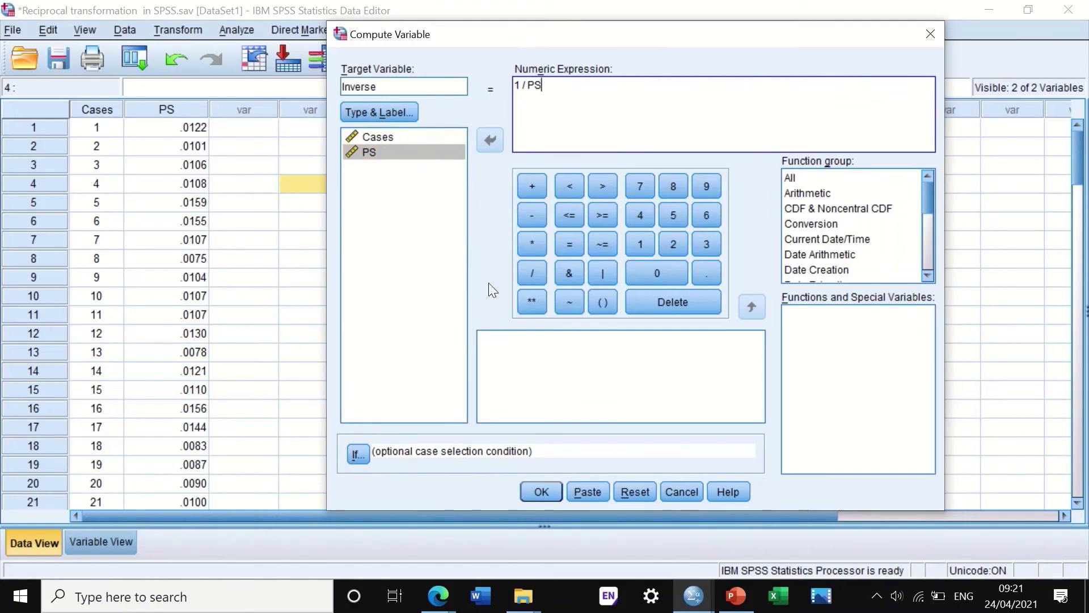
{"action": "left_click", "coordinate": [545, 490]}
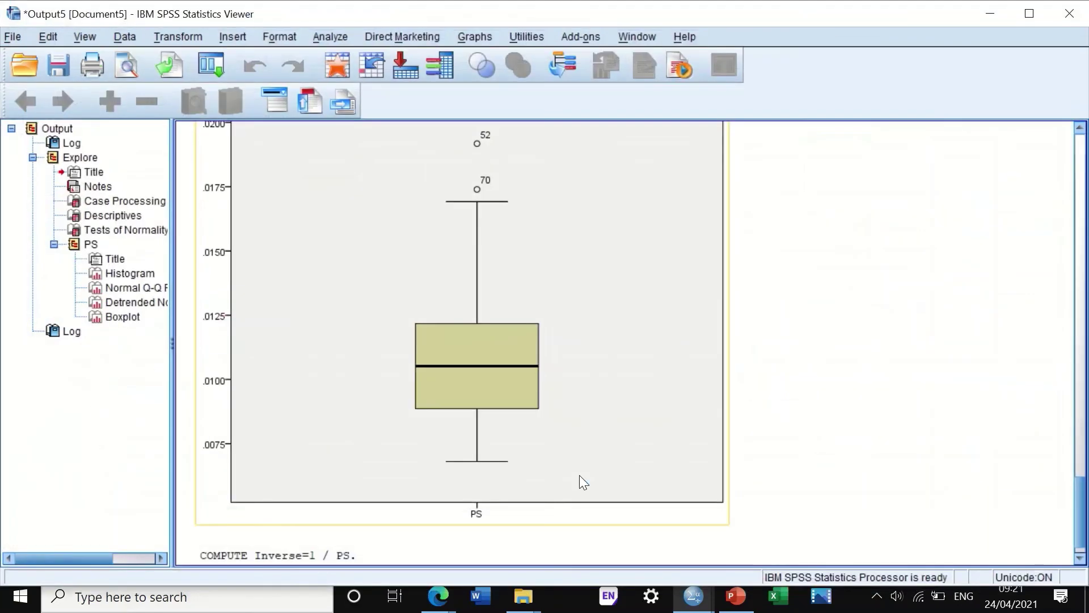
{"action": "left_click", "coordinate": [993, 14]}
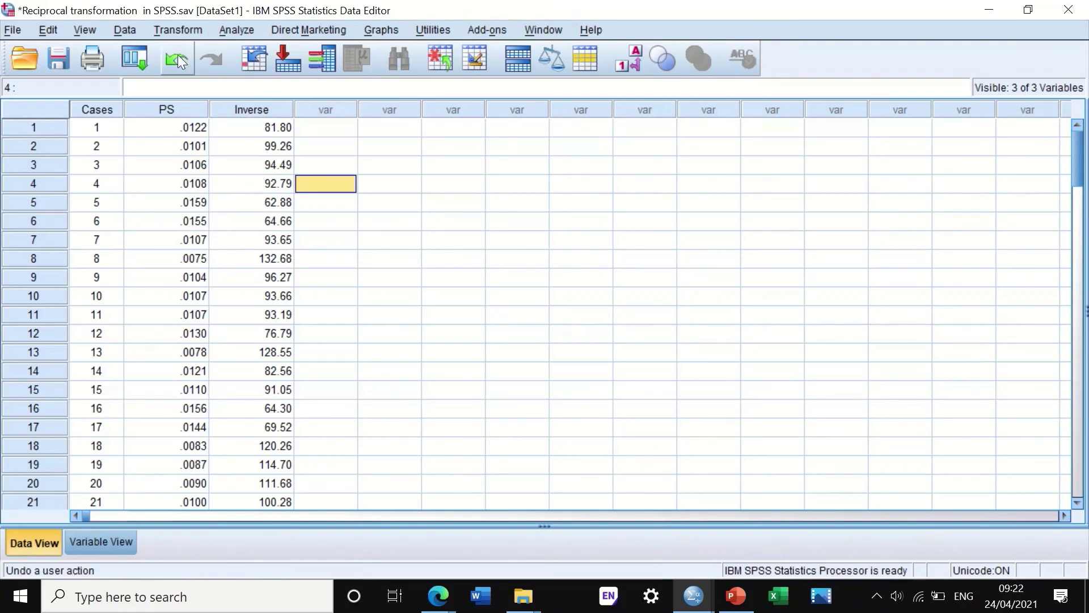
Rerun the Explore analysis with Inverse added to the dependent variables alongside PS.
{"action": "left_click", "coordinate": [242, 25]}
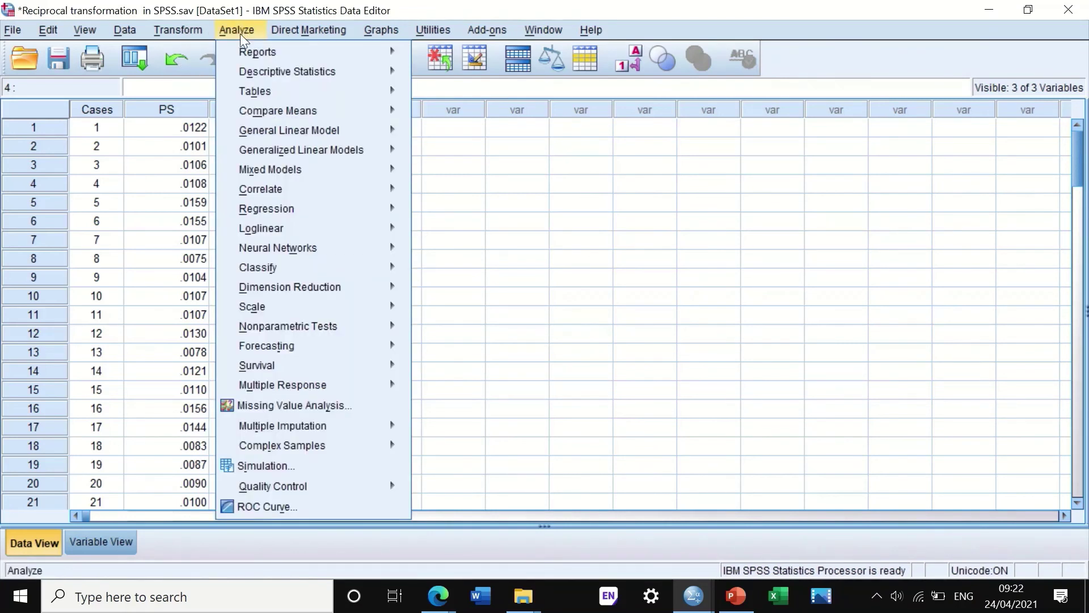
{"action": "mouse_move", "coordinate": [250, 70]}
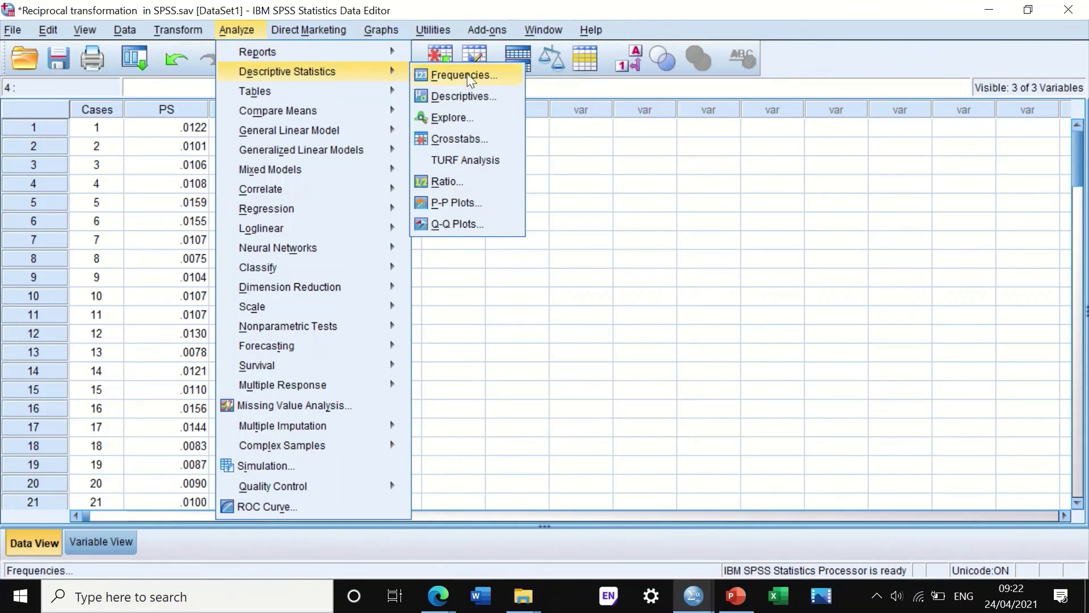
{"action": "left_click", "coordinate": [457, 118]}
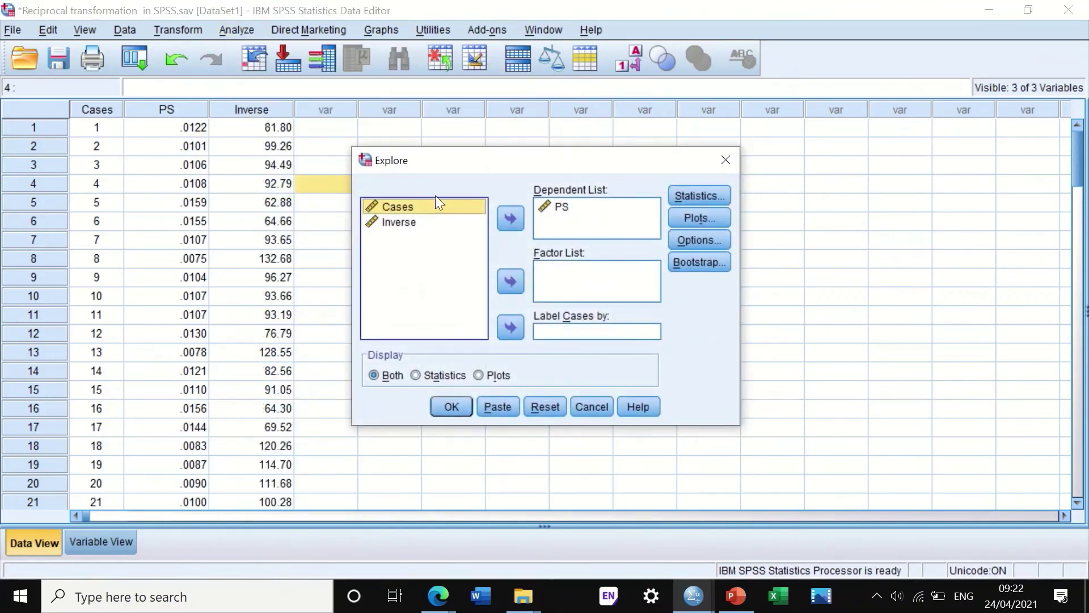
{"action": "left_click_drag", "start_coordinate": [397, 223], "coordinate": [532, 264]}
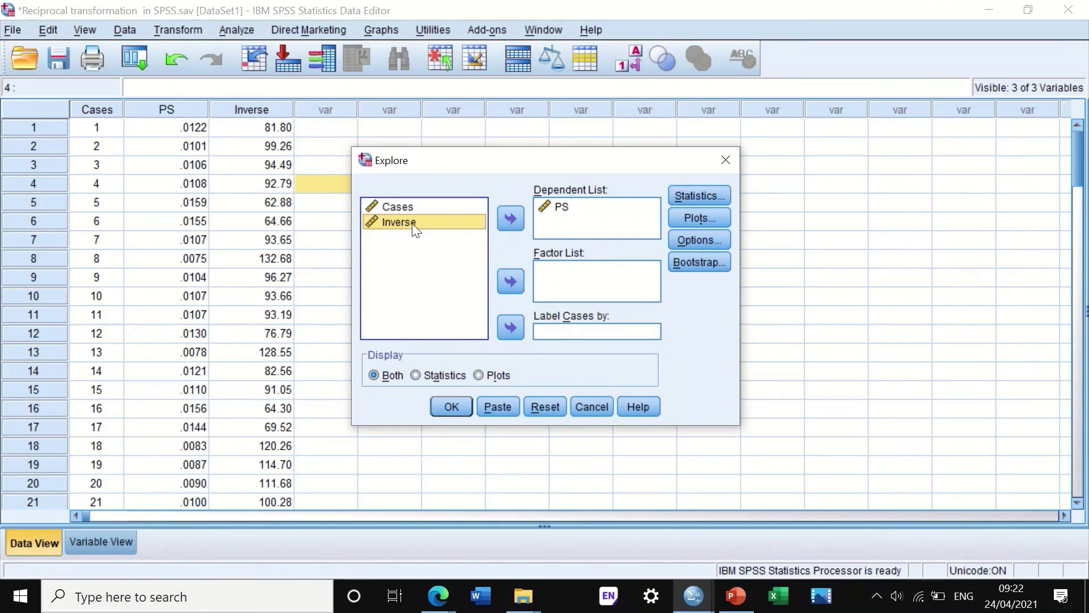
{"action": "left_click_drag", "start_coordinate": [418, 227], "coordinate": [550, 222]}
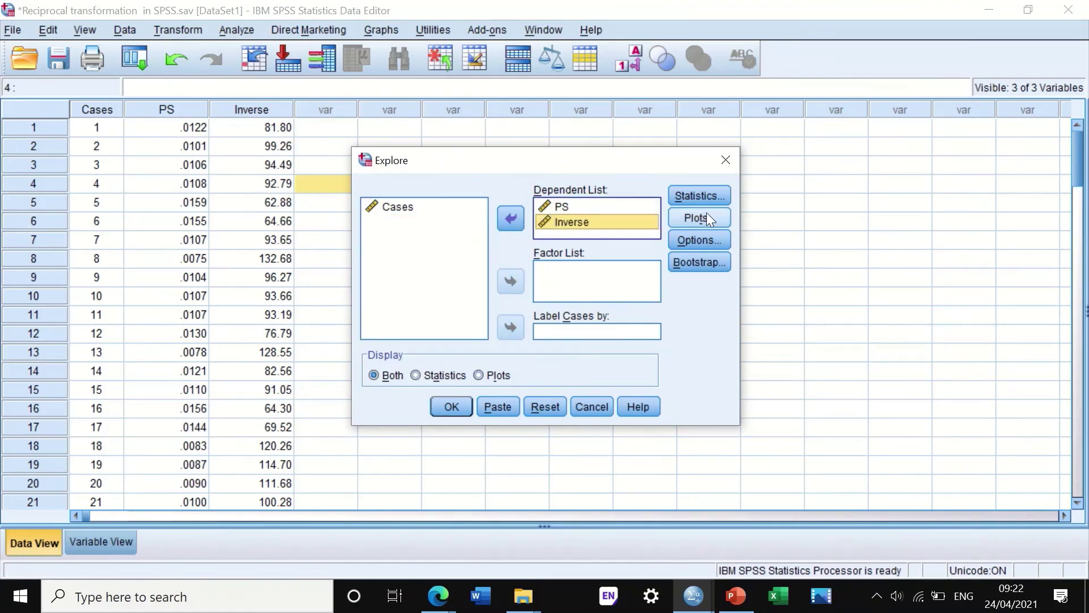
{"action": "left_click", "coordinate": [689, 239]}
{"action": "left_click", "coordinate": [501, 341]}
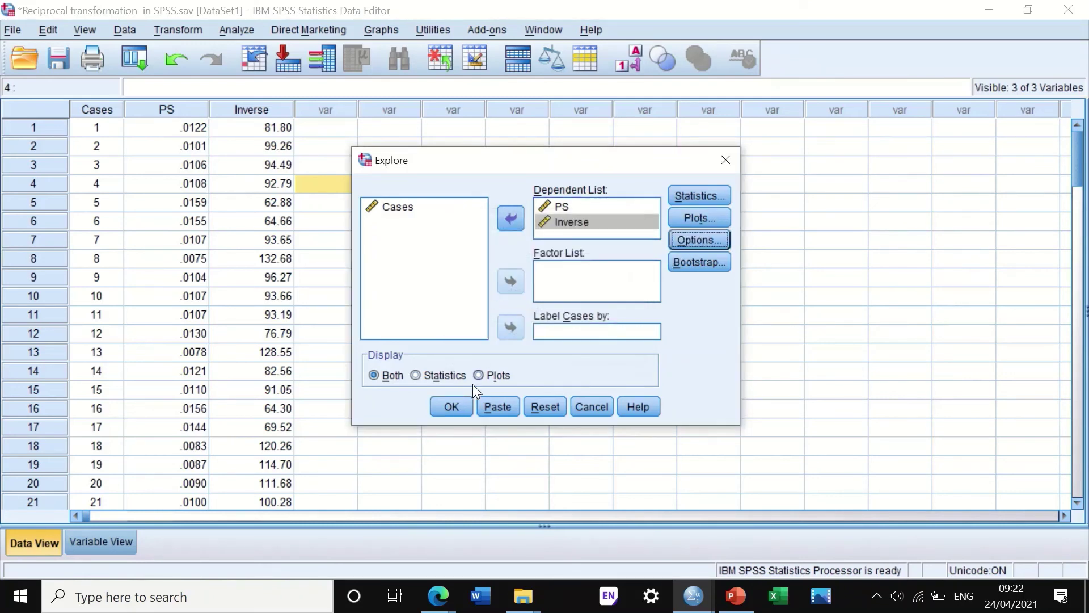
{"action": "left_click", "coordinate": [452, 407]}
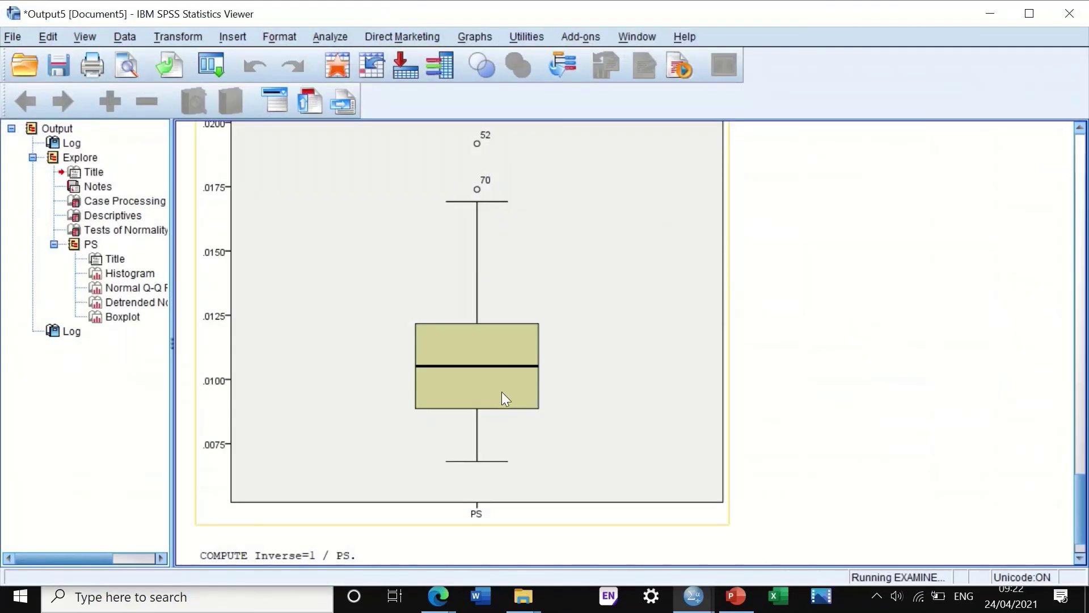
Compare the descriptives, skewness, kurtosis and tests of normality of PS and Inverse in the new Explore output.
{"action": "scroll", "coordinate": [549, 398], "scroll_direction": "up", "scroll_amount": 3}
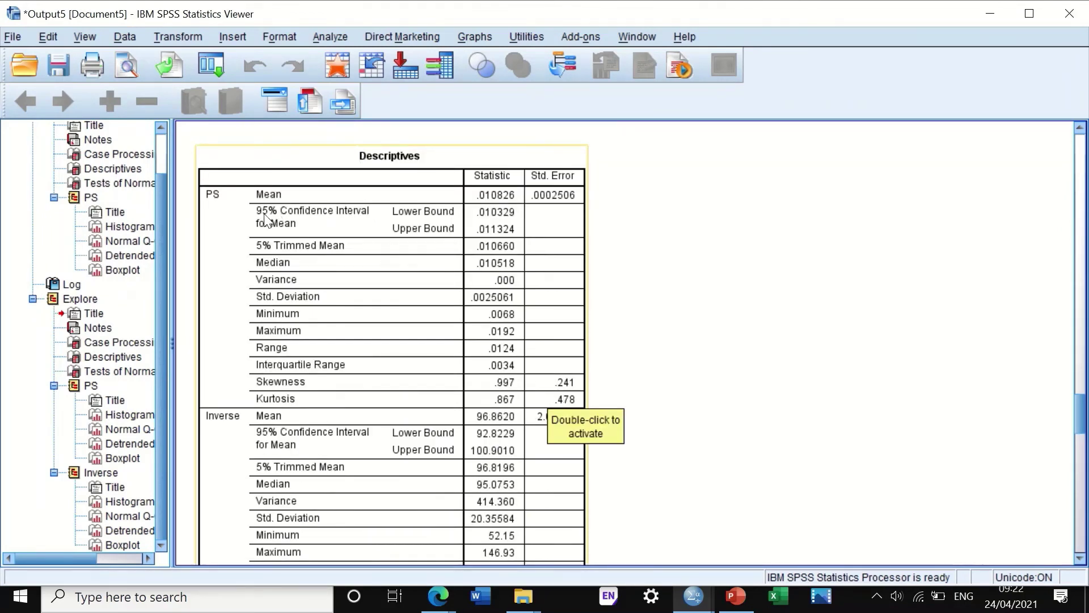
{"action": "scroll", "coordinate": [280, 227], "scroll_direction": "down", "scroll_amount": 3}
{"action": "scroll", "coordinate": [279, 227], "scroll_direction": "up", "scroll_amount": 3}
{"action": "scroll", "coordinate": [554, 368], "scroll_direction": "down", "scroll_amount": 3}
{"action": "scroll", "coordinate": [555, 368], "scroll_direction": "down", "scroll_amount": 3}
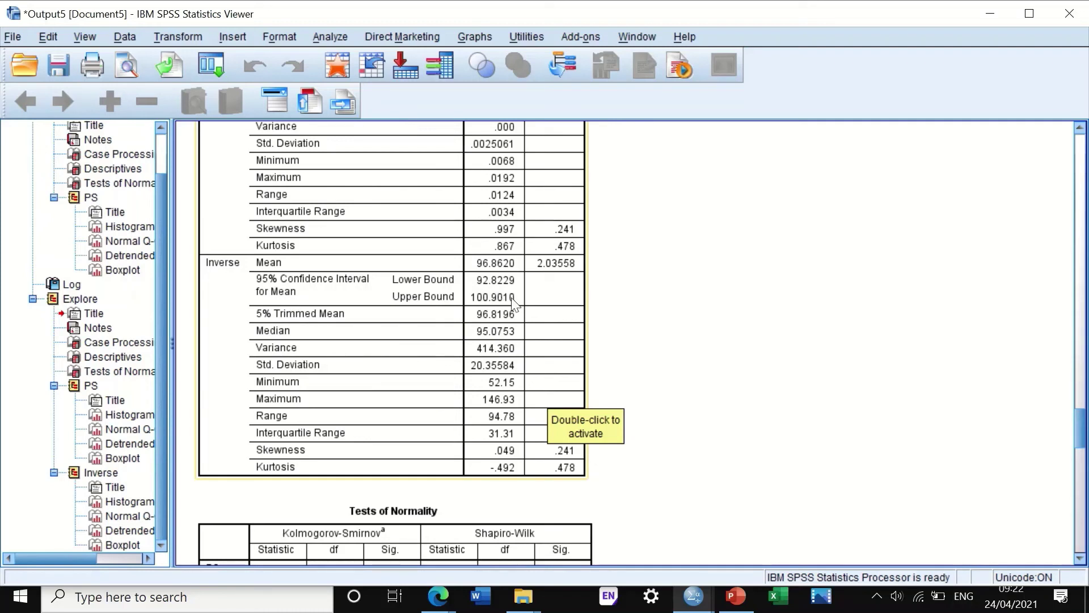
{"action": "scroll", "coordinate": [593, 348], "scroll_direction": "down", "scroll_amount": 3}
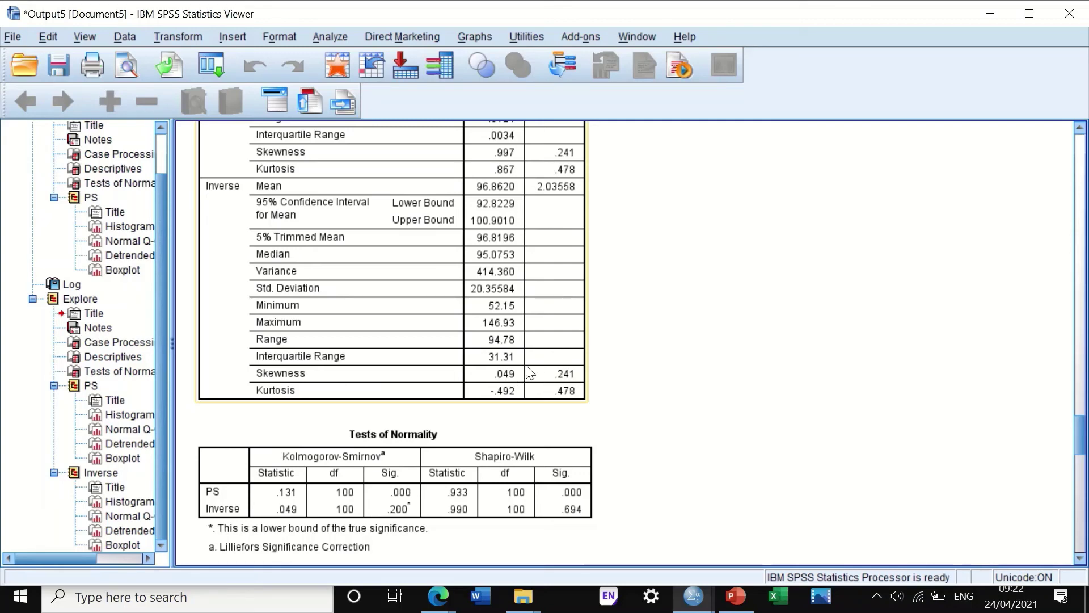
{"action": "scroll", "coordinate": [499, 378], "scroll_direction": "down", "scroll_amount": 10}
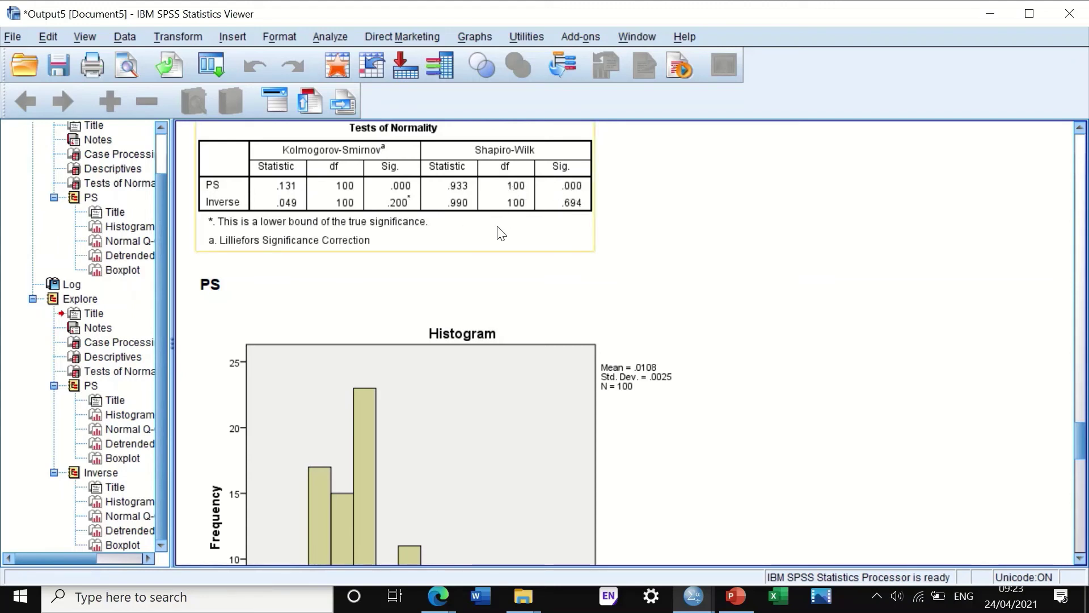
Compare the shape of the PS histogram with that of the Inverse histogram.
{"action": "scroll", "coordinate": [538, 227], "scroll_direction": "down", "scroll_amount": 5}
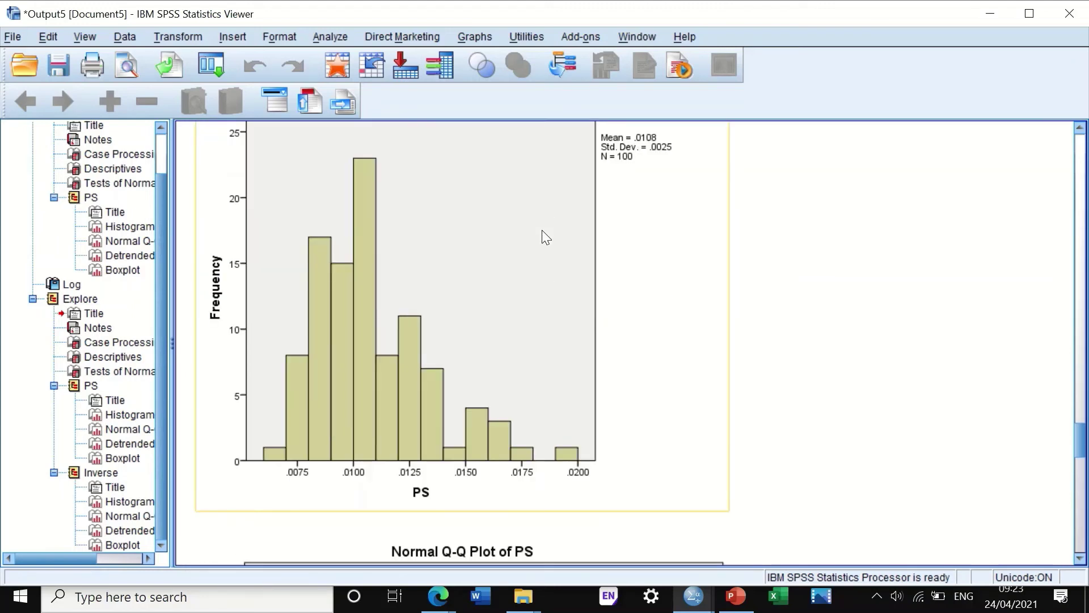
{"action": "scroll", "coordinate": [500, 262], "scroll_direction": "up", "scroll_amount": 3}
{"action": "scroll", "coordinate": [448, 281], "scroll_direction": "down", "scroll_amount": 3}
{"action": "scroll", "coordinate": [497, 279], "scroll_direction": "up", "scroll_amount": 2}
{"action": "scroll", "coordinate": [499, 282], "scroll_direction": "down", "scroll_amount": 5}
{"action": "scroll", "coordinate": [502, 287], "scroll_direction": "down", "scroll_amount": 15}
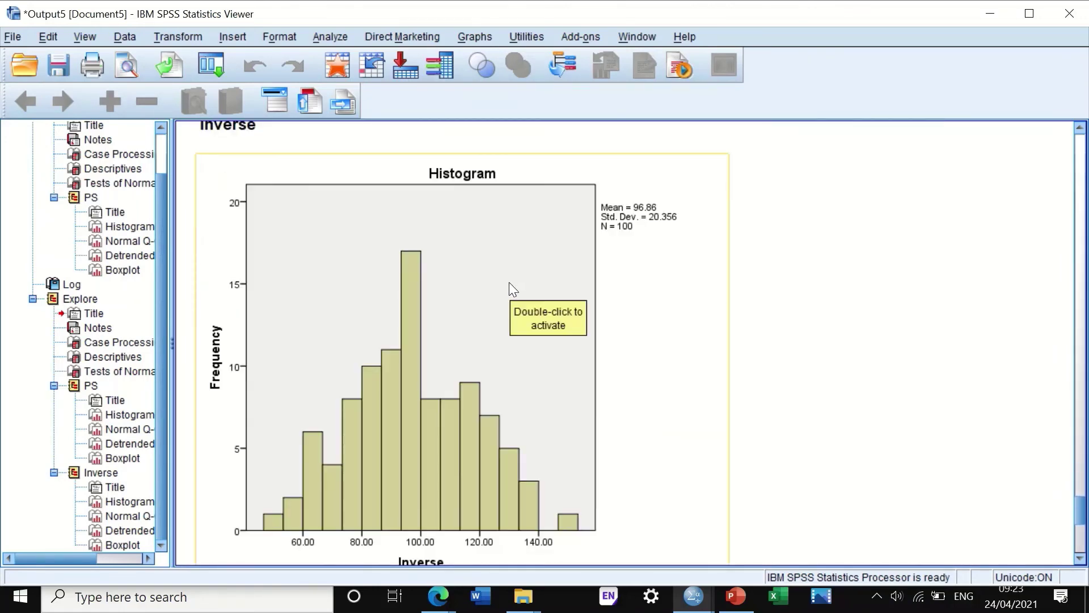
{"action": "scroll", "coordinate": [509, 285], "scroll_direction": "down", "scroll_amount": 3}
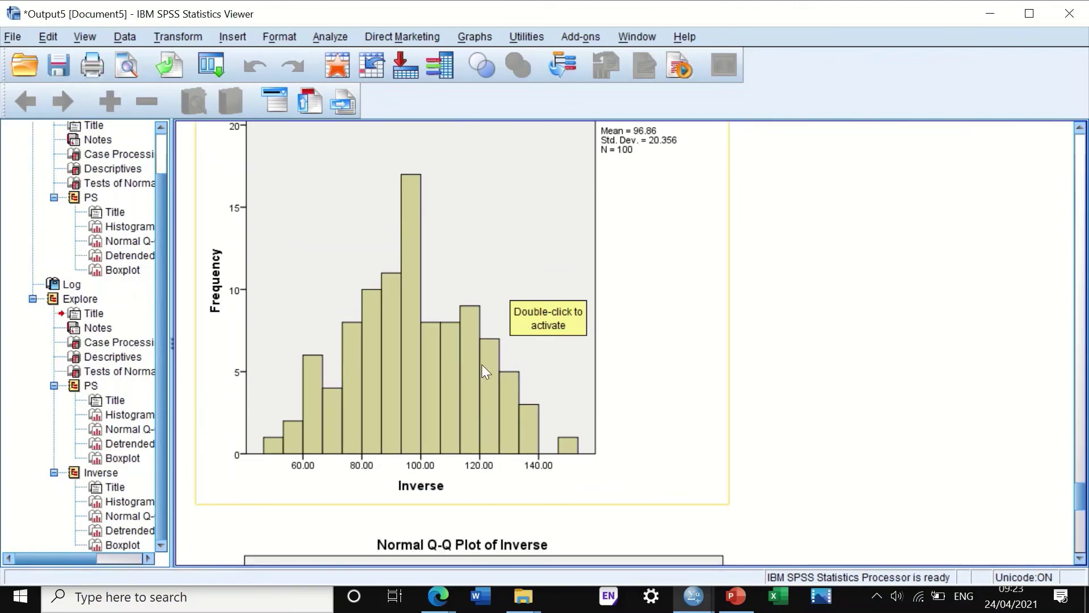
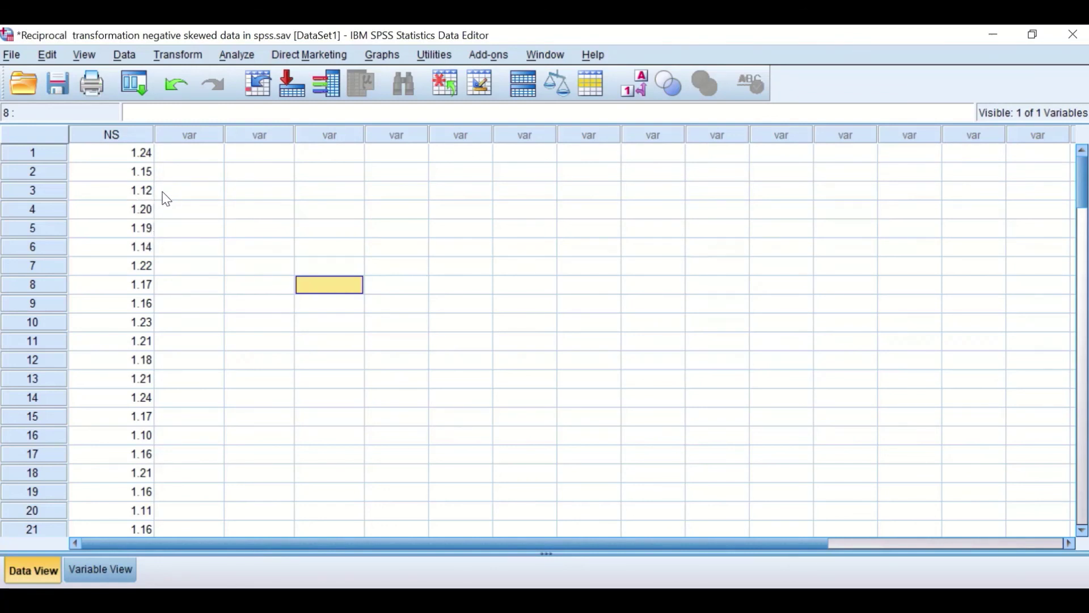
Reset the Explore settings for the negatively skewed data and assign NS as the dependent variable.
{"action": "left_click", "coordinate": [235, 56]}
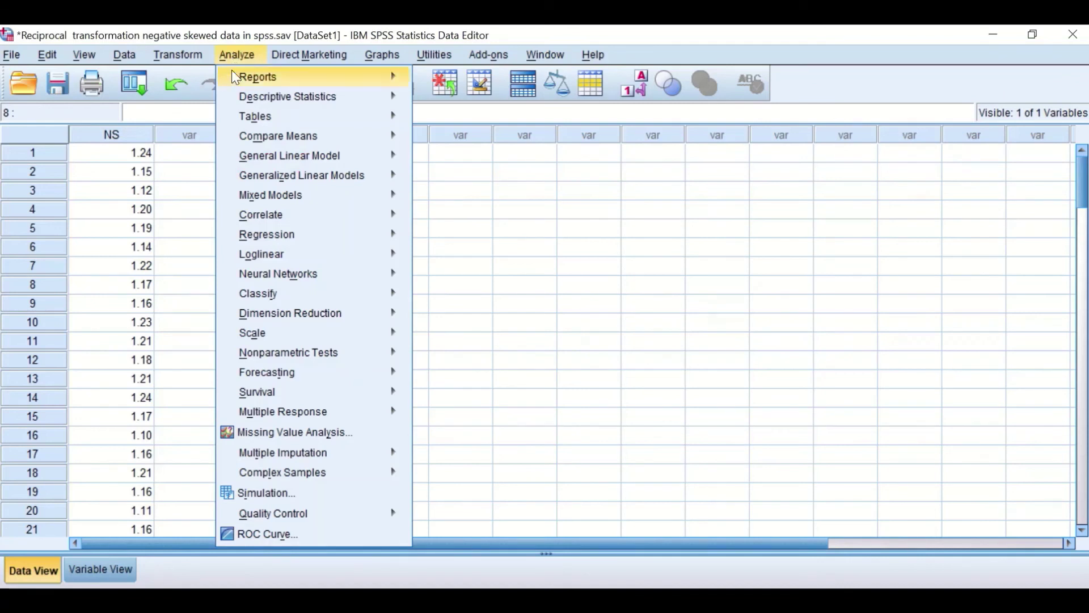
{"action": "mouse_move", "coordinate": [295, 100]}
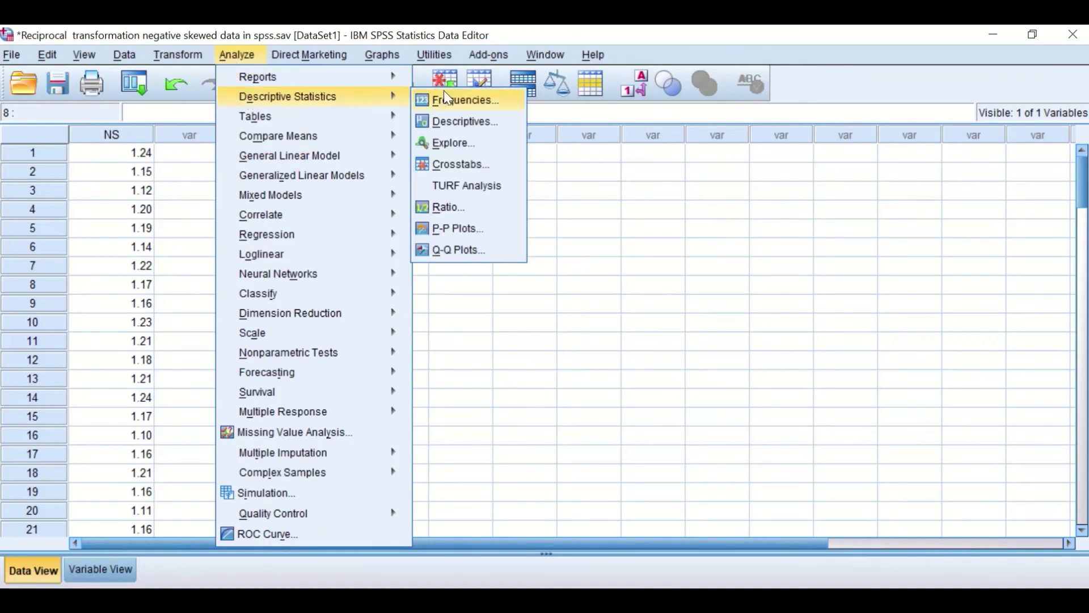
{"action": "left_click", "coordinate": [448, 143]}
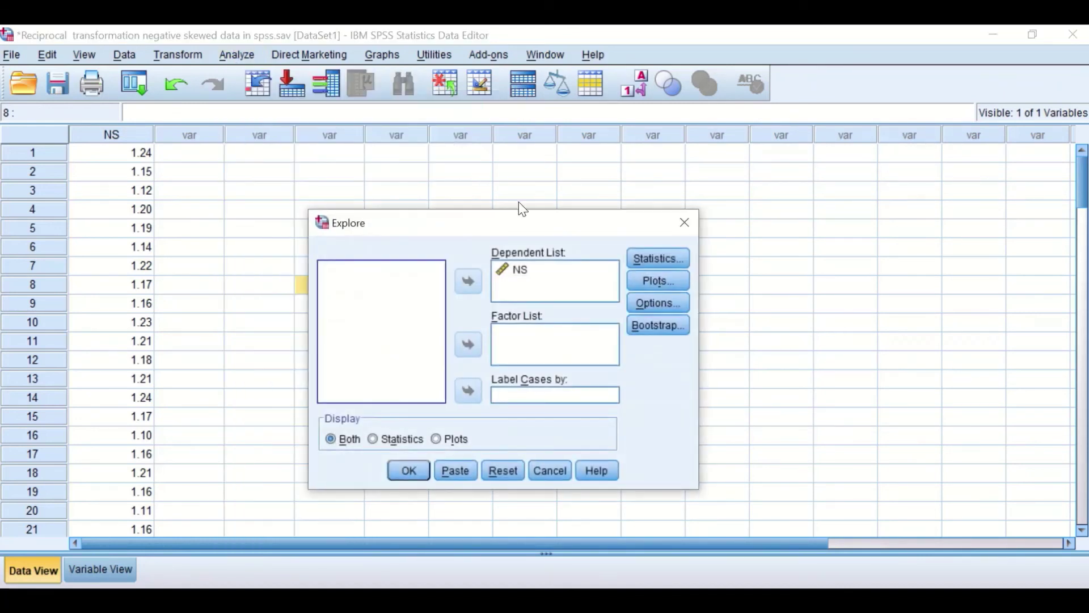
{"action": "left_click", "coordinate": [514, 469]}
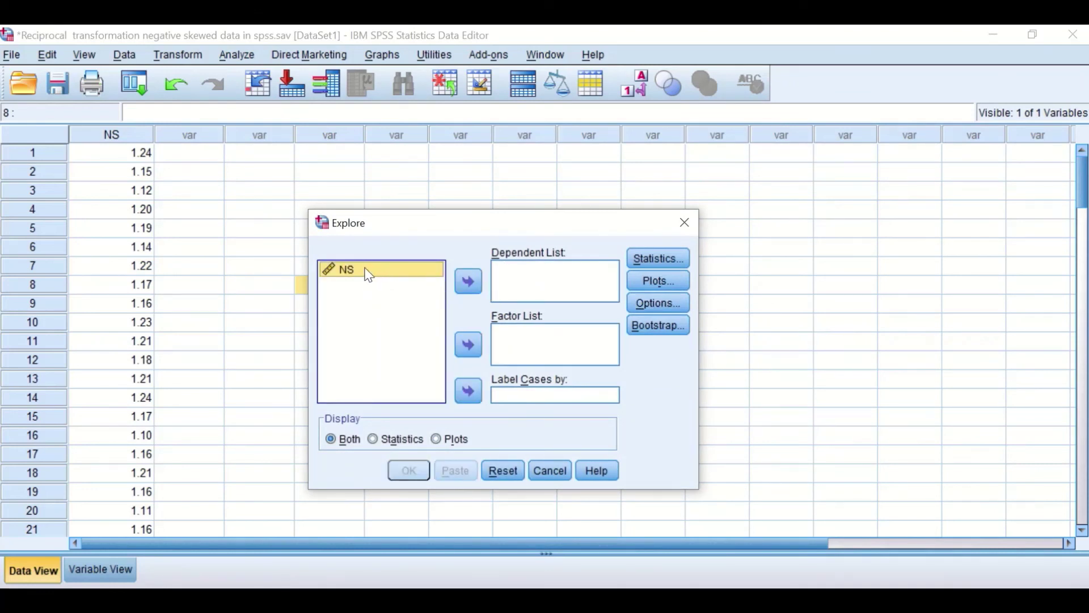
{"action": "left_click_drag", "start_coordinate": [367, 270], "coordinate": [528, 276]}
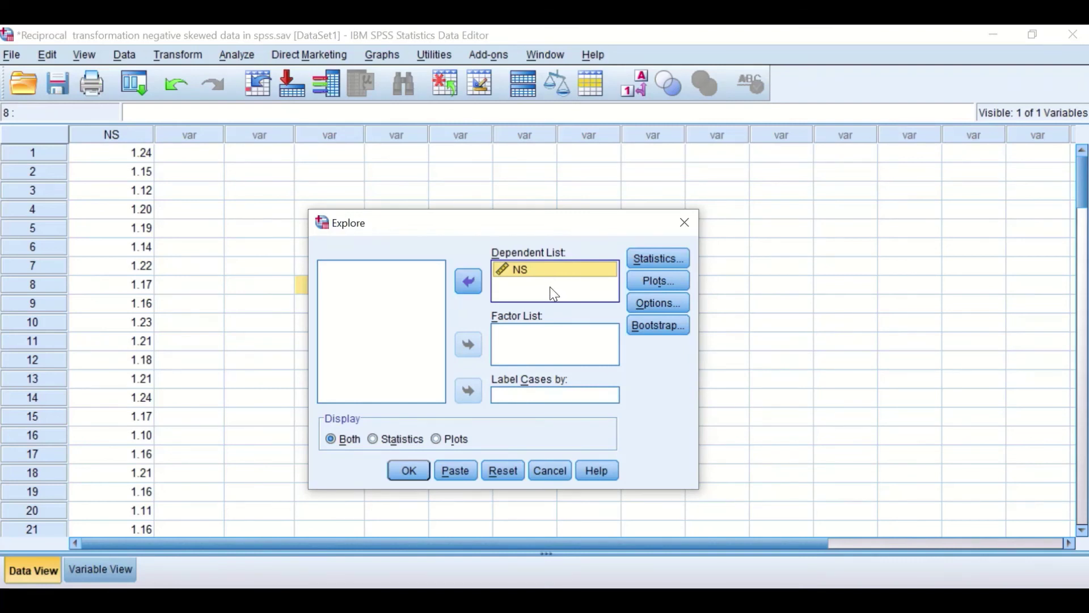
Set the Explore plots to include a histogram and normality plots with tests but no stem-and-leaf, and run the analysis for NS.
{"action": "left_click", "coordinate": [644, 281]}
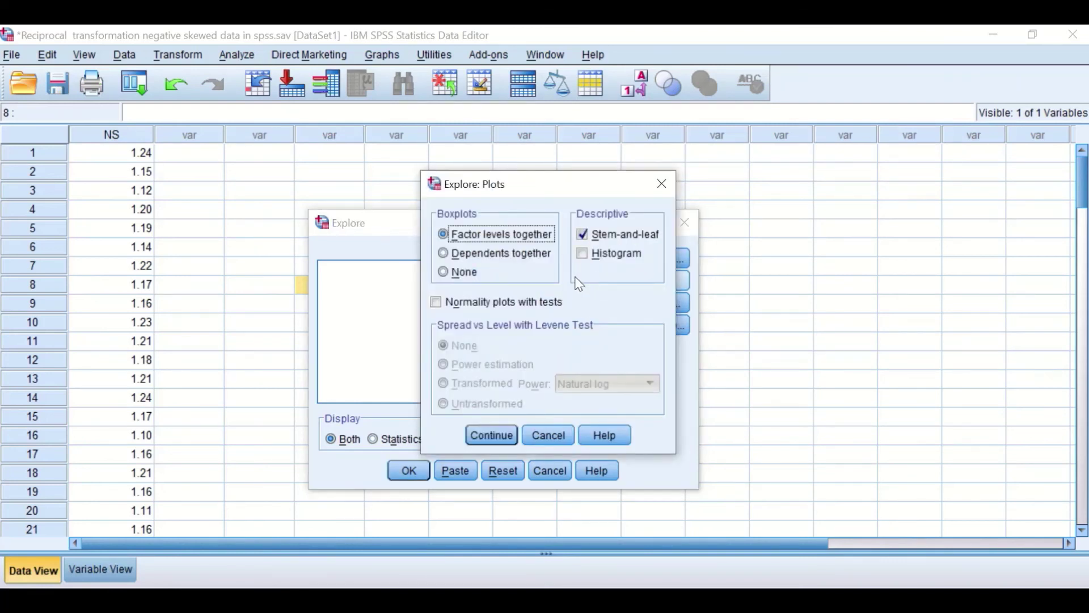
{"action": "left_click", "coordinate": [615, 235]}
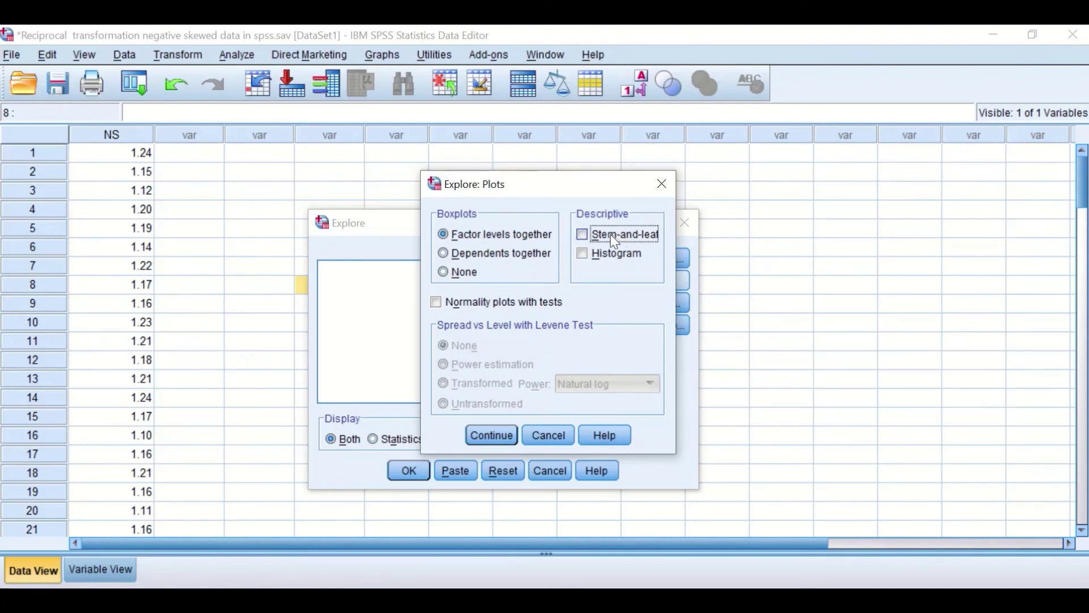
{"action": "left_click", "coordinate": [585, 255]}
{"action": "left_click", "coordinate": [441, 301]}
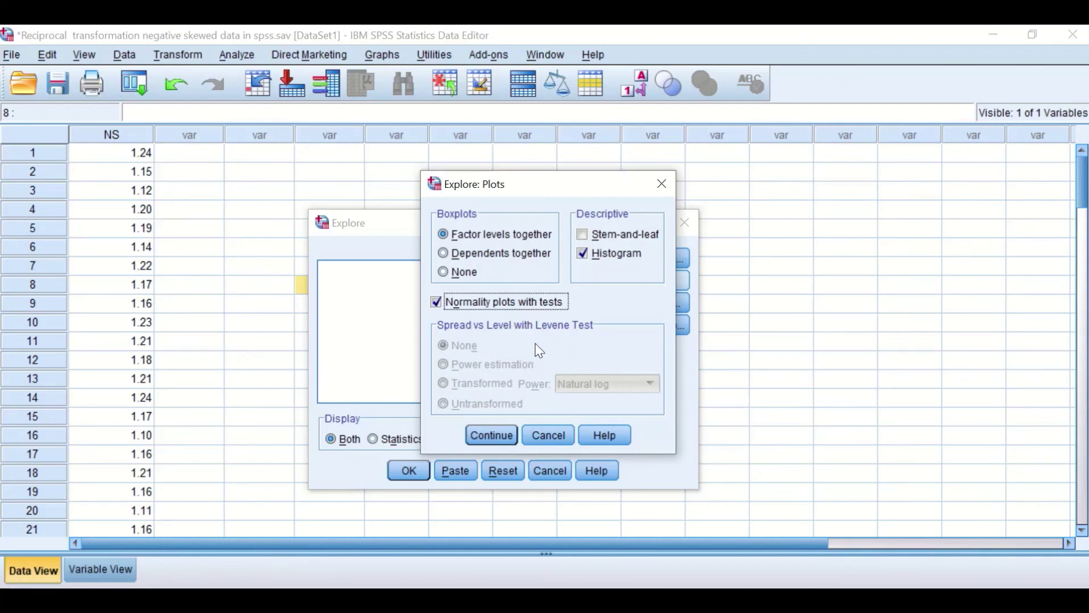
{"action": "left_click", "coordinate": [492, 428]}
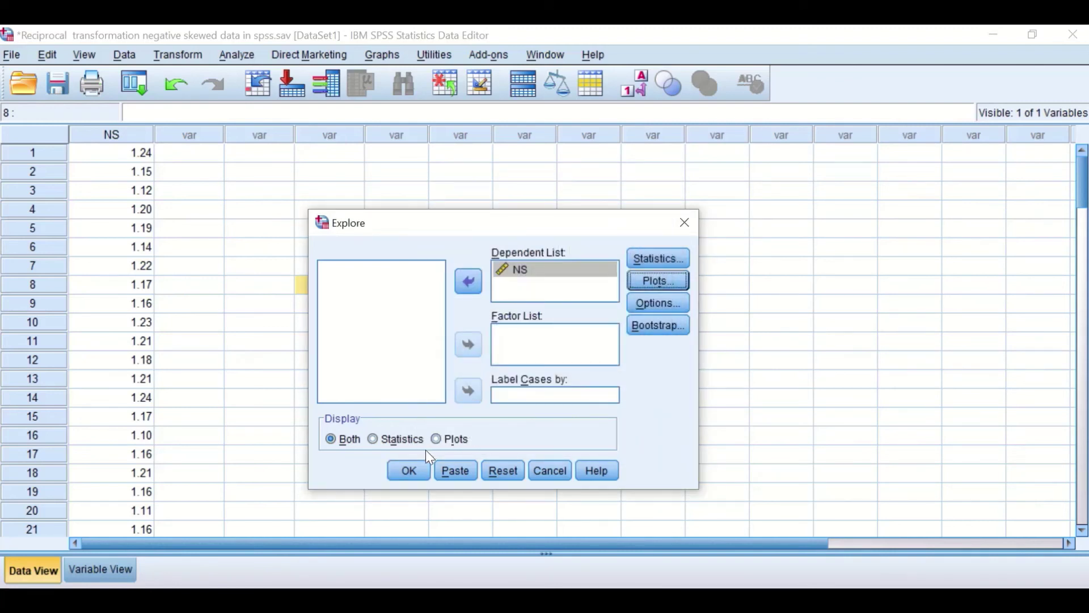
{"action": "left_click", "coordinate": [411, 468]}
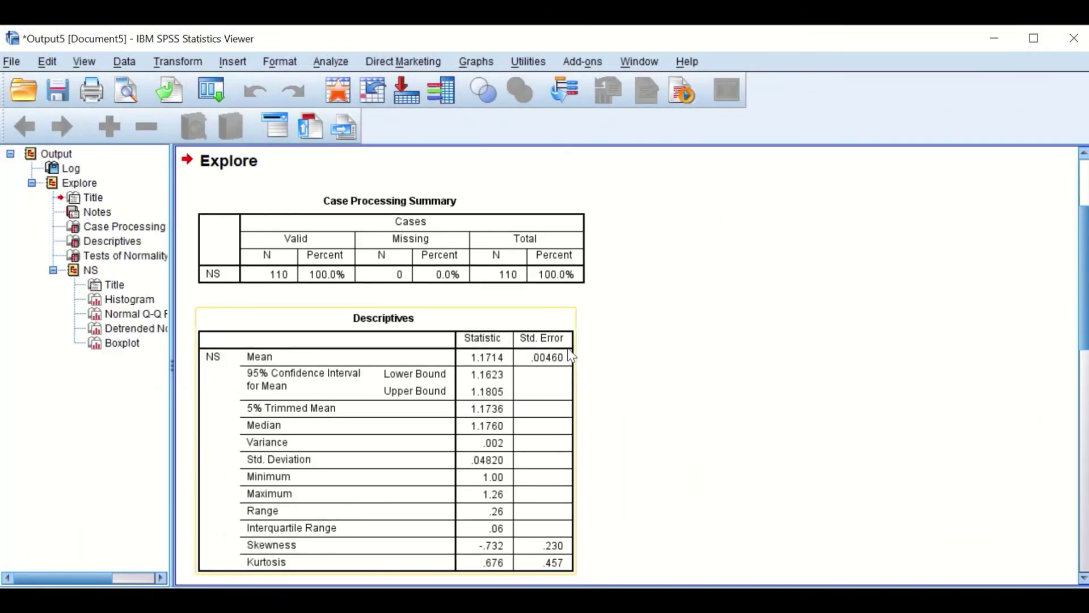
Examine the descriptives, skewness, kurtosis and tests of normality of NS, and return to the data.
{"action": "scroll", "coordinate": [570, 355], "scroll_direction": "down", "scroll_amount": 2}
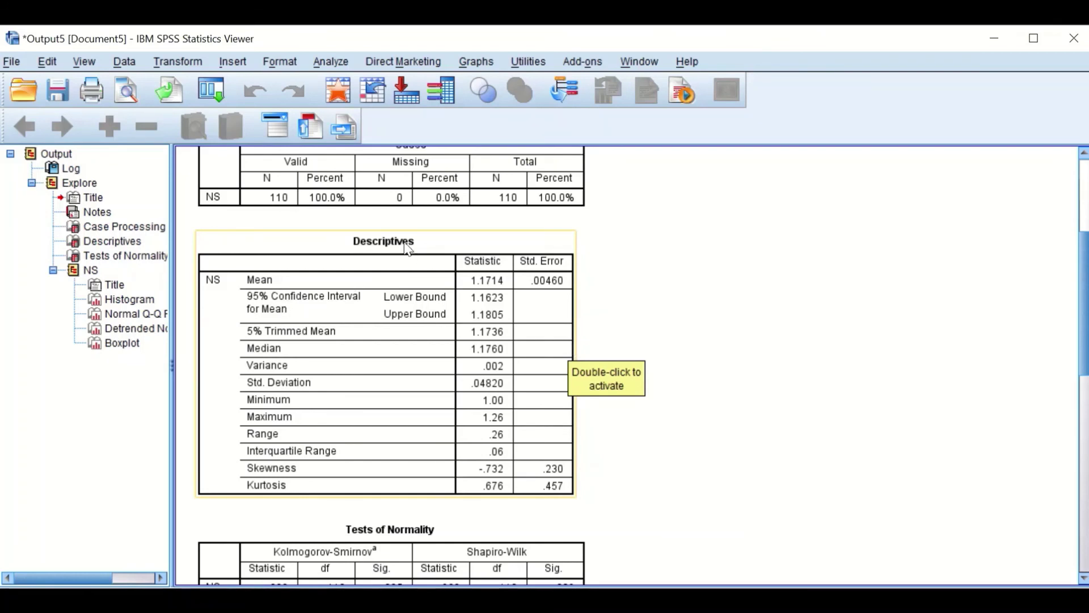
{"action": "scroll", "coordinate": [614, 366], "scroll_direction": "down", "scroll_amount": 2}
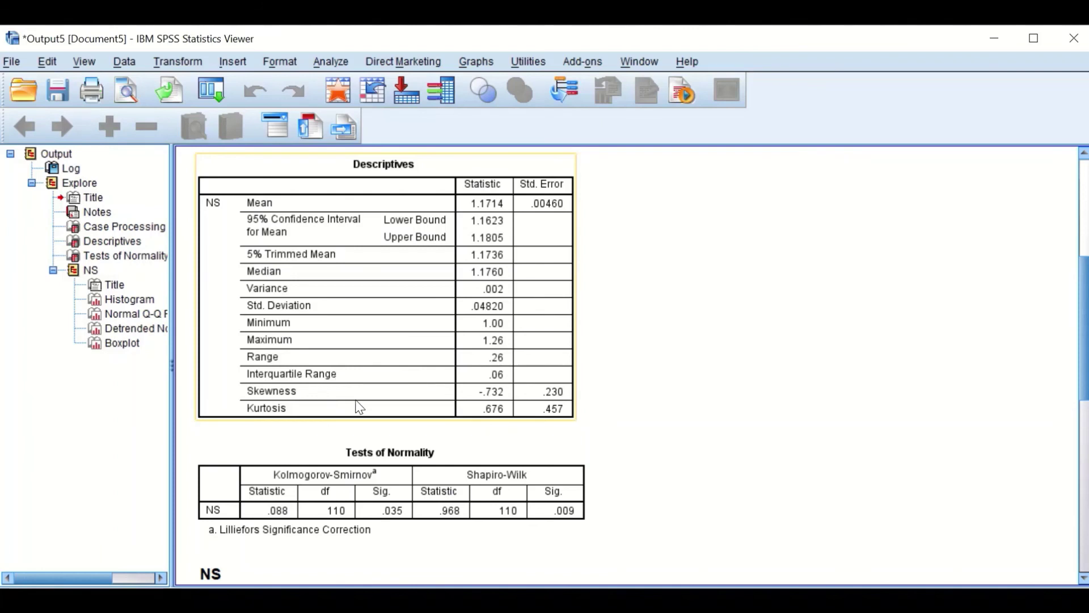
{"action": "scroll", "coordinate": [428, 451], "scroll_direction": "down", "scroll_amount": 3}
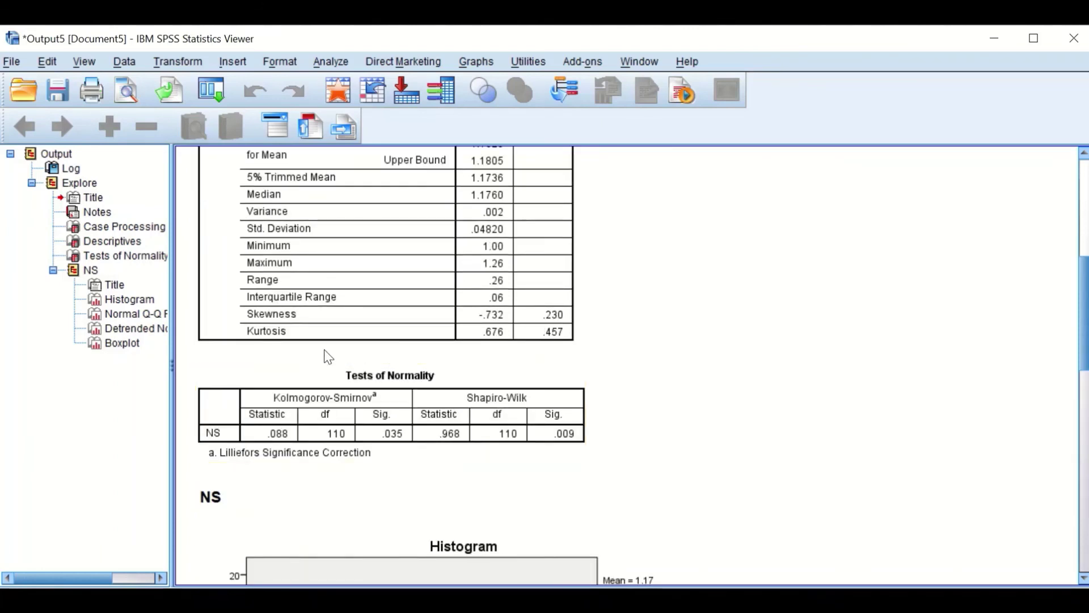
{"action": "left_click", "coordinate": [352, 386]}
{"action": "left_click", "coordinate": [993, 38]}
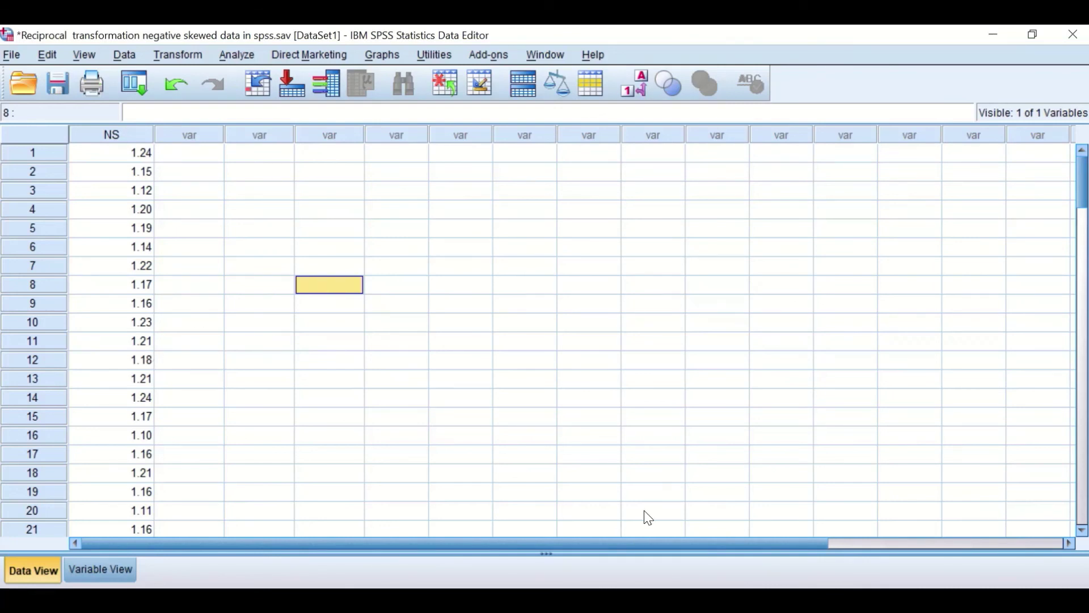
Reset the Compute Variable settings and name the target variable Reflection.
{"action": "left_click", "coordinate": [187, 60]}
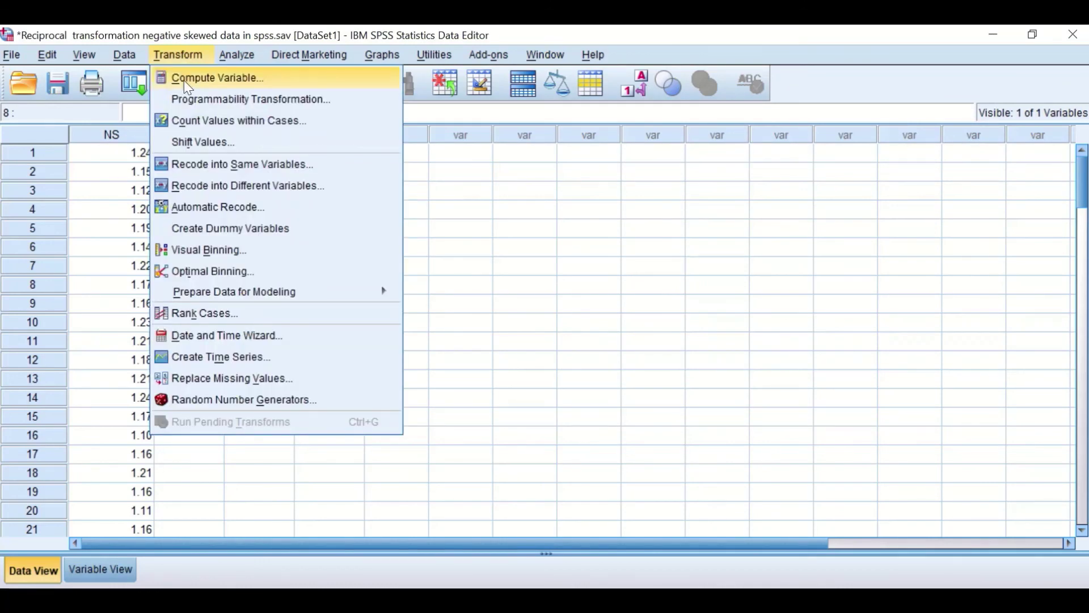
{"action": "left_click", "coordinate": [184, 80]}
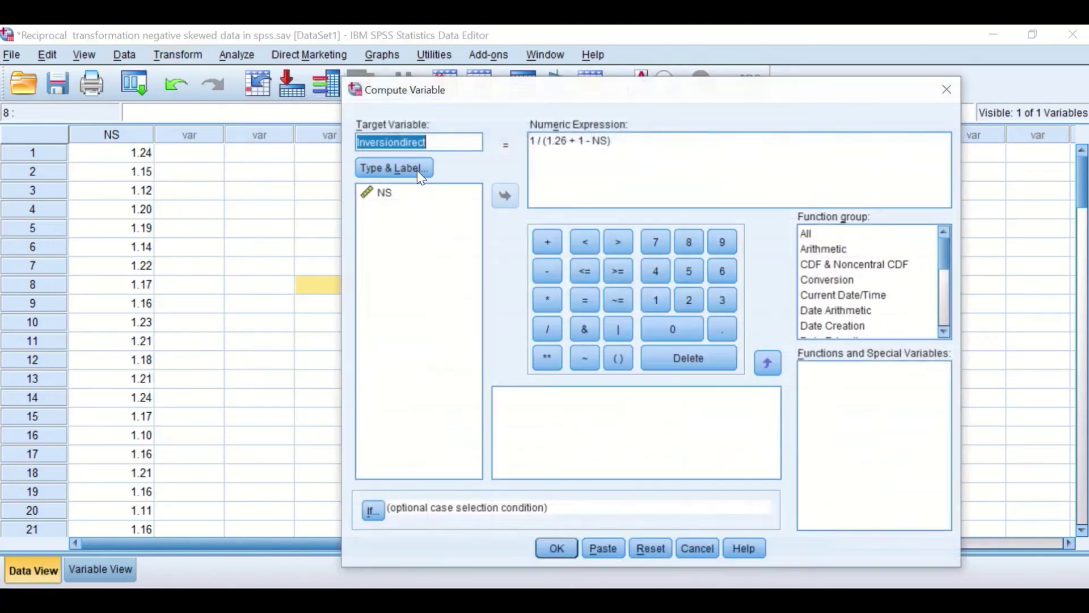
{"action": "left_click", "coordinate": [649, 549]}
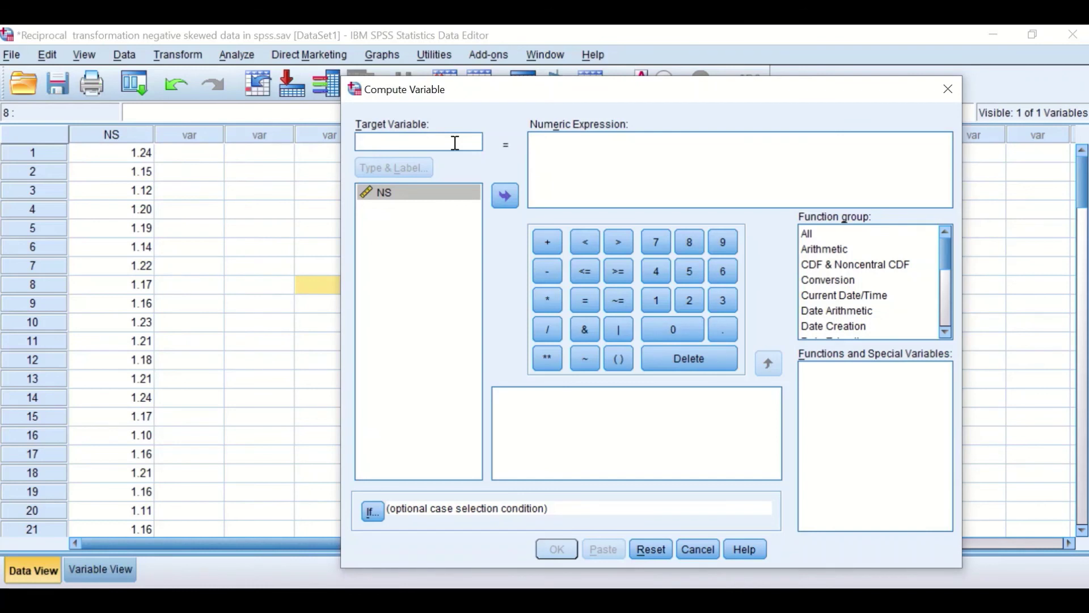
{"action": "type", "text": "Ref"}
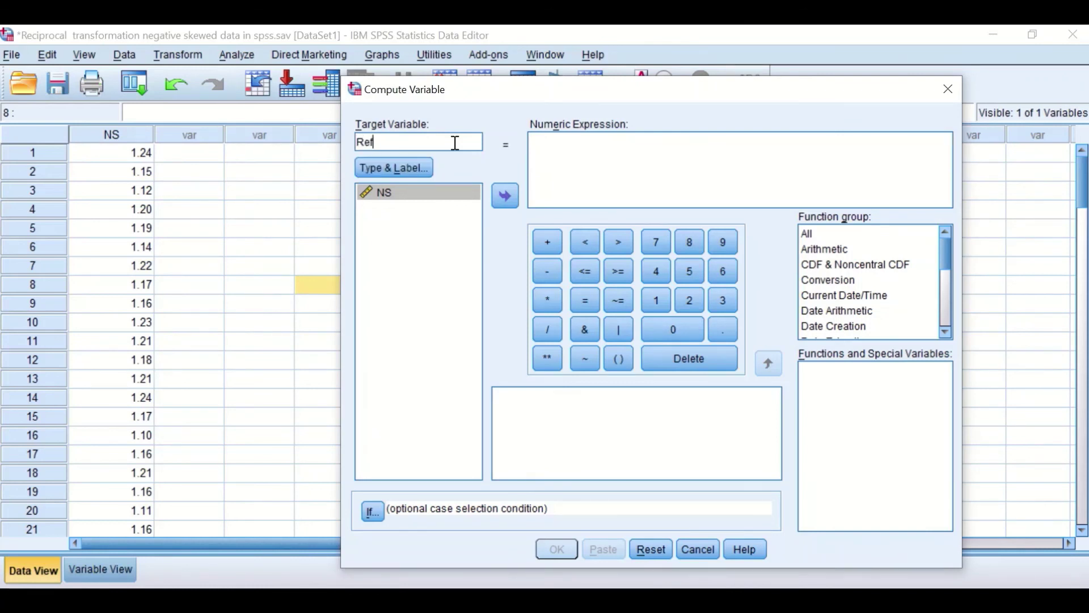
{"action": "type", "text": "elction"}
{"action": "key", "text": "BackSpace"}
{"action": "key", "text": "BackSpace"}
{"action": "key", "text": "BackSpace"}
{"action": "key", "text": "BackSpace"}
{"action": "key", "text": "BackSpace"}
{"action": "key", "text": "BackSpace"}
{"action": "key", "text": "BackSpace"}
{"action": "type", "text": "lection"}
{"action": "left_click", "coordinate": [610, 152]}
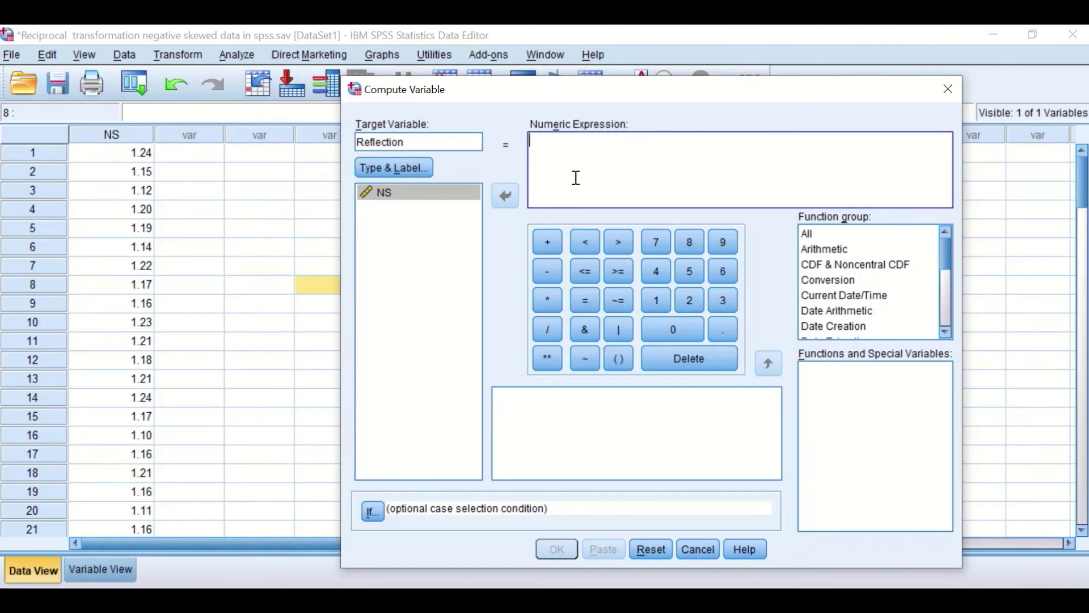
Look up the maximum of NS in the descriptives output and return to the Compute Variable dialog.
{"action": "left_click_drag", "start_coordinate": [582, 94], "coordinate": [671, 102]}
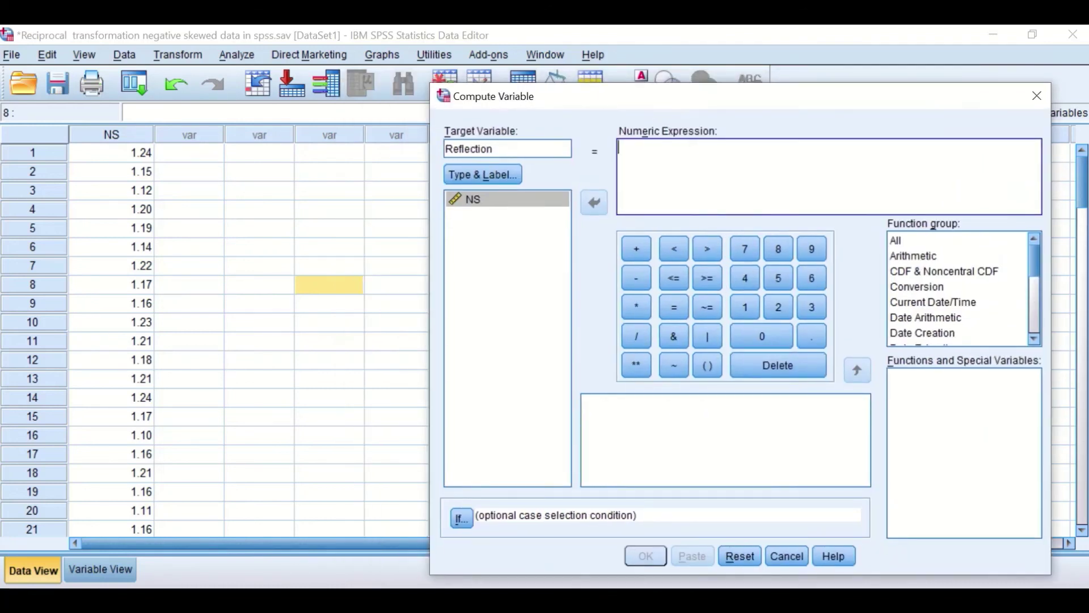
{"action": "mouse_move", "coordinate": [686, 601]}
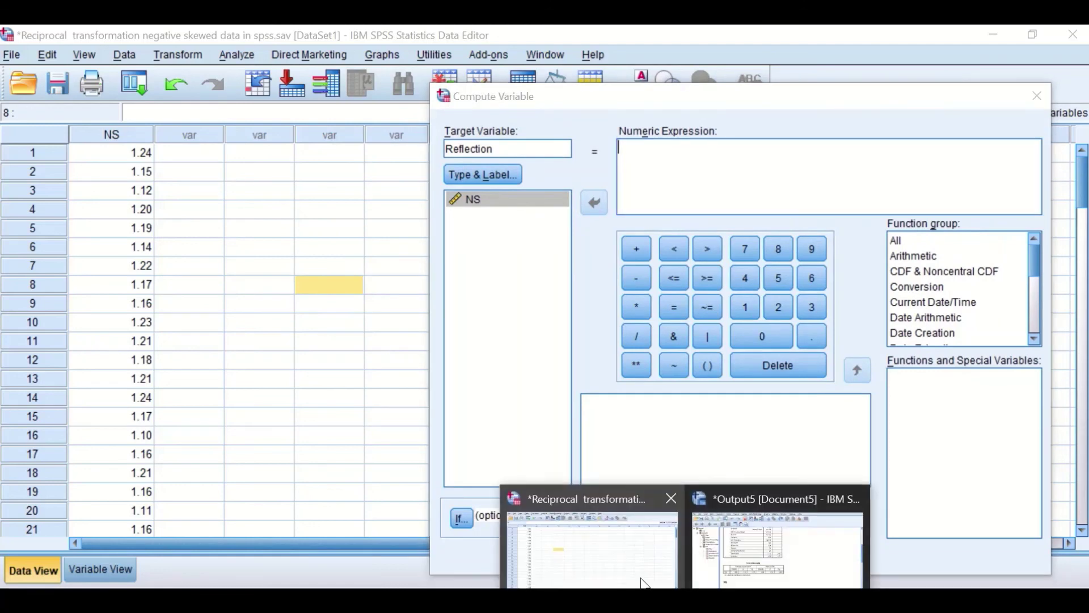
{"action": "left_click", "coordinate": [727, 551]}
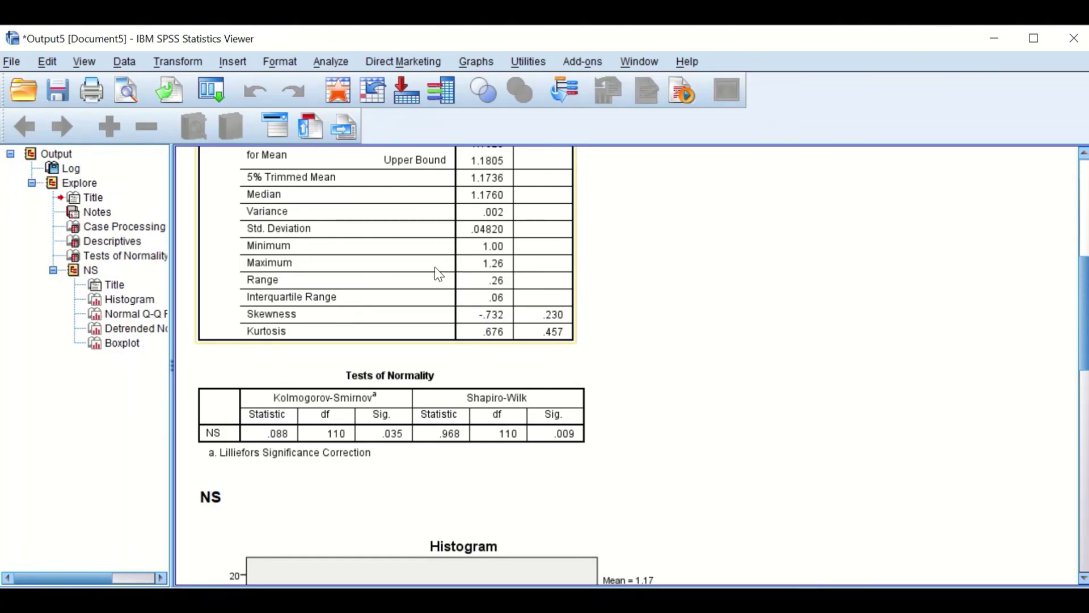
{"action": "scroll", "coordinate": [375, 290], "scroll_direction": "up", "scroll_amount": 3}
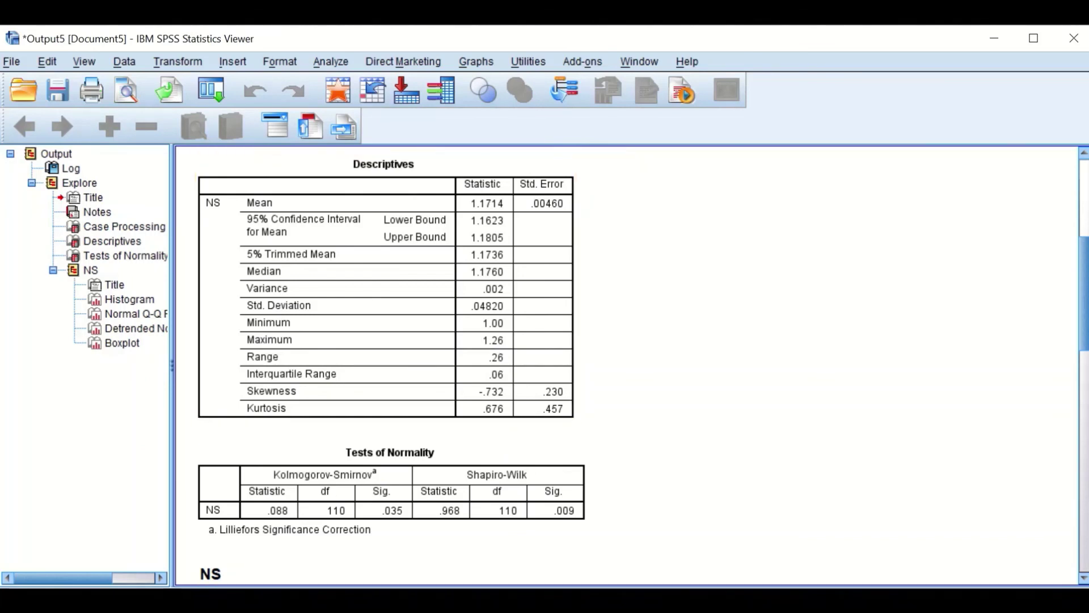
{"action": "left_click", "coordinate": [629, 519]}
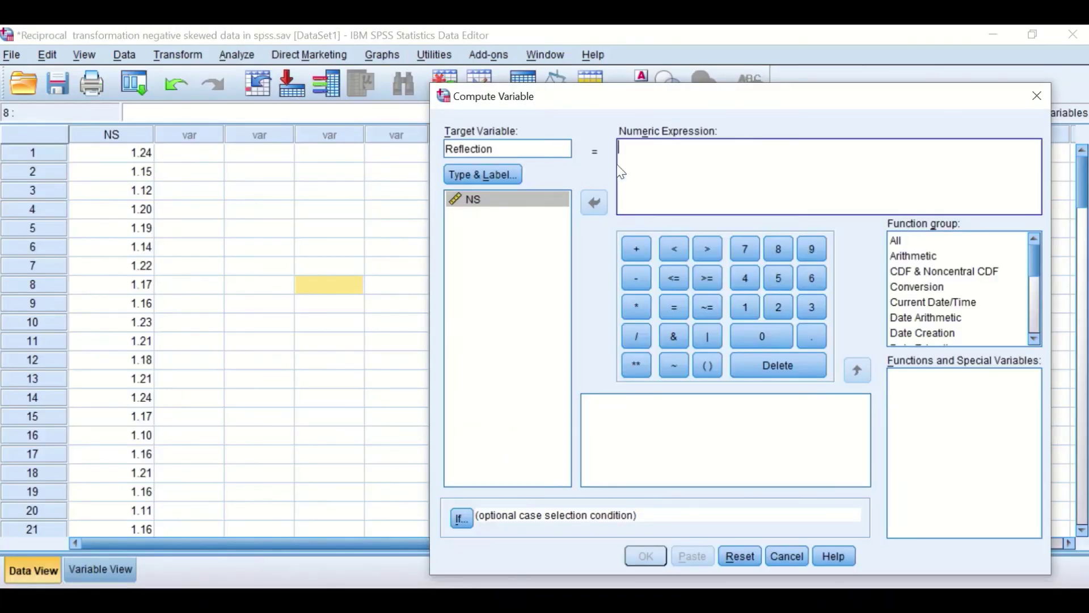
Build the numeric expression 1.26 + 1 - NS for the Reflection variable.
{"action": "type", "text": "1.26"}
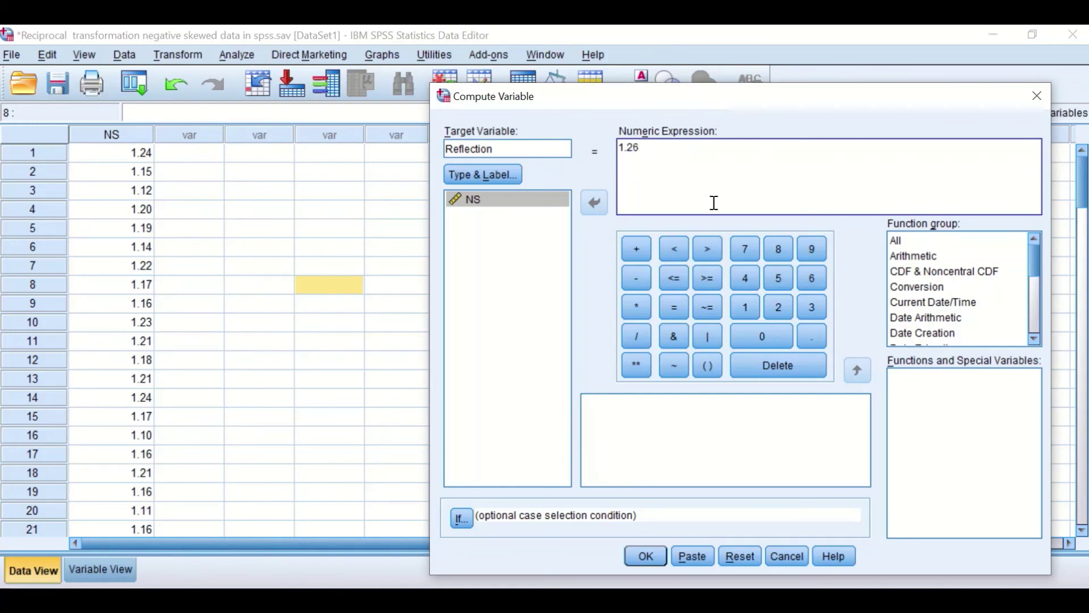
{"action": "left_click", "coordinate": [637, 247]}
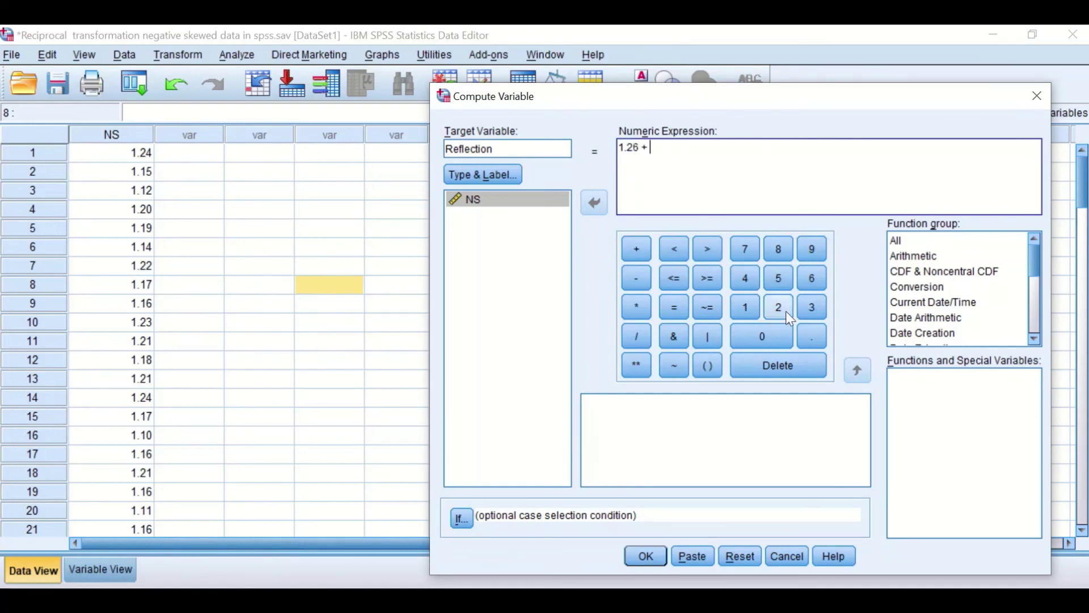
{"action": "left_click", "coordinate": [744, 307]}
{"action": "left_click", "coordinate": [635, 278]}
{"action": "left_click", "coordinate": [593, 203]}
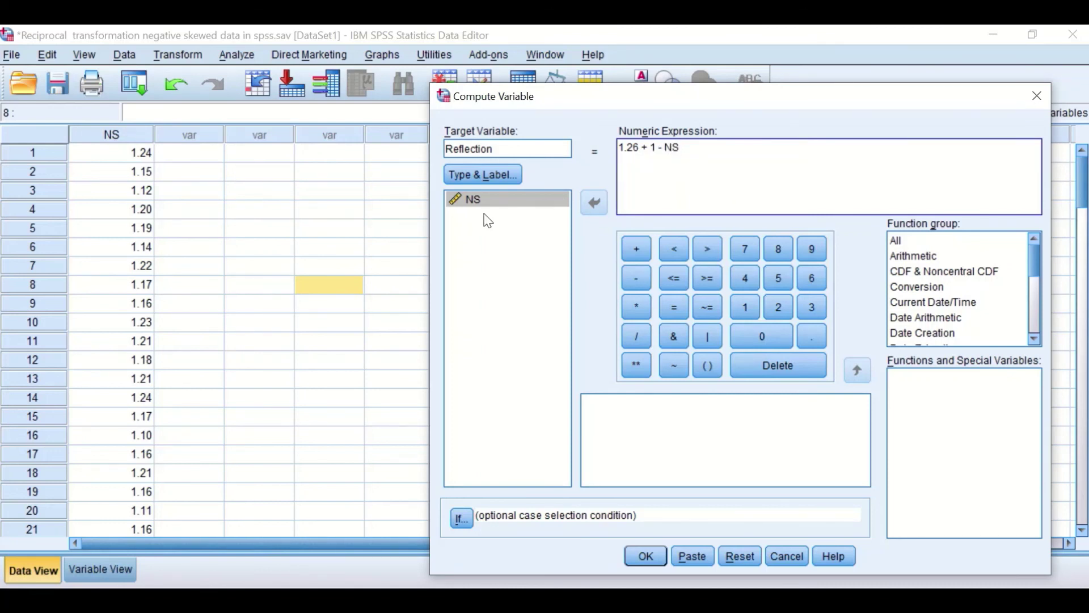
Compute the Reflection variable from the prepared expression and discard the output document without saving.
{"action": "left_click", "coordinate": [648, 557]}
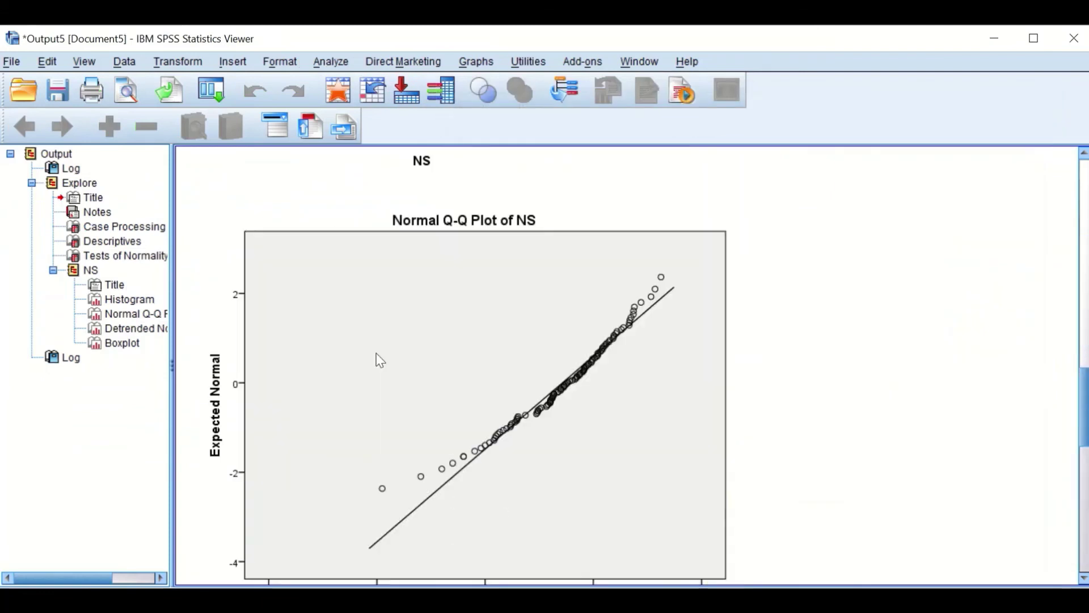
{"action": "left_click", "coordinate": [1074, 38]}
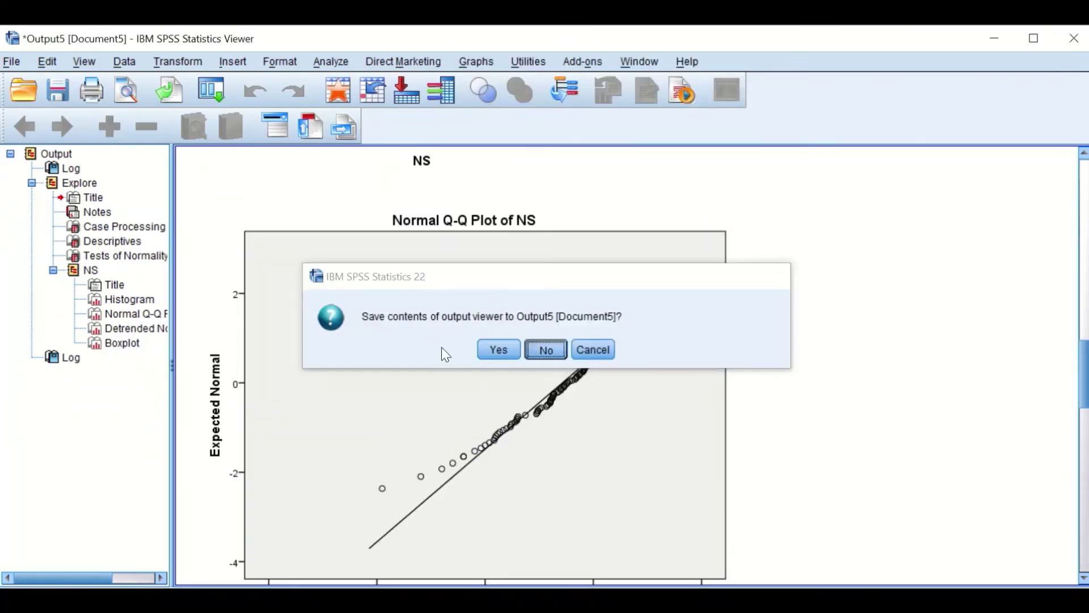
{"action": "left_click", "coordinate": [546, 350]}
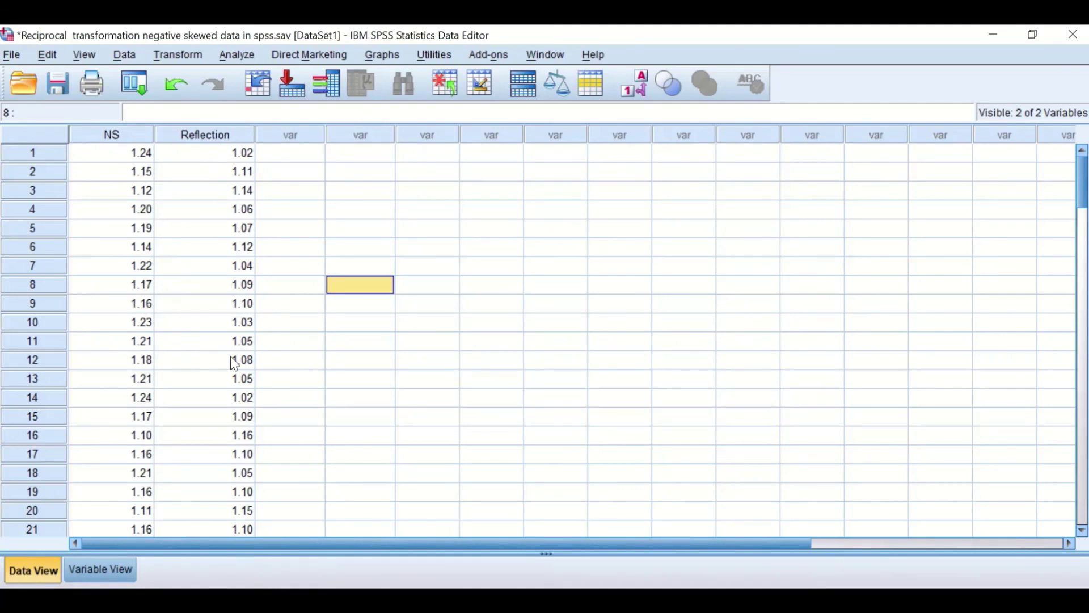
Add Reflection to the Explore dependent list beside NS and run the analysis.
{"action": "left_click", "coordinate": [134, 84]}
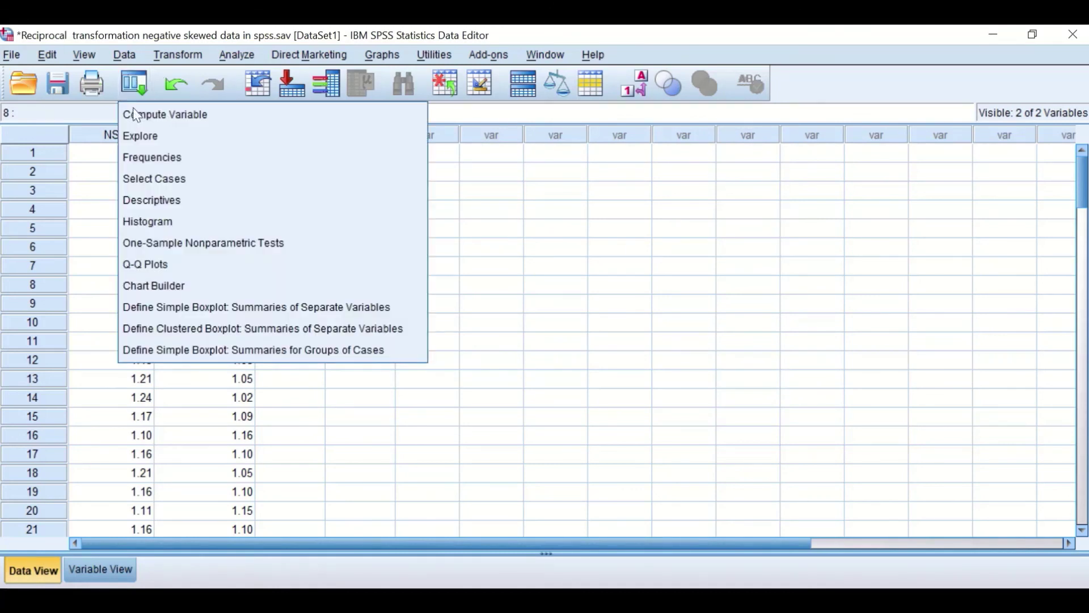
{"action": "left_click", "coordinate": [152, 141]}
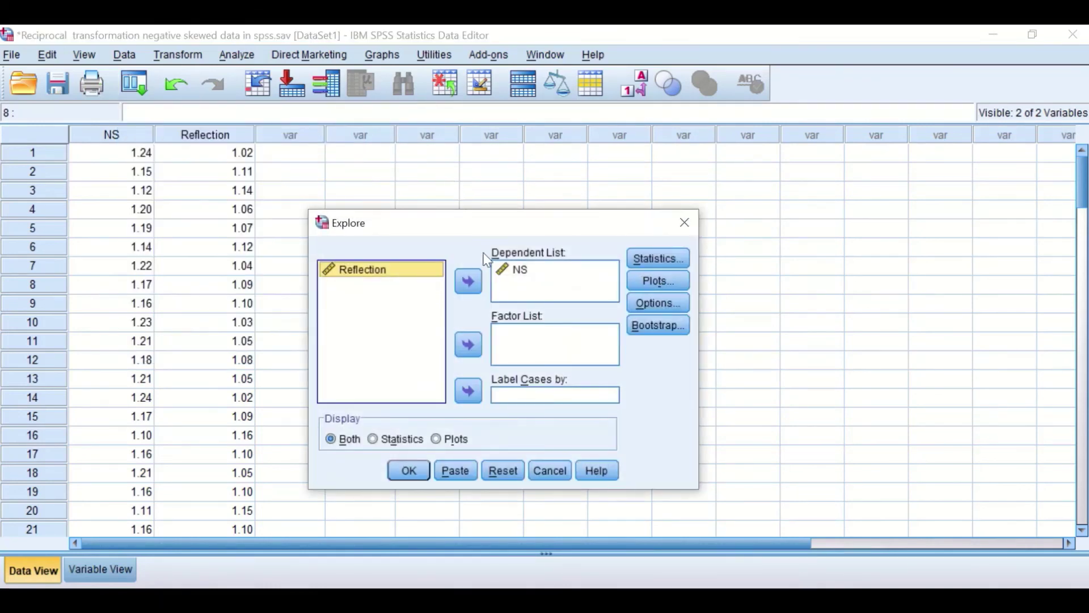
{"action": "left_click_drag", "start_coordinate": [375, 271], "coordinate": [513, 286]}
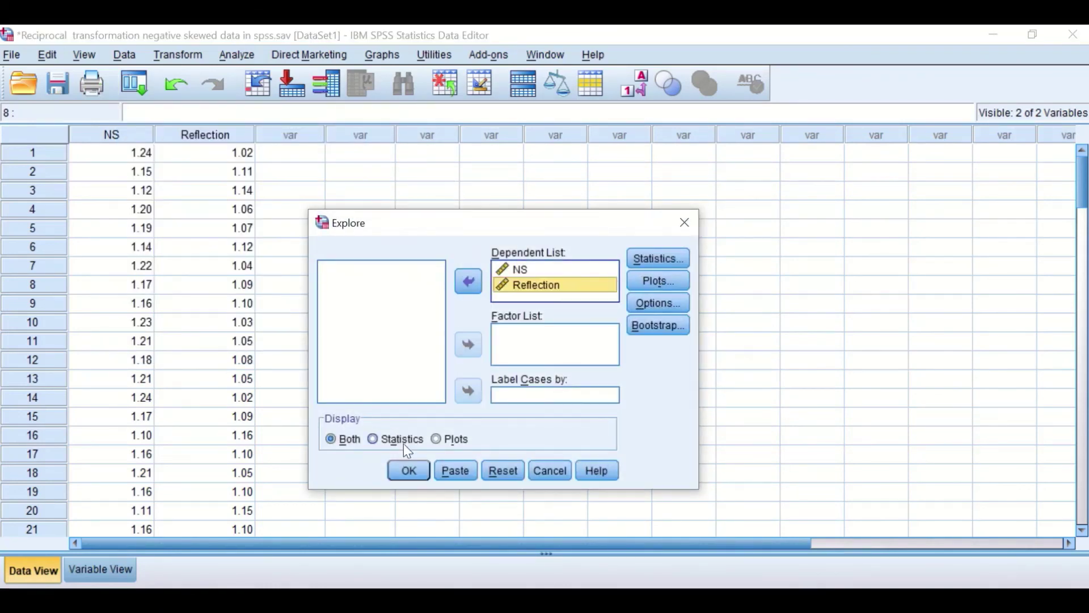
{"action": "left_click", "coordinate": [409, 472]}
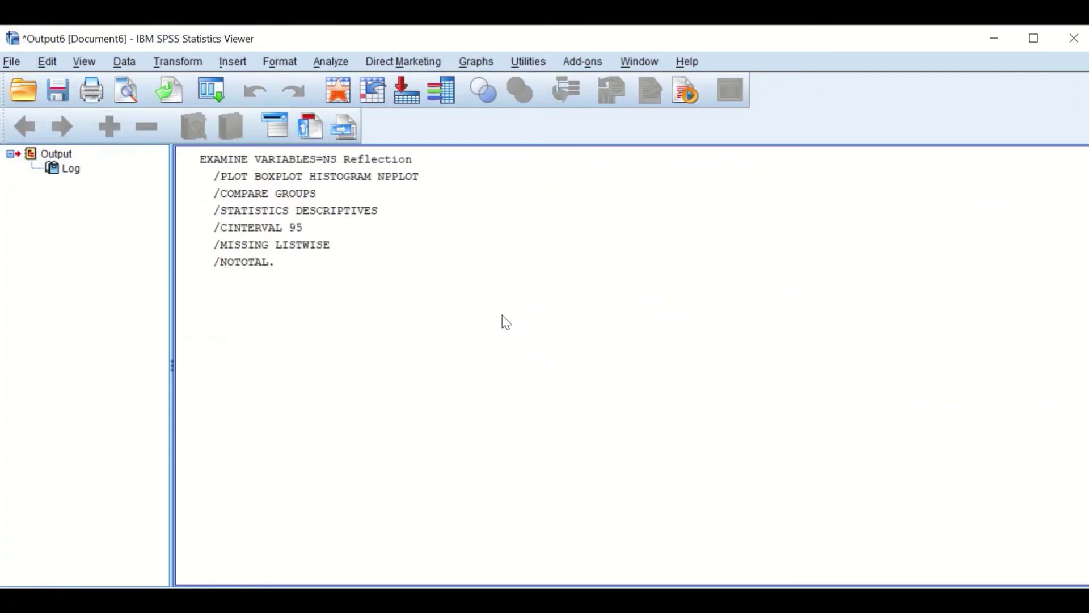
Compare the skewness and kurtosis of NS and Reflection in the descriptives, and return to the data.
{"action": "scroll", "coordinate": [502, 315], "scroll_direction": "down", "scroll_amount": 3}
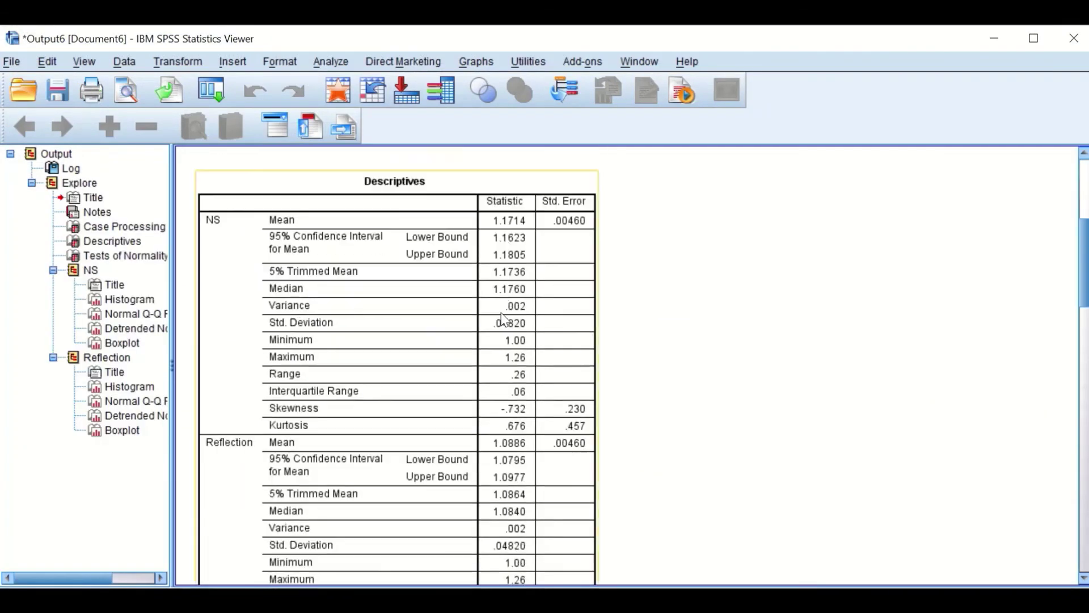
{"action": "scroll", "coordinate": [414, 407], "scroll_direction": "down", "scroll_amount": 3}
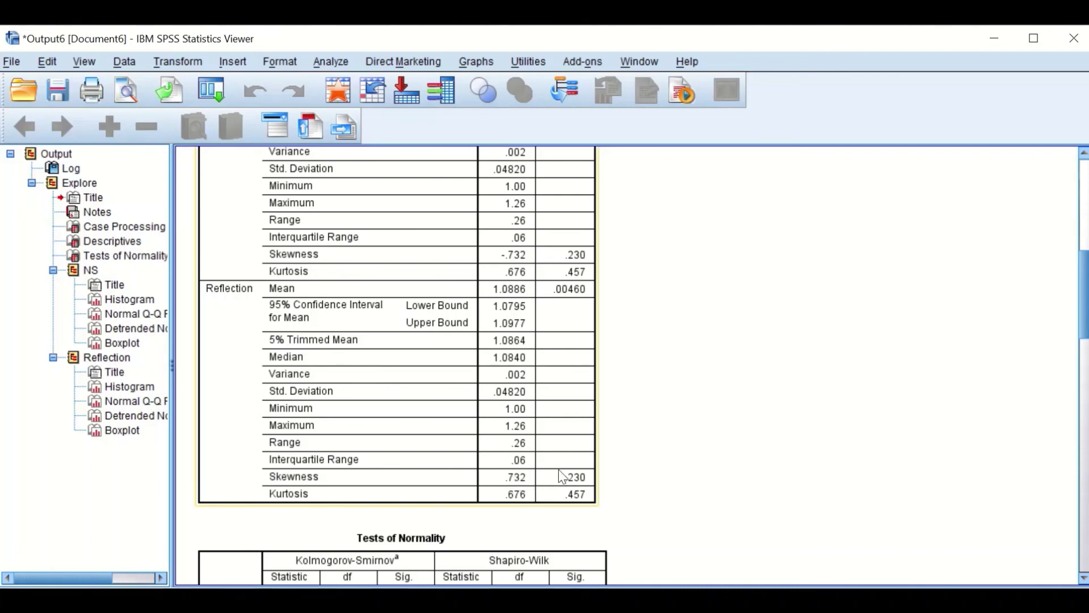
{"action": "scroll", "coordinate": [675, 467], "scroll_direction": "up", "scroll_amount": 10}
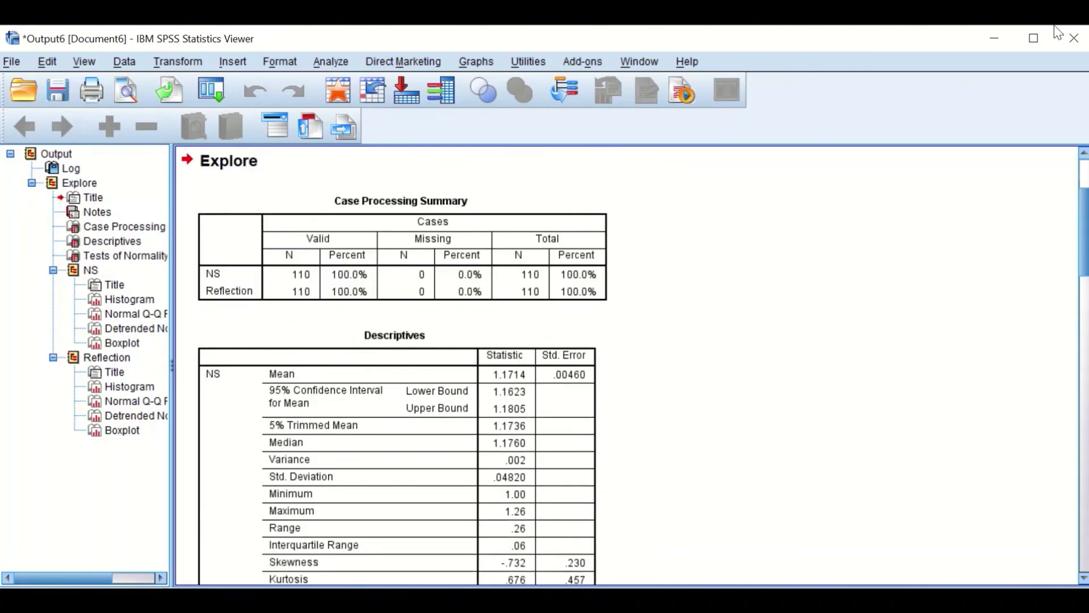
{"action": "left_click", "coordinate": [1002, 38]}
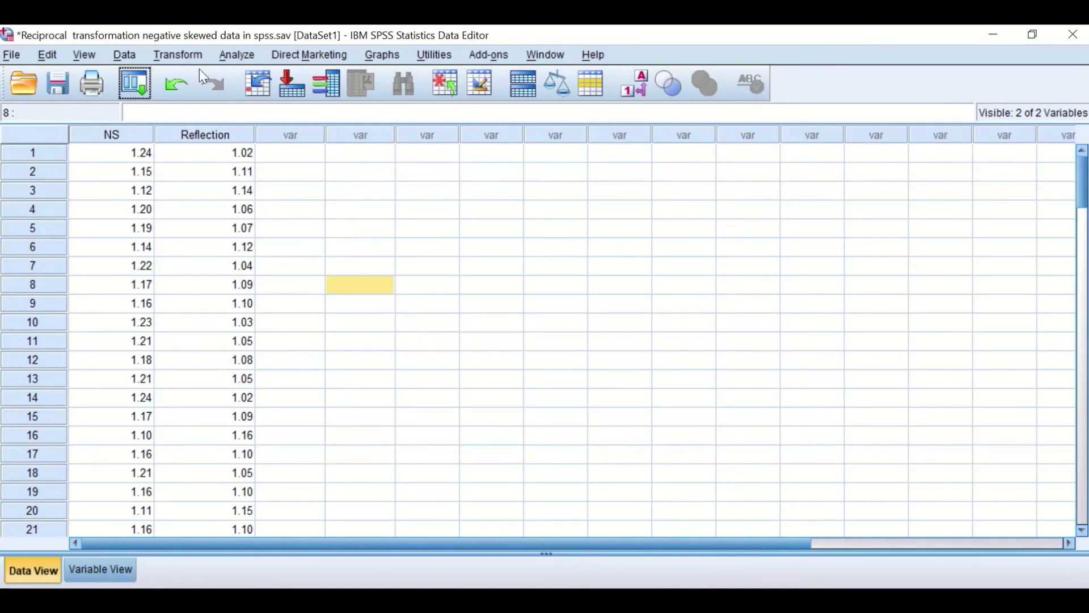
Reset the Compute Variable settings and name the target variable Inversion.
{"action": "left_click", "coordinate": [188, 56]}
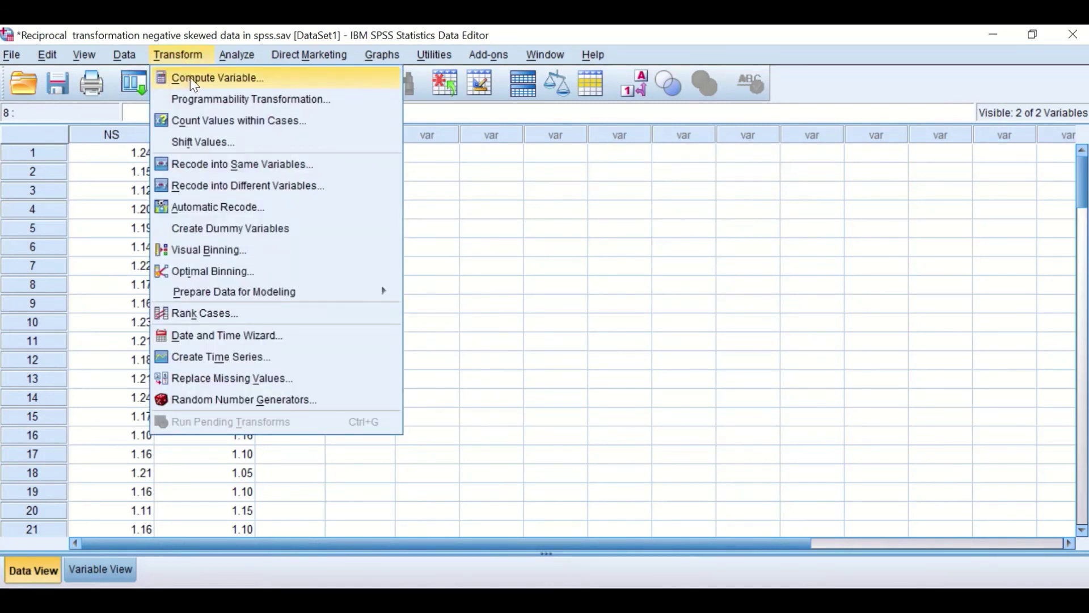
{"action": "left_click", "coordinate": [190, 77]}
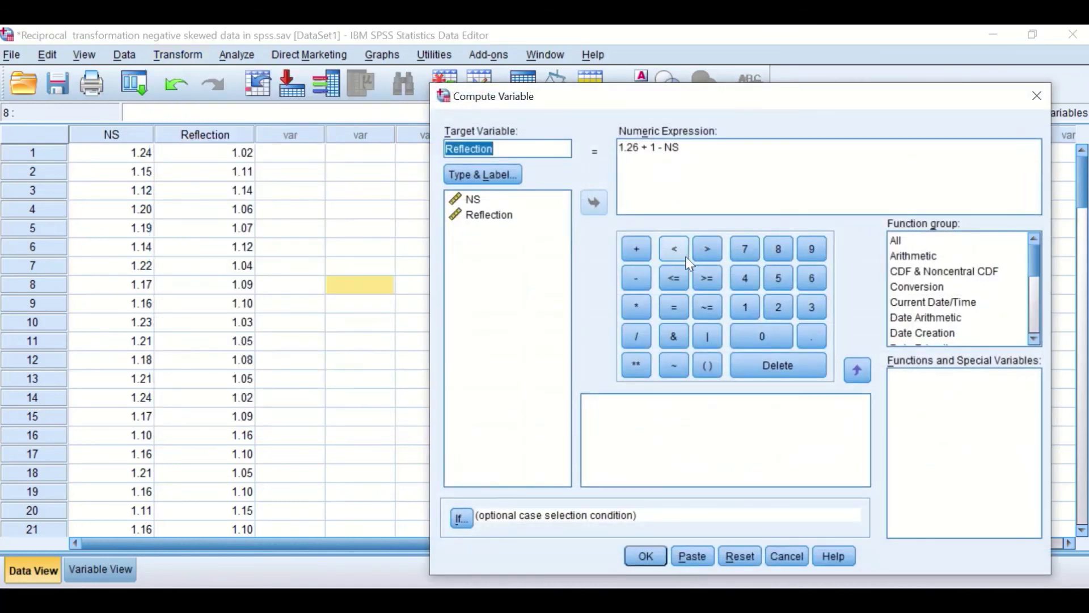
{"action": "left_click", "coordinate": [728, 553]}
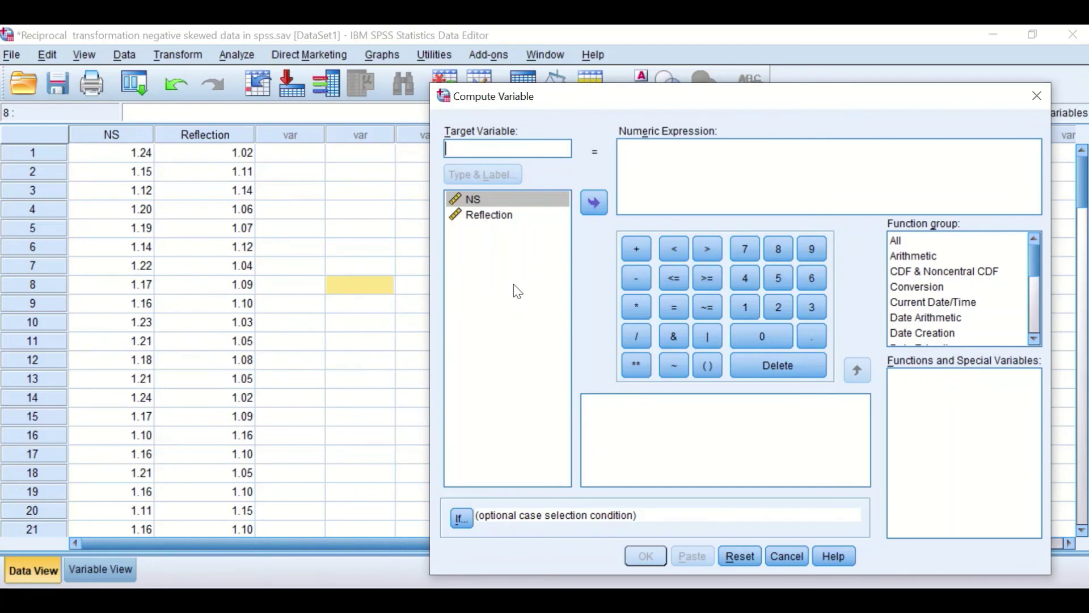
{"action": "type", "text": "I"}
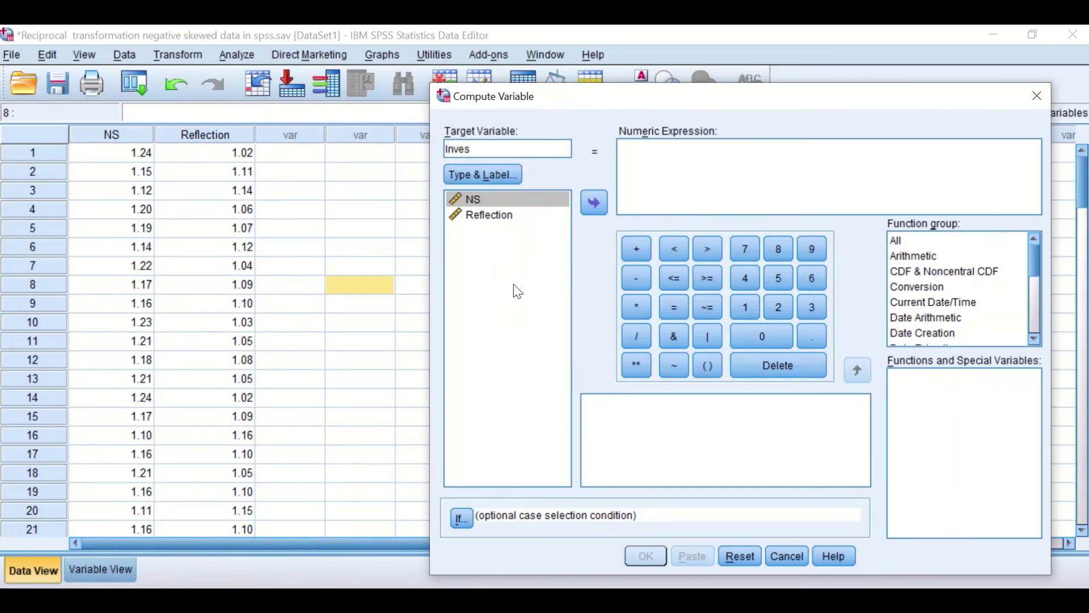
{"action": "type", "text": "nversion"}
Compute Inversion with the numeric expression 1 / Reflection and discard the output document without saving.
{"action": "left_click", "coordinate": [746, 307]}
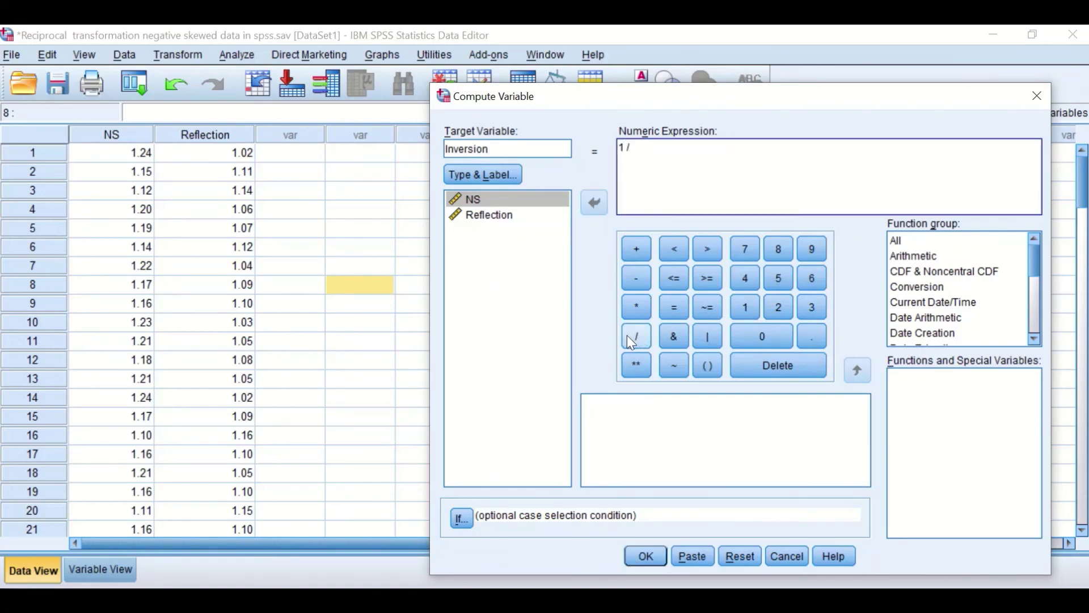
{"action": "left_click", "coordinate": [491, 215]}
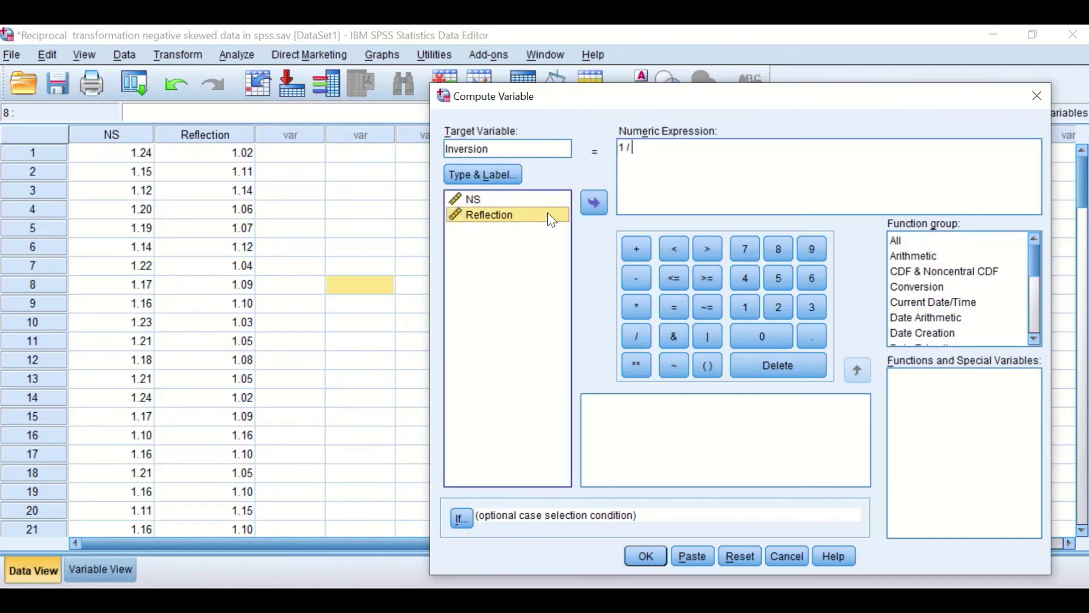
{"action": "left_click", "coordinate": [594, 202]}
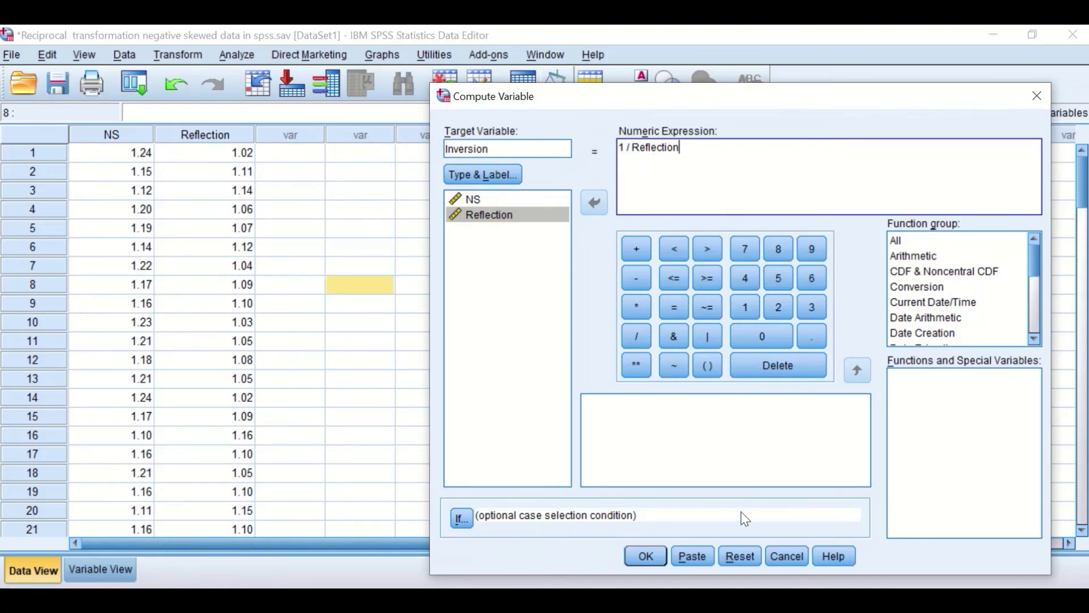
{"action": "left_click", "coordinate": [645, 557]}
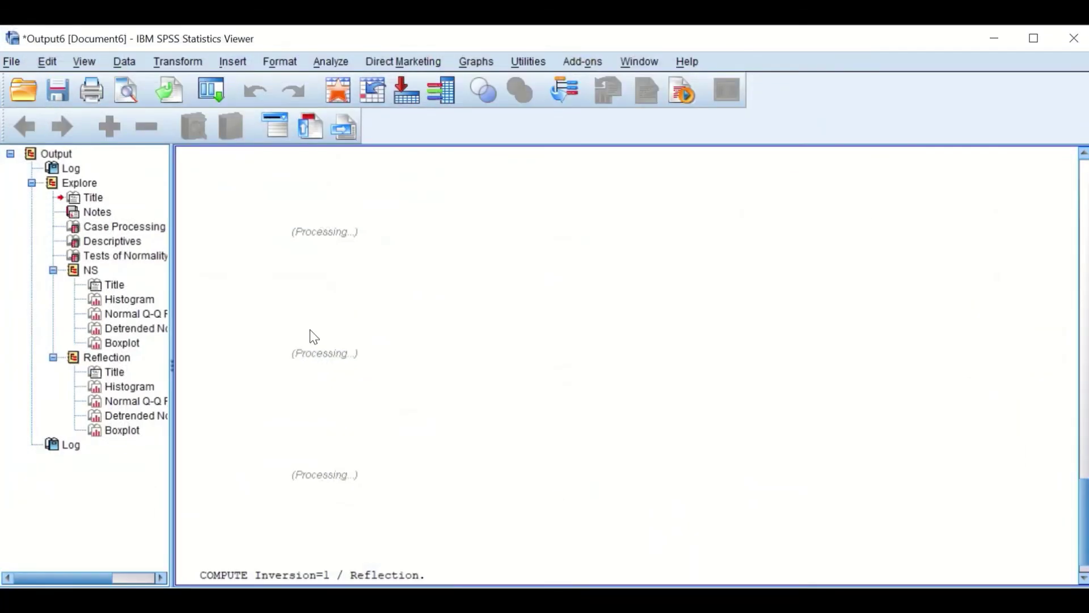
{"action": "left_click", "coordinate": [1072, 39]}
{"action": "left_click", "coordinate": [545, 348]}
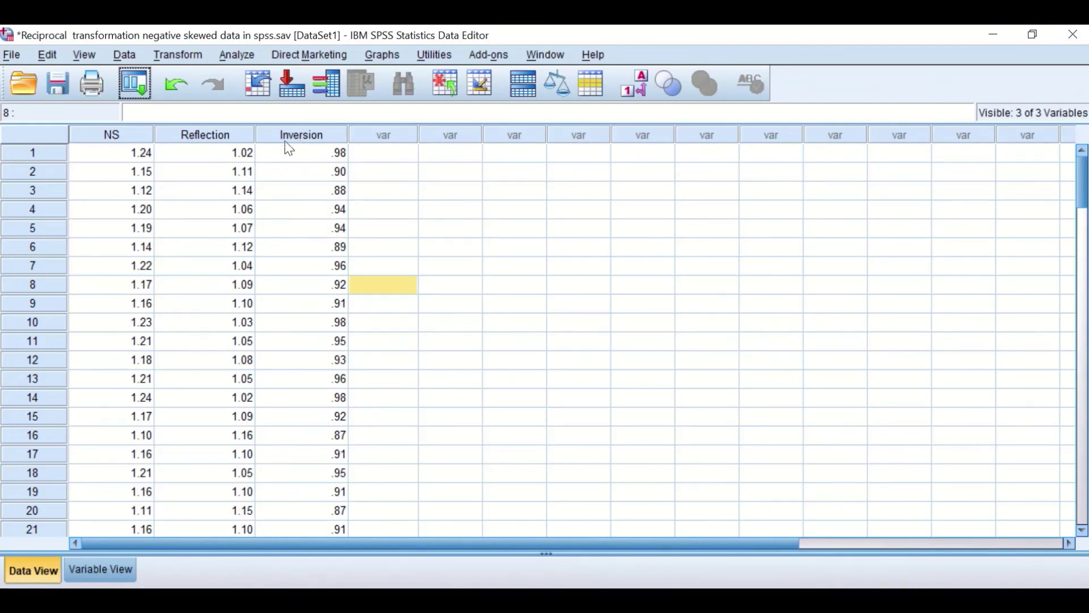
Add Inversion to the Explore dependent list after NS and Reflection and run the analysis.
{"action": "left_click", "coordinate": [131, 78]}
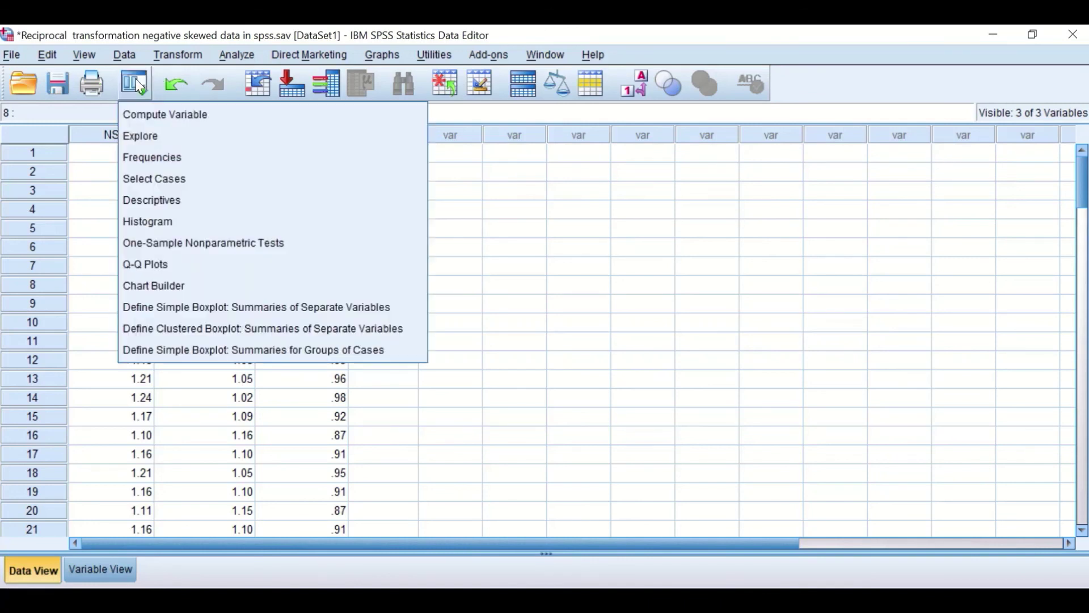
{"action": "left_click", "coordinate": [134, 136]}
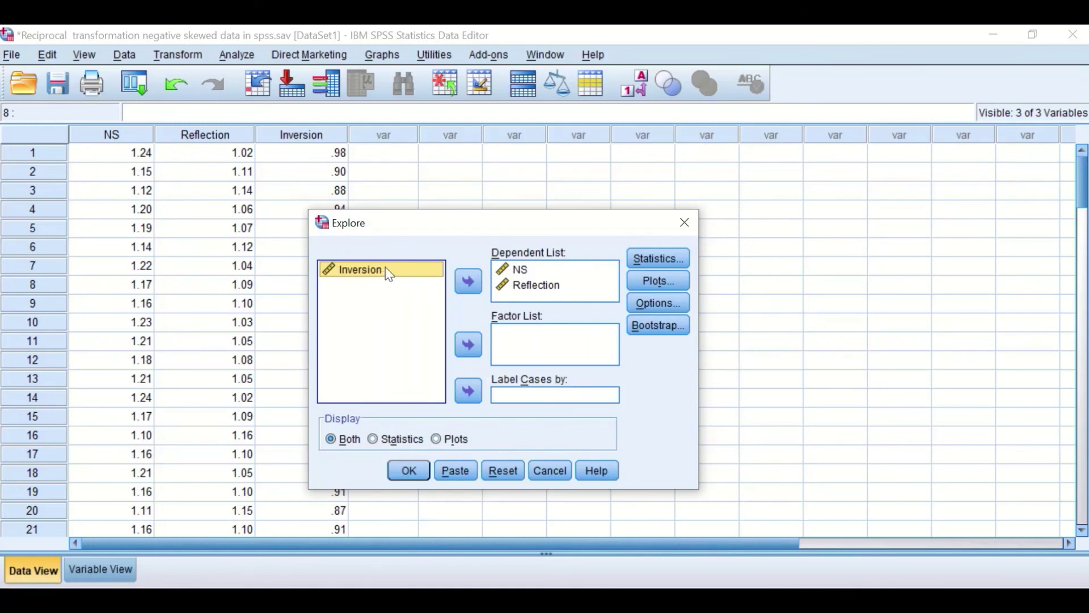
{"action": "left_click_drag", "start_coordinate": [360, 272], "coordinate": [513, 301]}
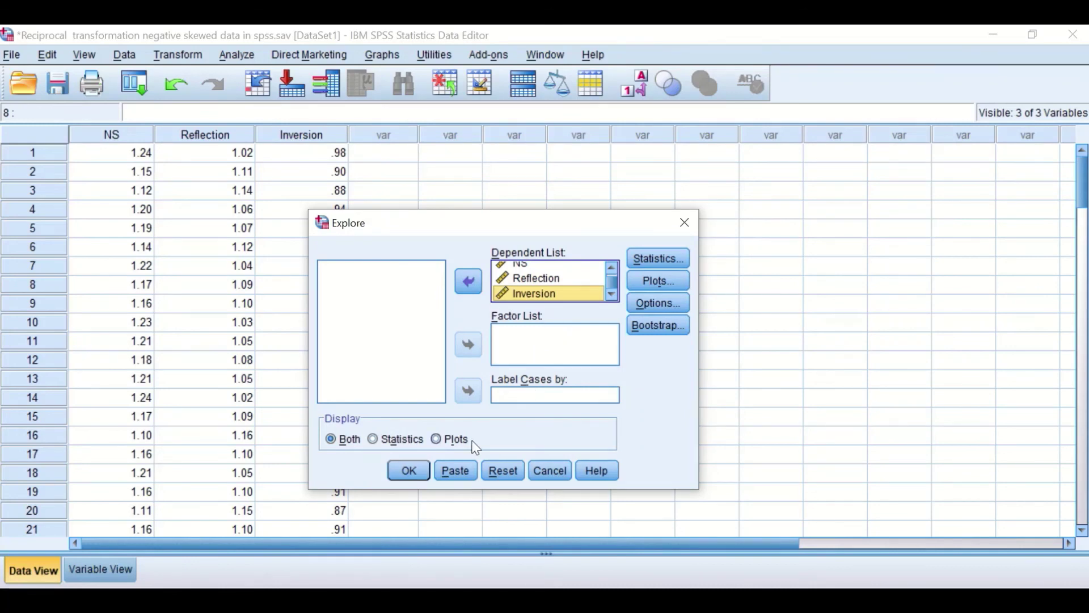
{"action": "left_click", "coordinate": [409, 472]}
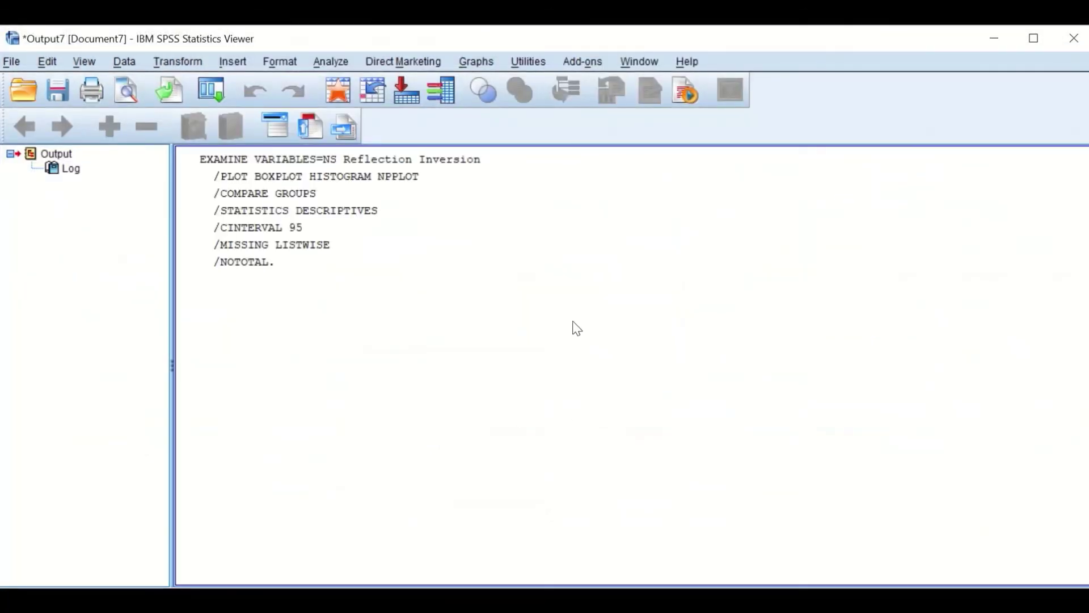
Examine the descriptives and tests of normality of NS, Reflection and Inversion, and close the output without saving.
{"action": "scroll", "coordinate": [524, 312], "scroll_direction": "down", "scroll_amount": 2}
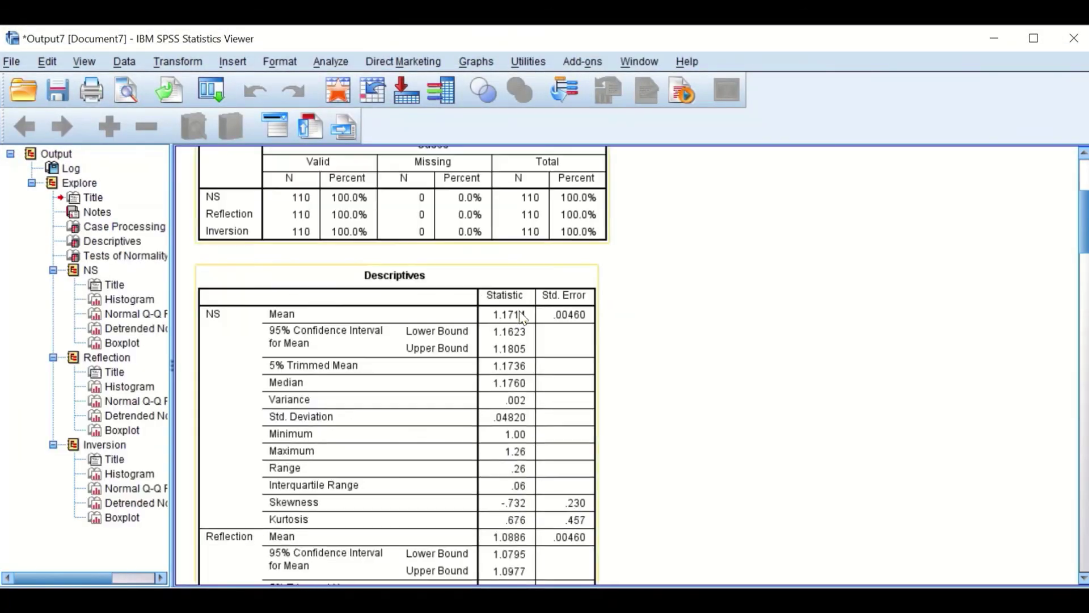
{"action": "scroll", "coordinate": [522, 320], "scroll_direction": "down", "scroll_amount": 3}
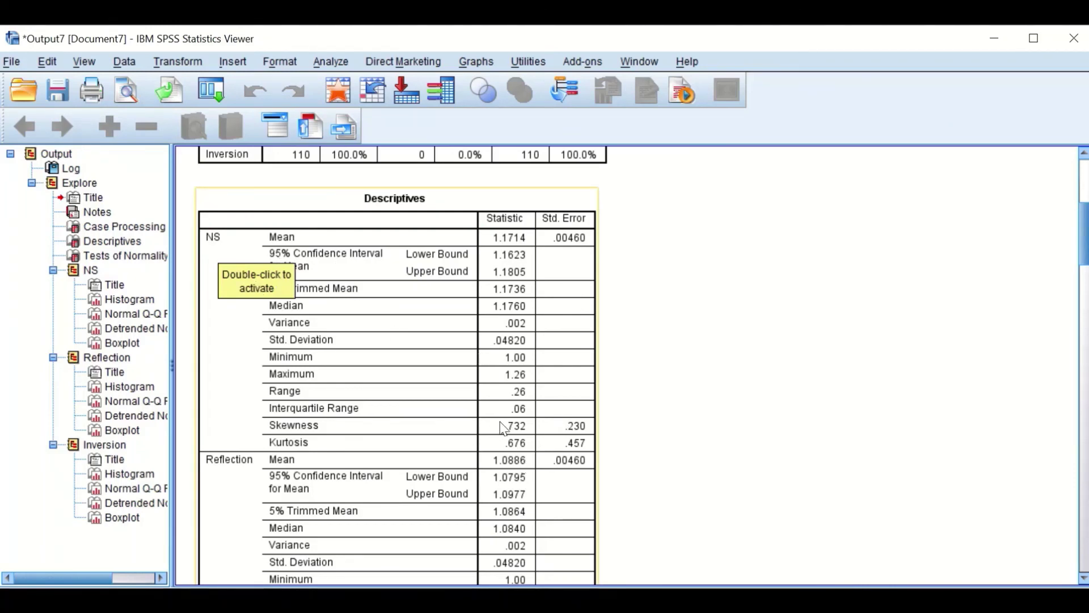
{"action": "scroll", "coordinate": [542, 425], "scroll_direction": "down", "scroll_amount": 3}
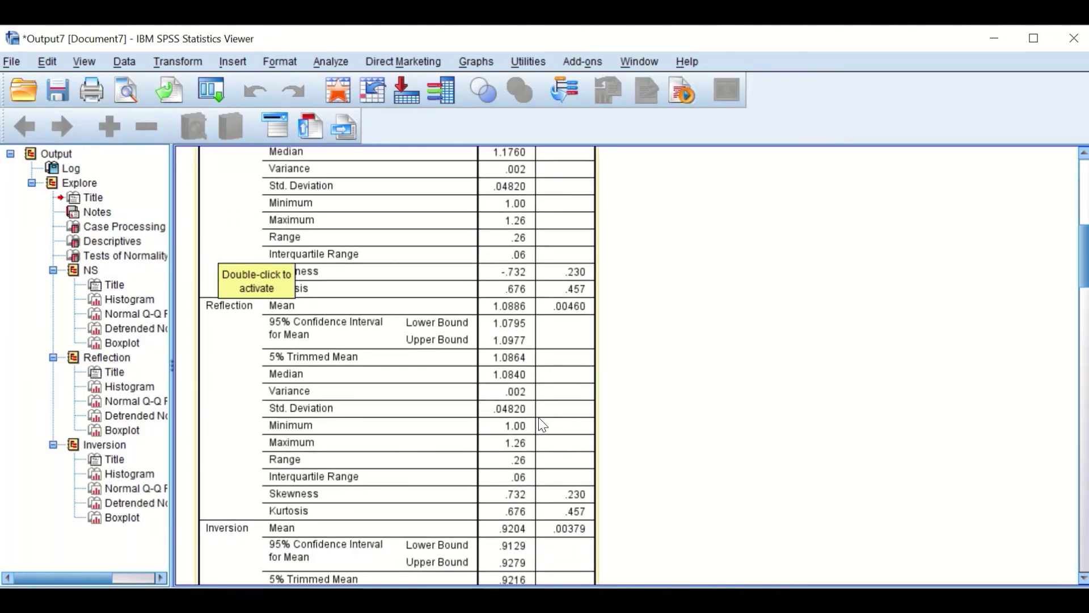
{"action": "scroll", "coordinate": [485, 454], "scroll_direction": "down", "scroll_amount": 3}
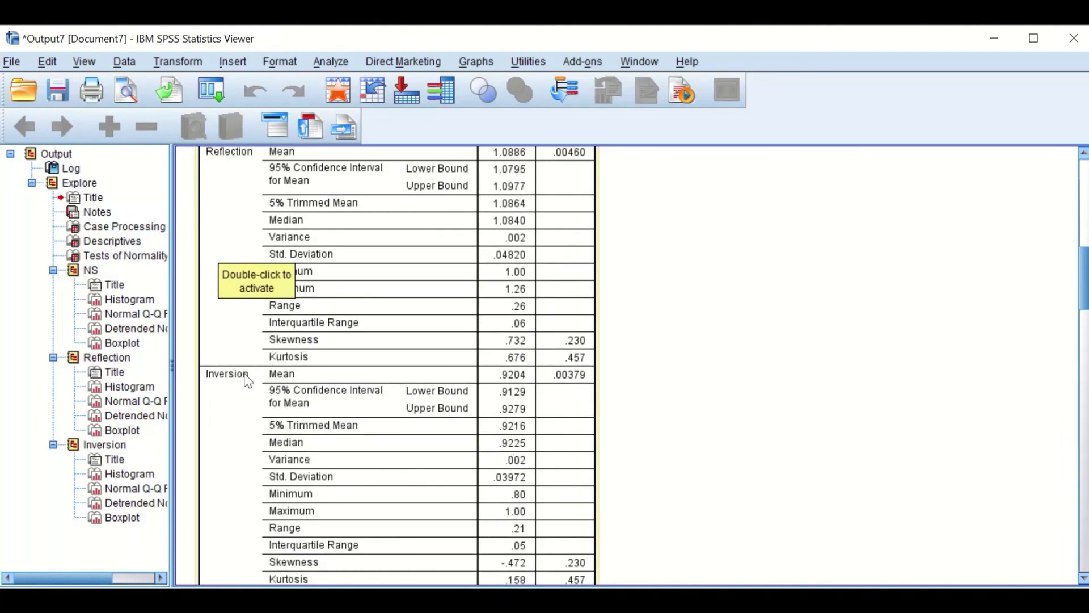
{"action": "scroll", "coordinate": [512, 412], "scroll_direction": "down", "scroll_amount": 3}
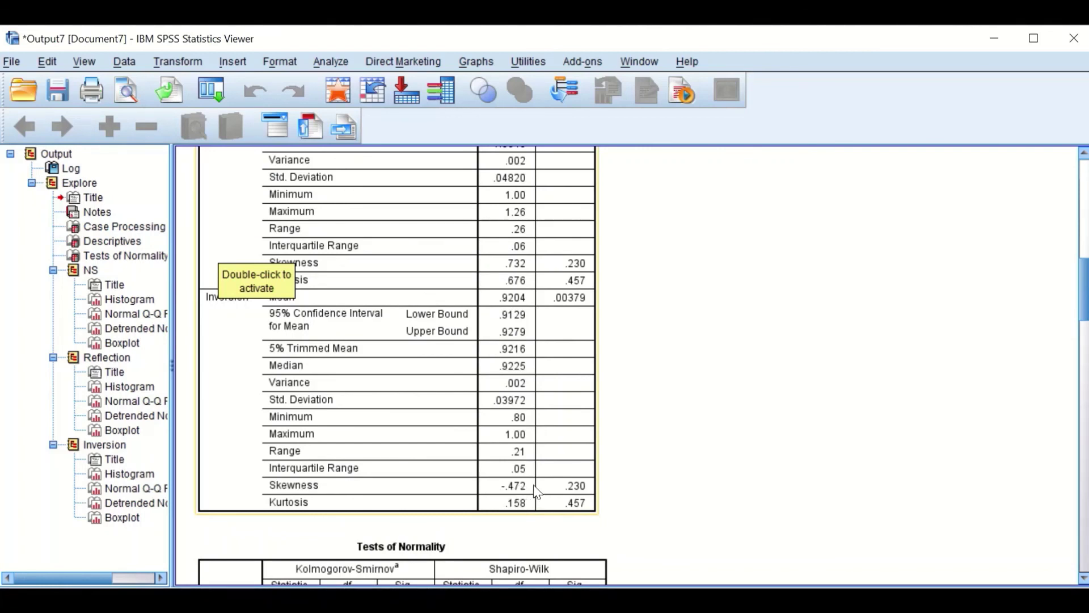
{"action": "scroll", "coordinate": [777, 428], "scroll_direction": "down", "scroll_amount": 3}
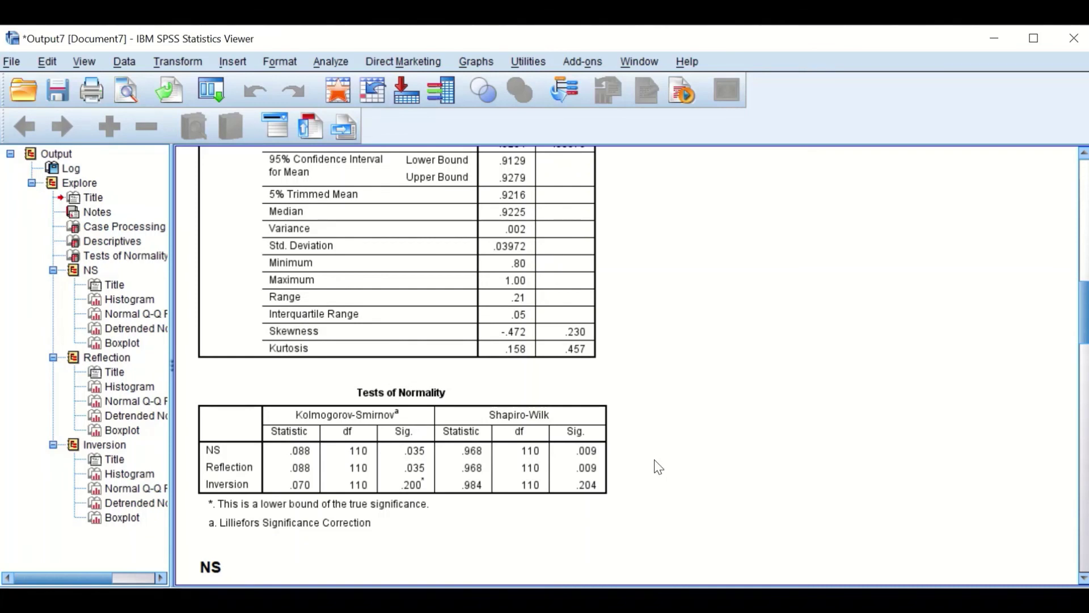
{"action": "left_click", "coordinate": [1074, 38]}
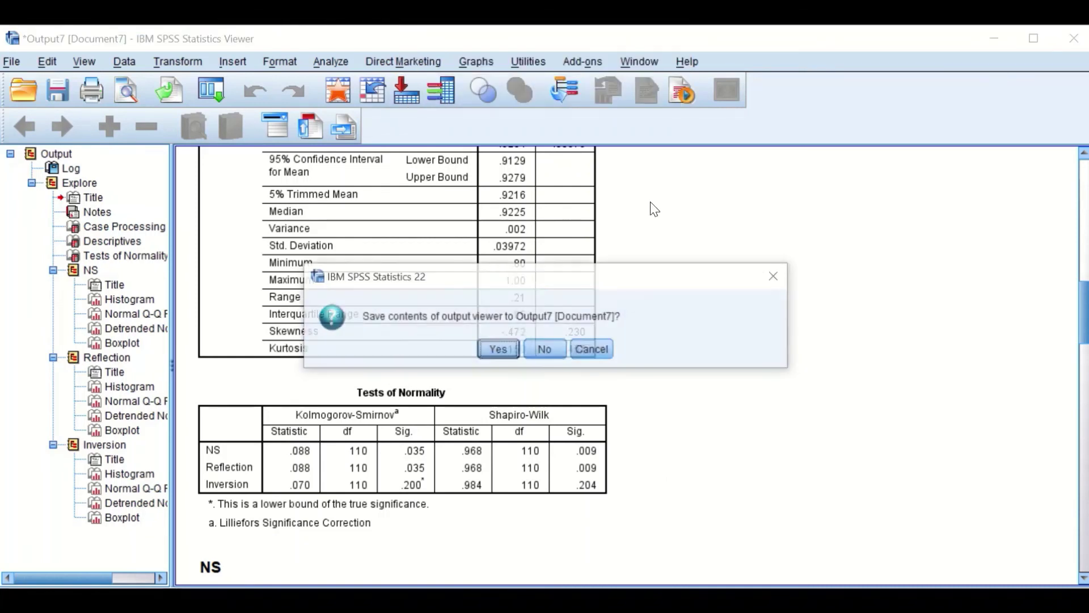
{"action": "left_click", "coordinate": [540, 345]}
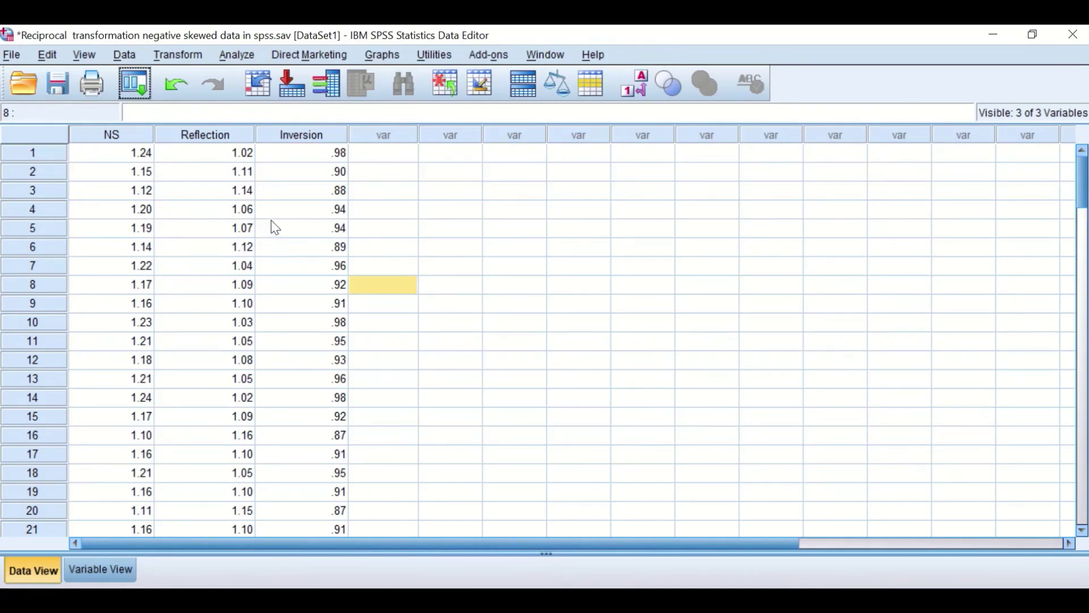
Reset the Compute Variable settings and name the target variable Reciprocaldirect.
{"action": "left_click", "coordinate": [170, 56]}
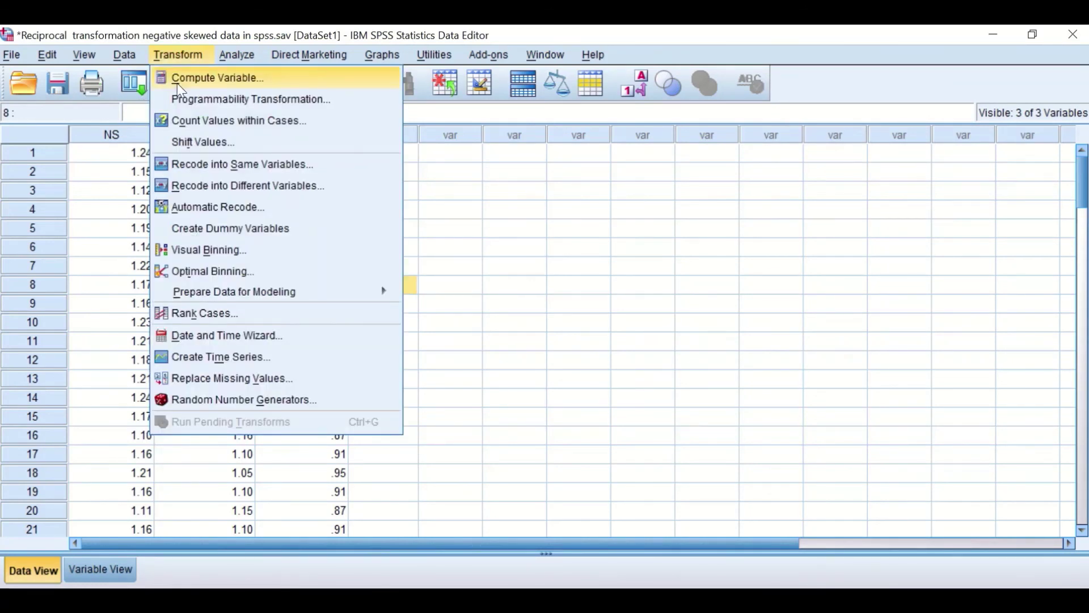
{"action": "left_click", "coordinate": [178, 79]}
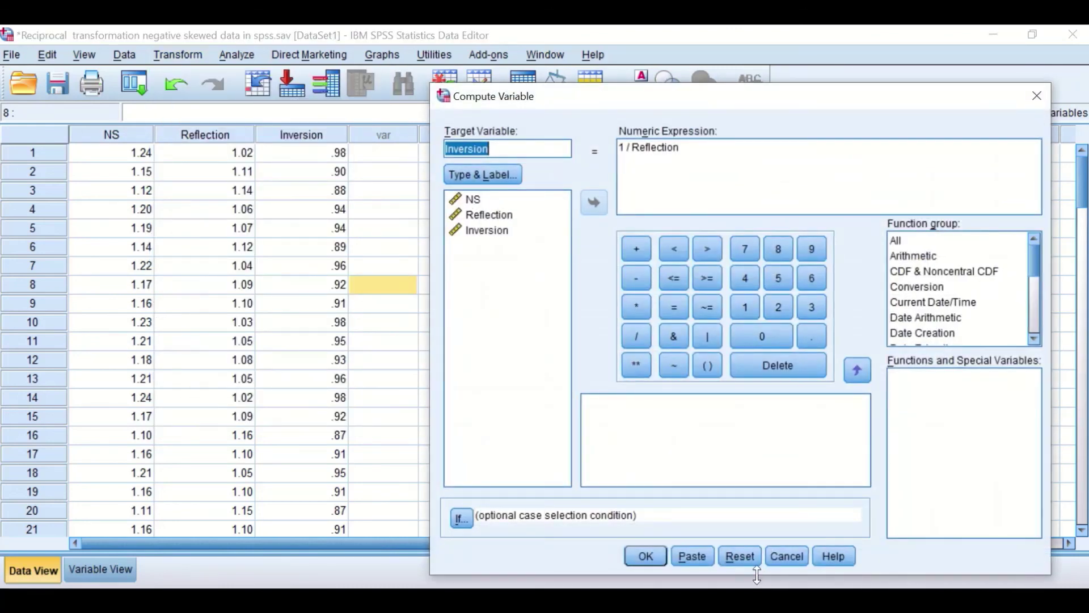
{"action": "left_click", "coordinate": [738, 555]}
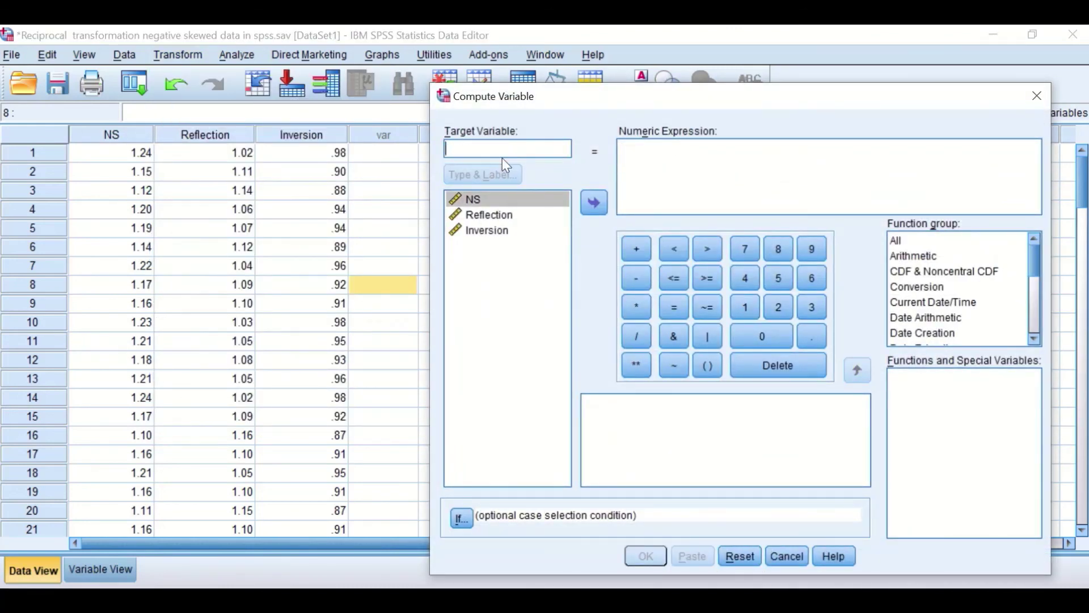
{"action": "type", "text": "Re"}
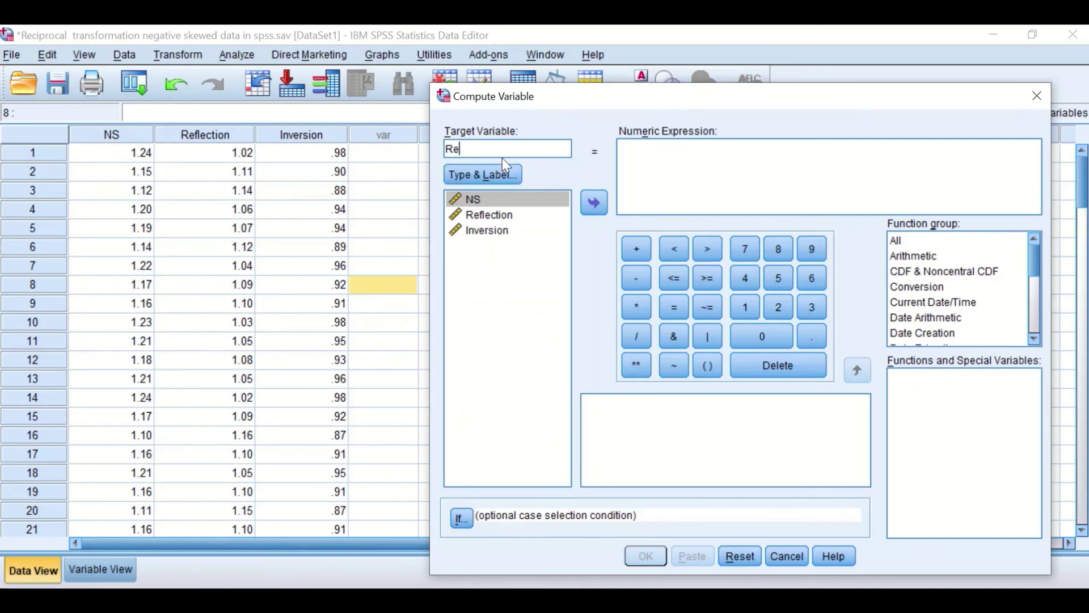
{"action": "type", "text": "ciprocaldirect"}
Compute Reciprocaldirect with the numeric expression 1 / (1.26 + 1 - NS) and minimize the output window.
{"action": "left_click", "coordinate": [630, 164]}
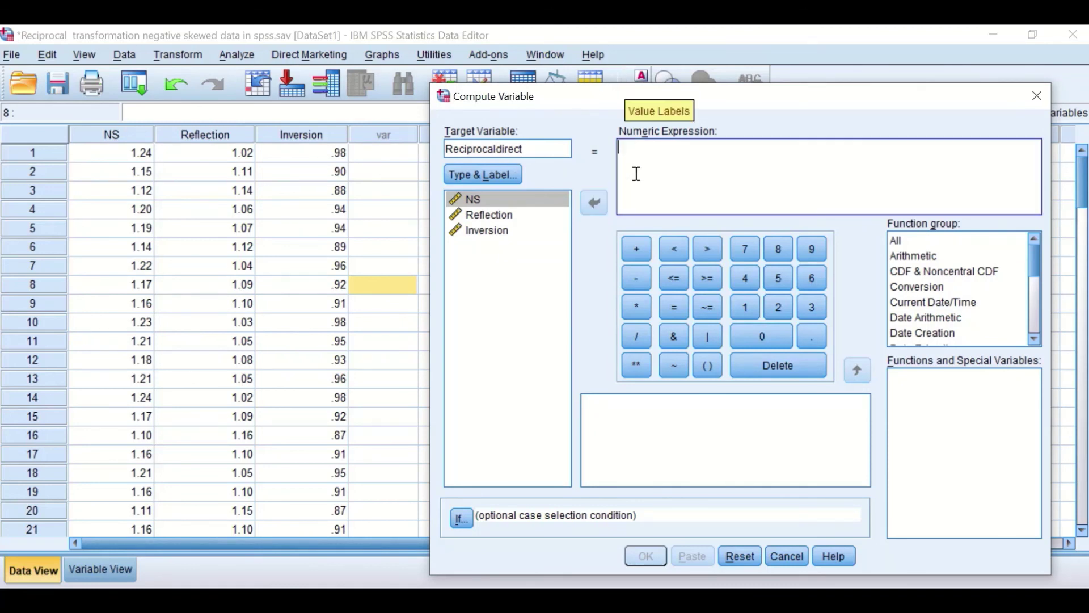
{"action": "left_click", "coordinate": [746, 311]}
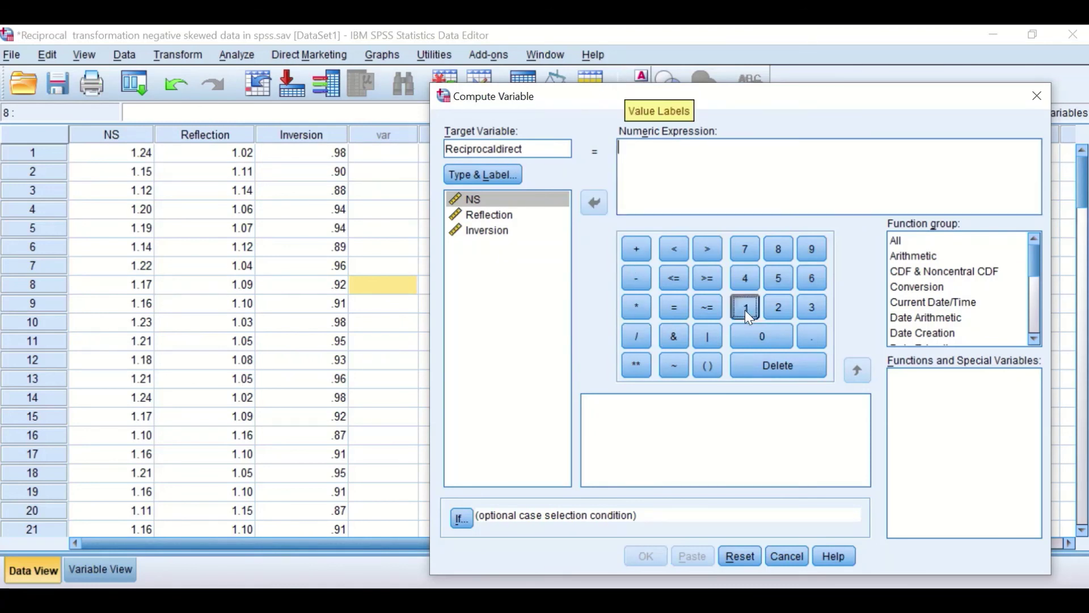
{"action": "left_click", "coordinate": [635, 337]}
{"action": "left_click", "coordinate": [707, 365]}
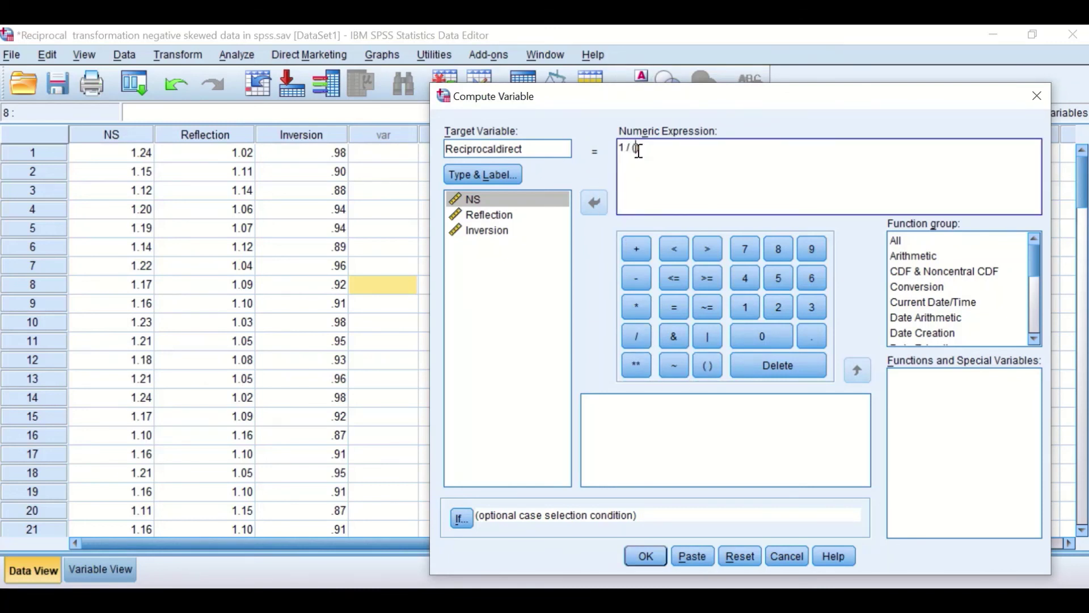
{"action": "type", "text": "1.16"}
{"action": "key", "text": "BackSpace"}
{"action": "key", "text": "BackSpace"}
{"action": "type", "text": "26"}
{"action": "left_click", "coordinate": [639, 258]}
{"action": "left_click", "coordinate": [738, 308]}
{"action": "left_click", "coordinate": [633, 276]}
{"action": "left_click", "coordinate": [474, 199]}
{"action": "left_click", "coordinate": [594, 202]}
{"action": "left_click", "coordinate": [695, 156]}
{"action": "left_click", "coordinate": [640, 554]}
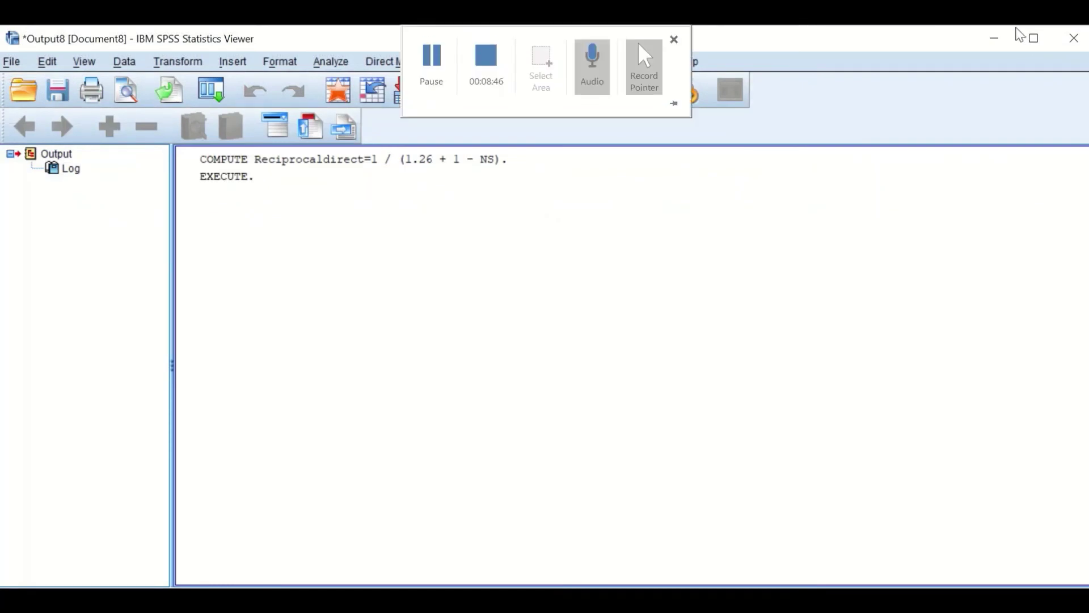
{"action": "left_click", "coordinate": [993, 38]}
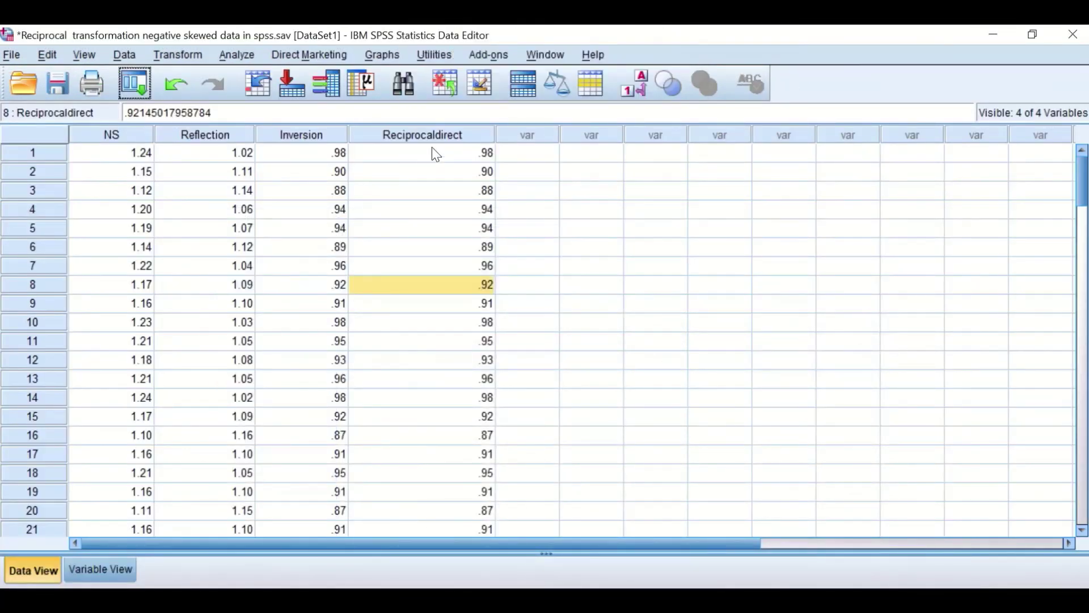